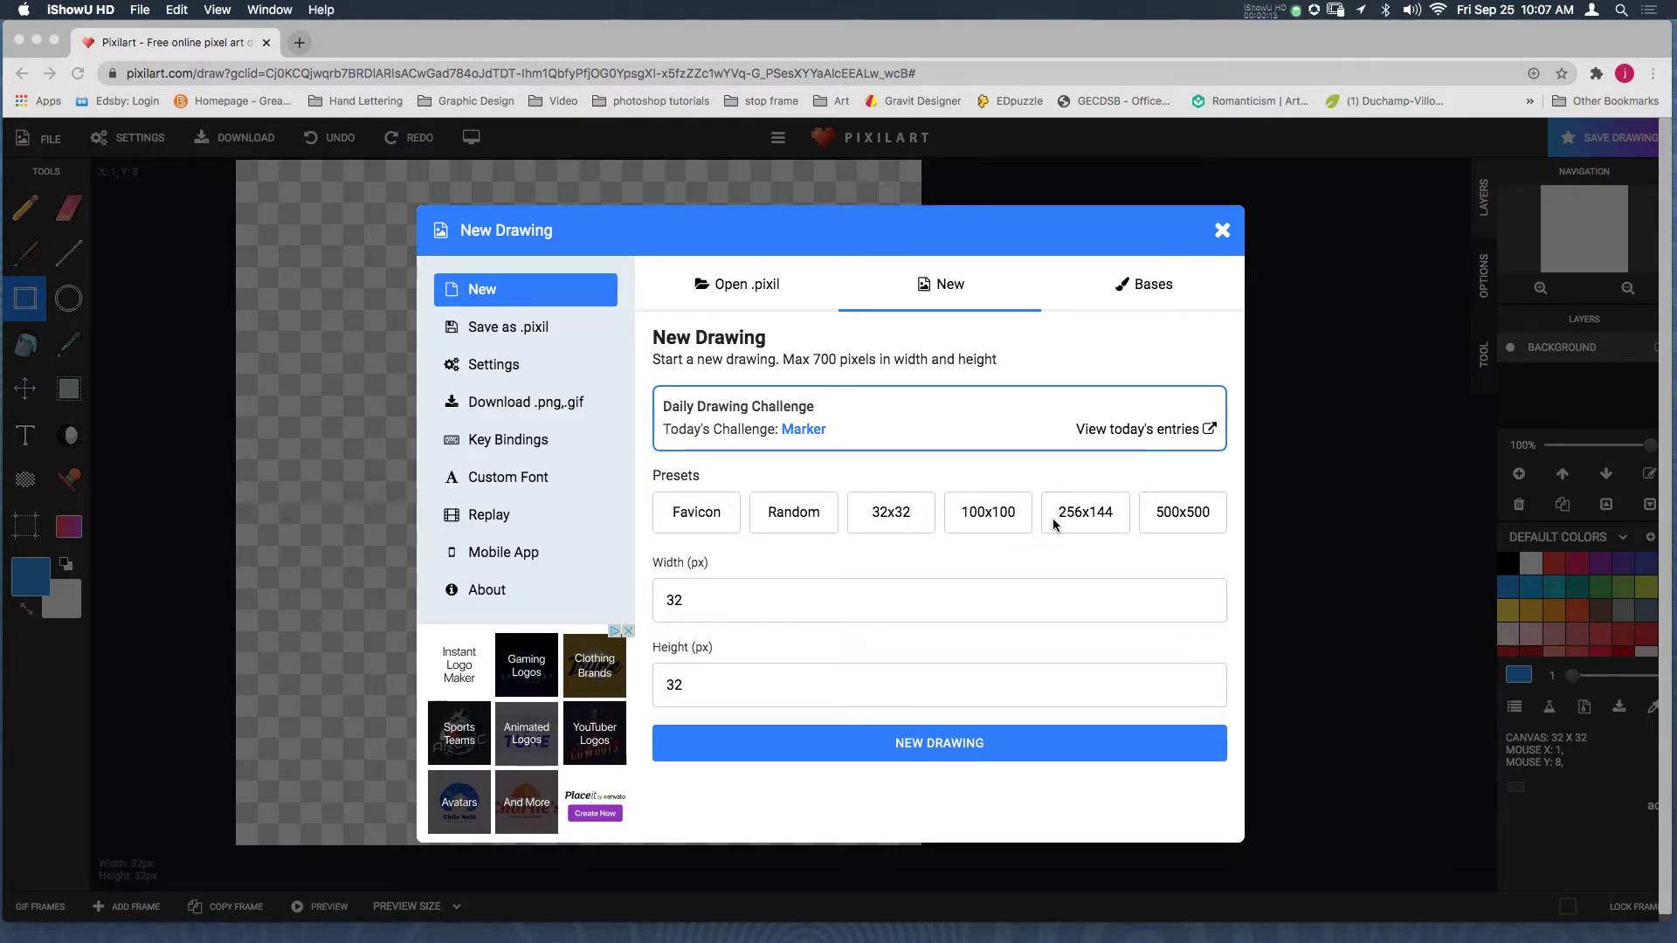
Replace the old drawing with a new blank 32x32 canvas, confirming the clear prompt
left_click(900, 521)
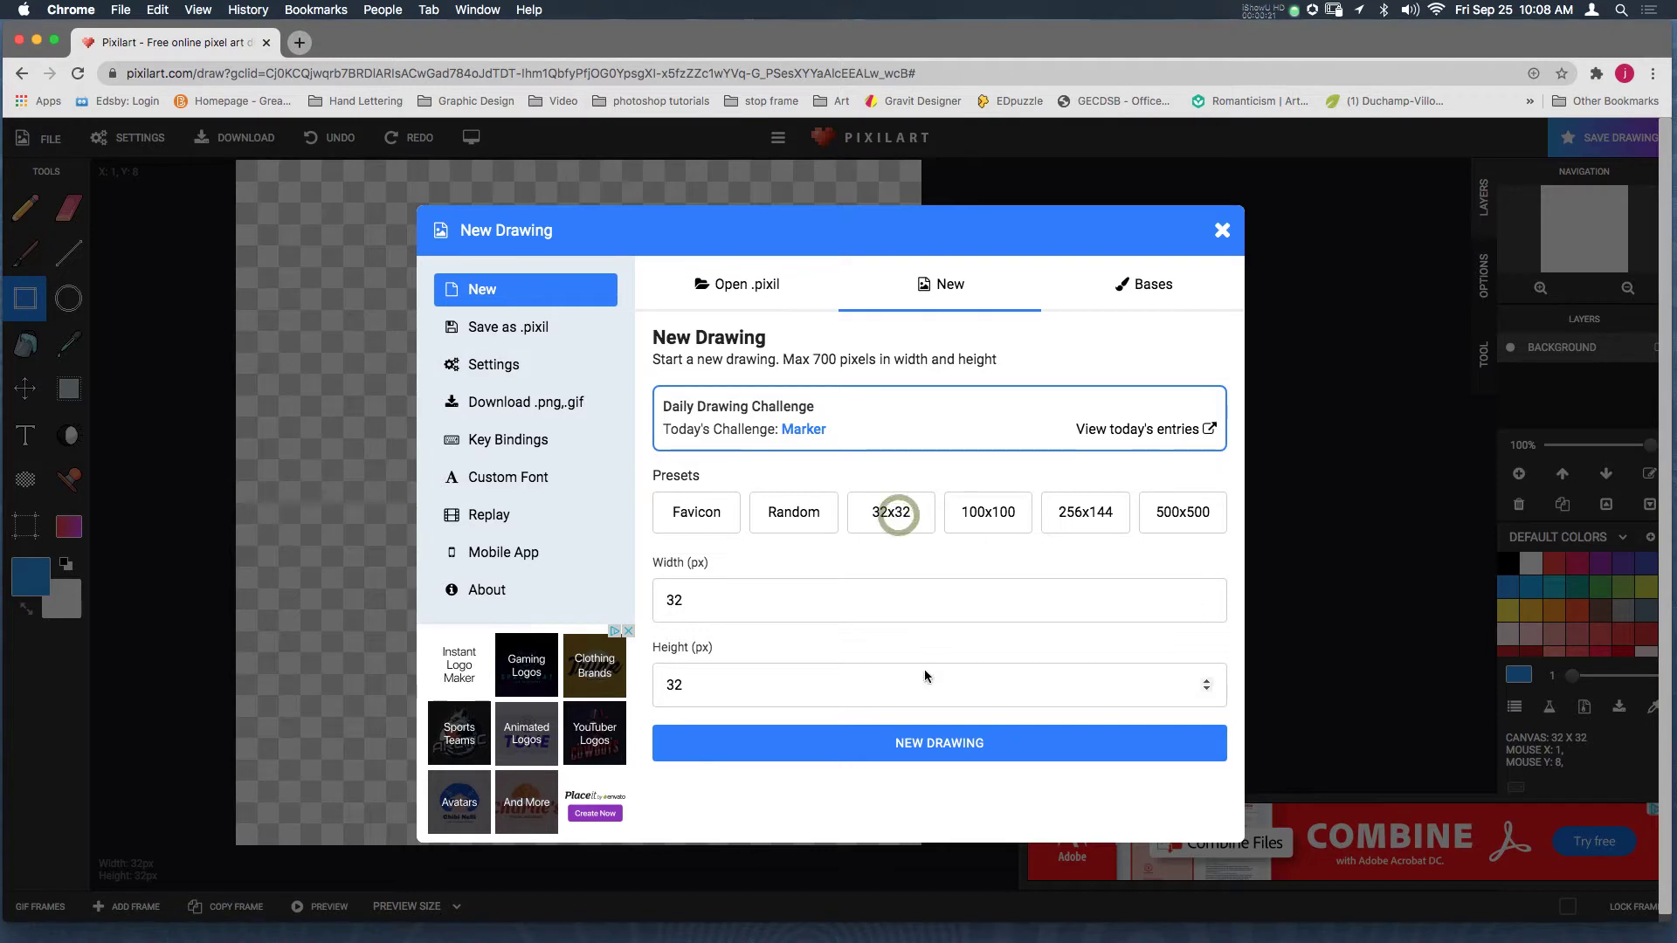
left_click(940, 744)
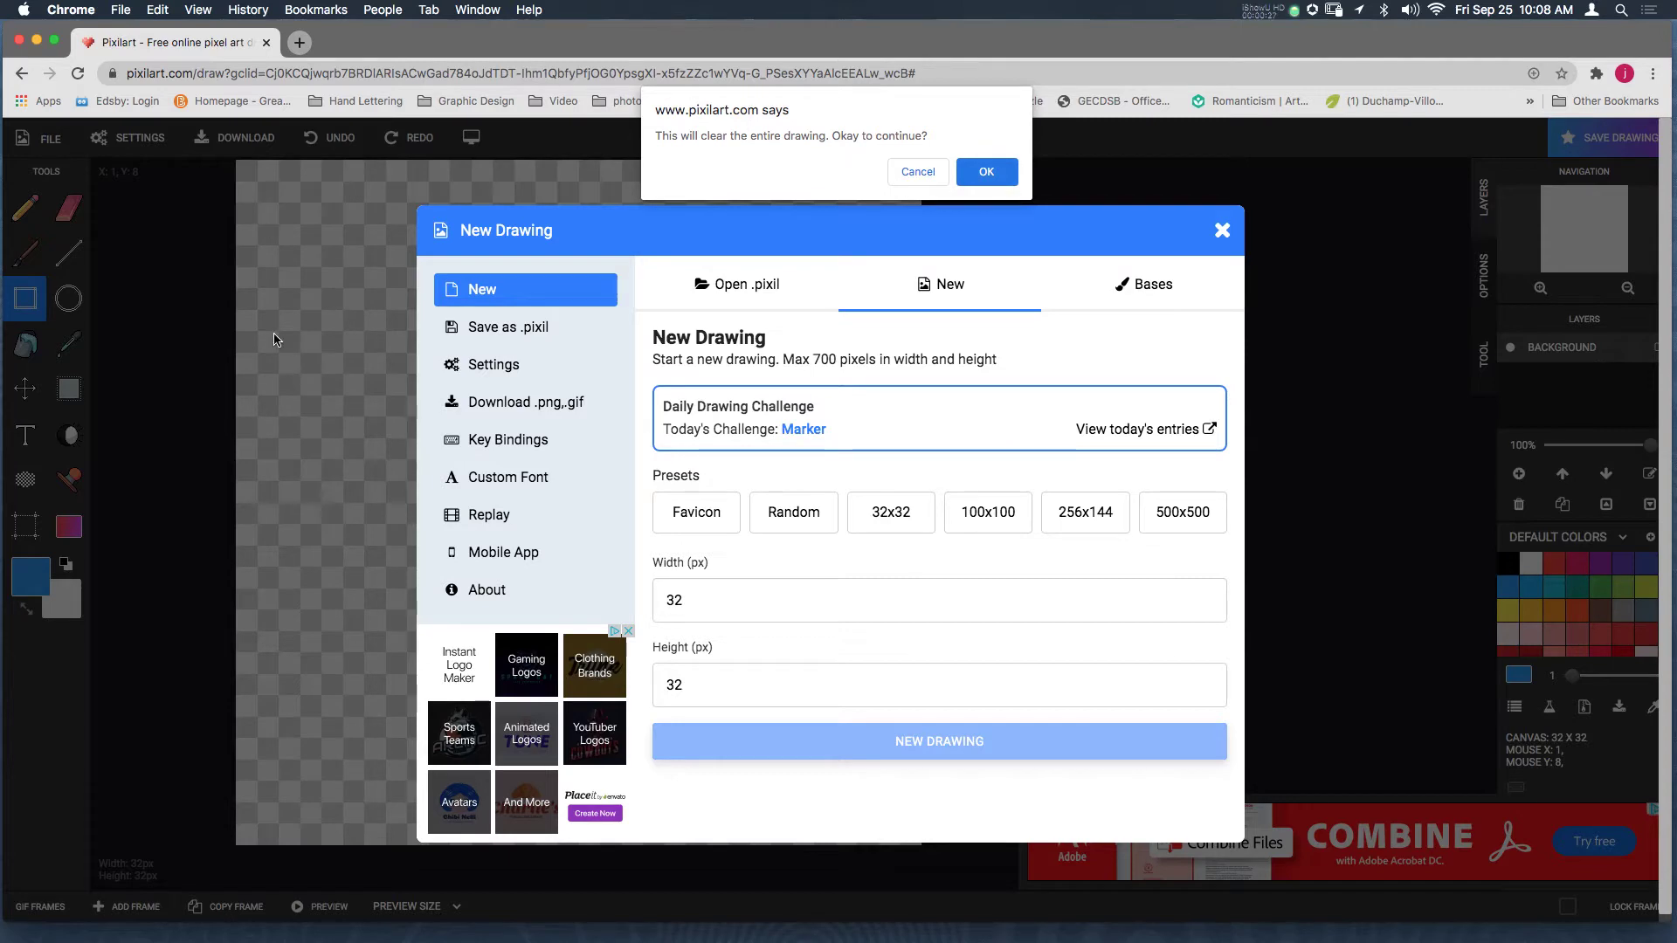
left_click(969, 173)
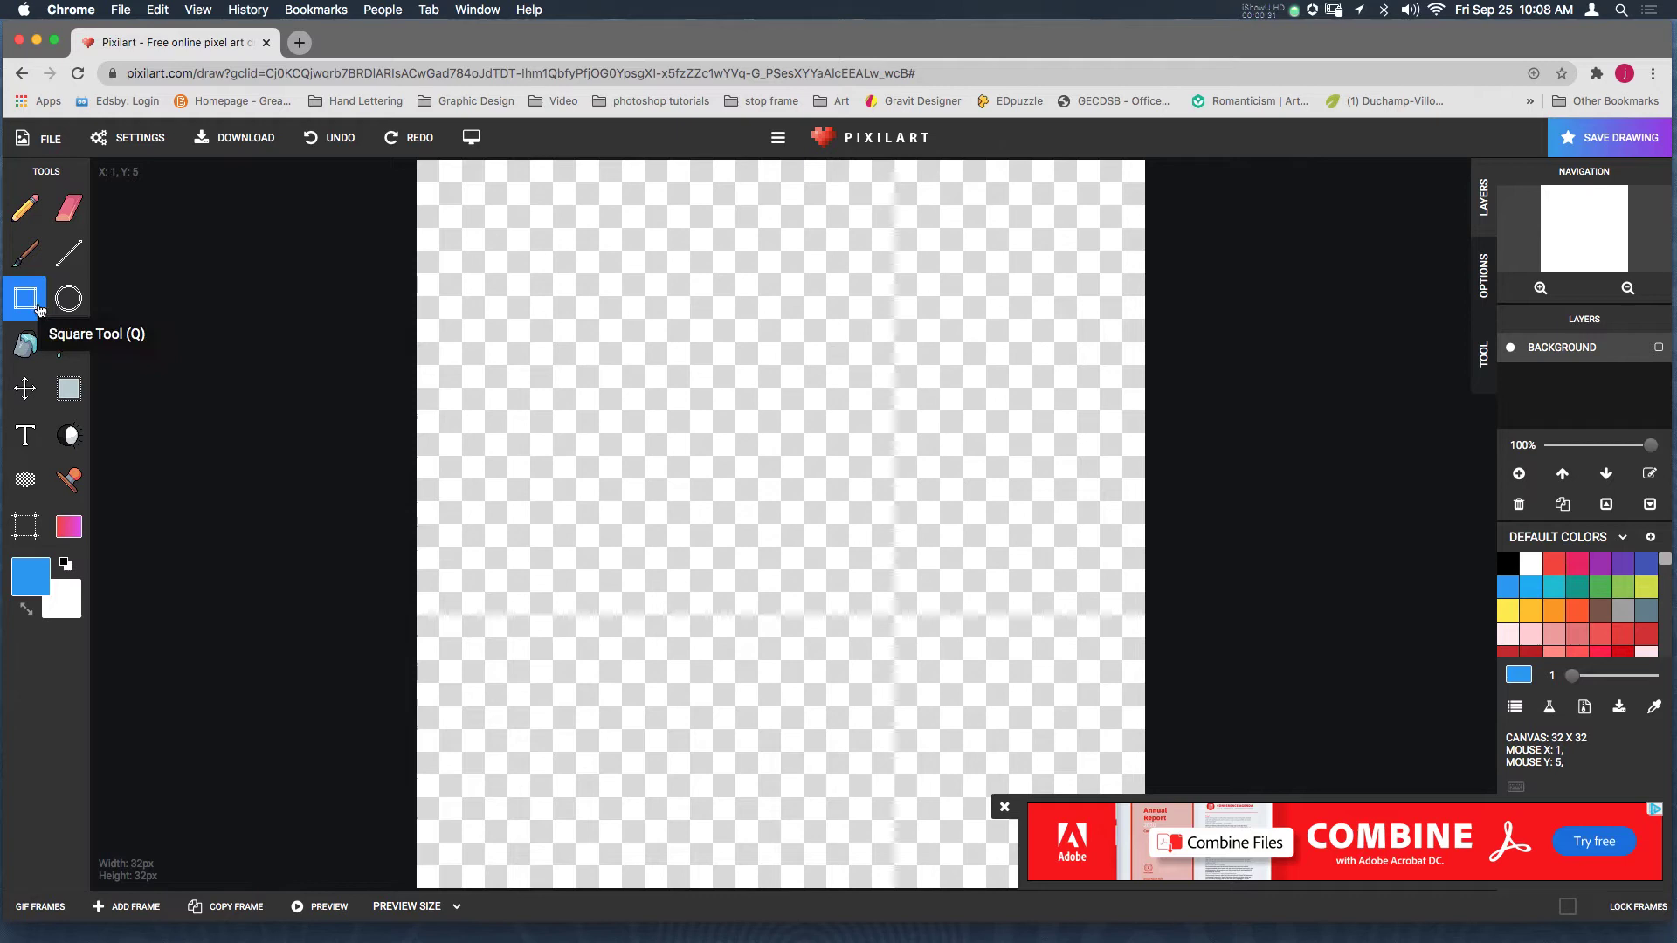
Draw a thick black square outline at the canvas top and shift it slightly right
left_click(66, 564)
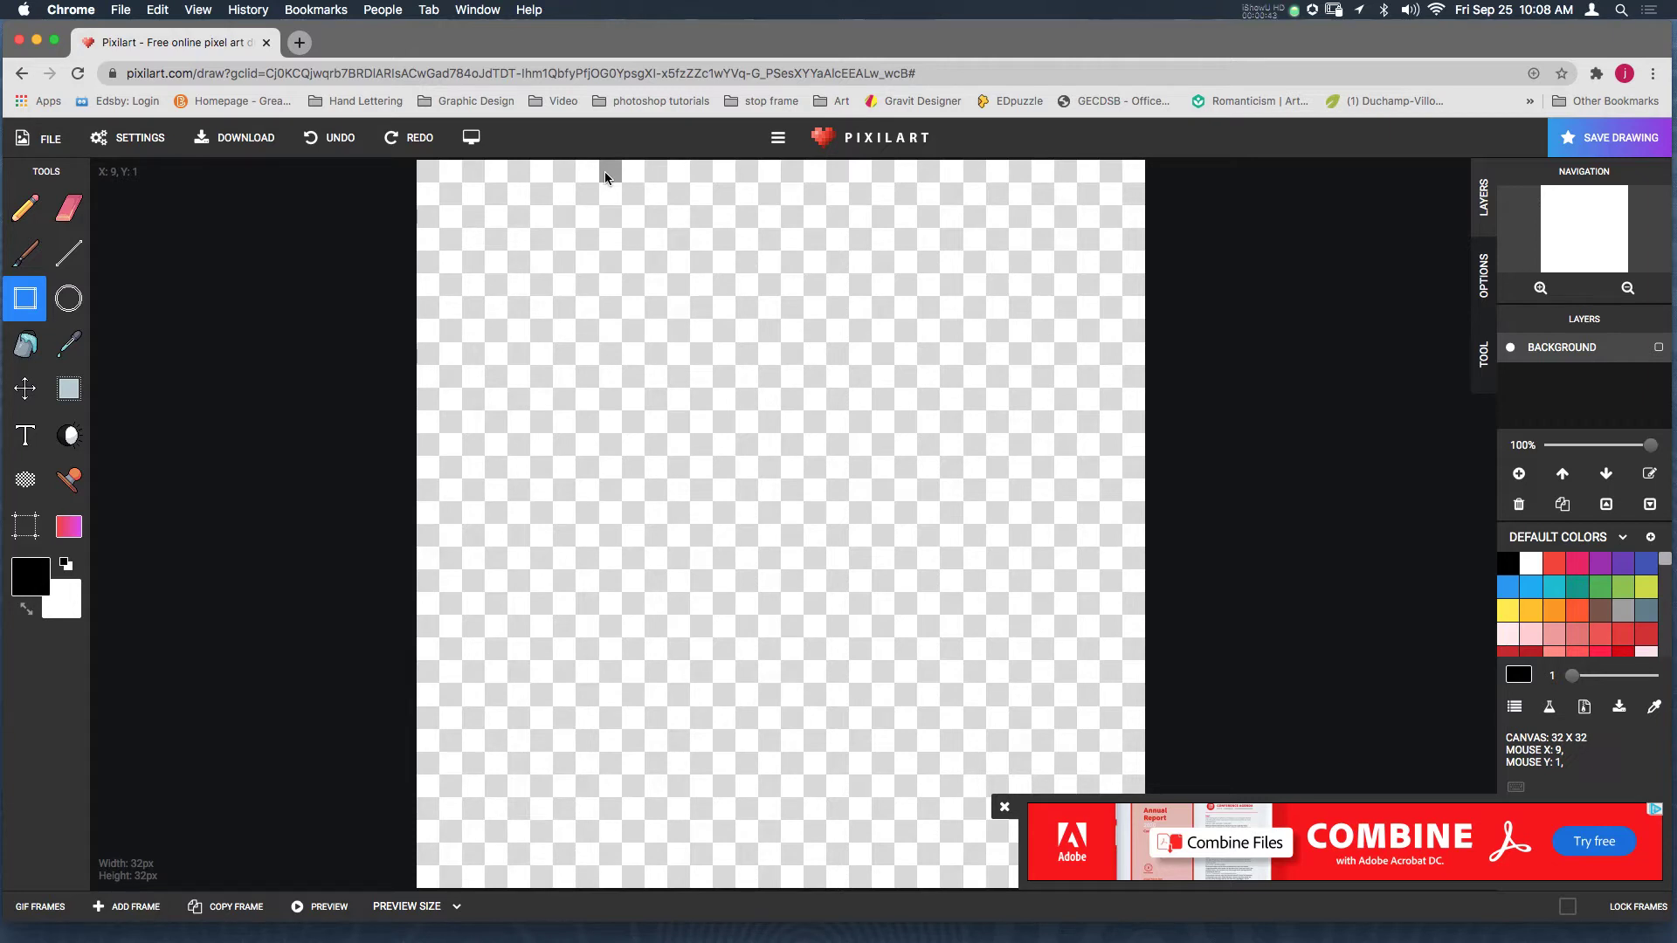
left_click_drag(604, 171, 836, 402)
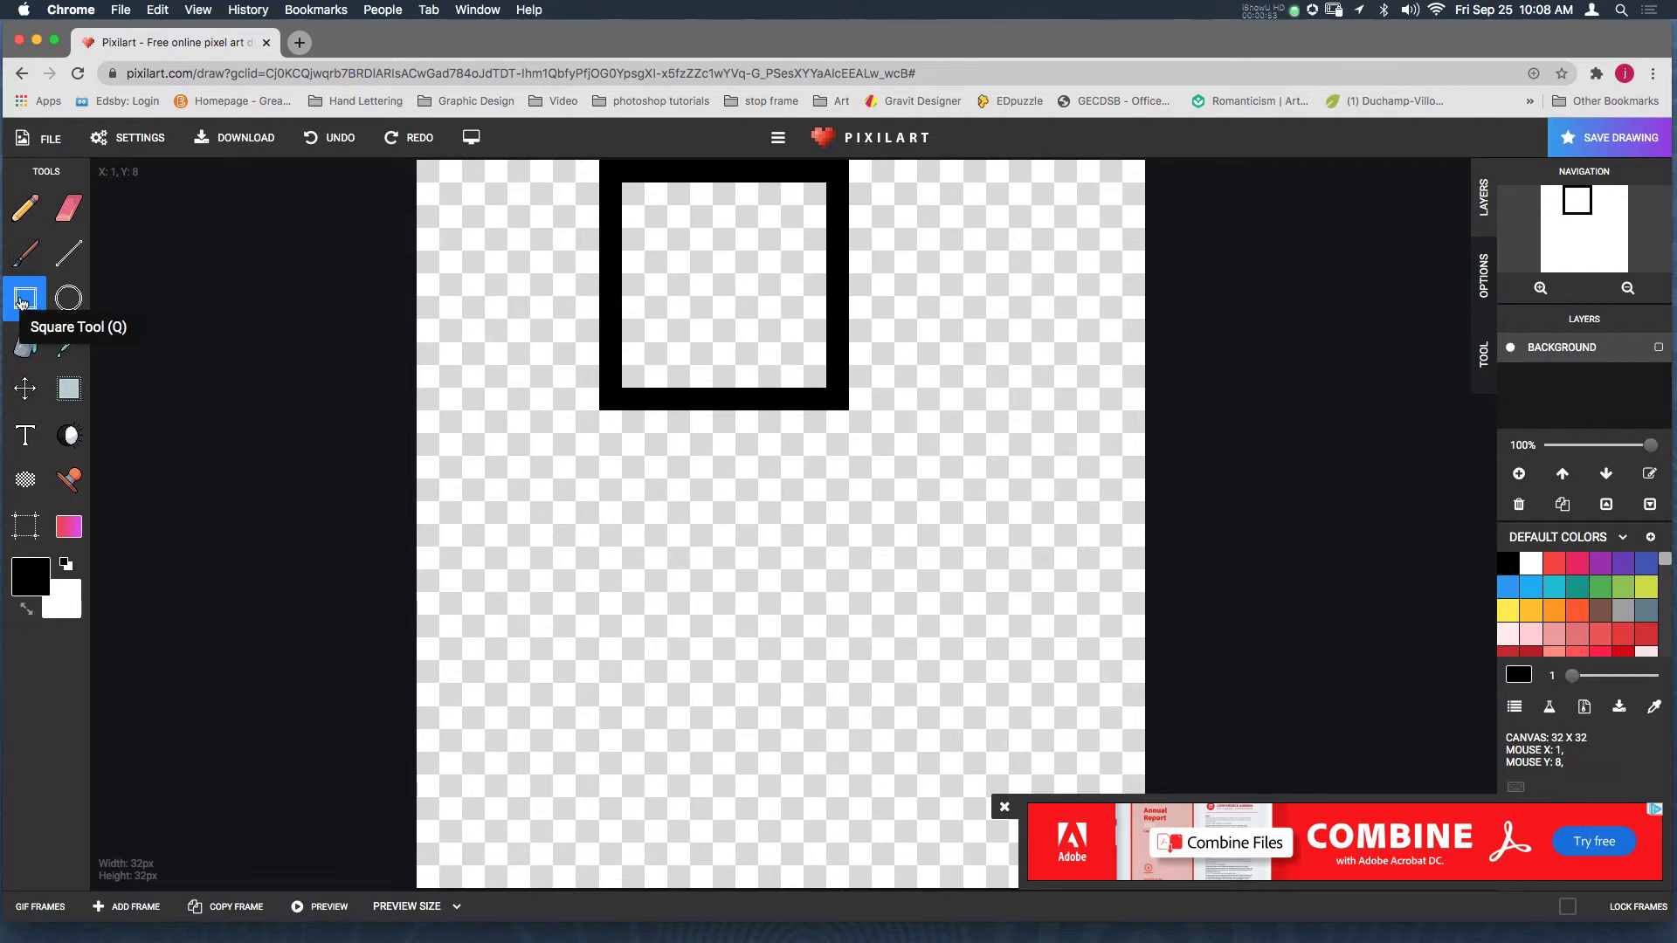
left_click(24, 389)
left_click_drag(724, 402, 777, 407)
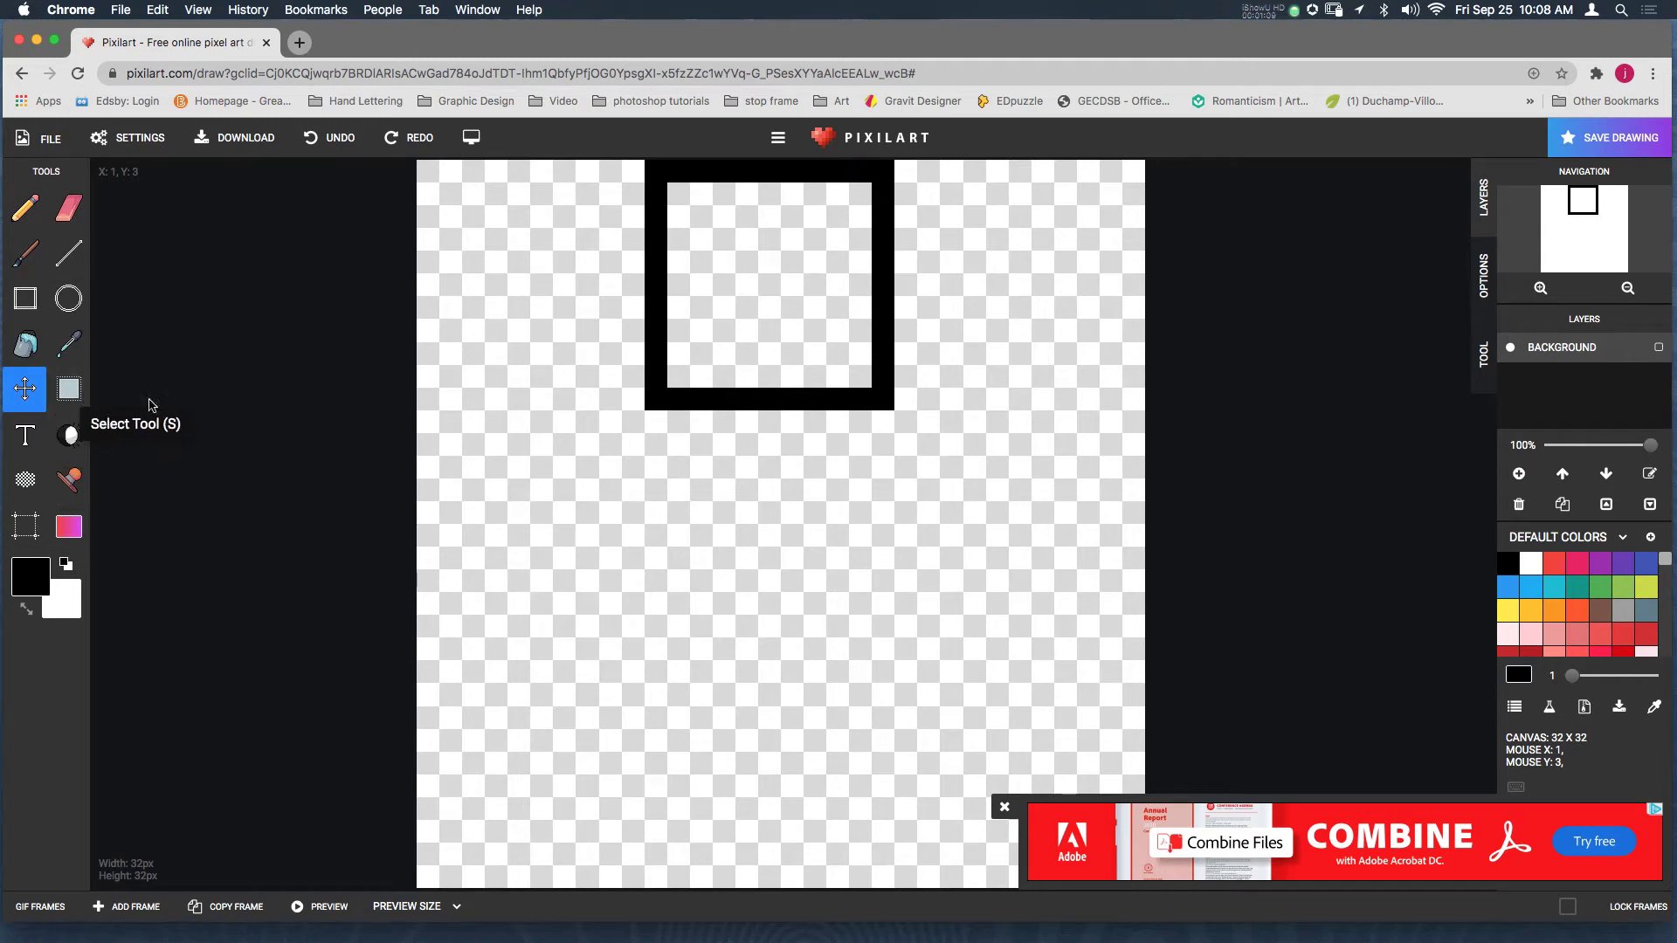
Bucket-fill the black square's white interior with blue
left_click(1530, 587)
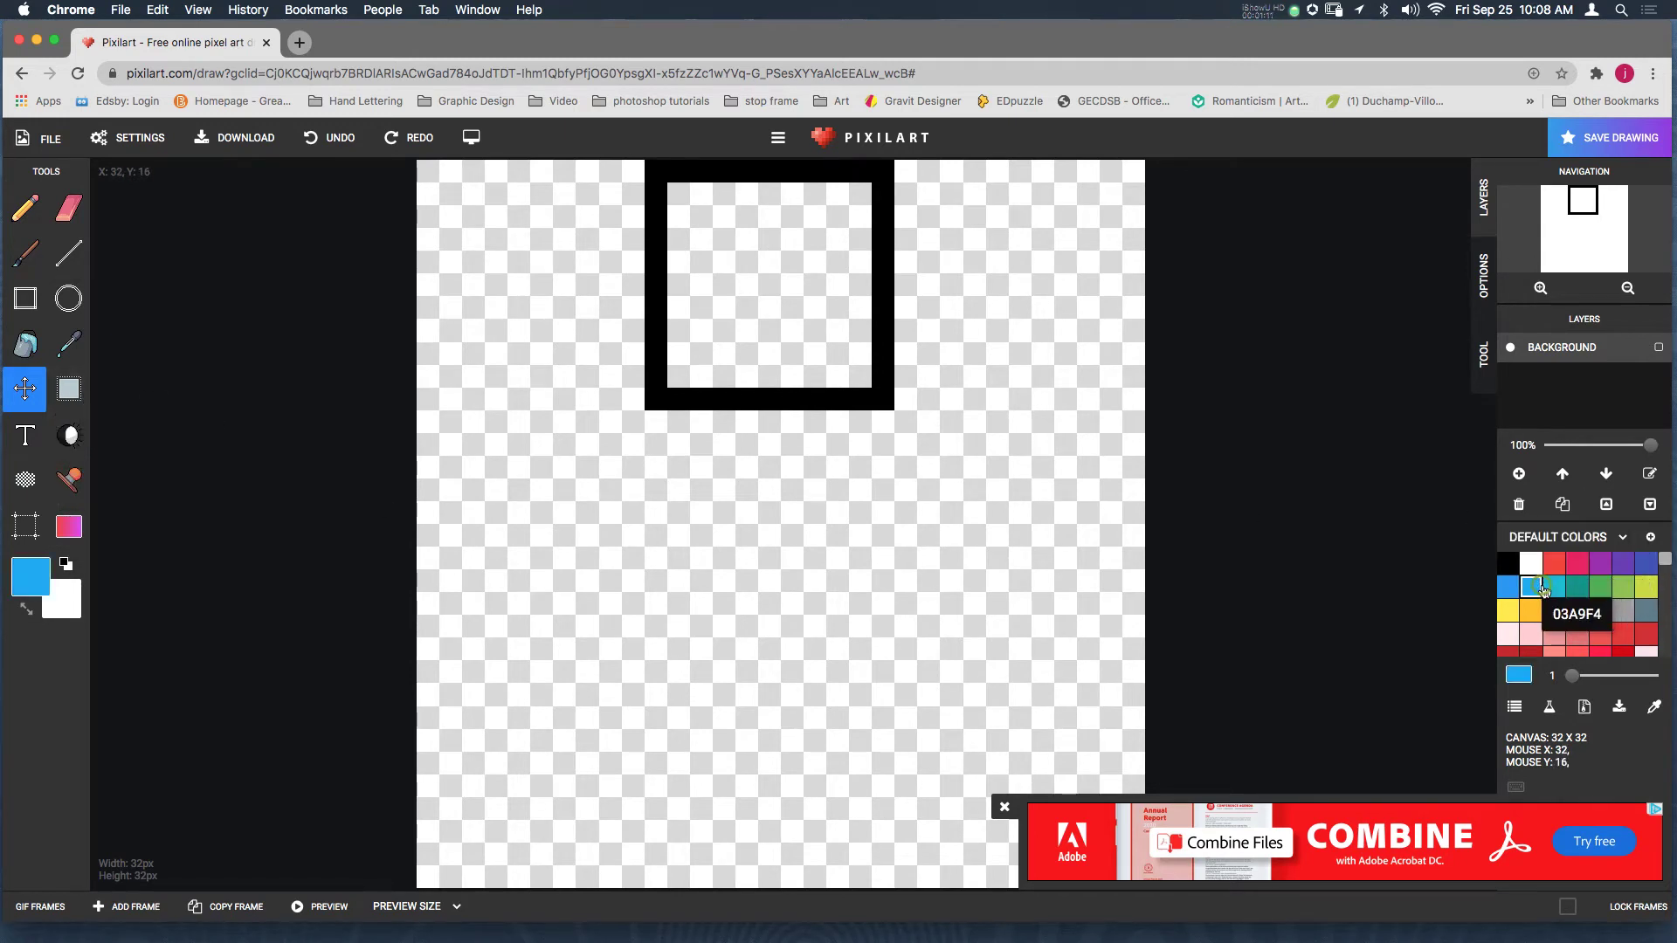
left_click(25, 344)
left_click(815, 280)
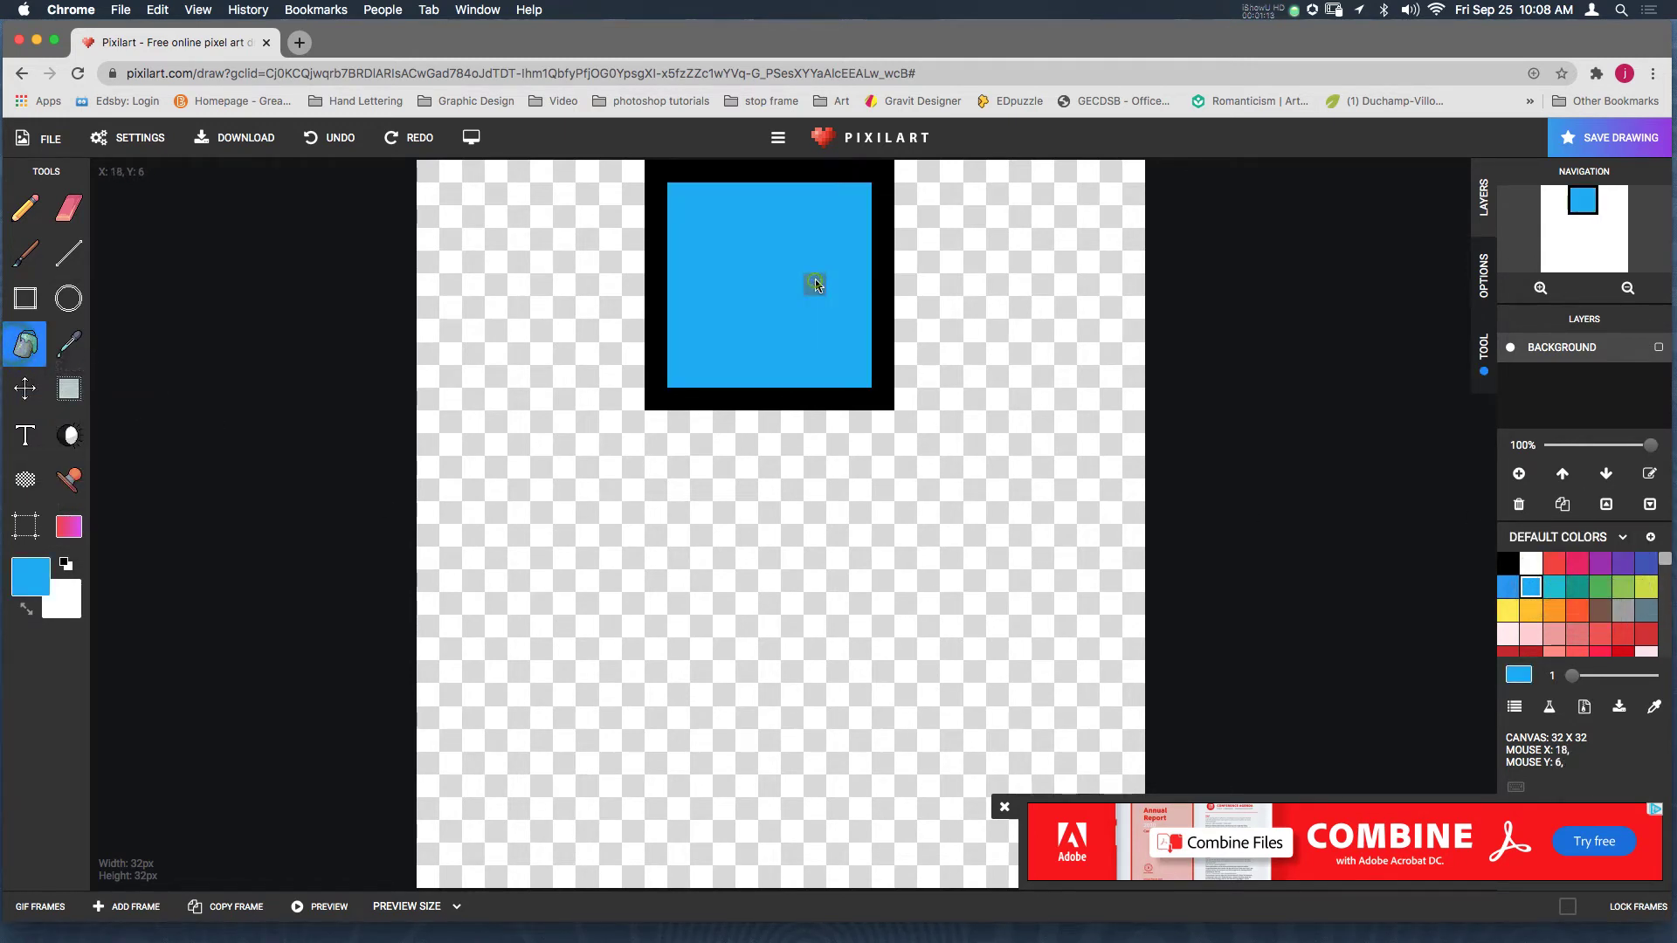
Try repositioning the blue square, then undo the moves and settle it near the canvas top
left_click(26, 388)
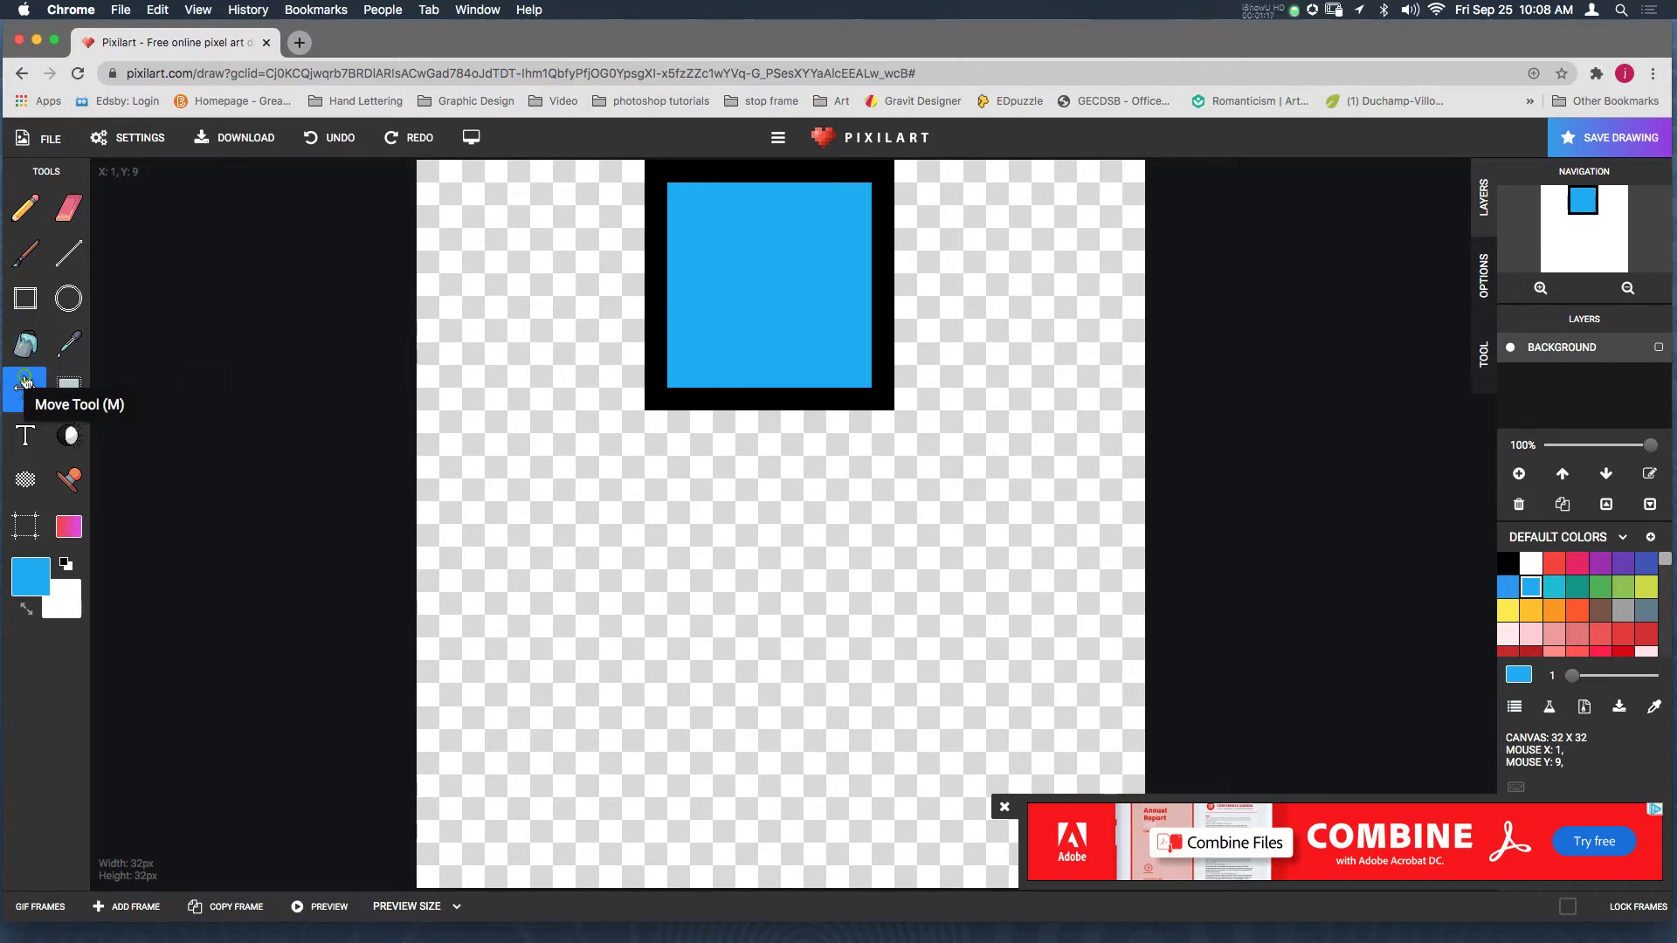
mouse_move(778, 271)
left_mouse_down()
mouse_move(760, 457)
mouse_move(774, 843)
mouse_move(813, 599)
mouse_move(813, 236)
mouse_move(796, 261)
left_mouse_up()
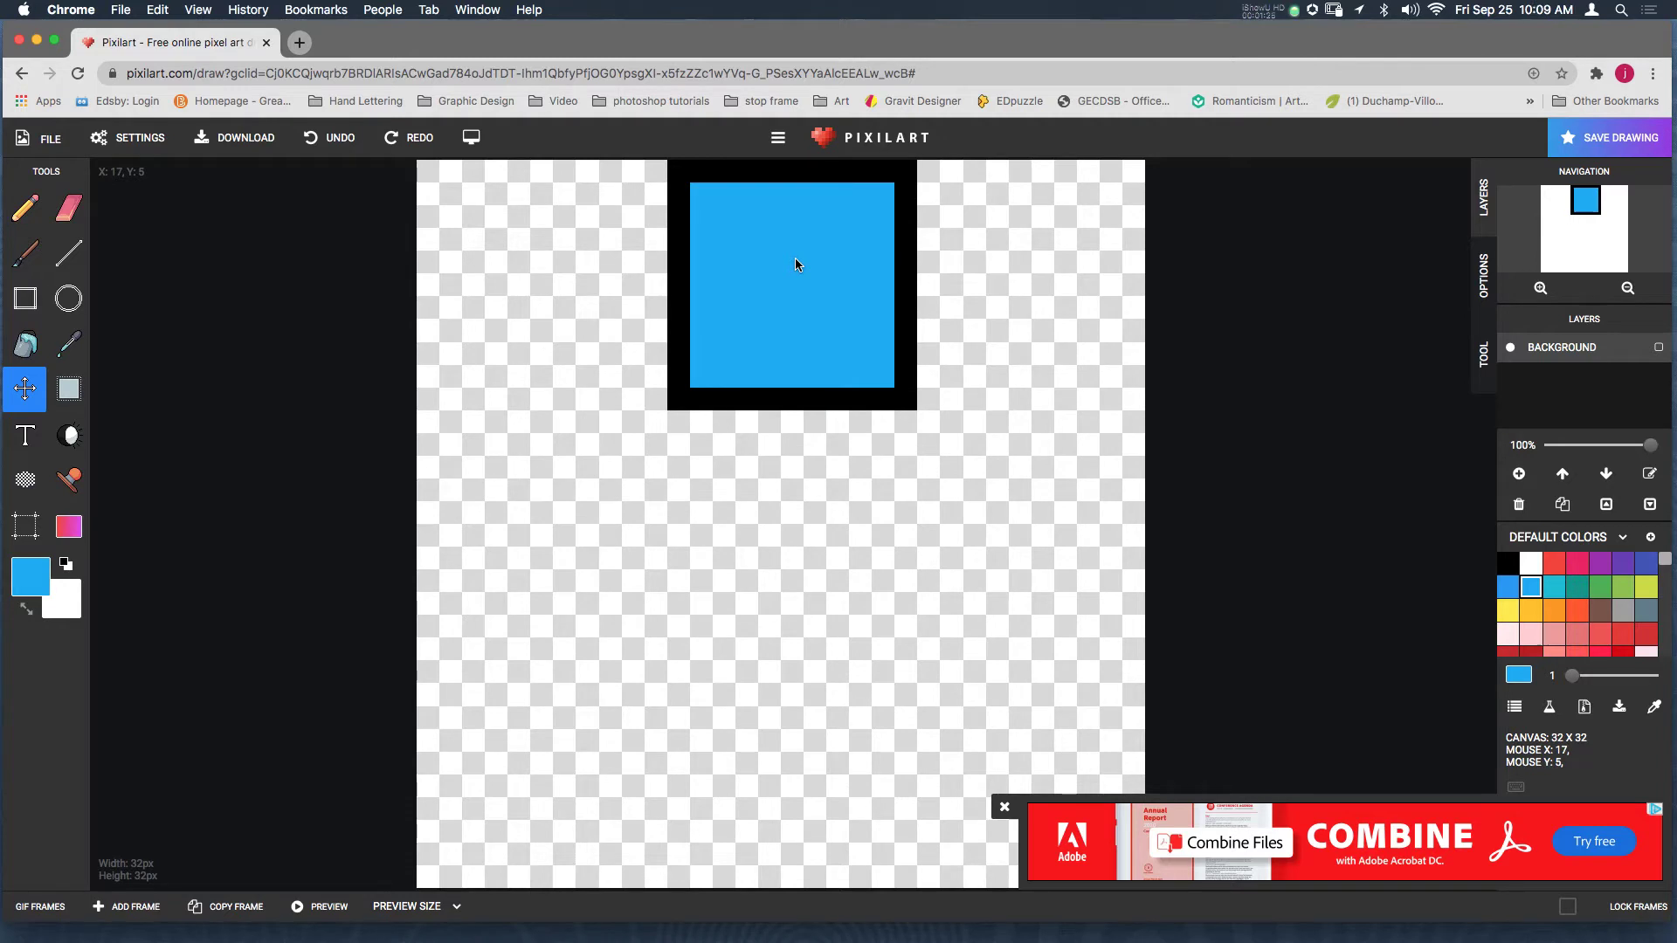
left_click_drag(790, 329, 770, 403)
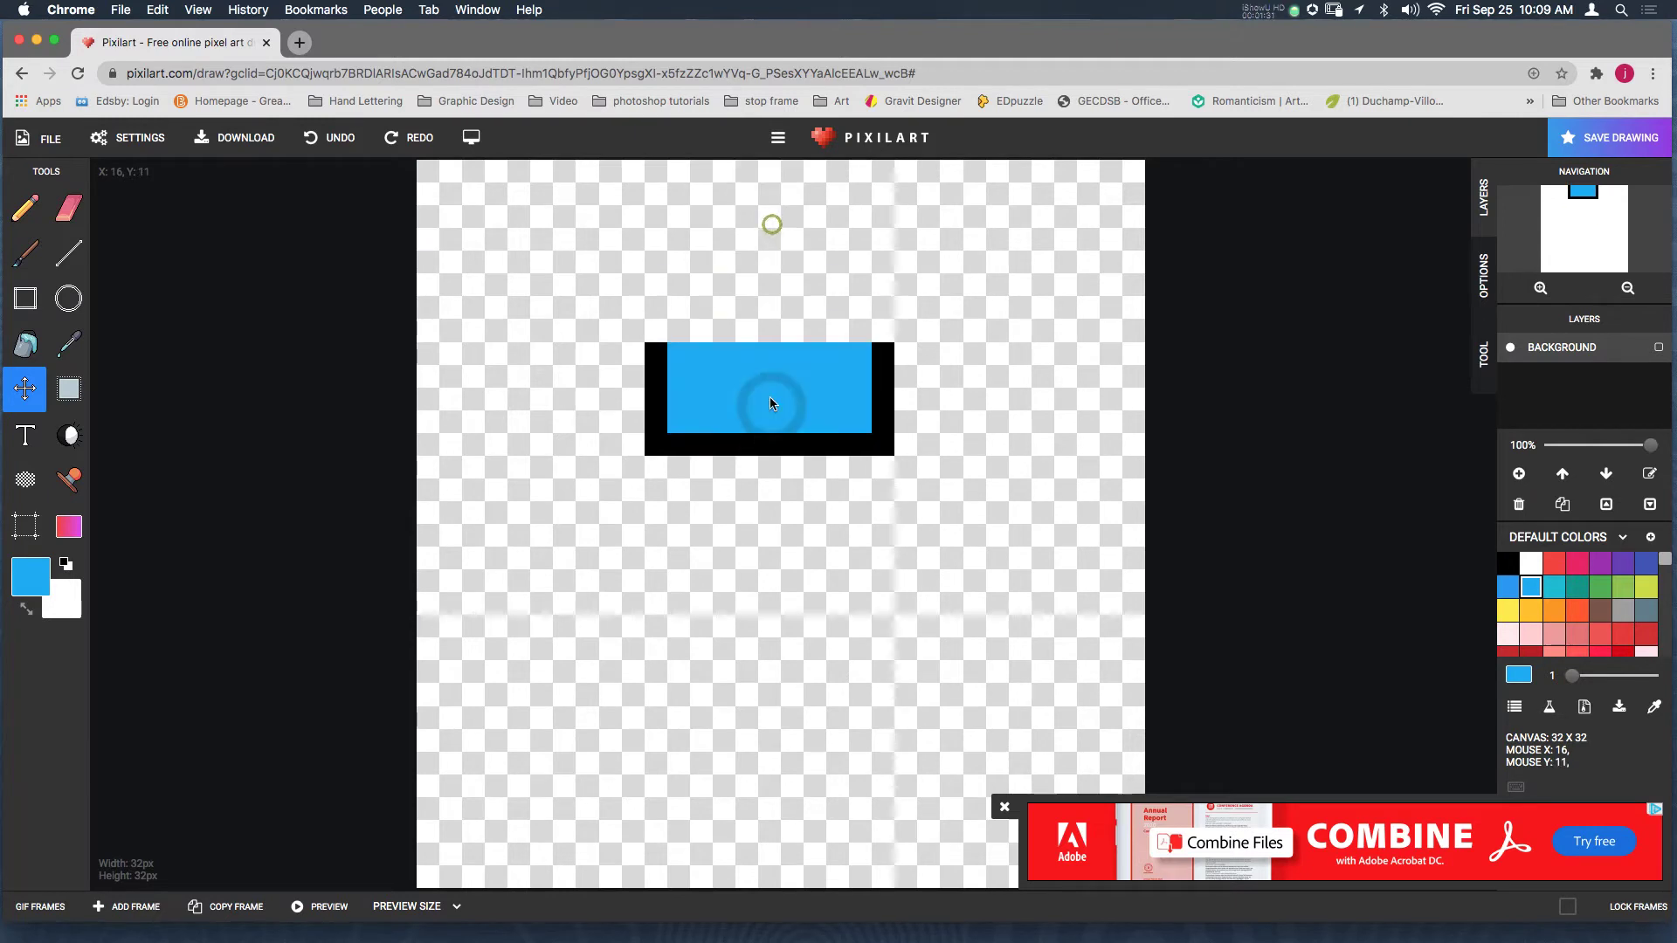
left_click(326, 144)
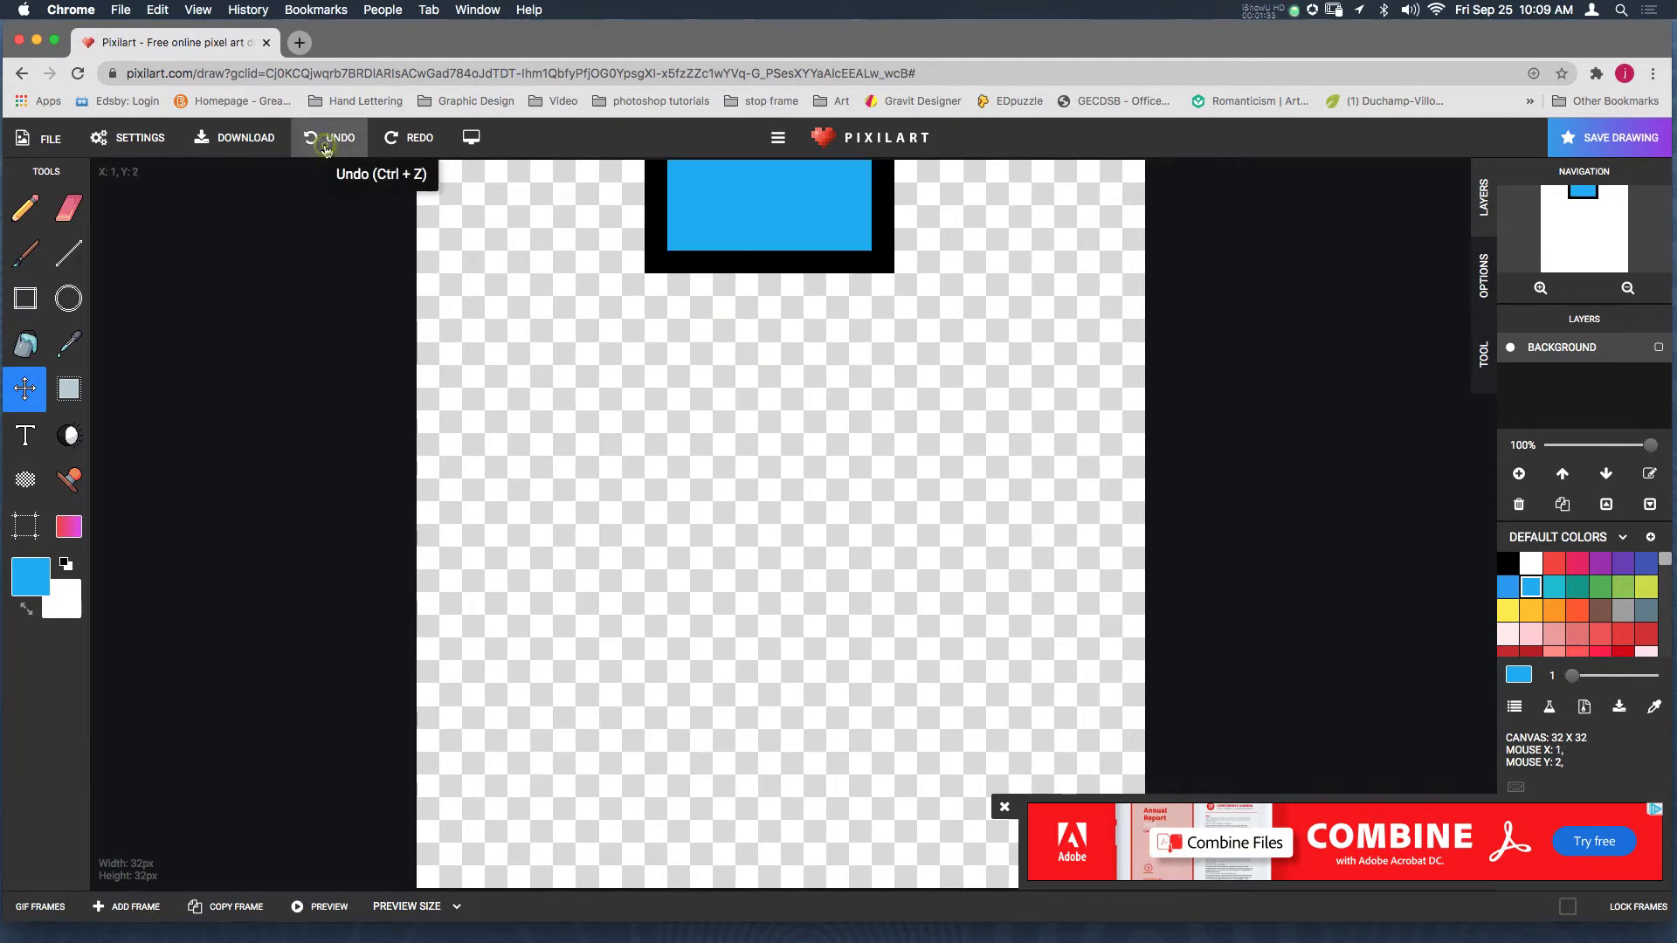
left_click(326, 146)
left_click(326, 146)
left_click(326, 145)
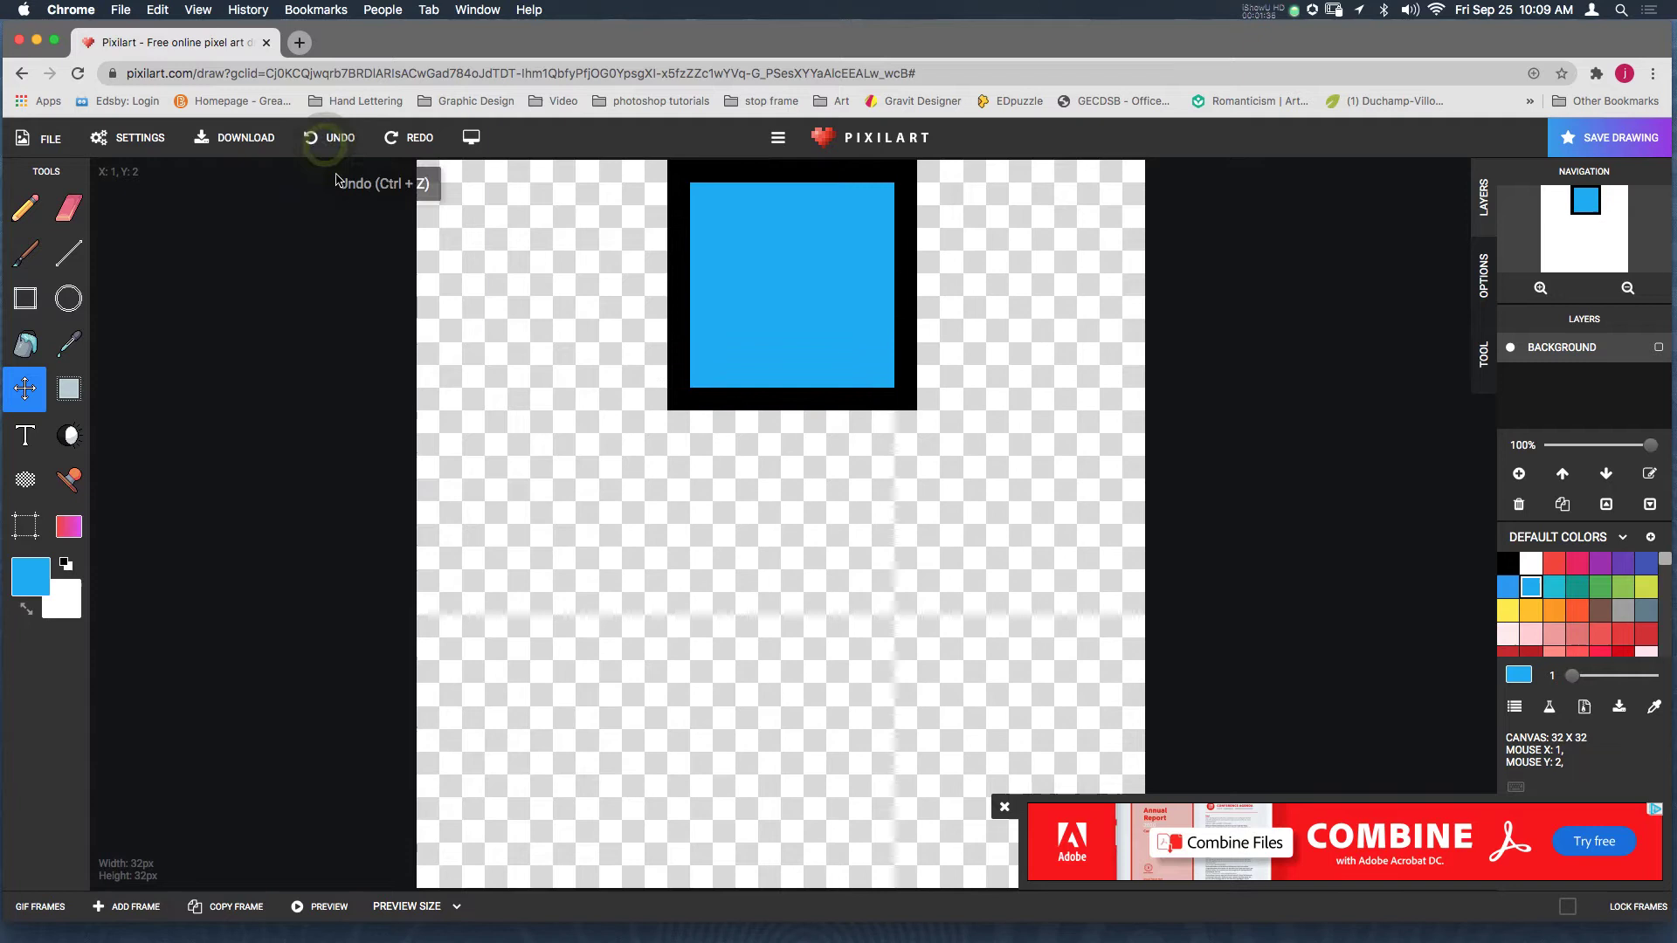
mouse_move(788, 253)
left_mouse_down()
mouse_move(781, 281)
mouse_move(787, 268)
left_mouse_up()
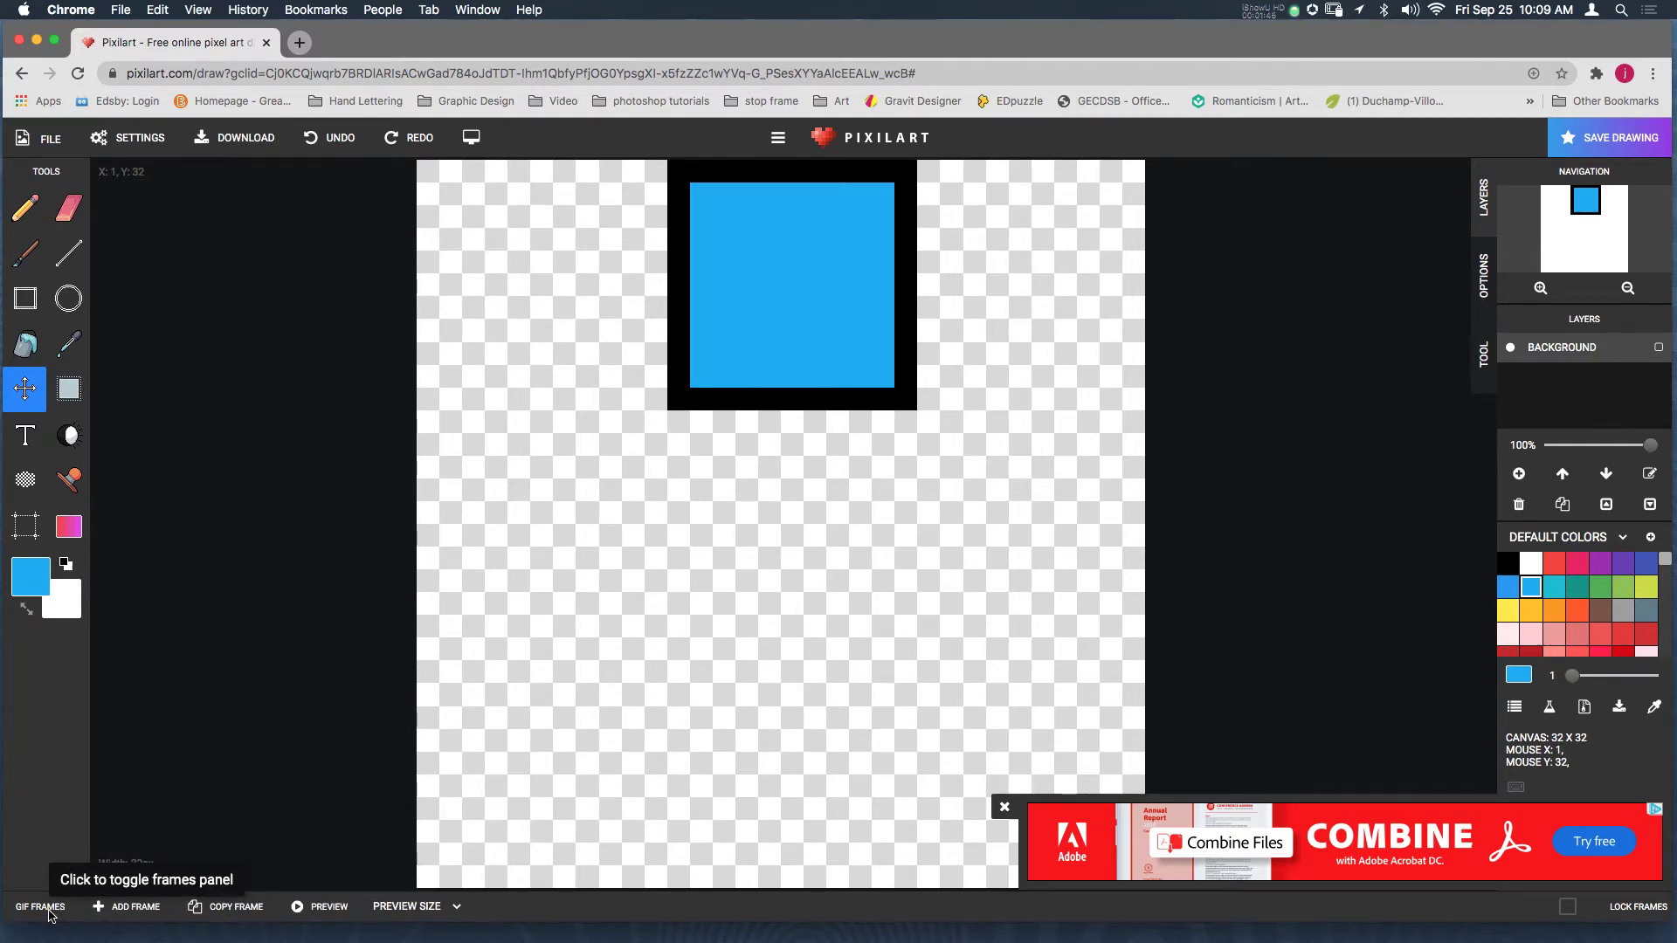
Copy frame 1 into a second frame, keeping frame 1's duration at 100 ms
left_click(49, 912)
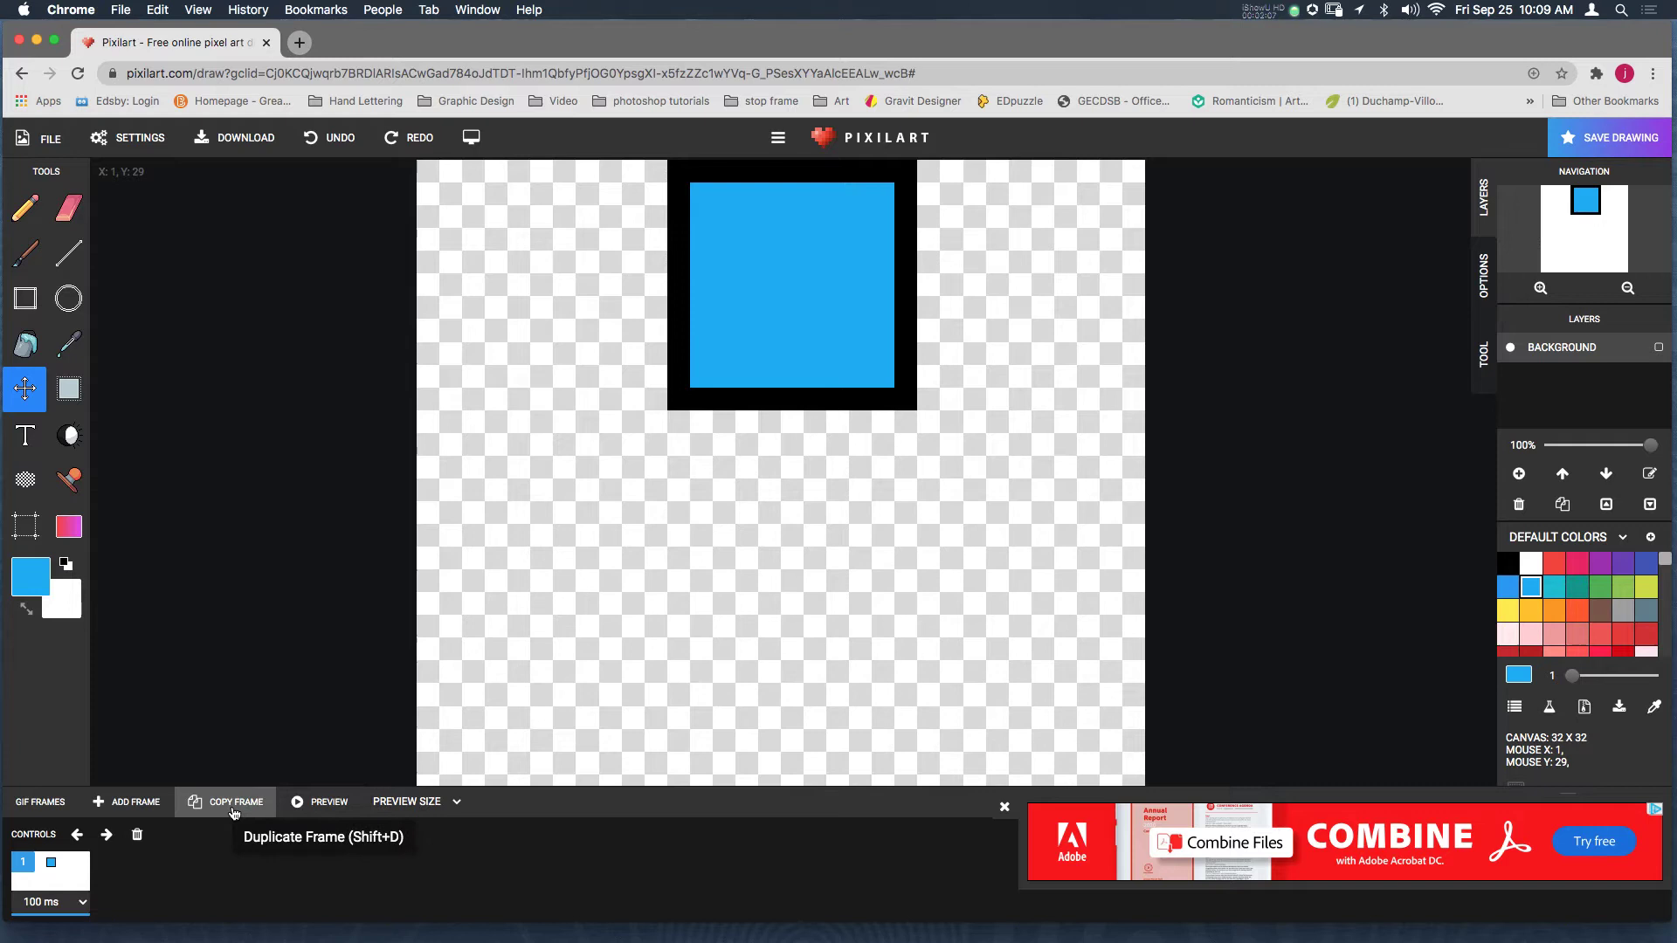
left_click(234, 812)
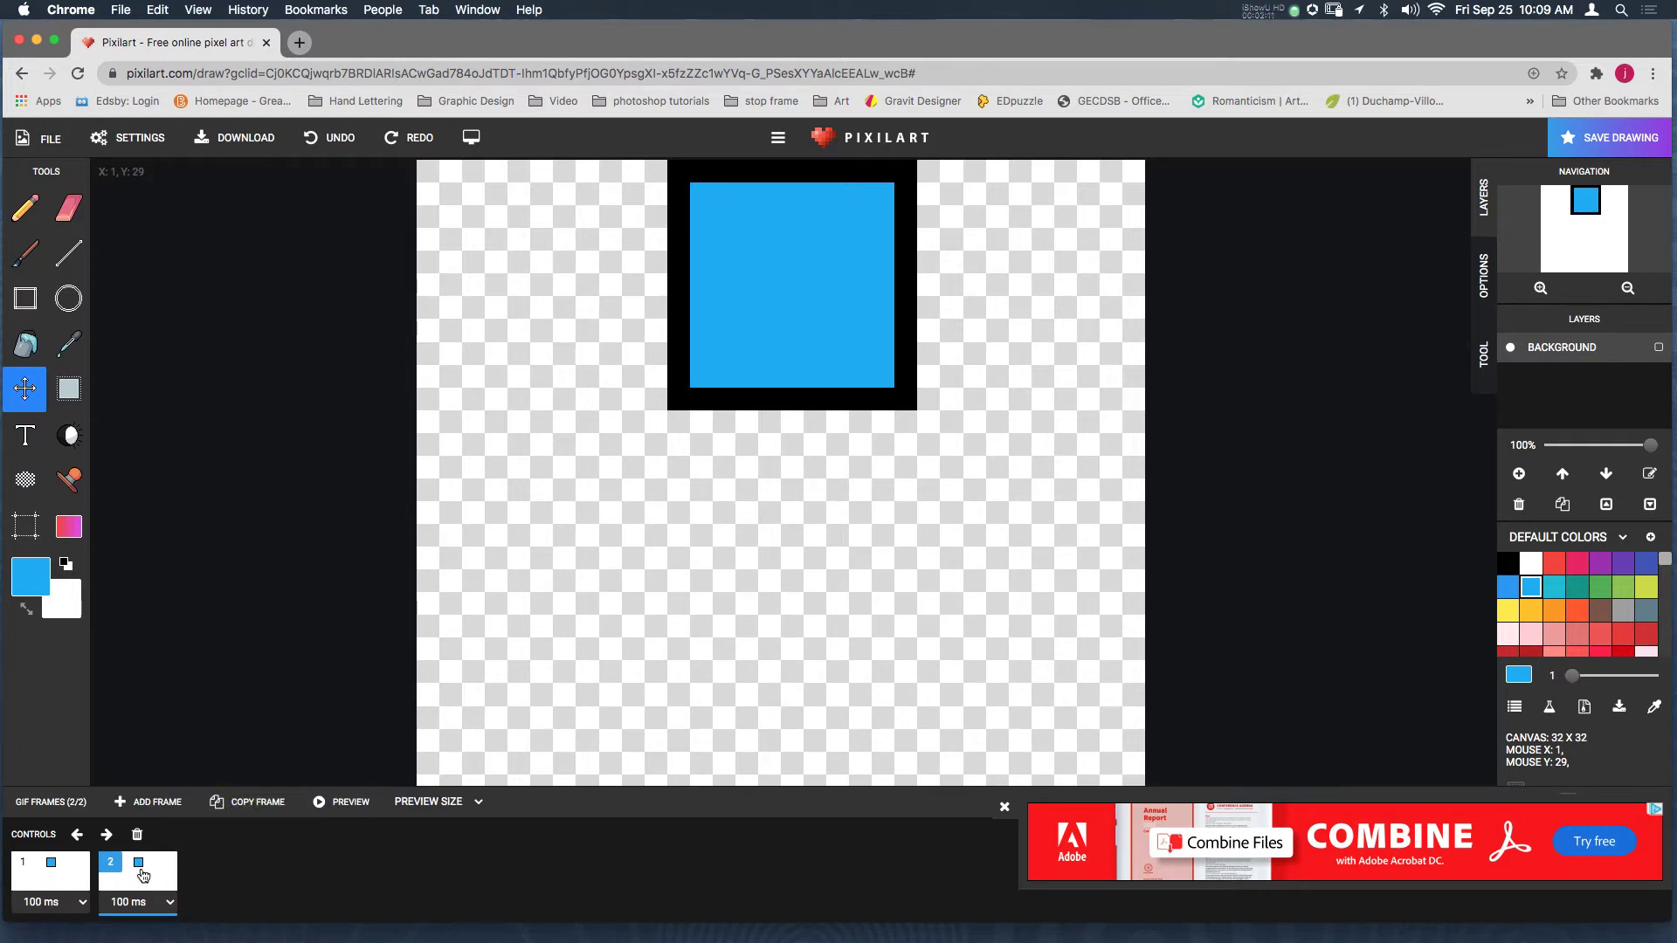
left_click(63, 877)
left_click(146, 877)
left_click(82, 901)
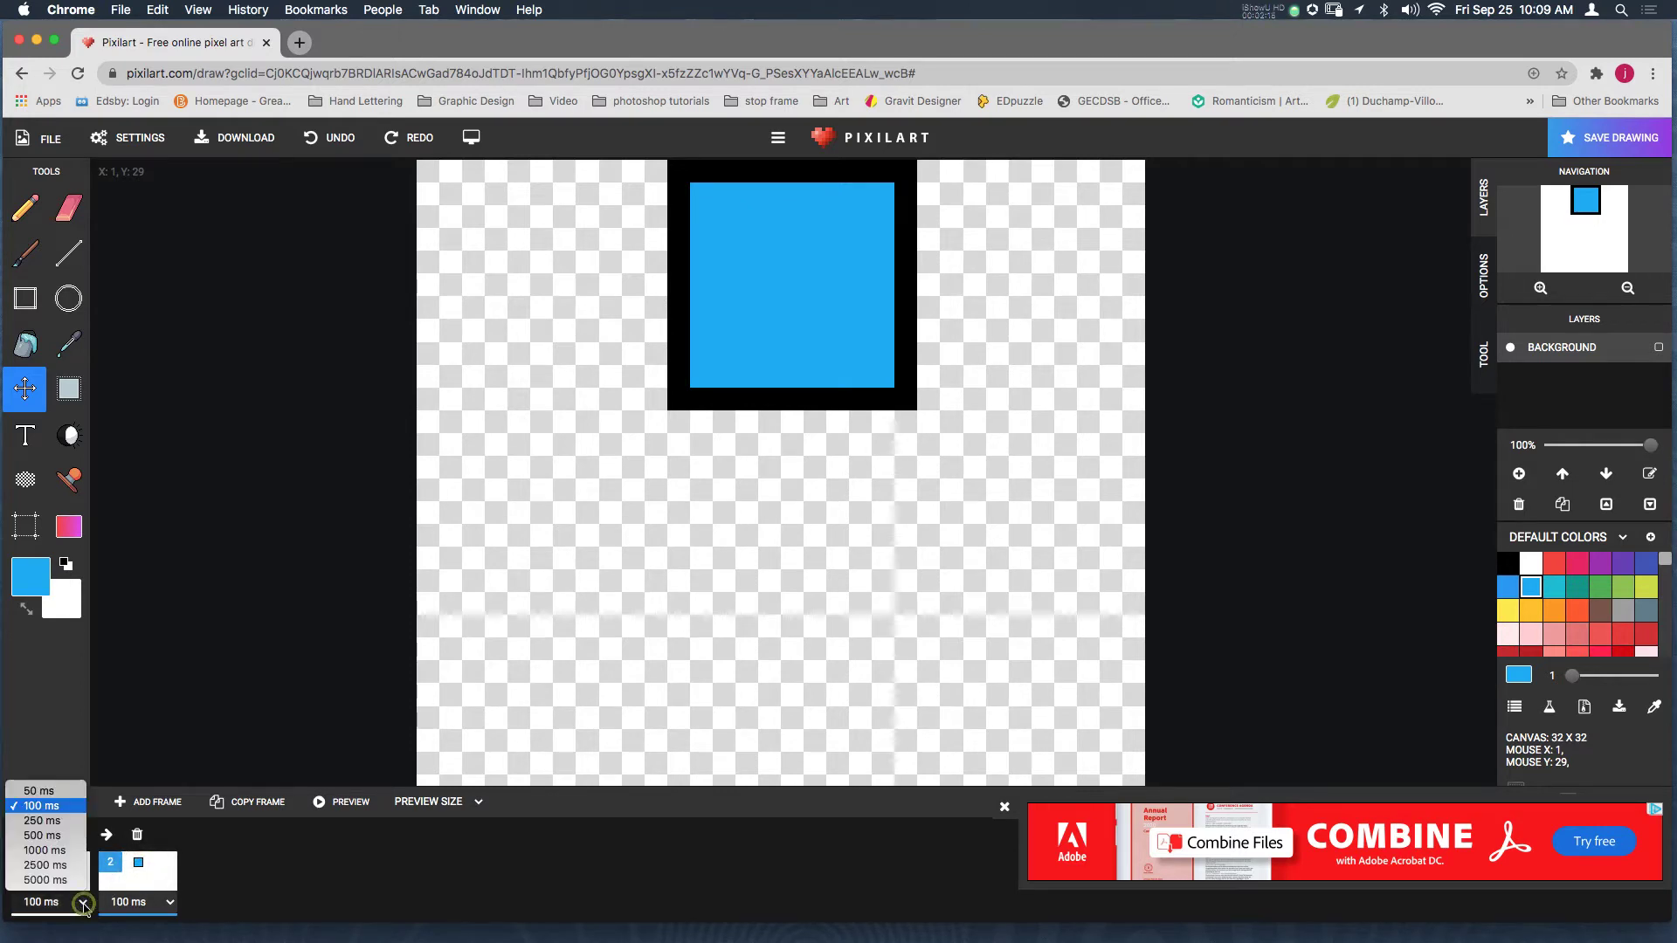
left_click(68, 804)
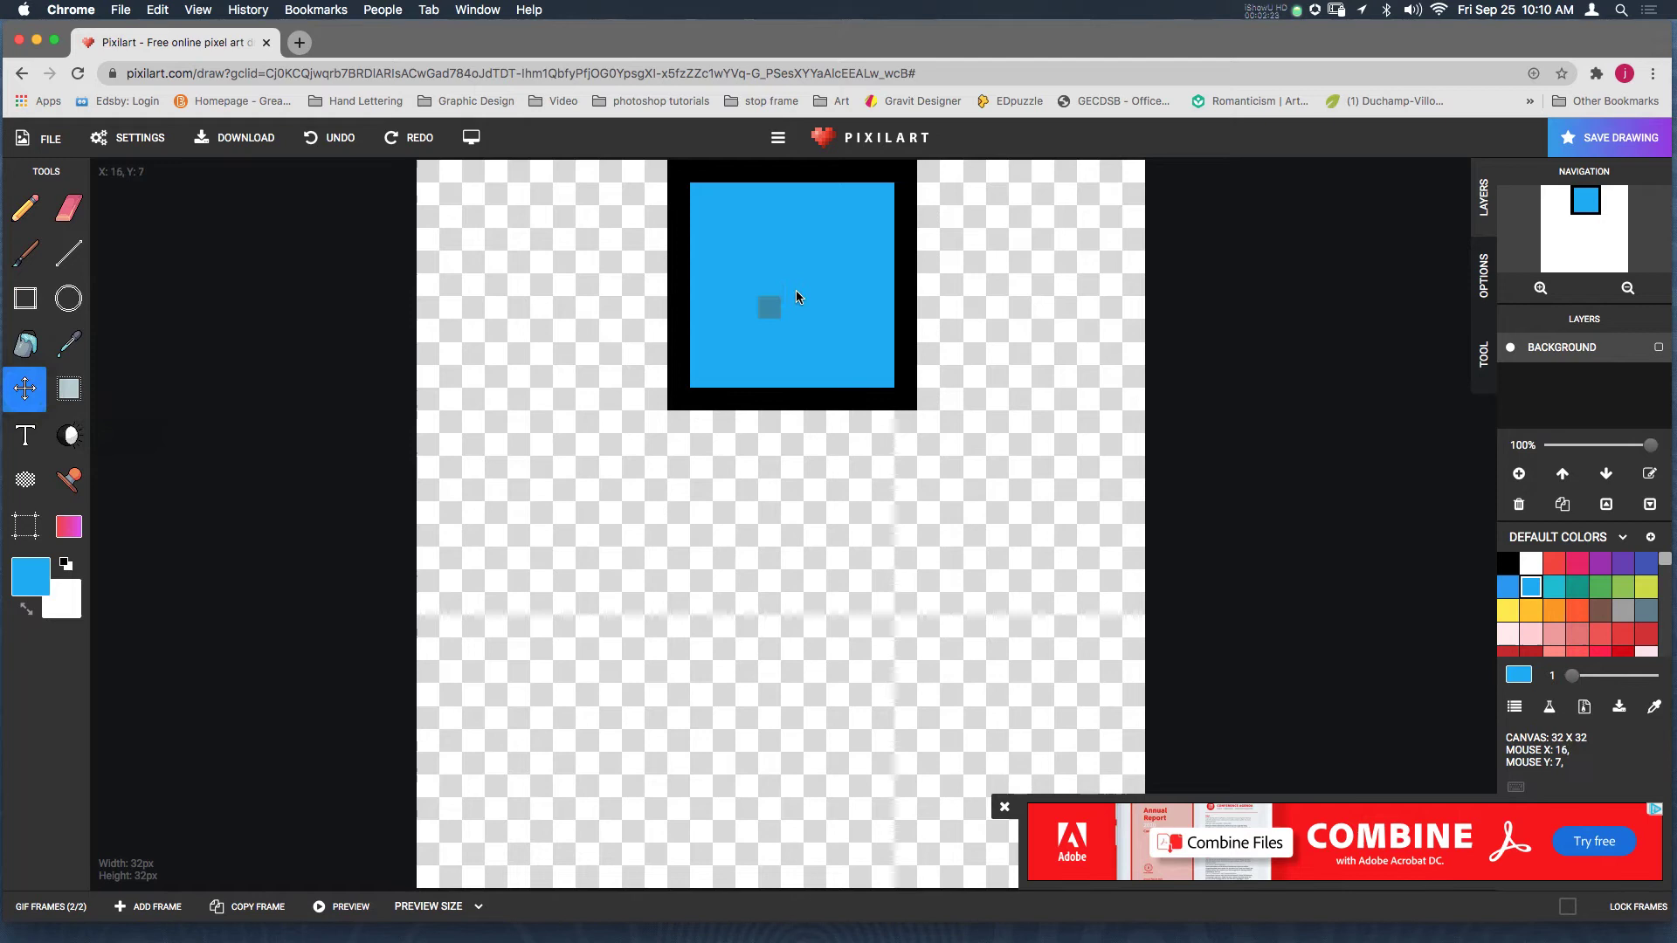
Lower the square further in frames 2, 3 and 4, copying each frame forward to reach five frames
left_click_drag(795, 297, 795, 451)
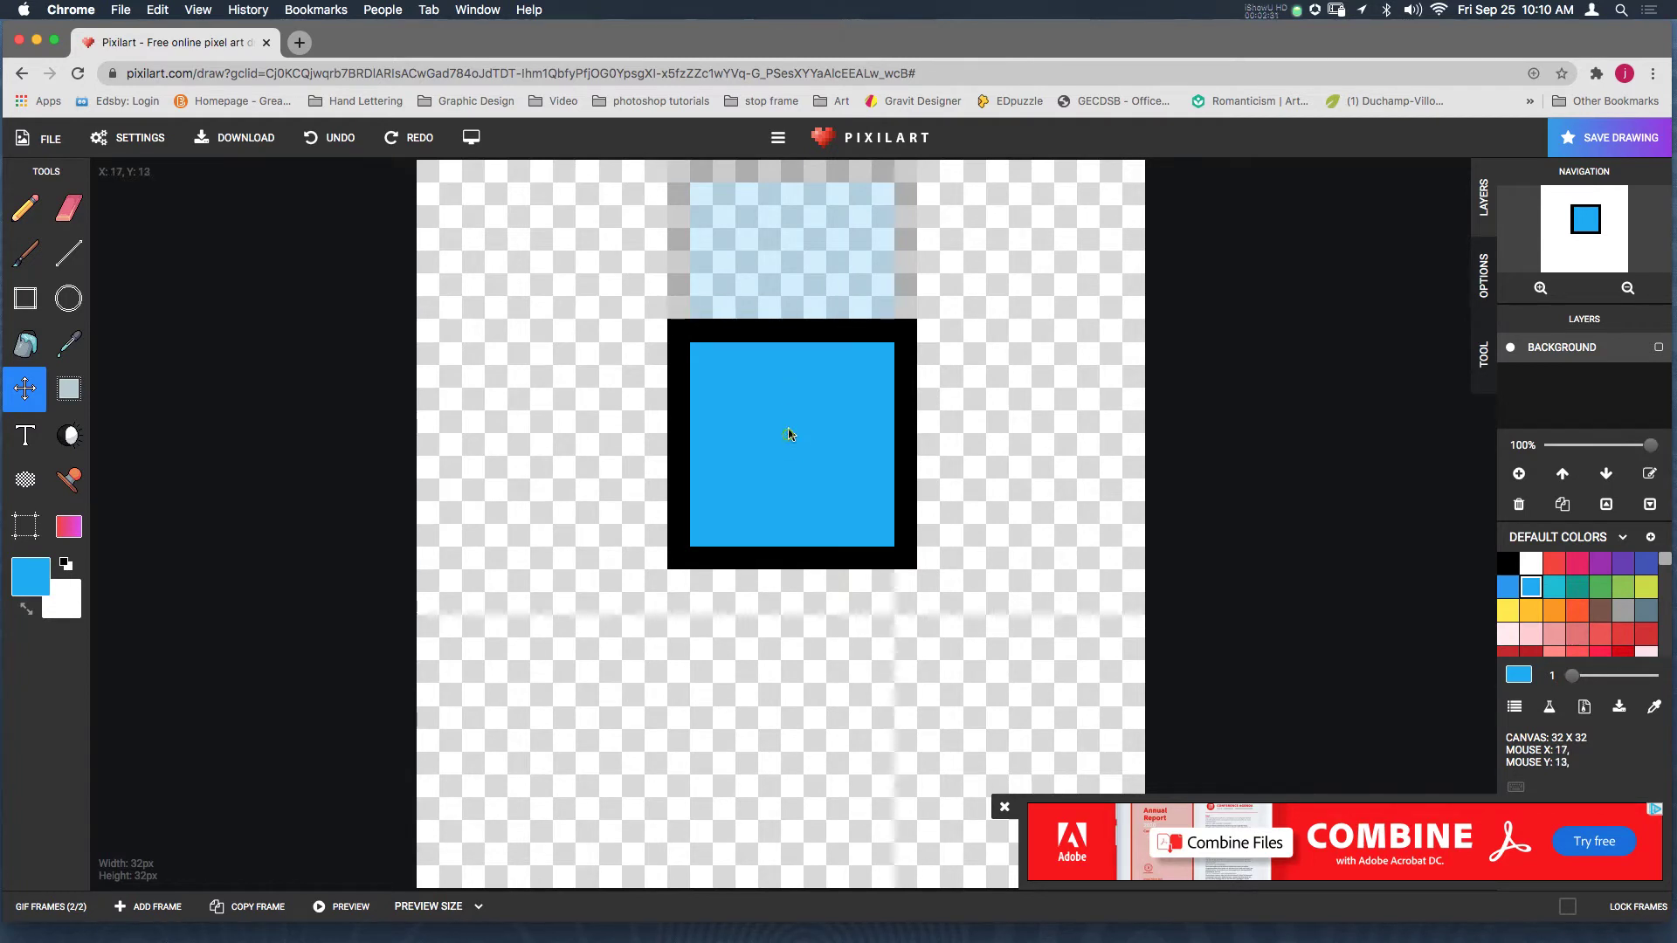
left_click_drag(787, 434, 789, 389)
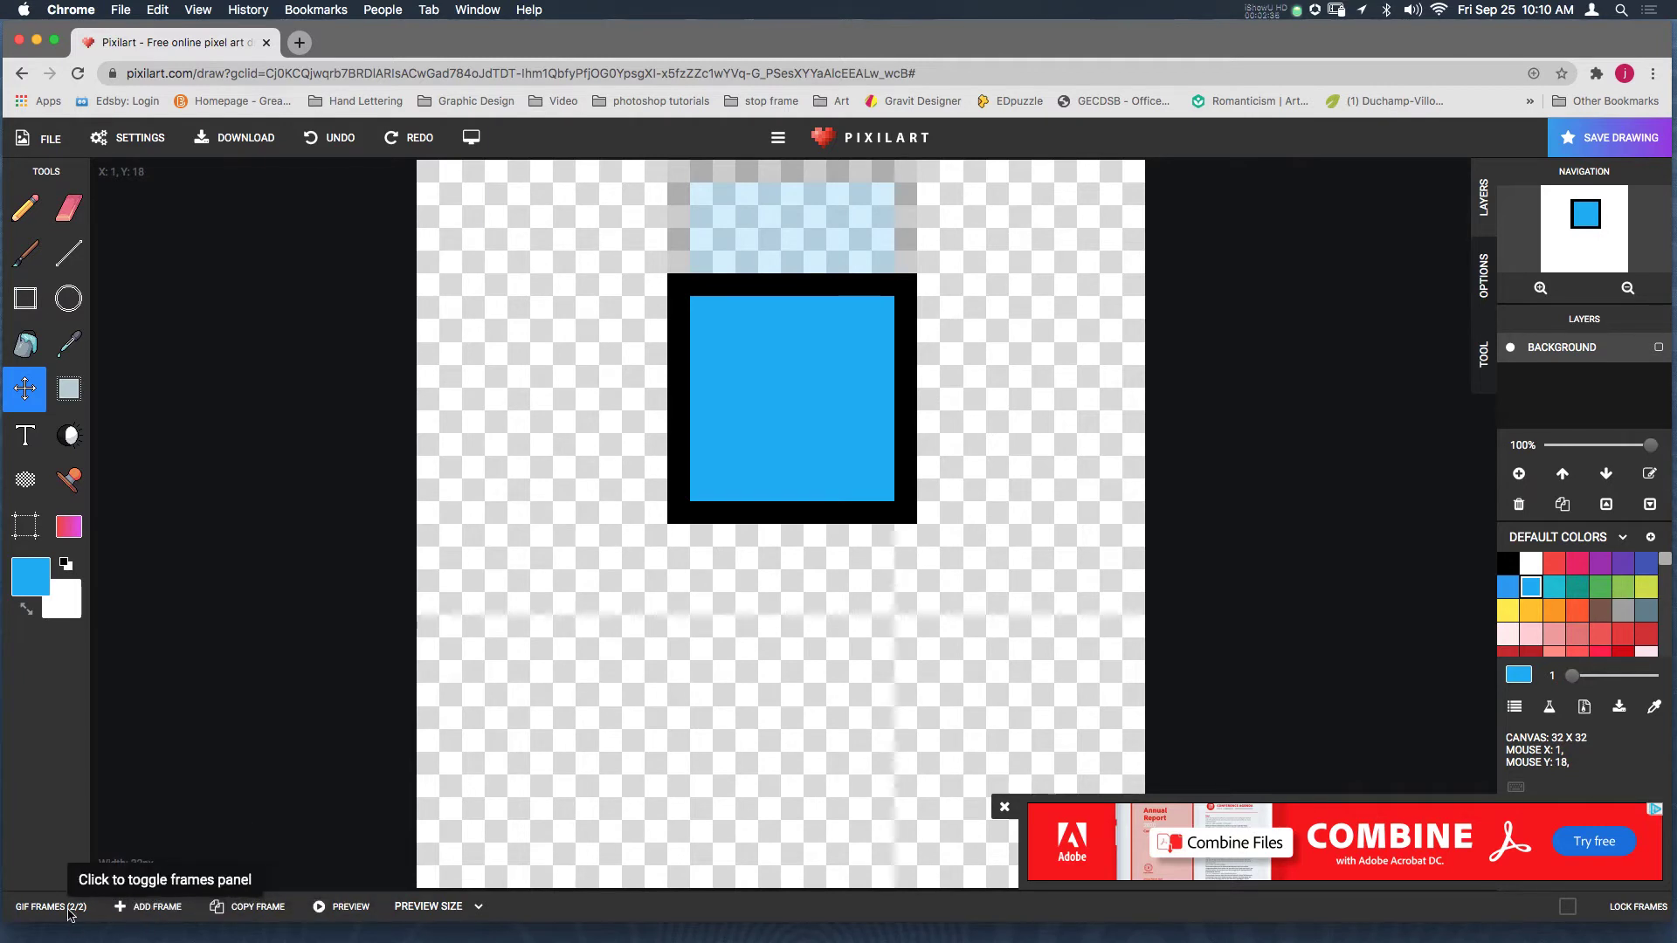
left_click(262, 907)
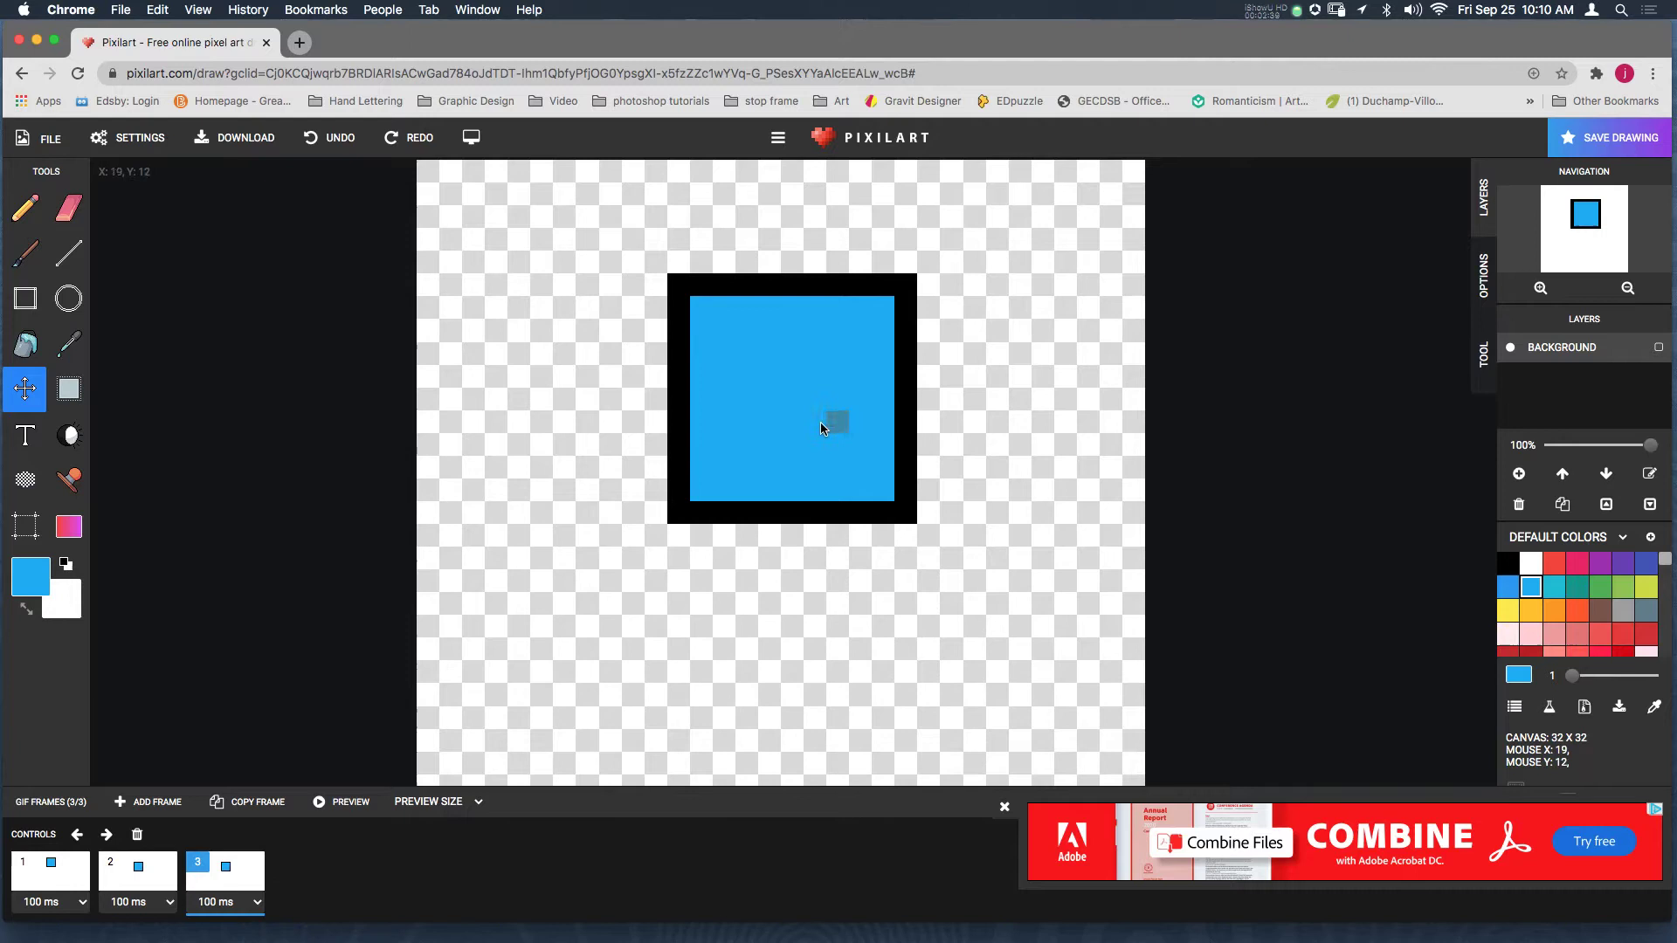
left_click_drag(797, 431, 802, 629)
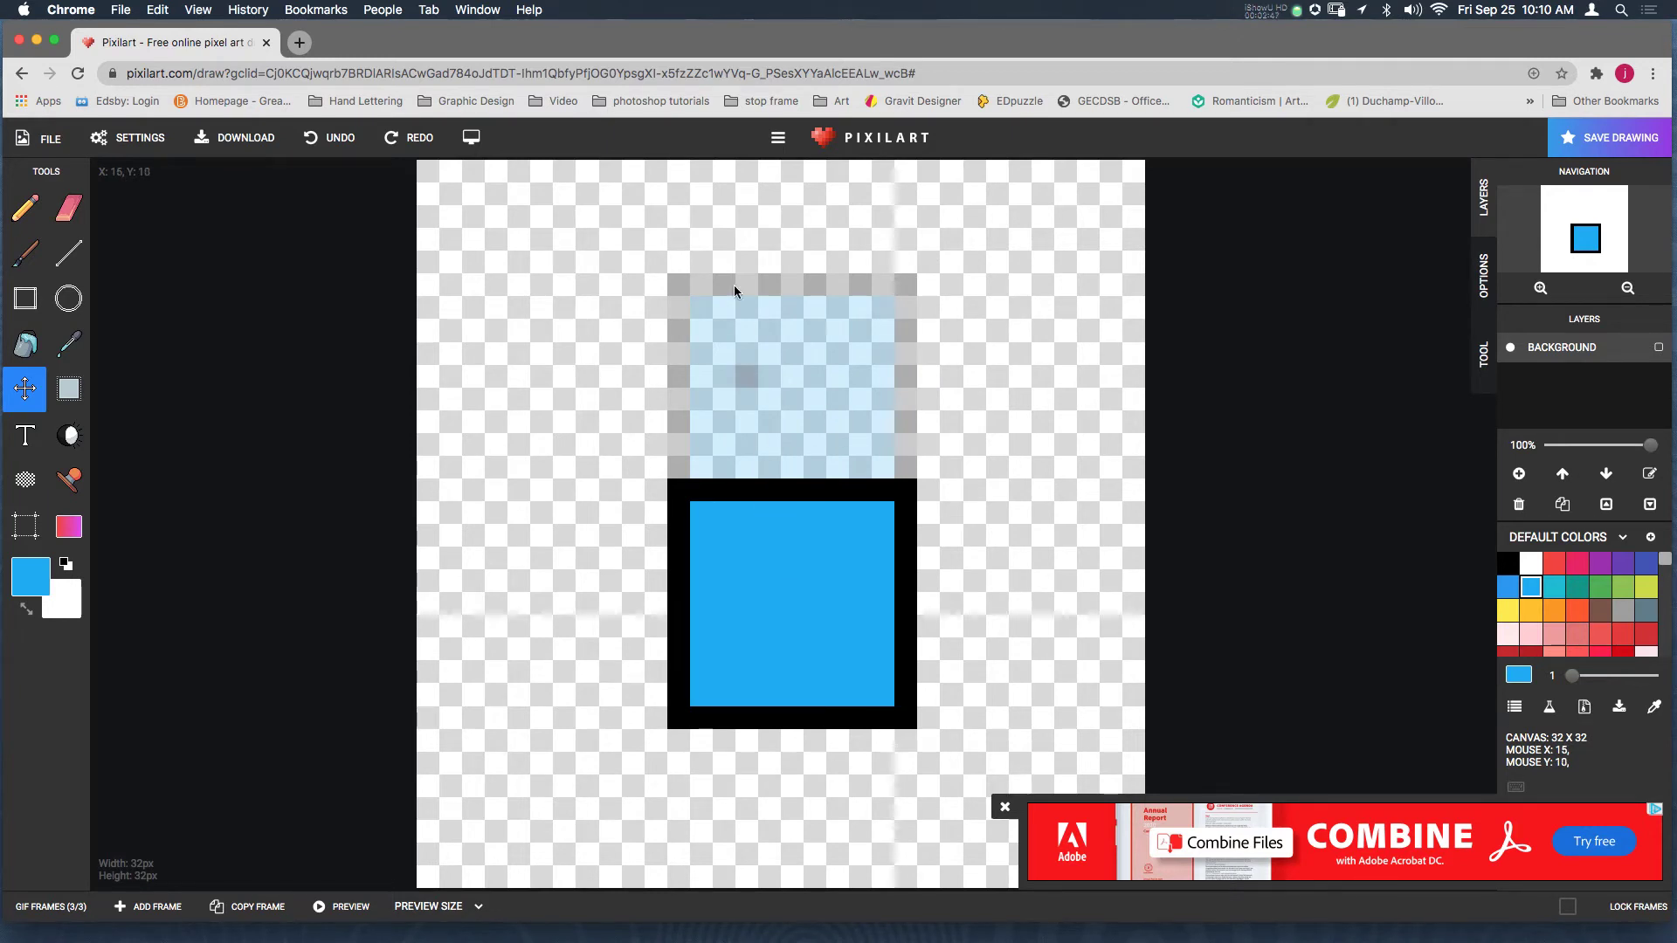
left_click_drag(760, 563, 764, 591)
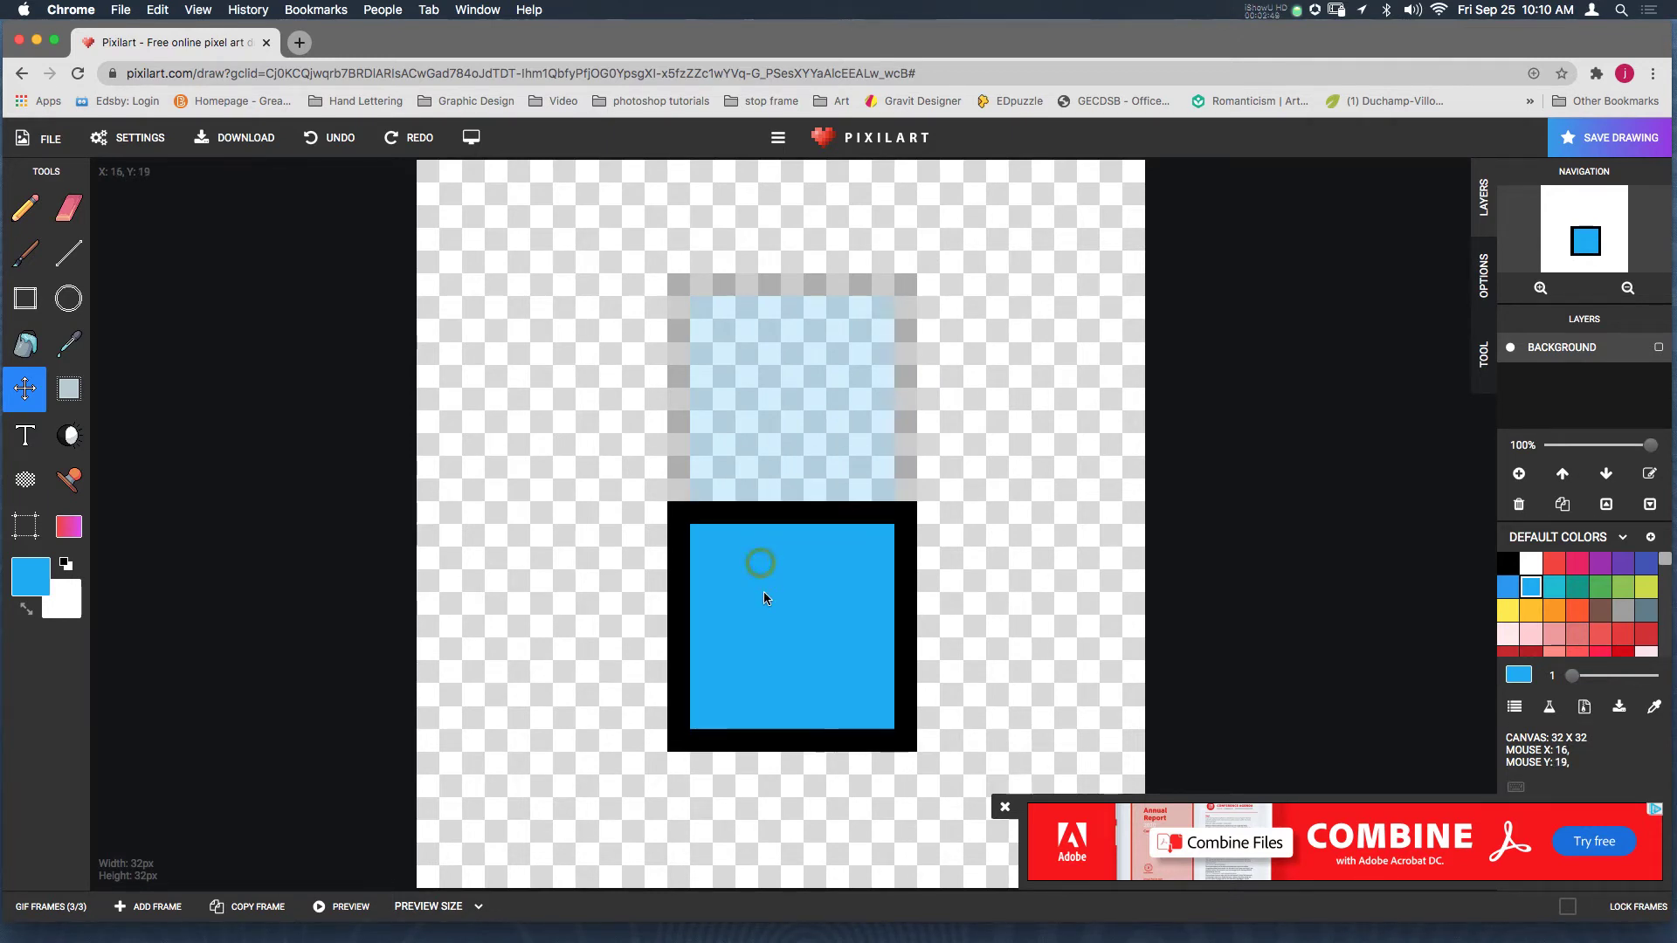
left_click(248, 907)
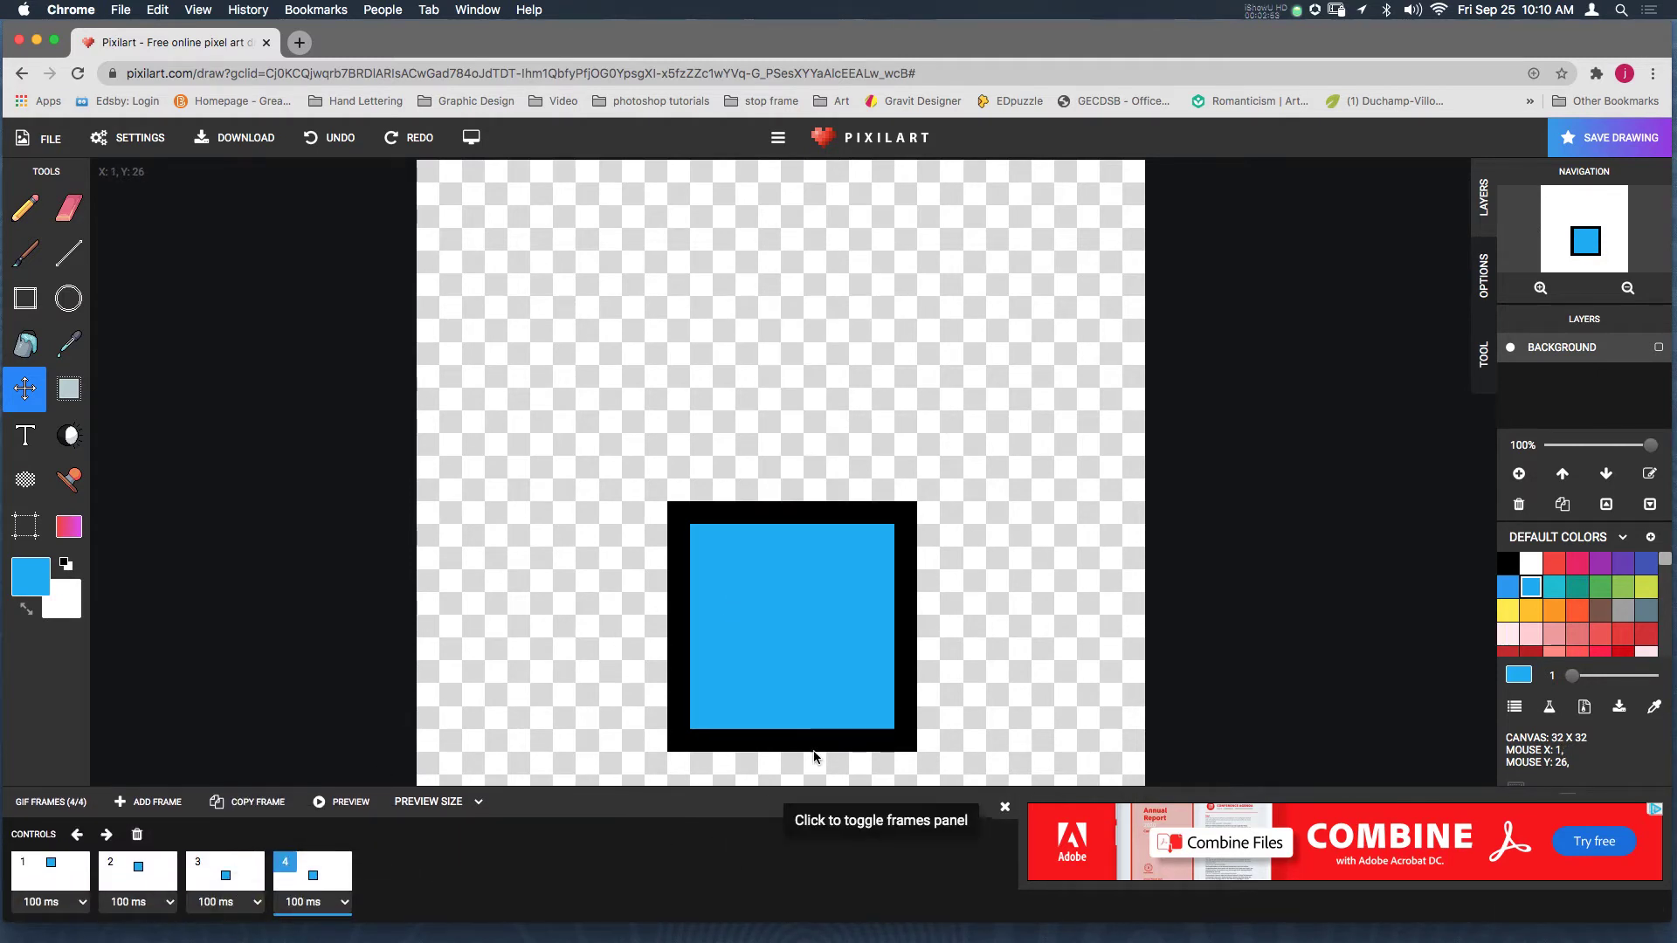
left_click(812, 789)
left_click_drag(789, 600, 786, 747)
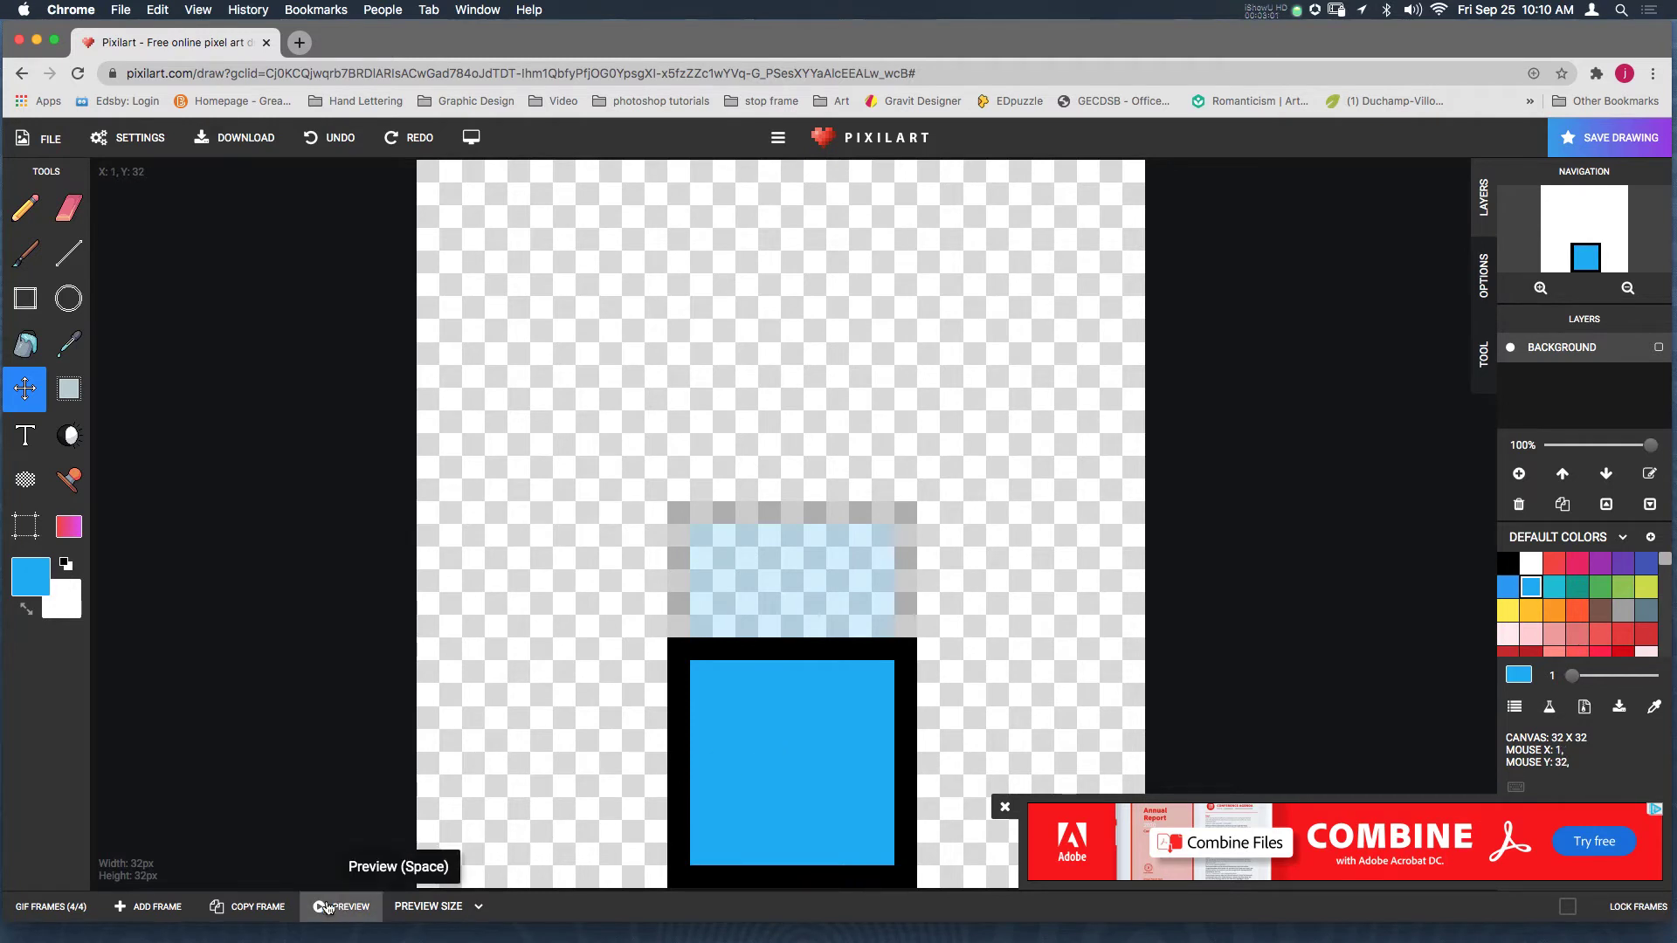
left_click(252, 908)
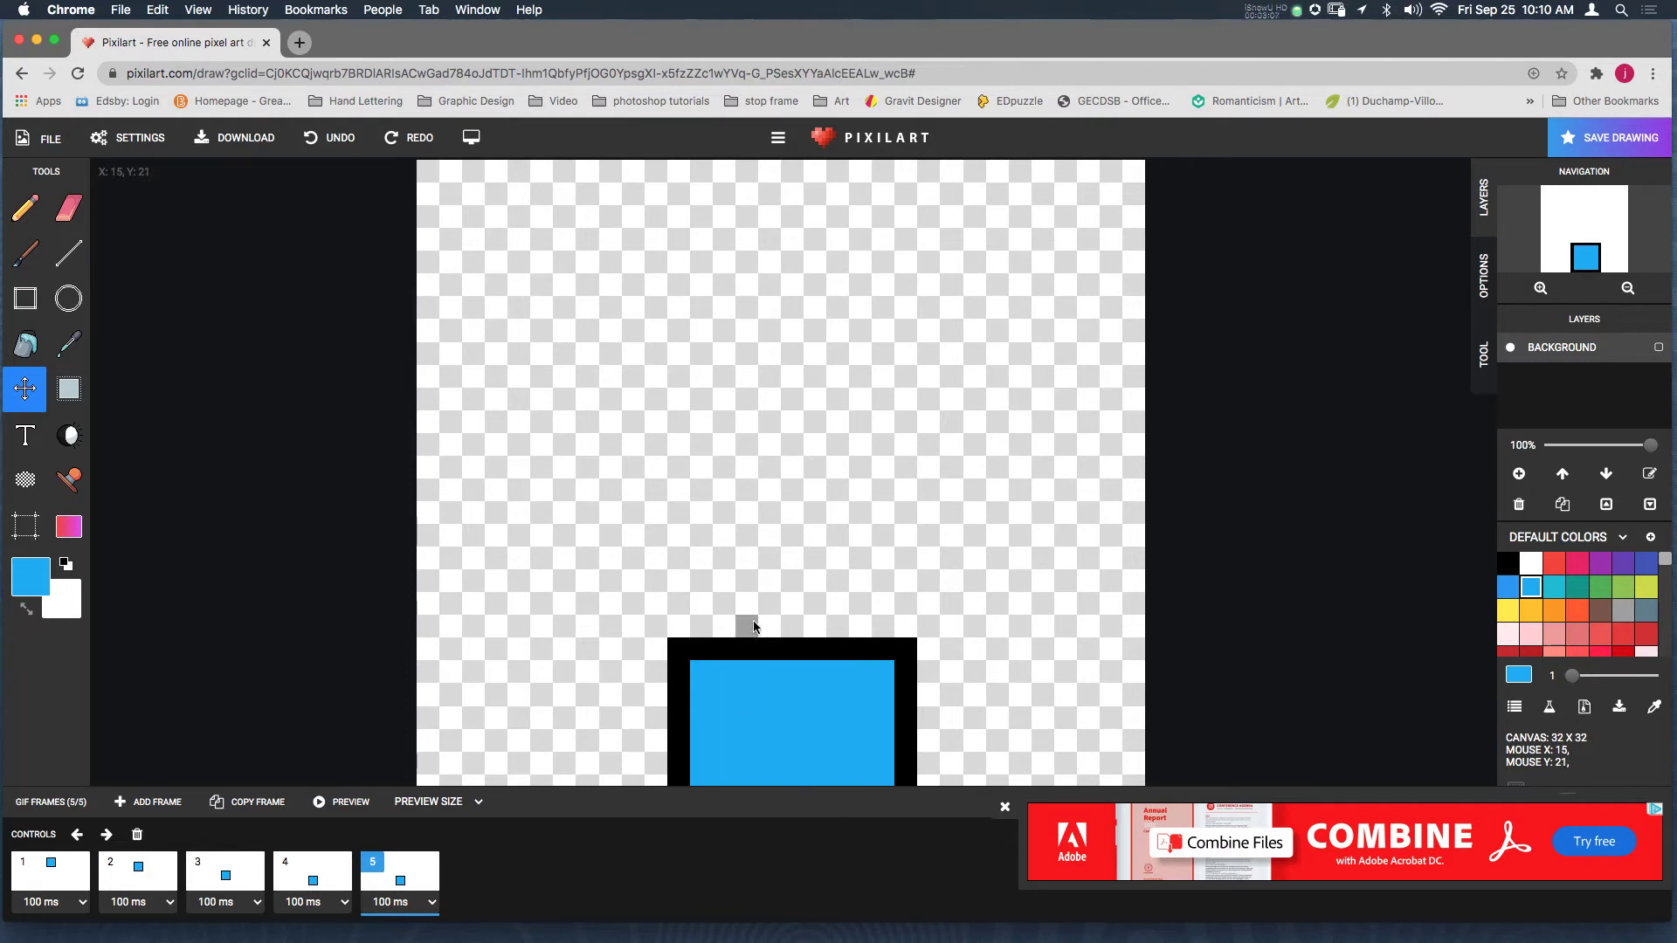
Make black the drawing colour and draw a wide rectangle outline across the square's lower part
left_click(29, 301)
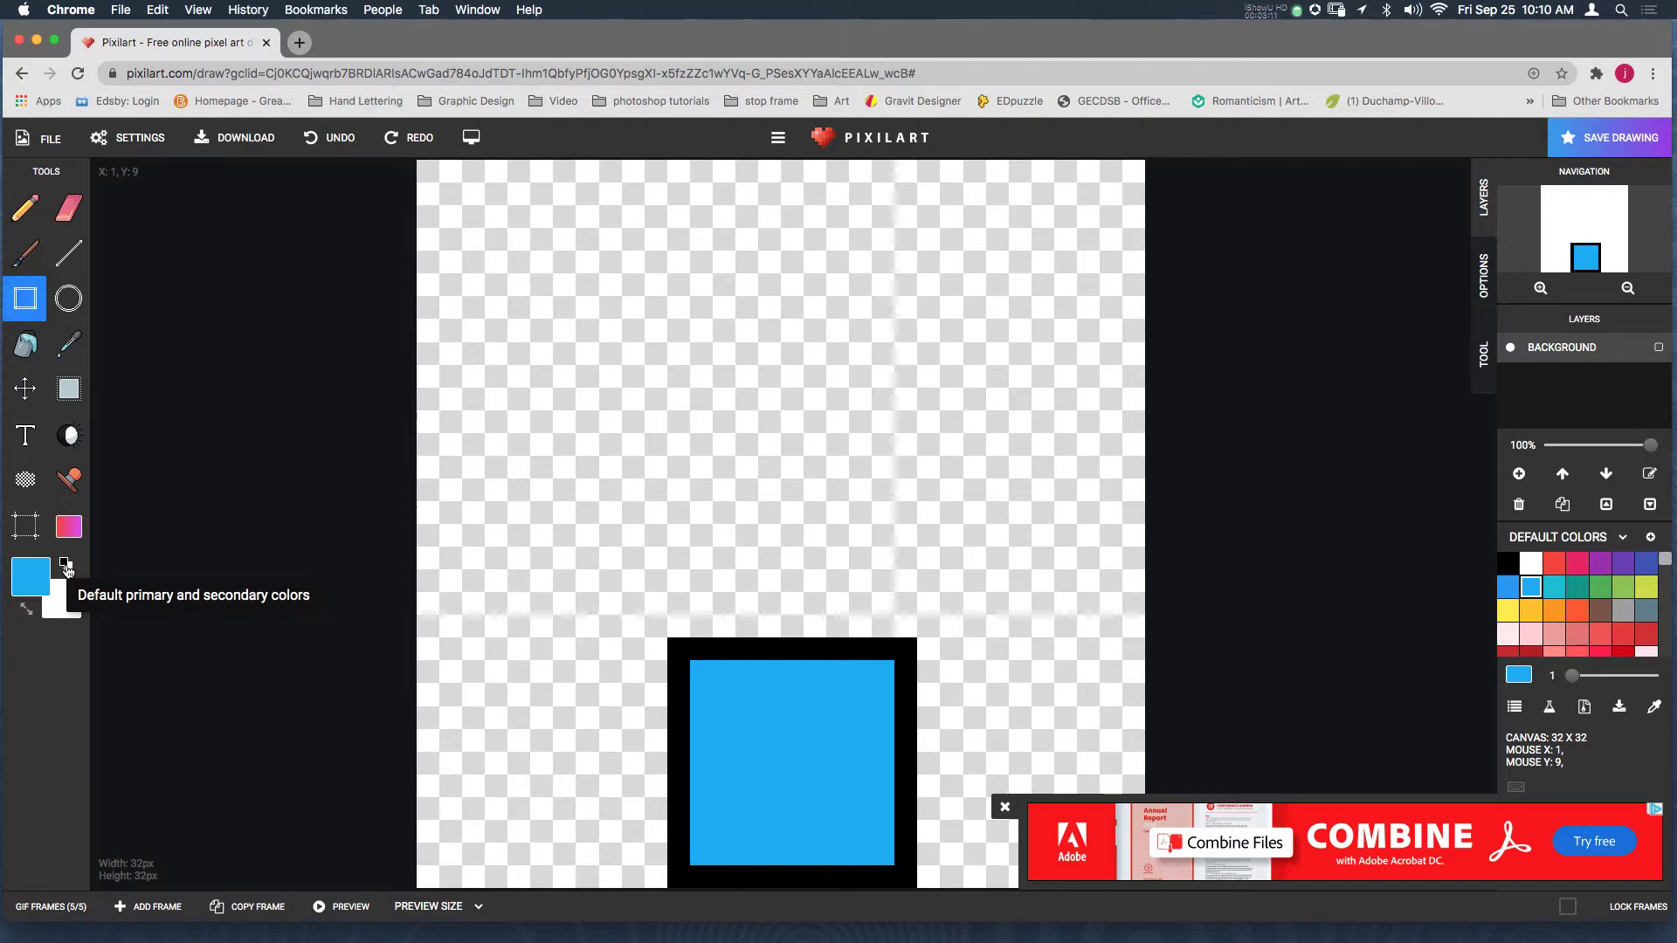
left_click(61, 599)
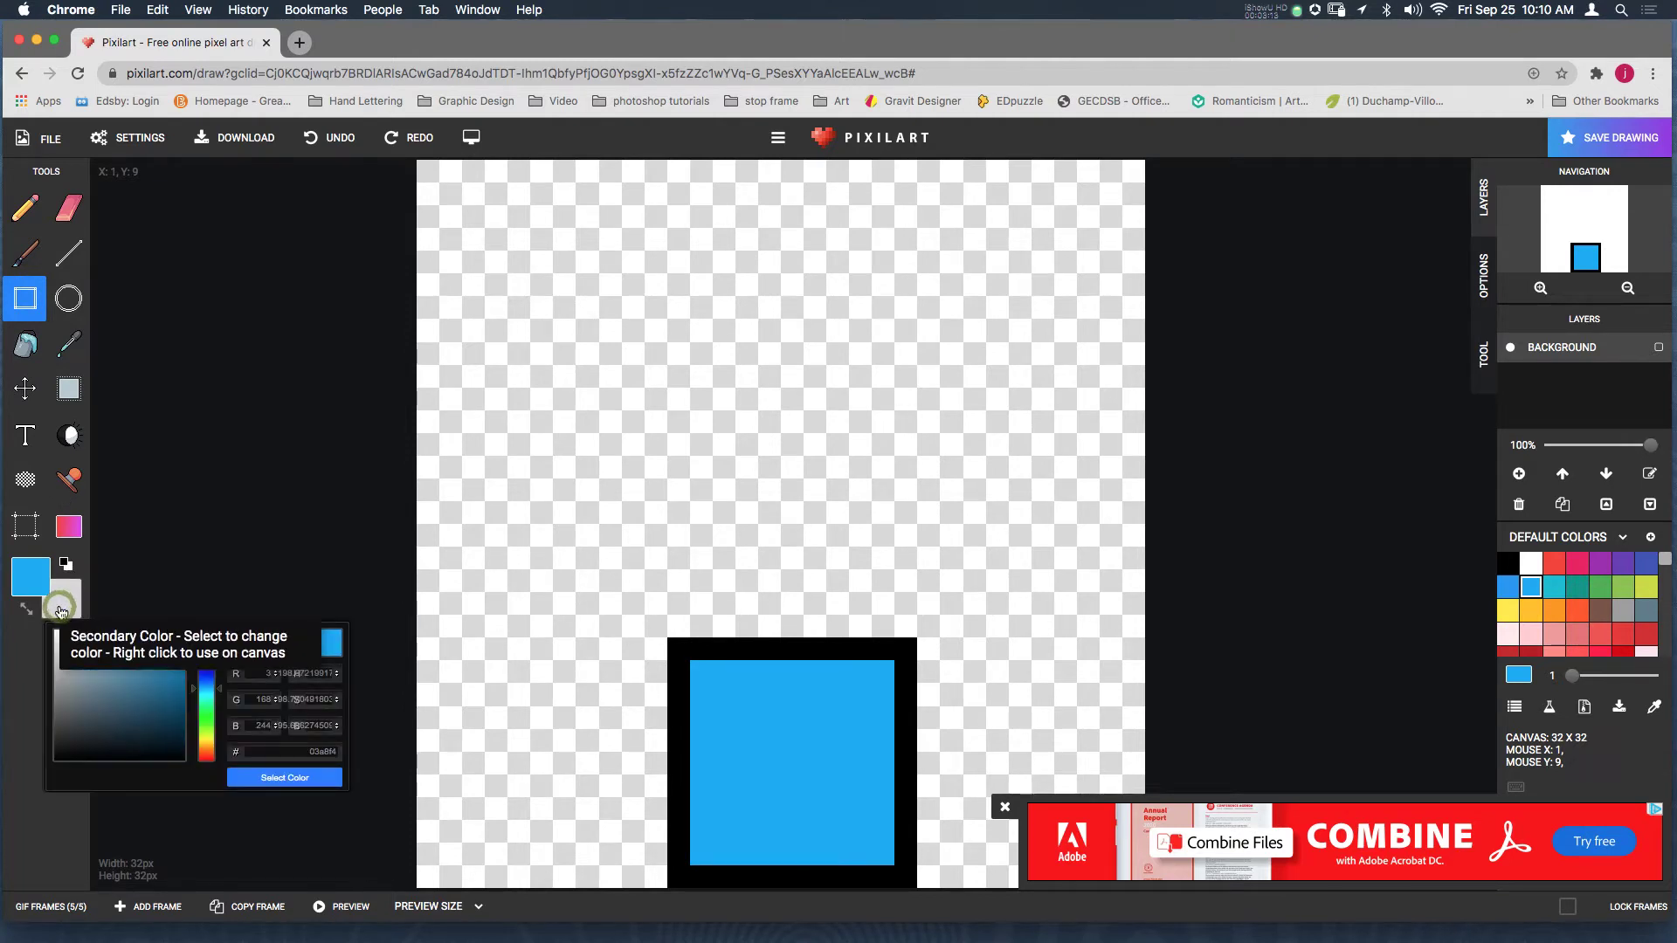
left_click(55, 756)
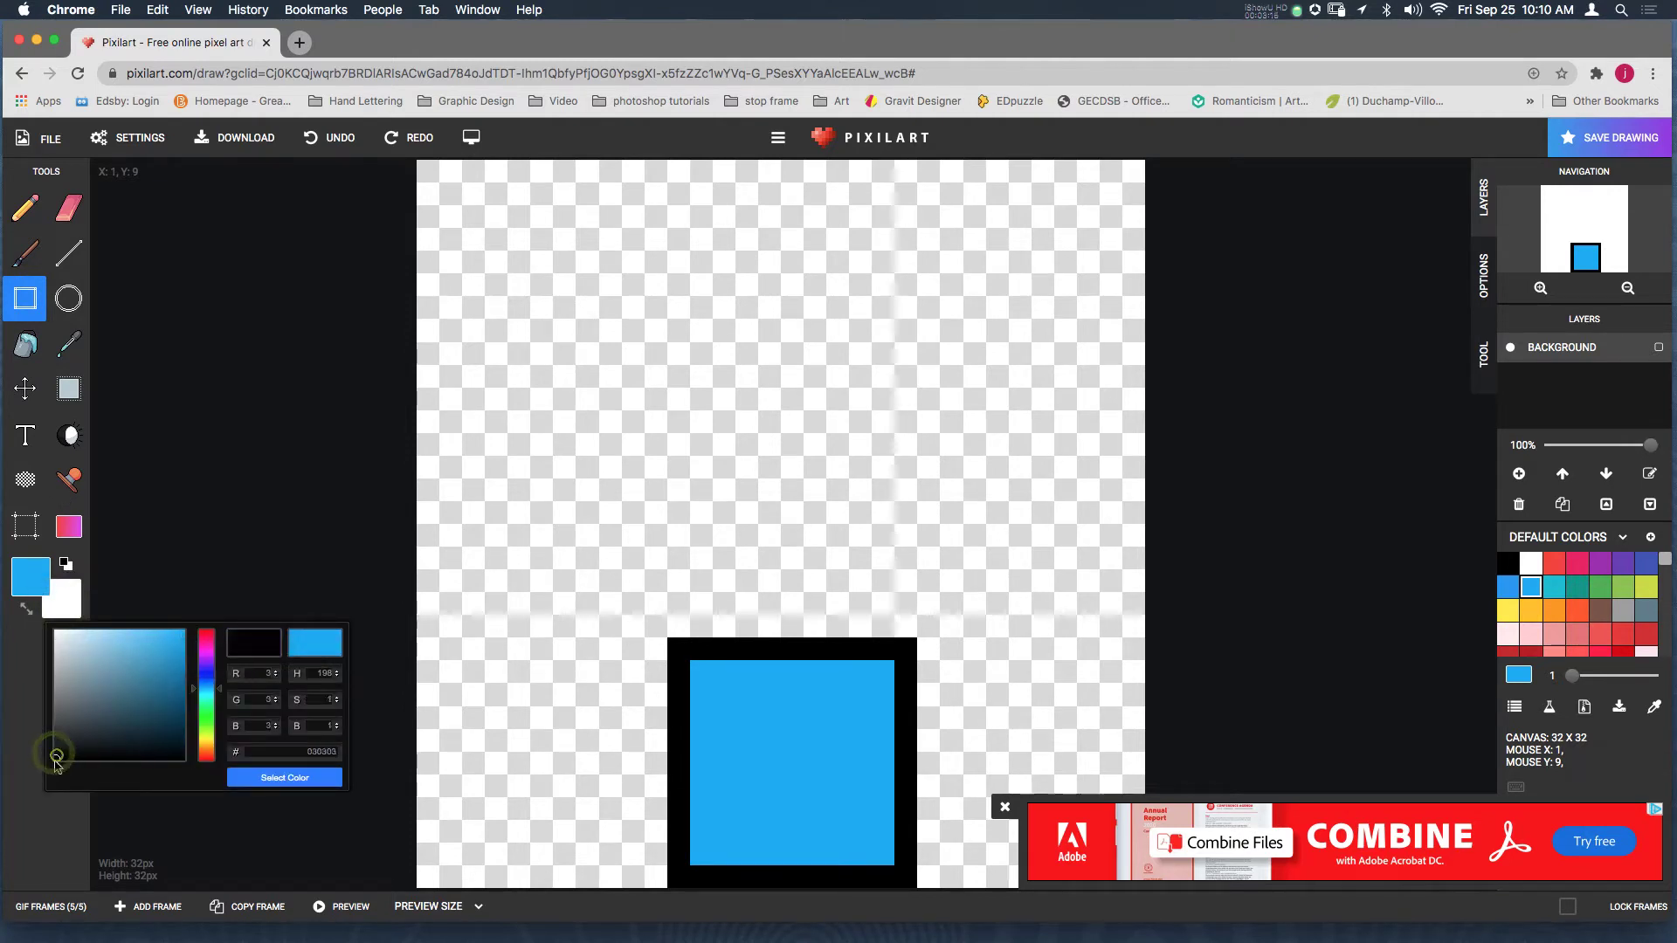
left_click(243, 779)
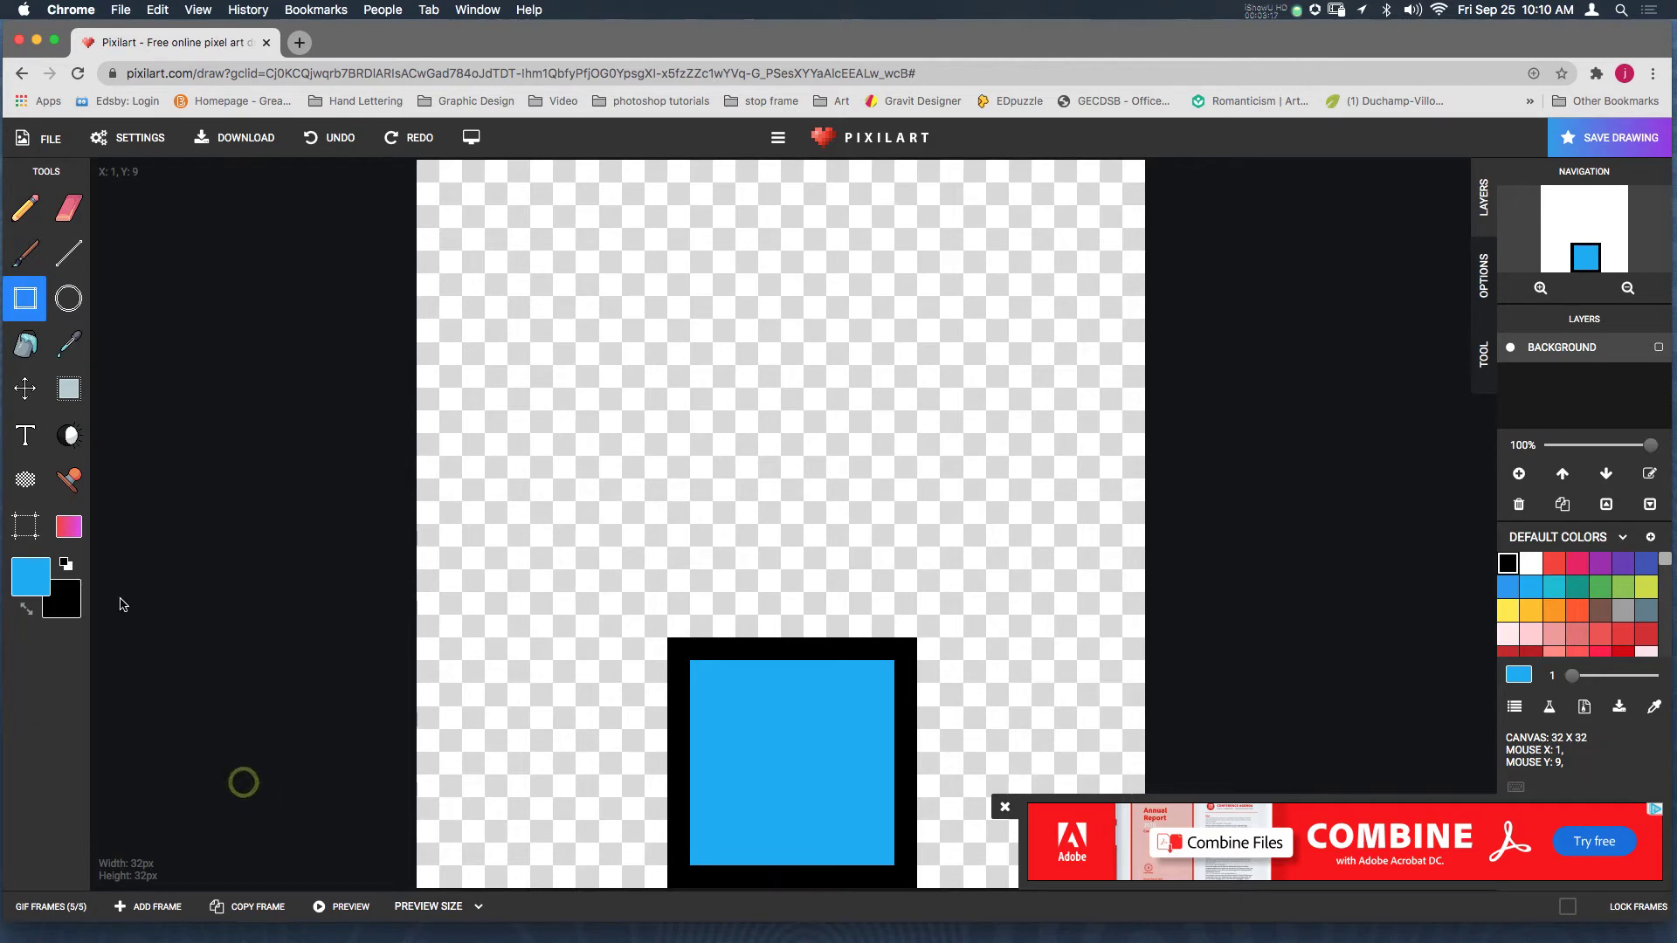
left_click(26, 610)
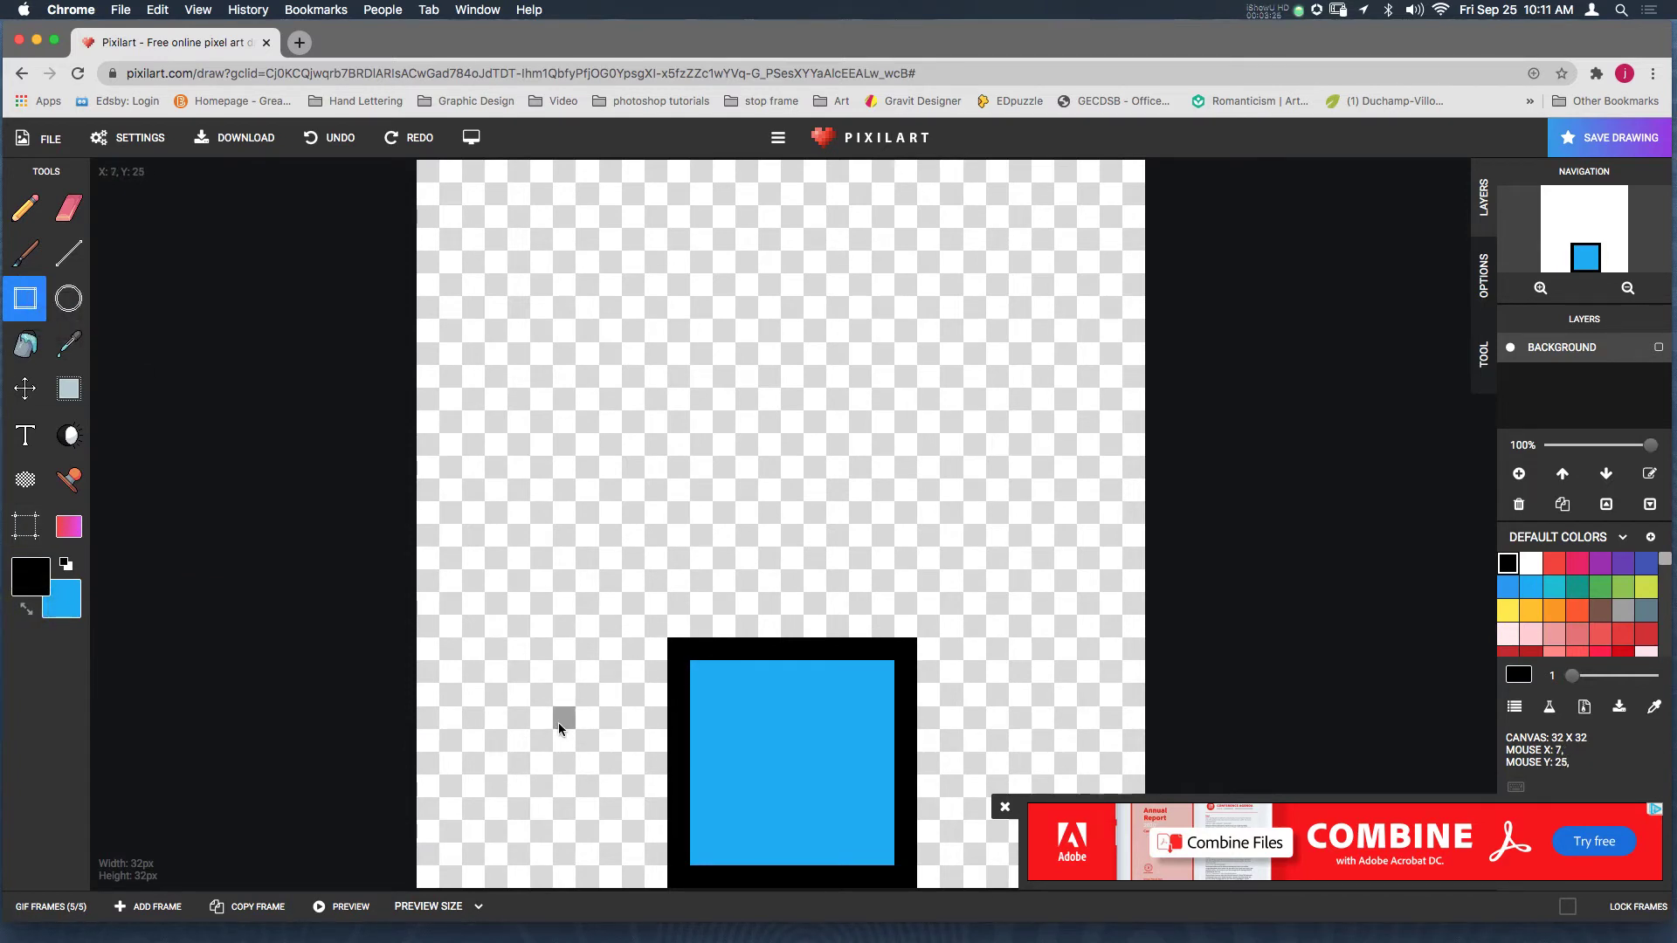
left_click_drag(558, 721, 1015, 873)
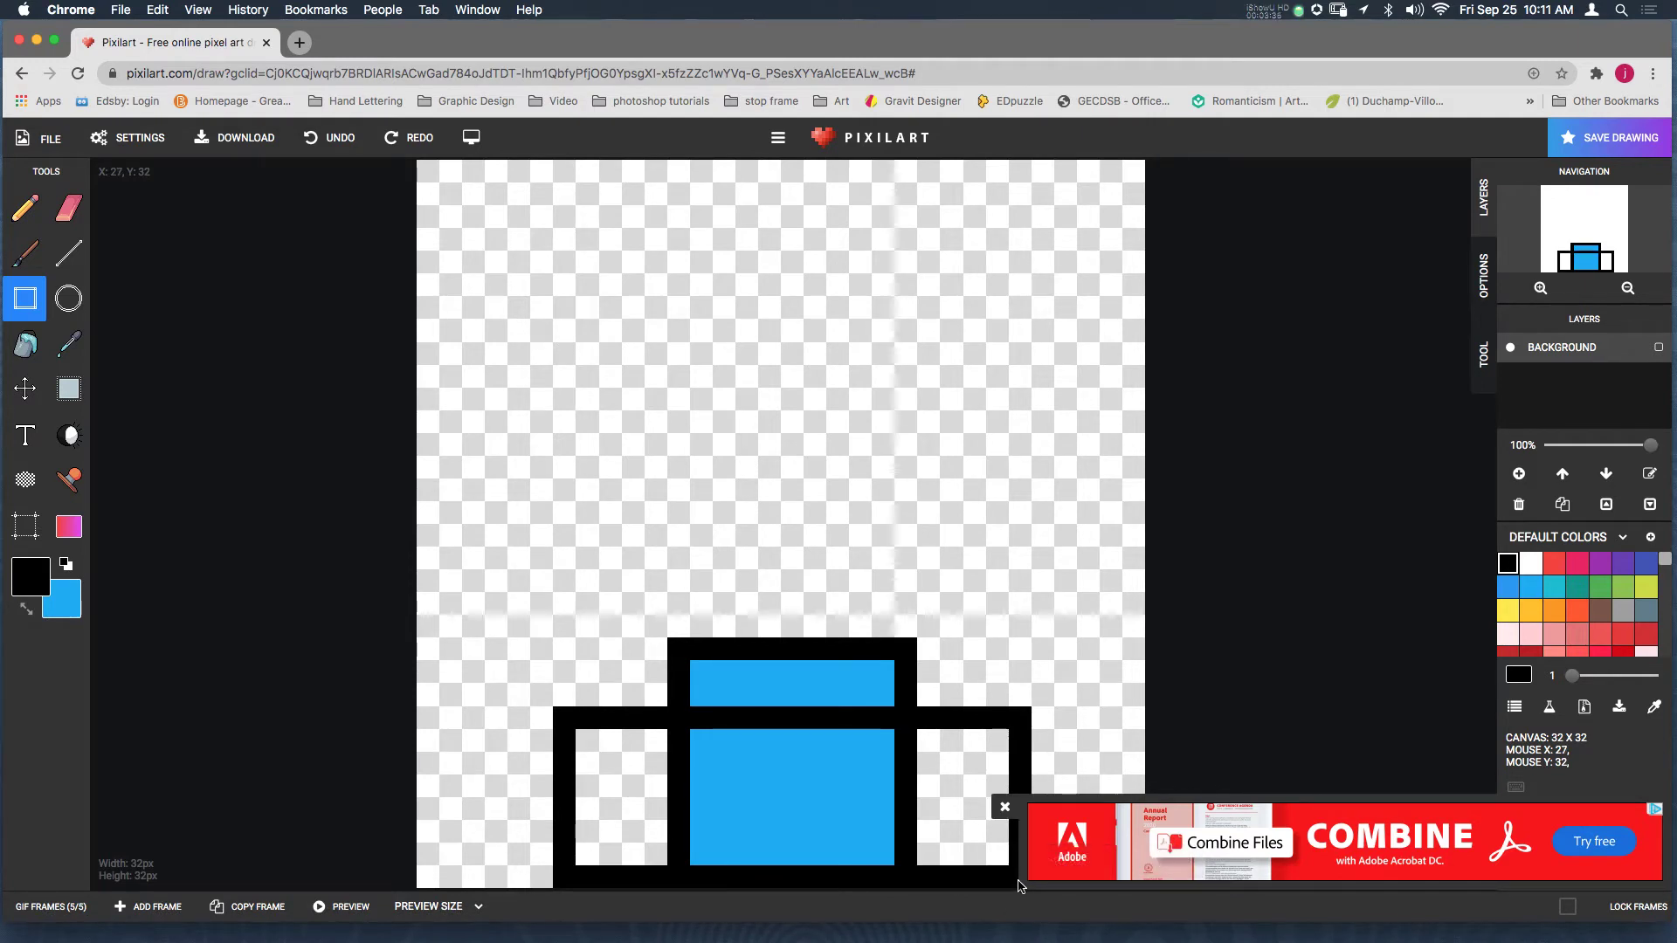
left_click(1005, 804)
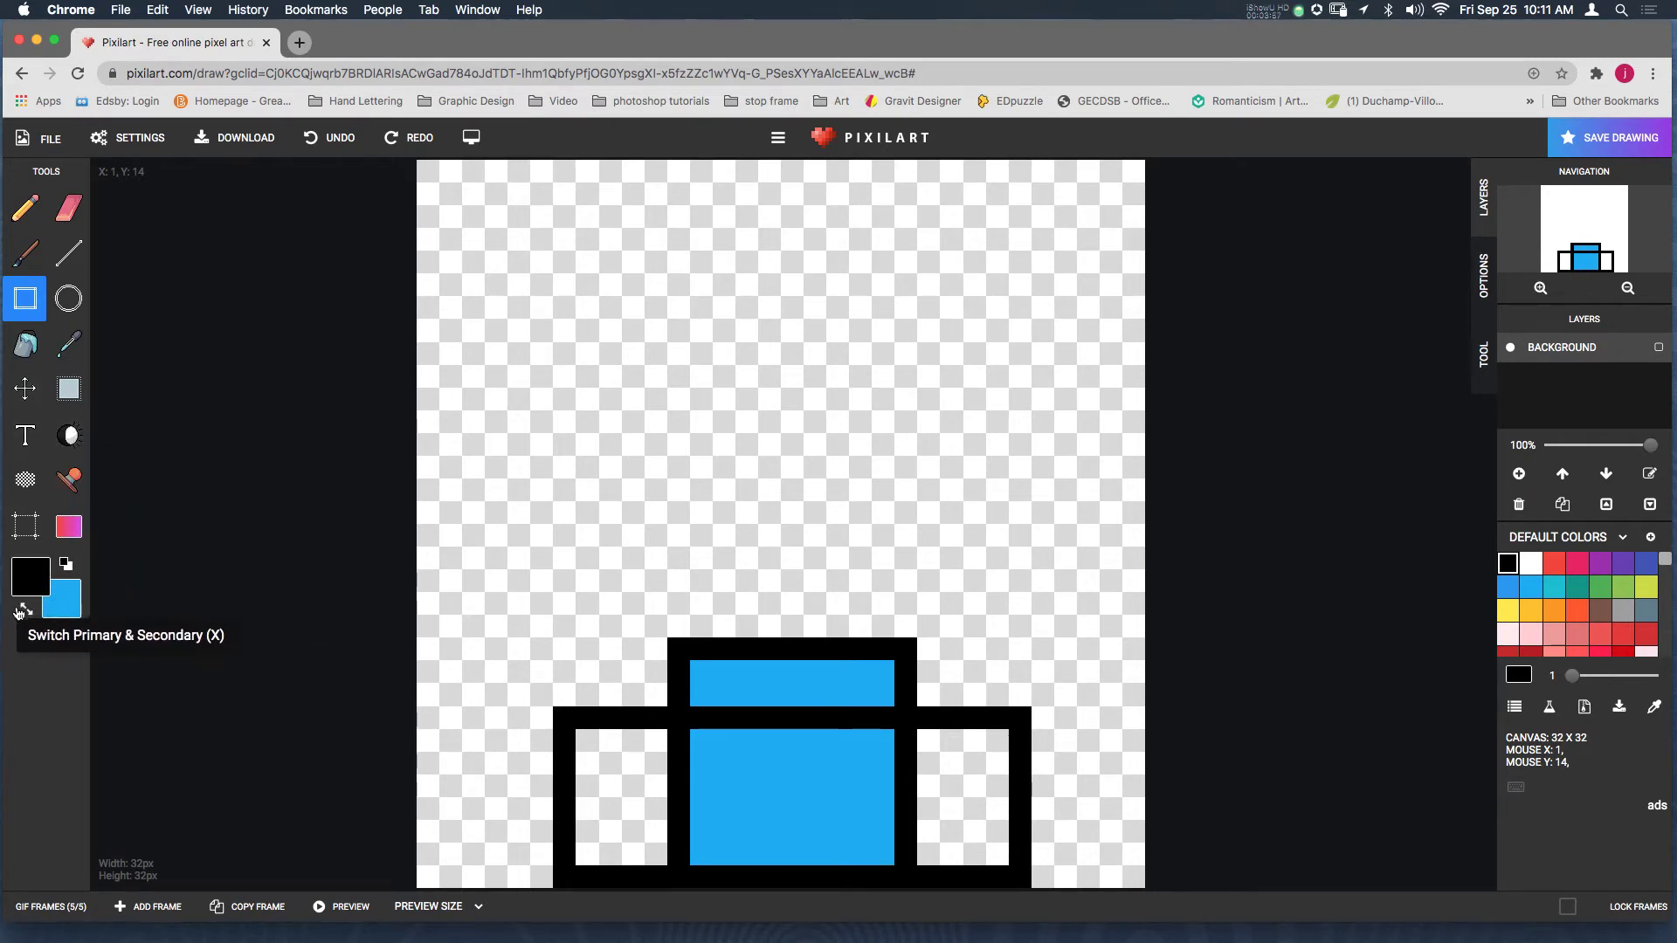
Fill the left empty box with blue, then undo that fill
left_click(66, 564)
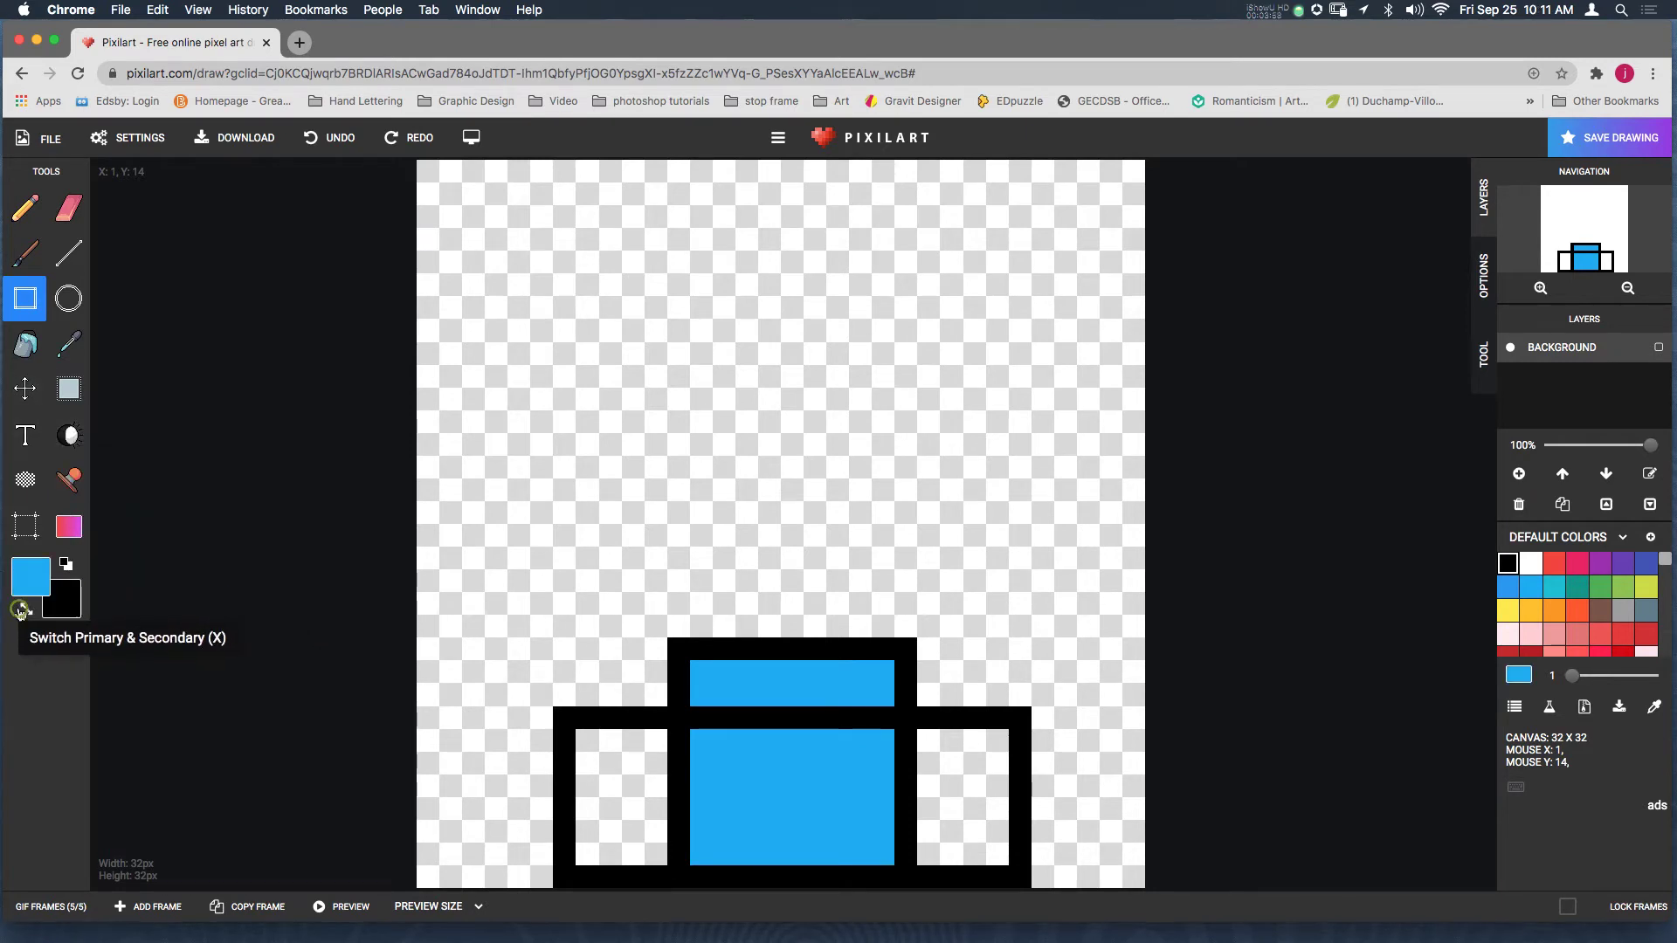
left_click(25, 351)
left_click(644, 785)
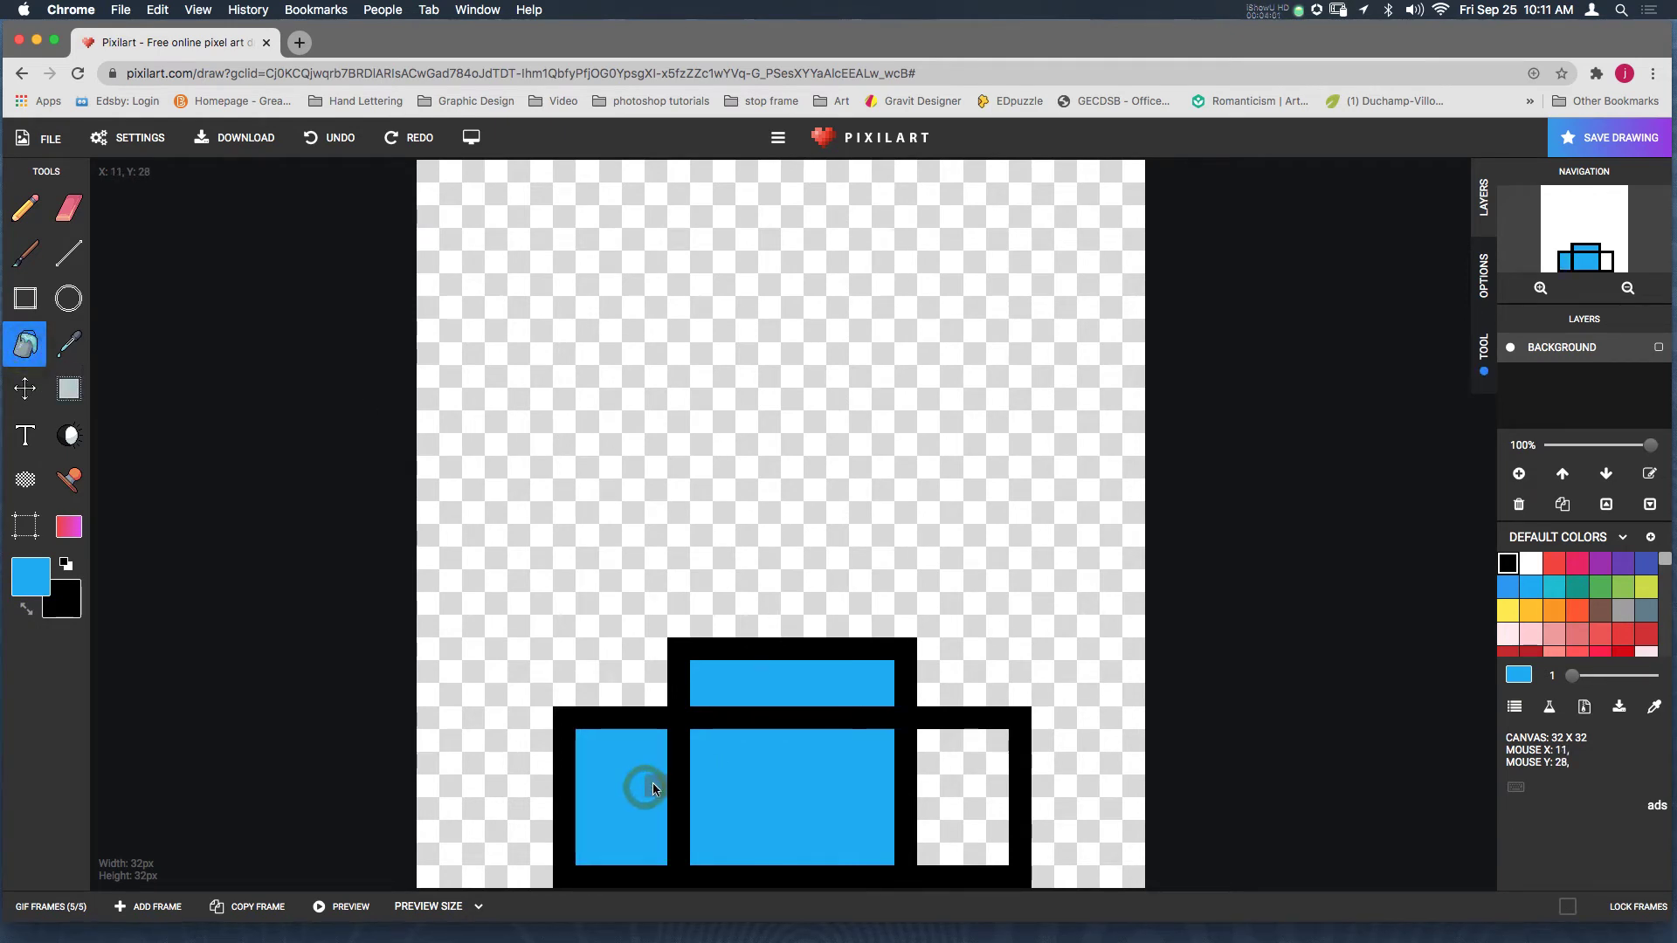
left_click(309, 140)
Add a layer and toggle Background visibility, then undo back to remove the layer and side rectangles
left_click(1518, 473)
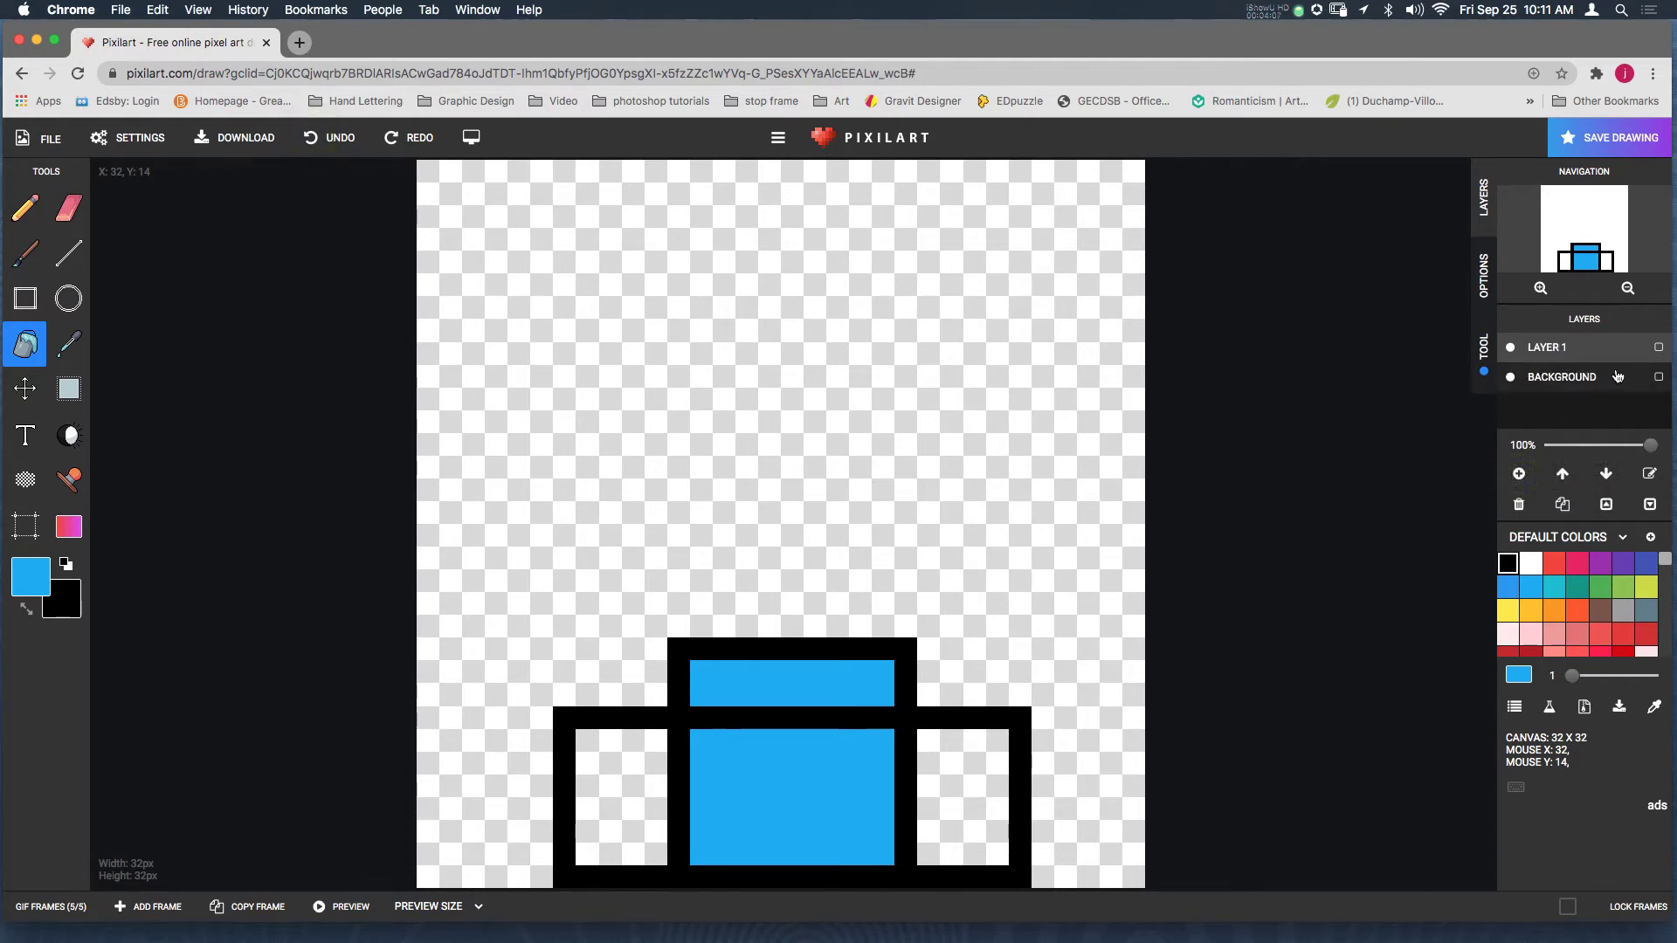
left_click(1516, 382)
left_click(1515, 382)
left_click(1515, 381)
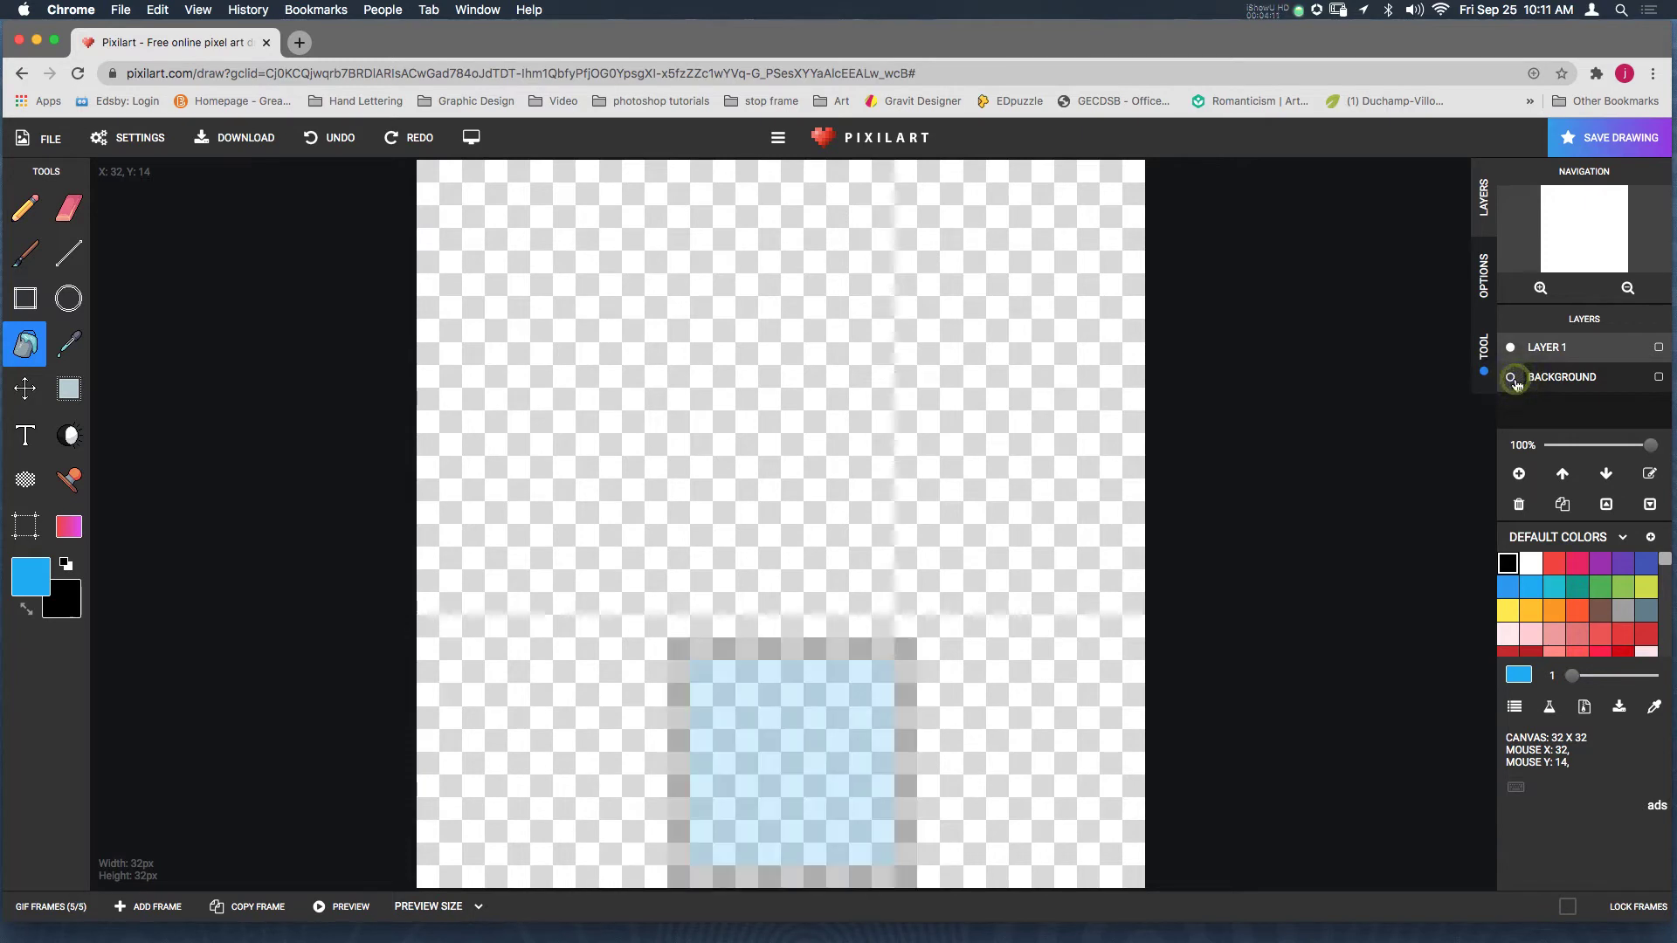
left_click(1515, 382)
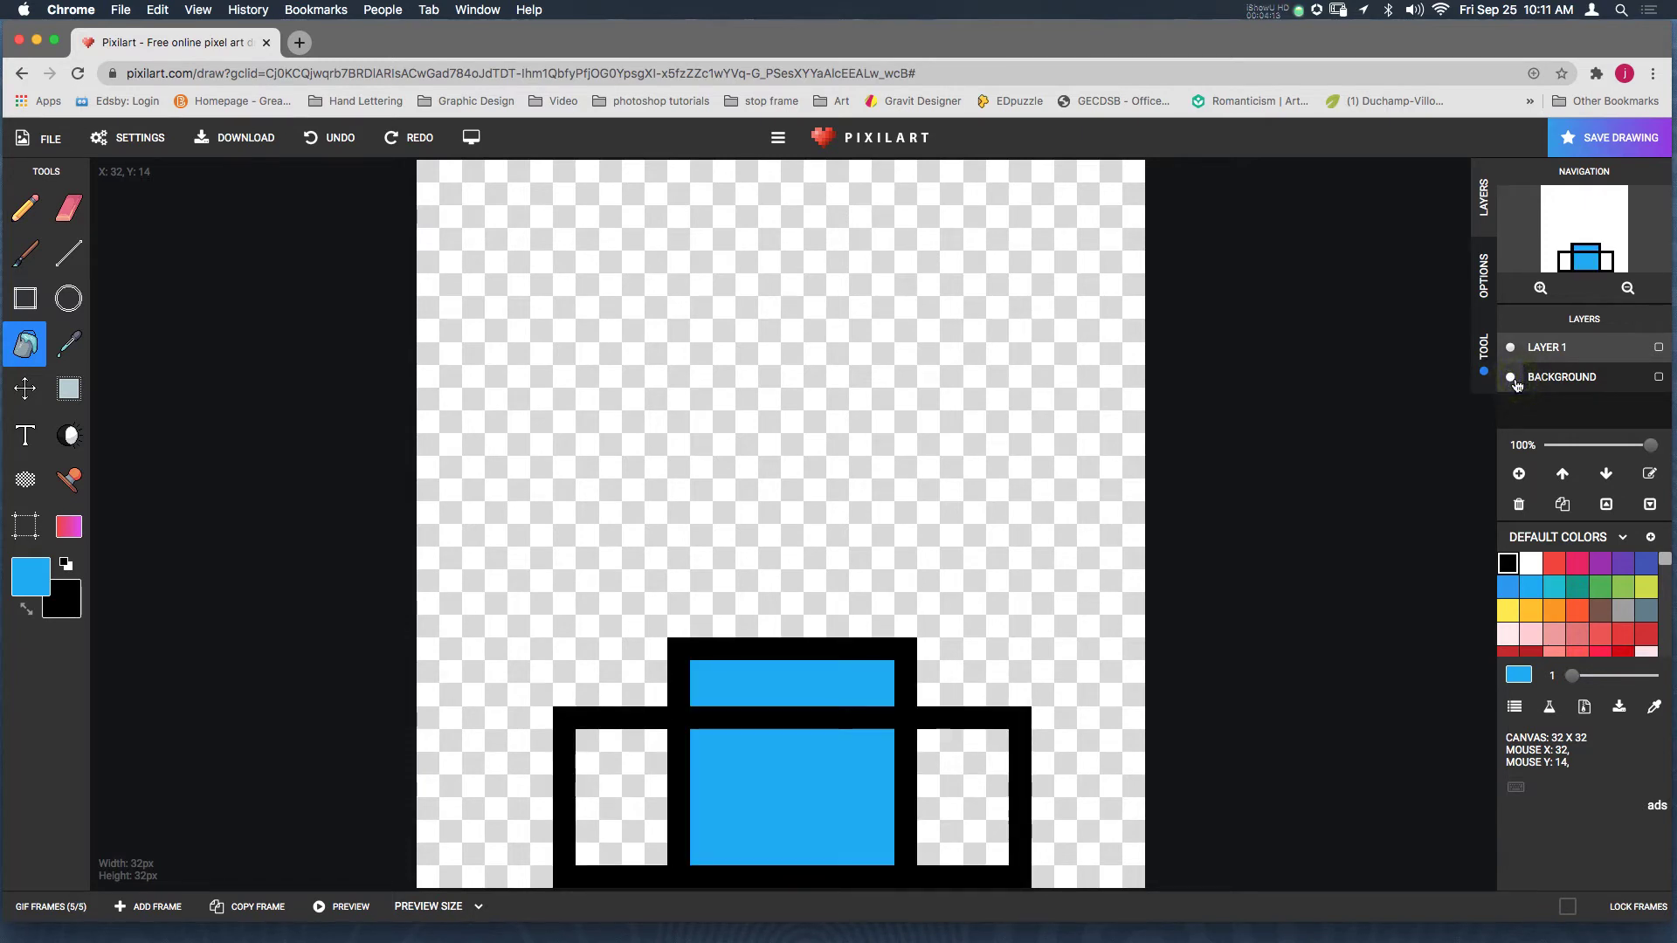
key("ctrl+z")
key("ctrl+z")
key("ctrl+z")
key("ctrl+z")
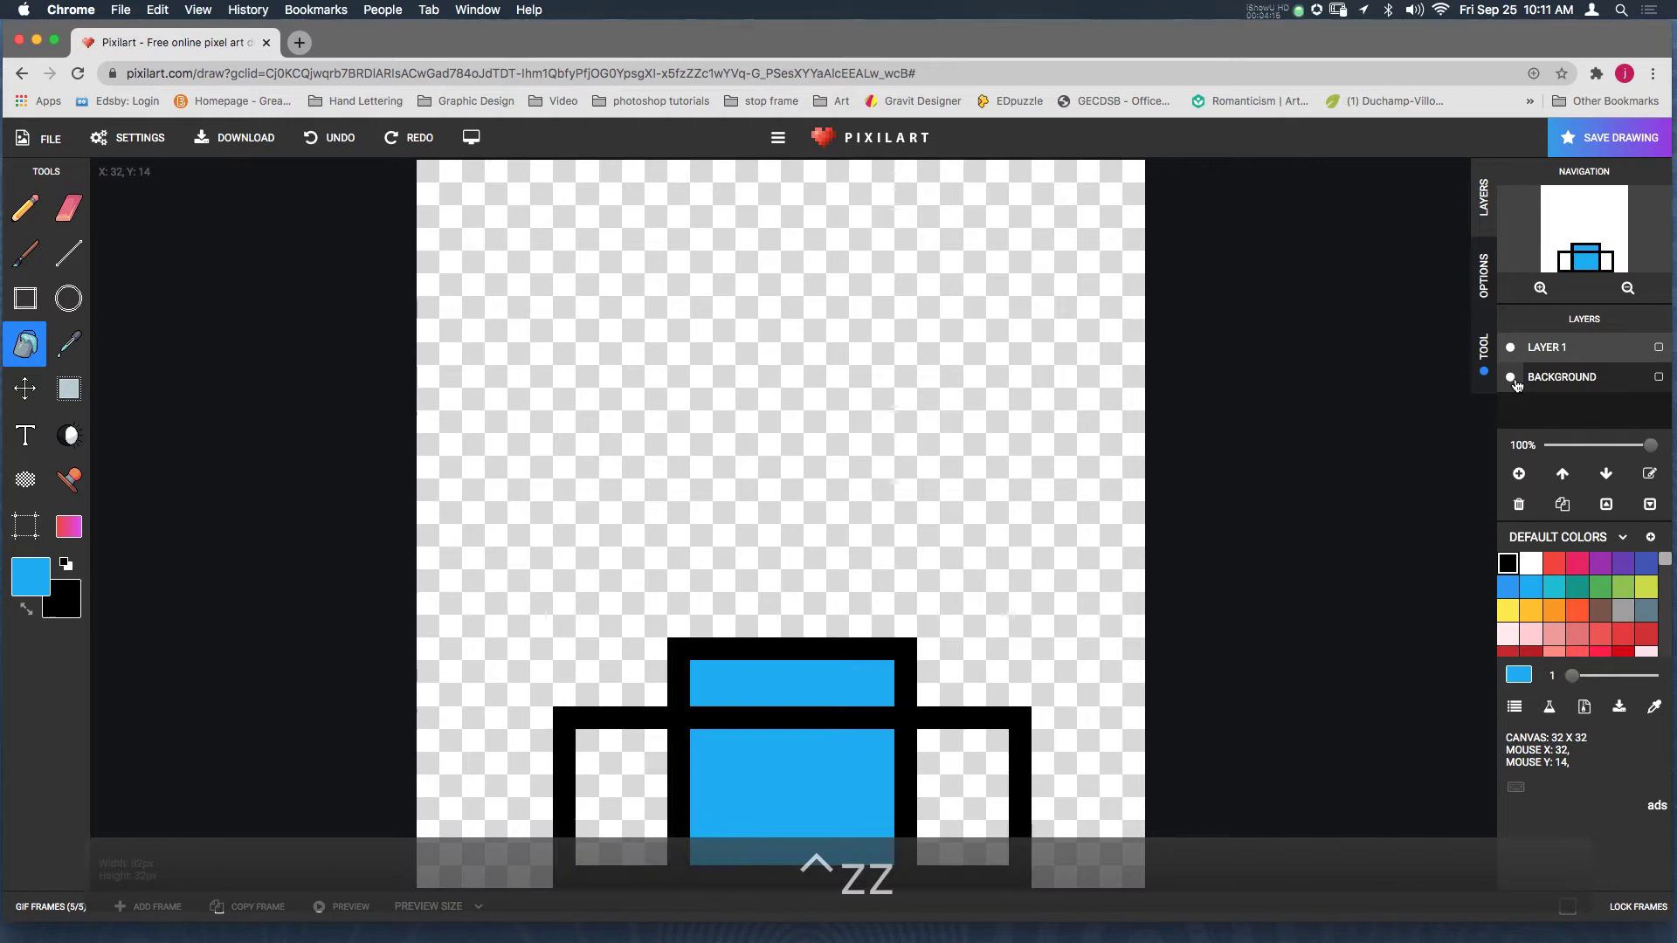
key("ctrl+z")
key("ctrl+z")
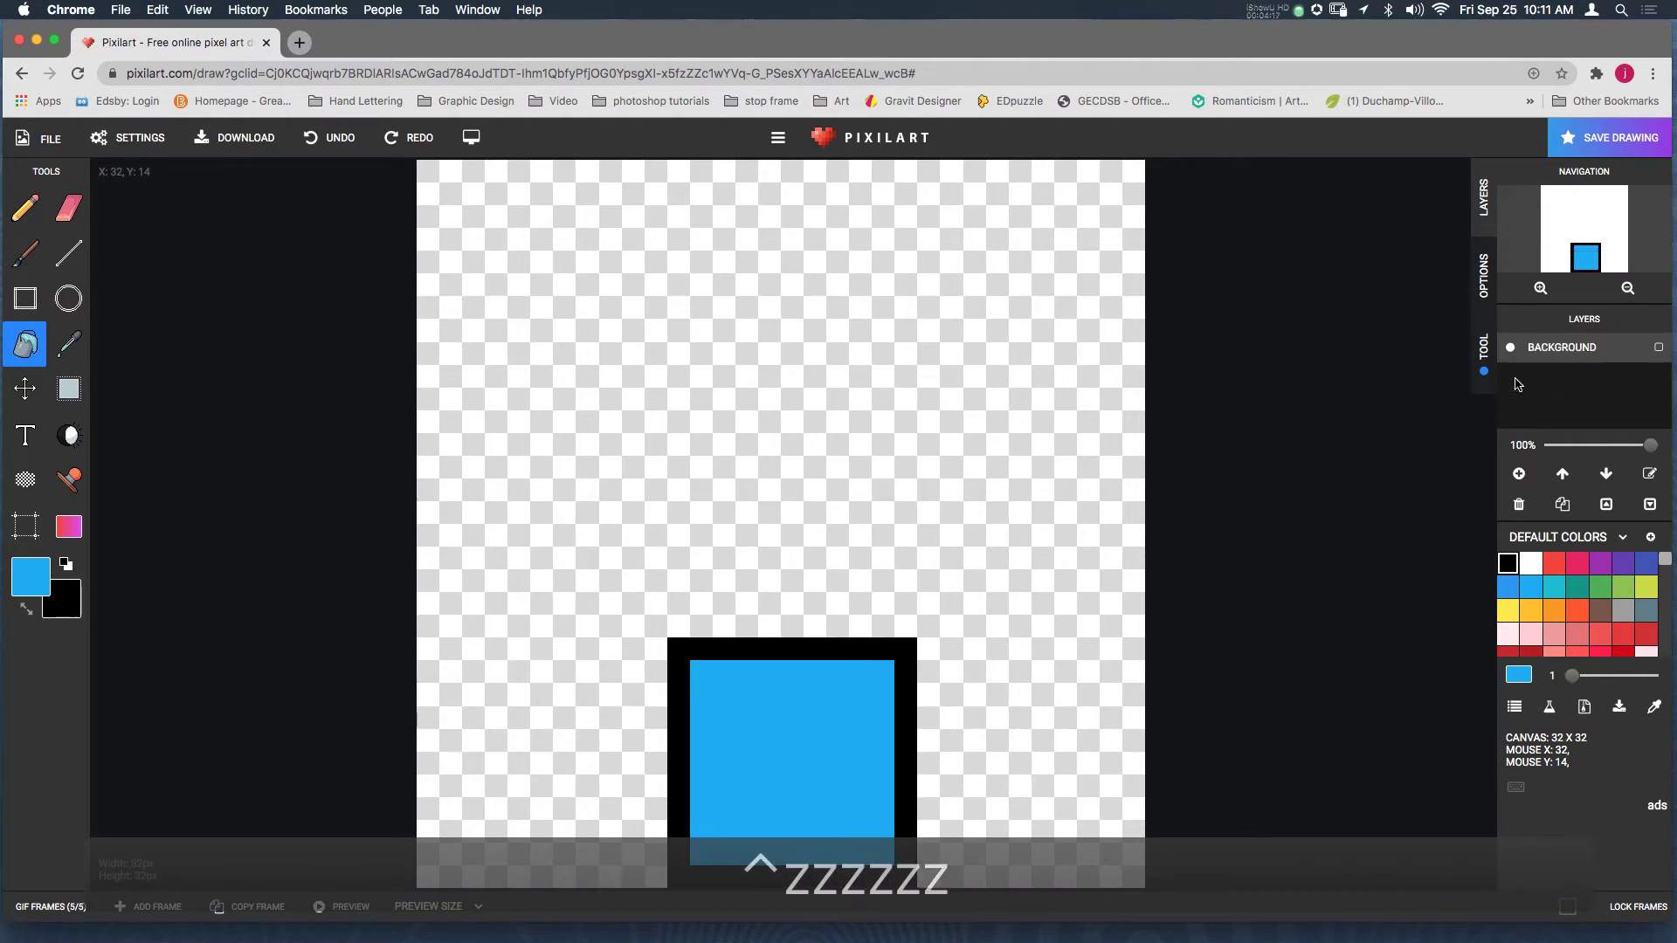
left_click(1518, 351)
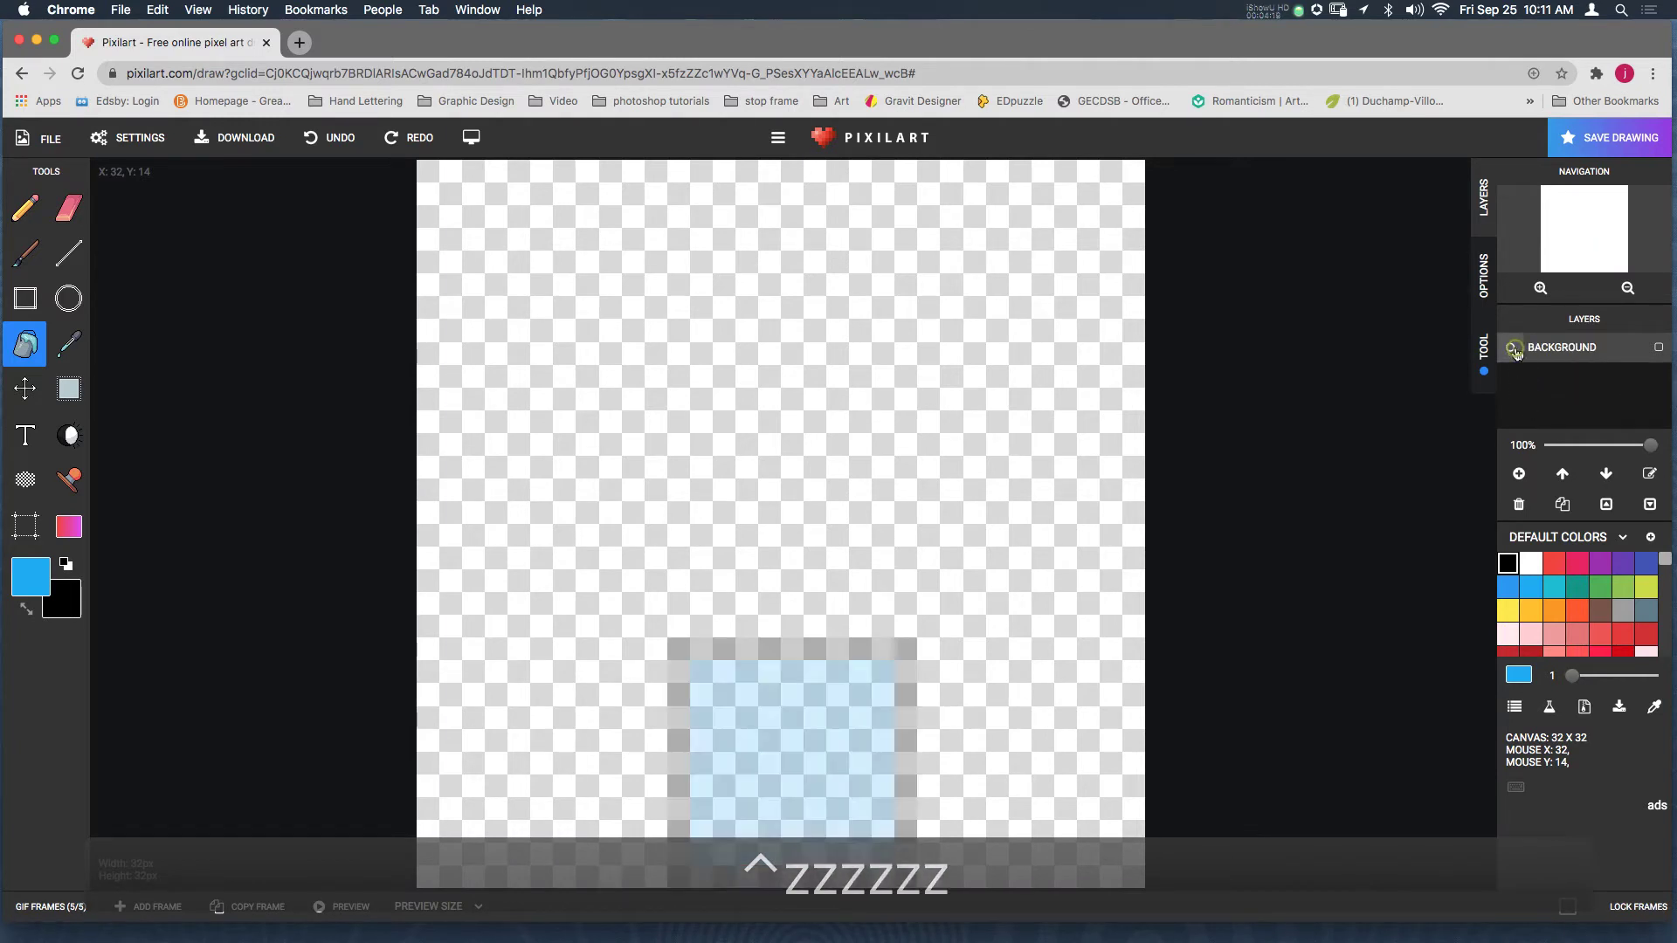
left_click(1518, 351)
Review animation frames 1 through 5 in the frames strip
left_click(60, 922)
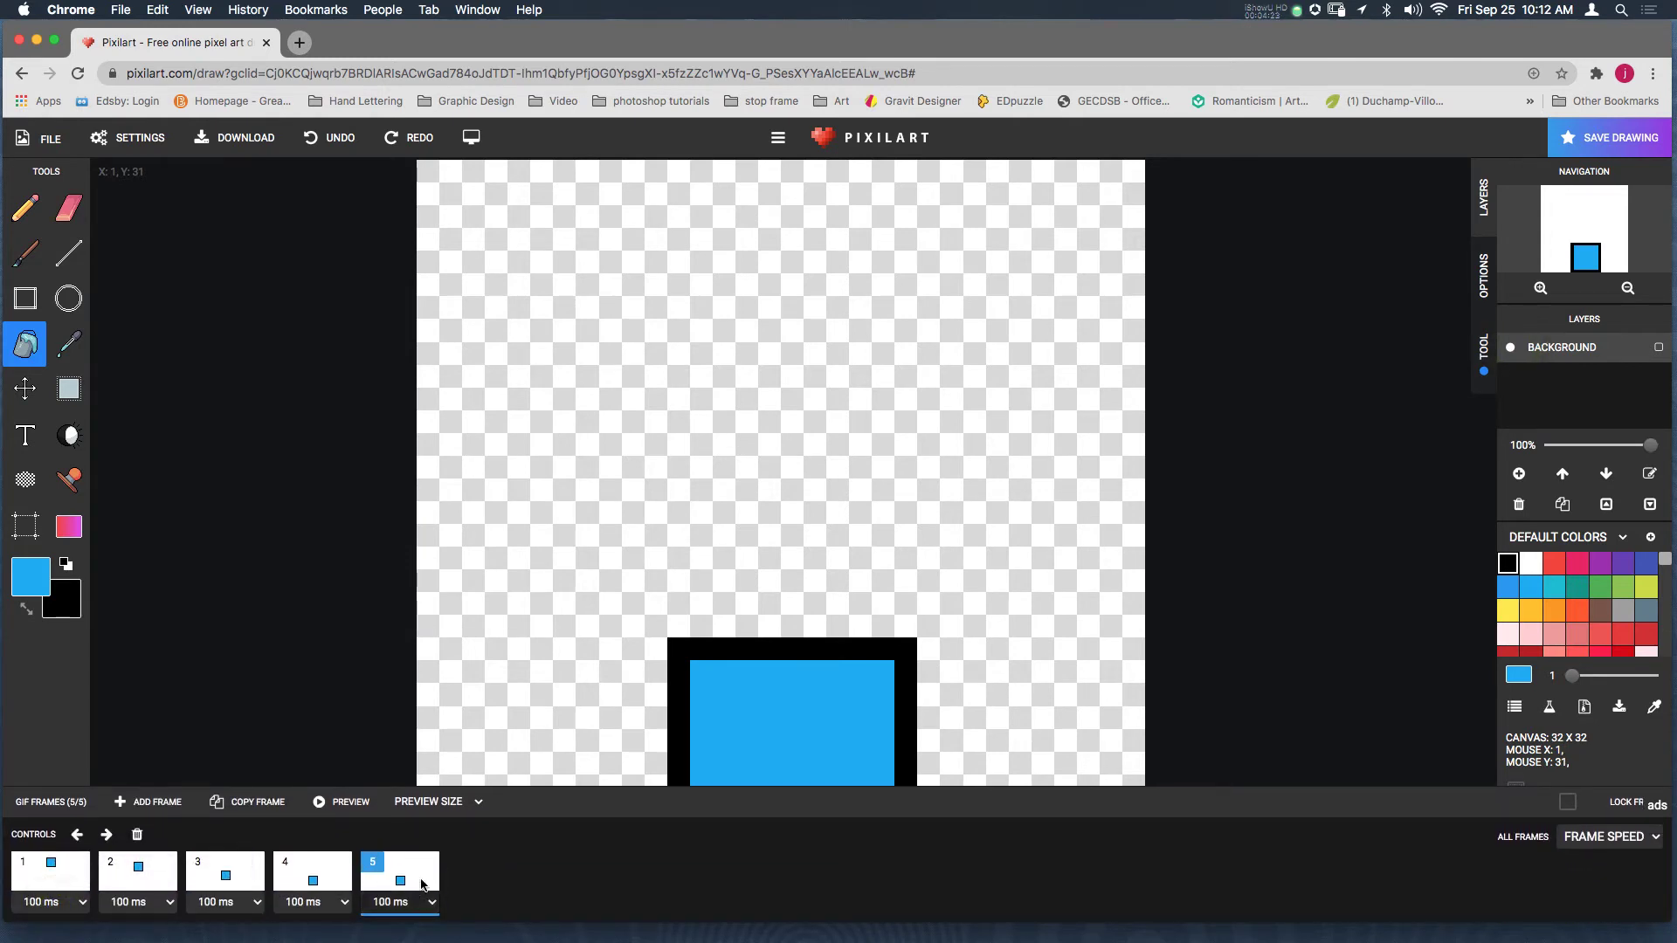
left_click(310, 880)
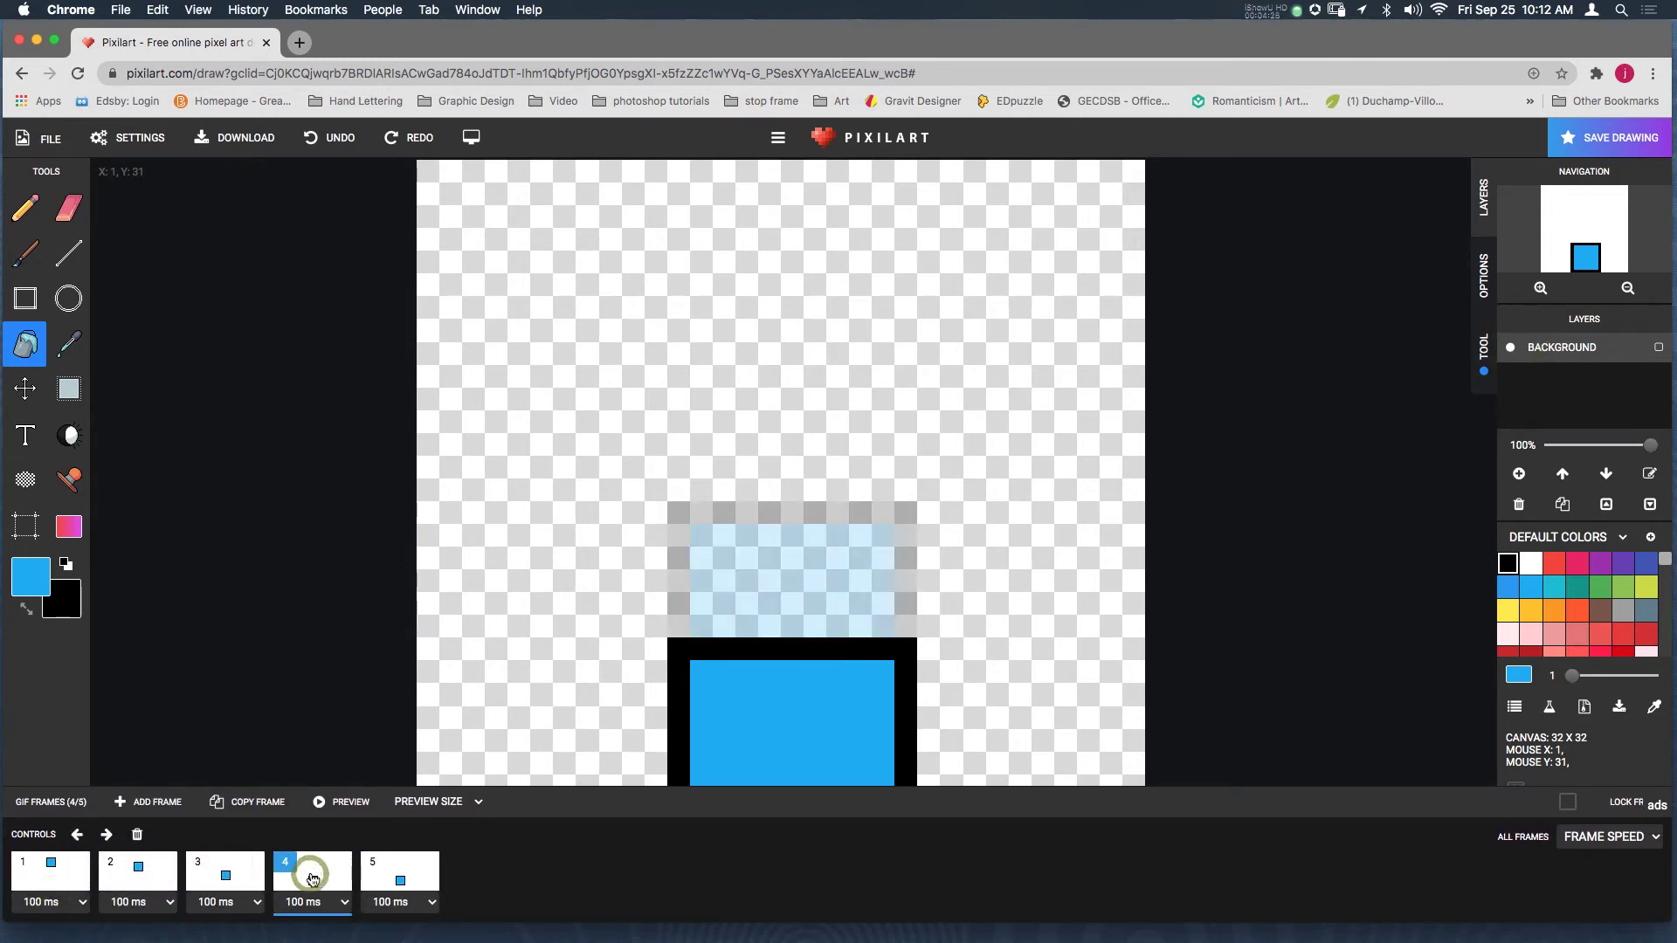
left_click(423, 883)
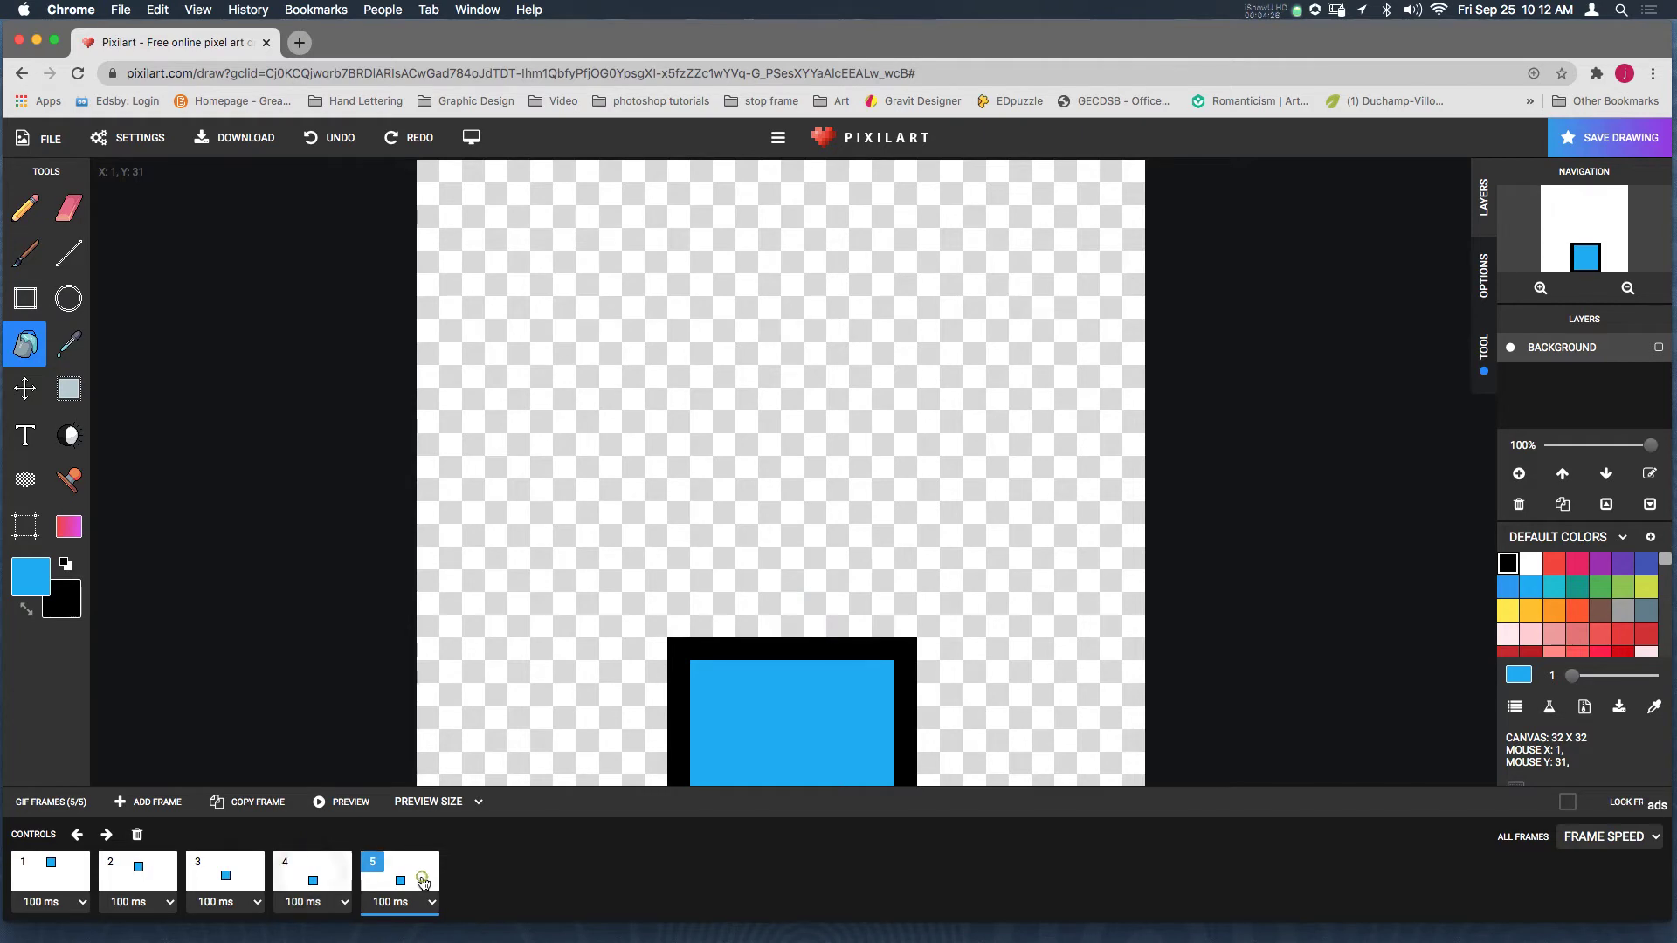
left_click(333, 888)
left_click(61, 888)
left_click(133, 881)
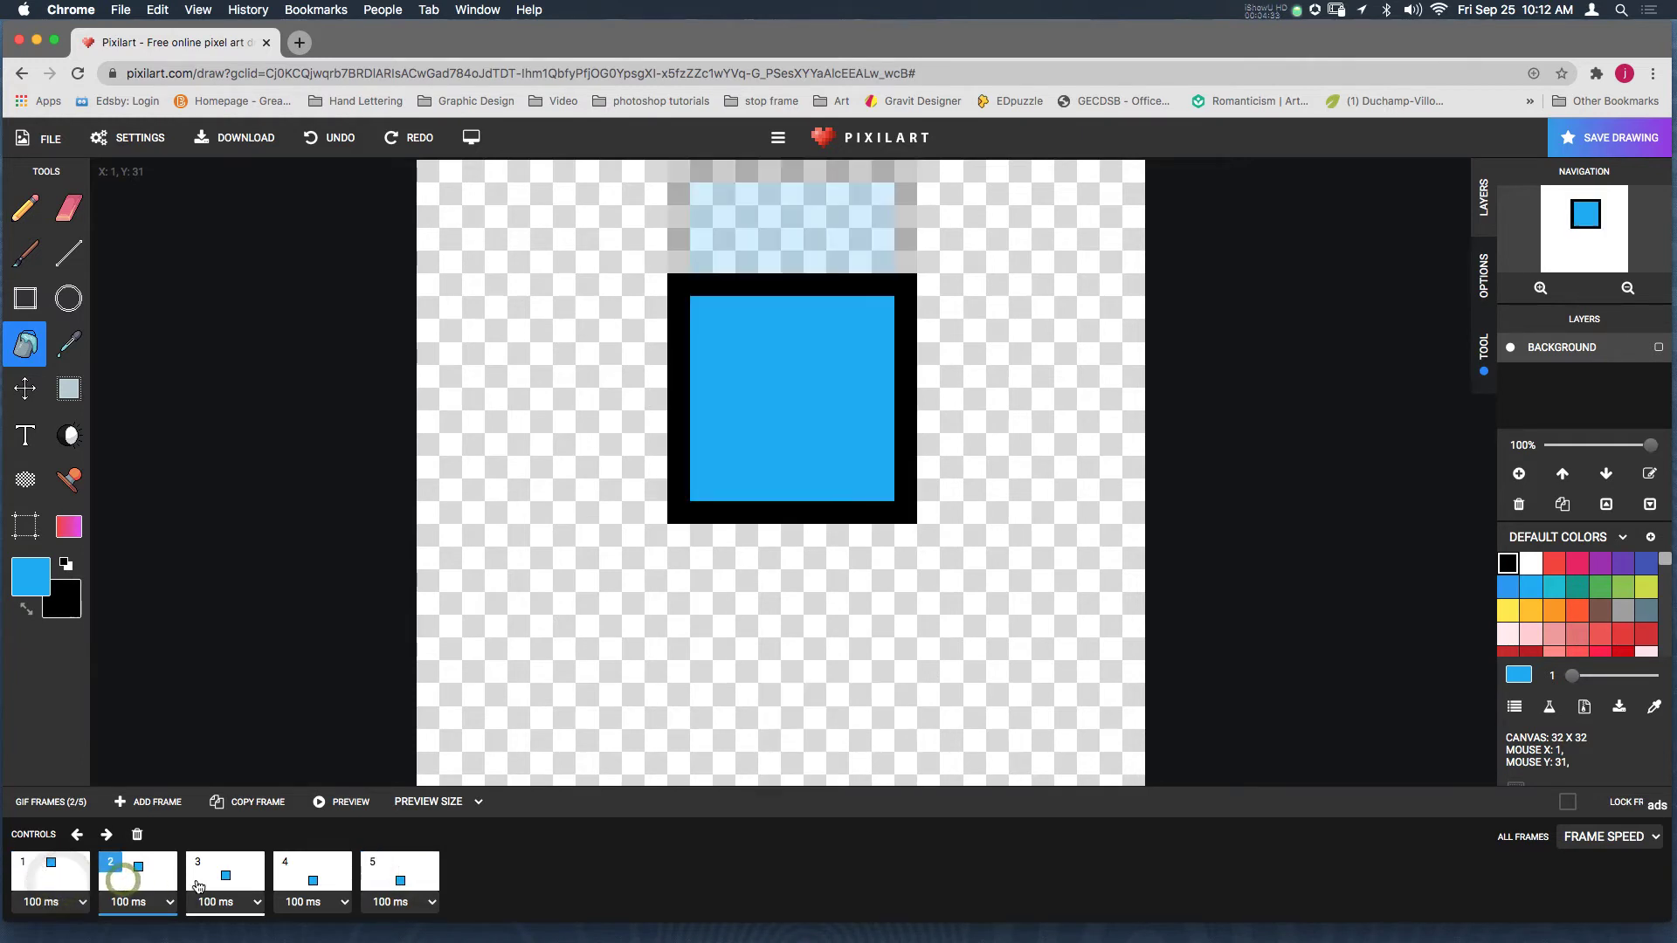
left_click(214, 887)
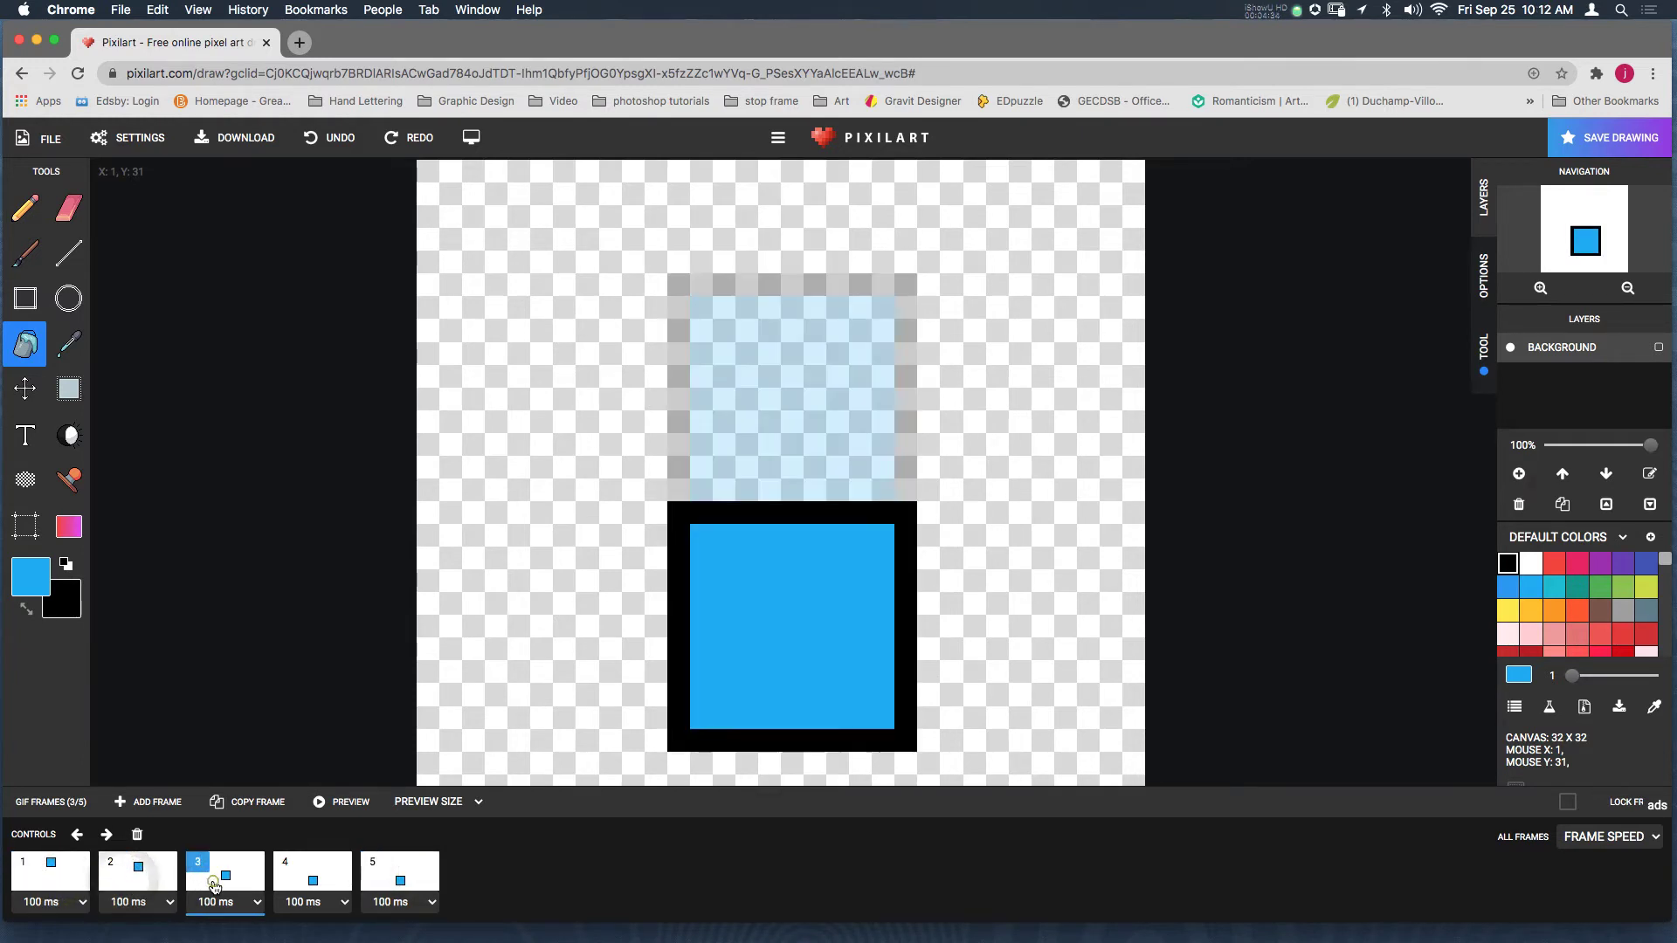
left_click(335, 880)
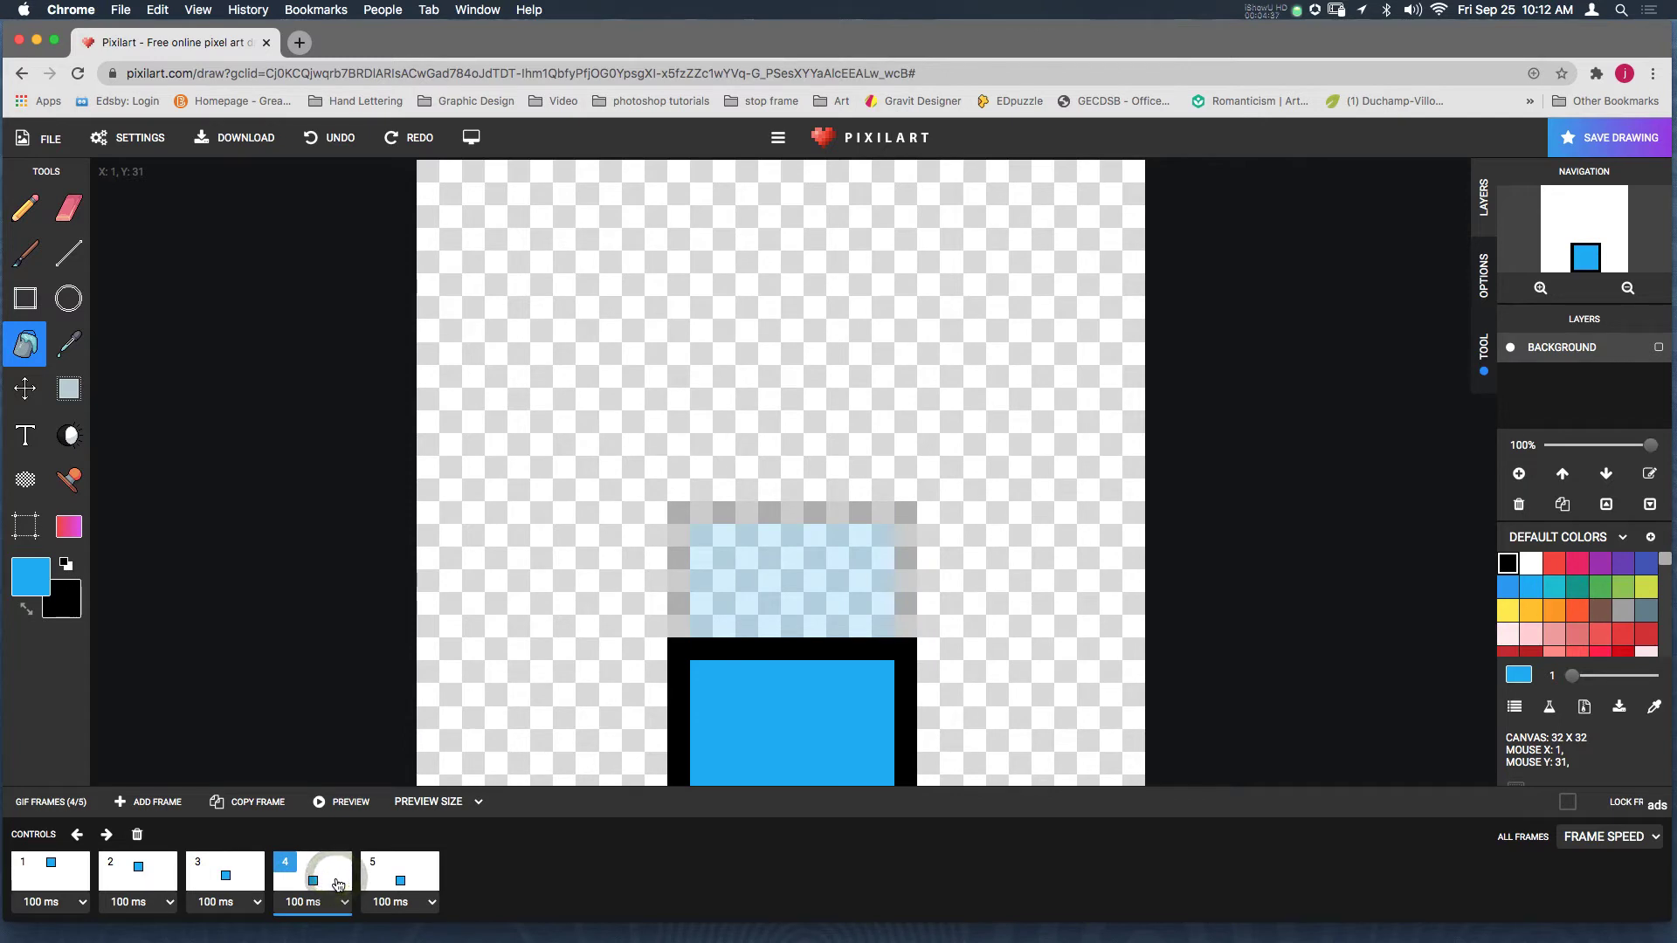
left_click(417, 877)
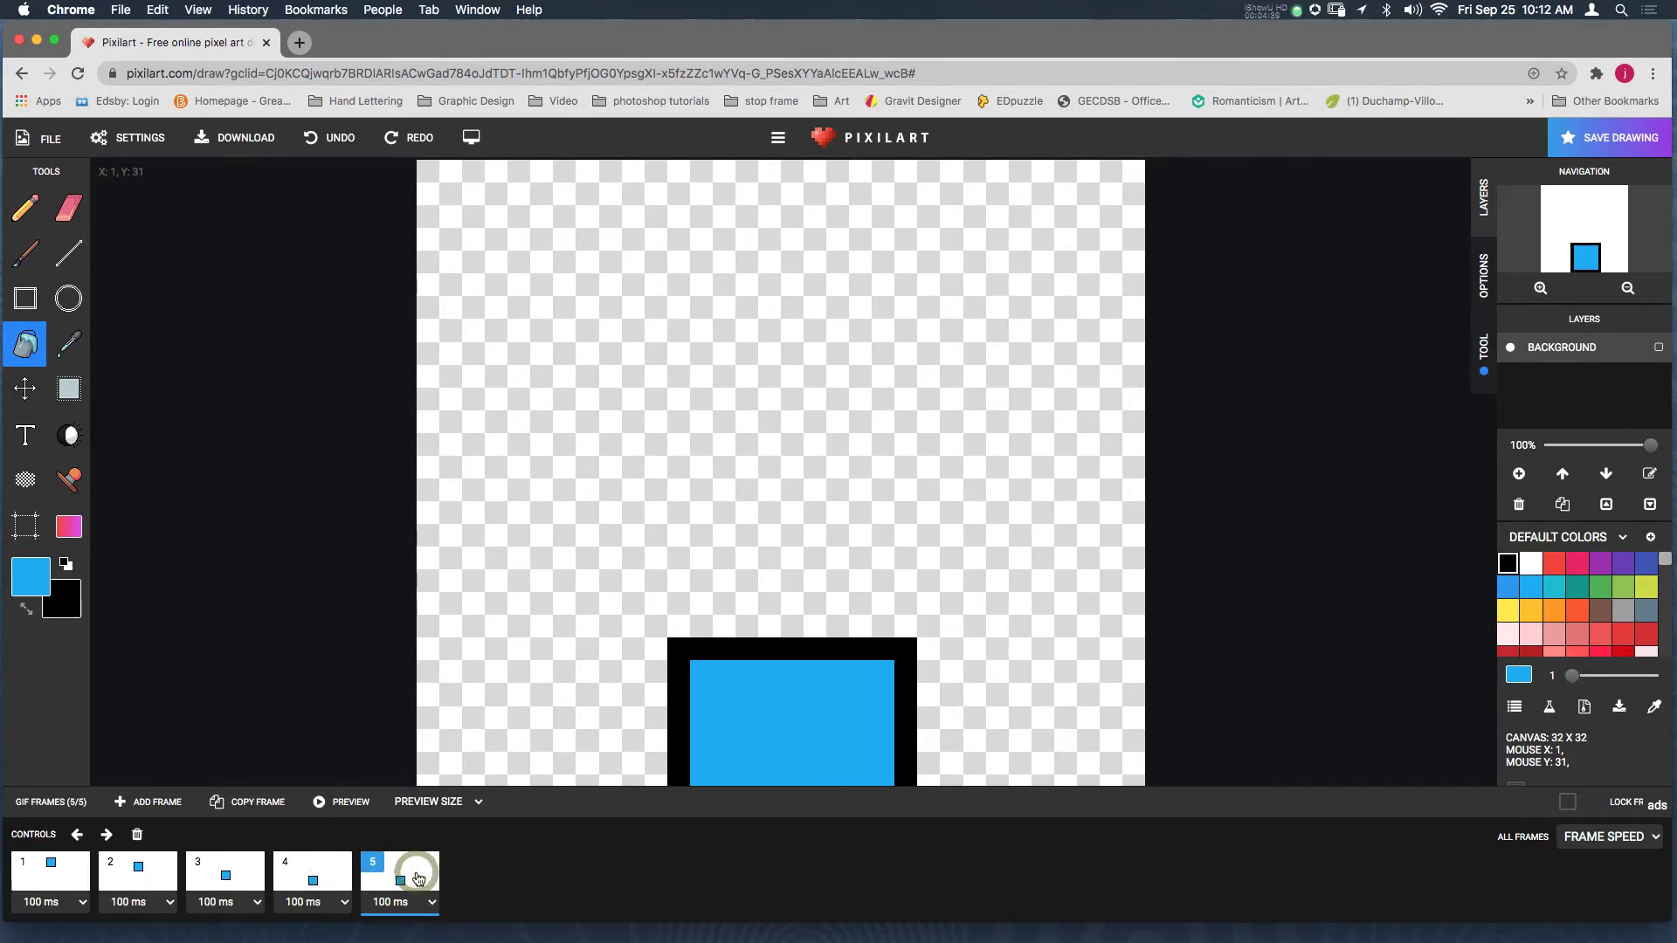
Draw a wide black rectangle outline beneath and beside the blue square on the Background layer
left_click(1520, 473)
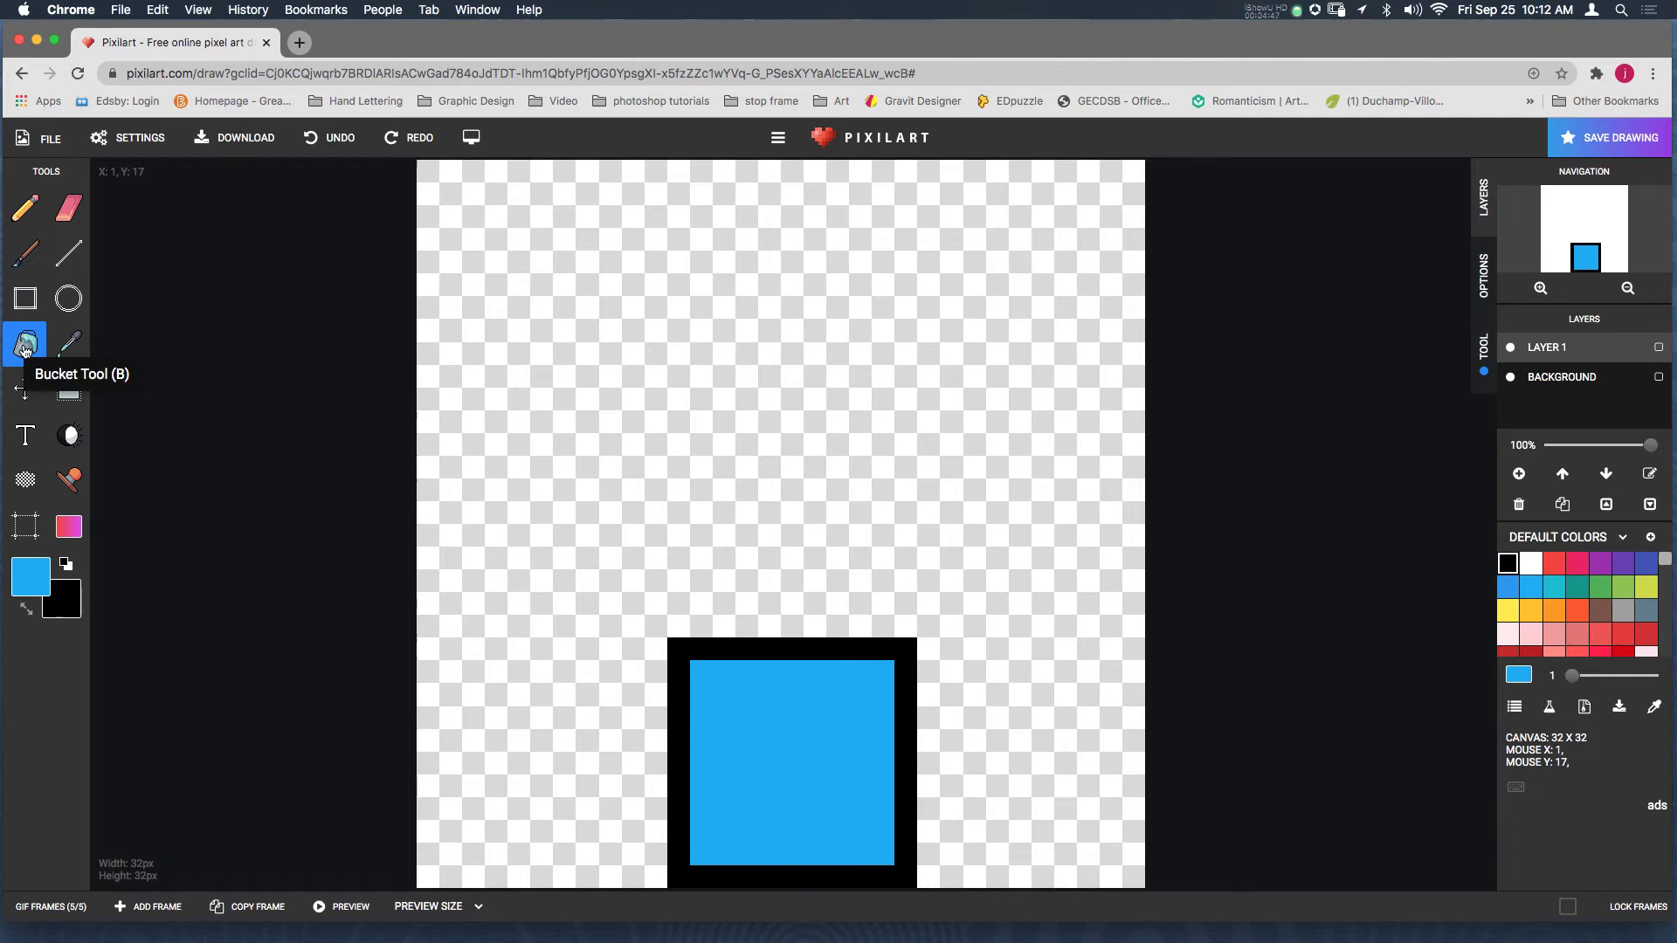
left_click(64, 388)
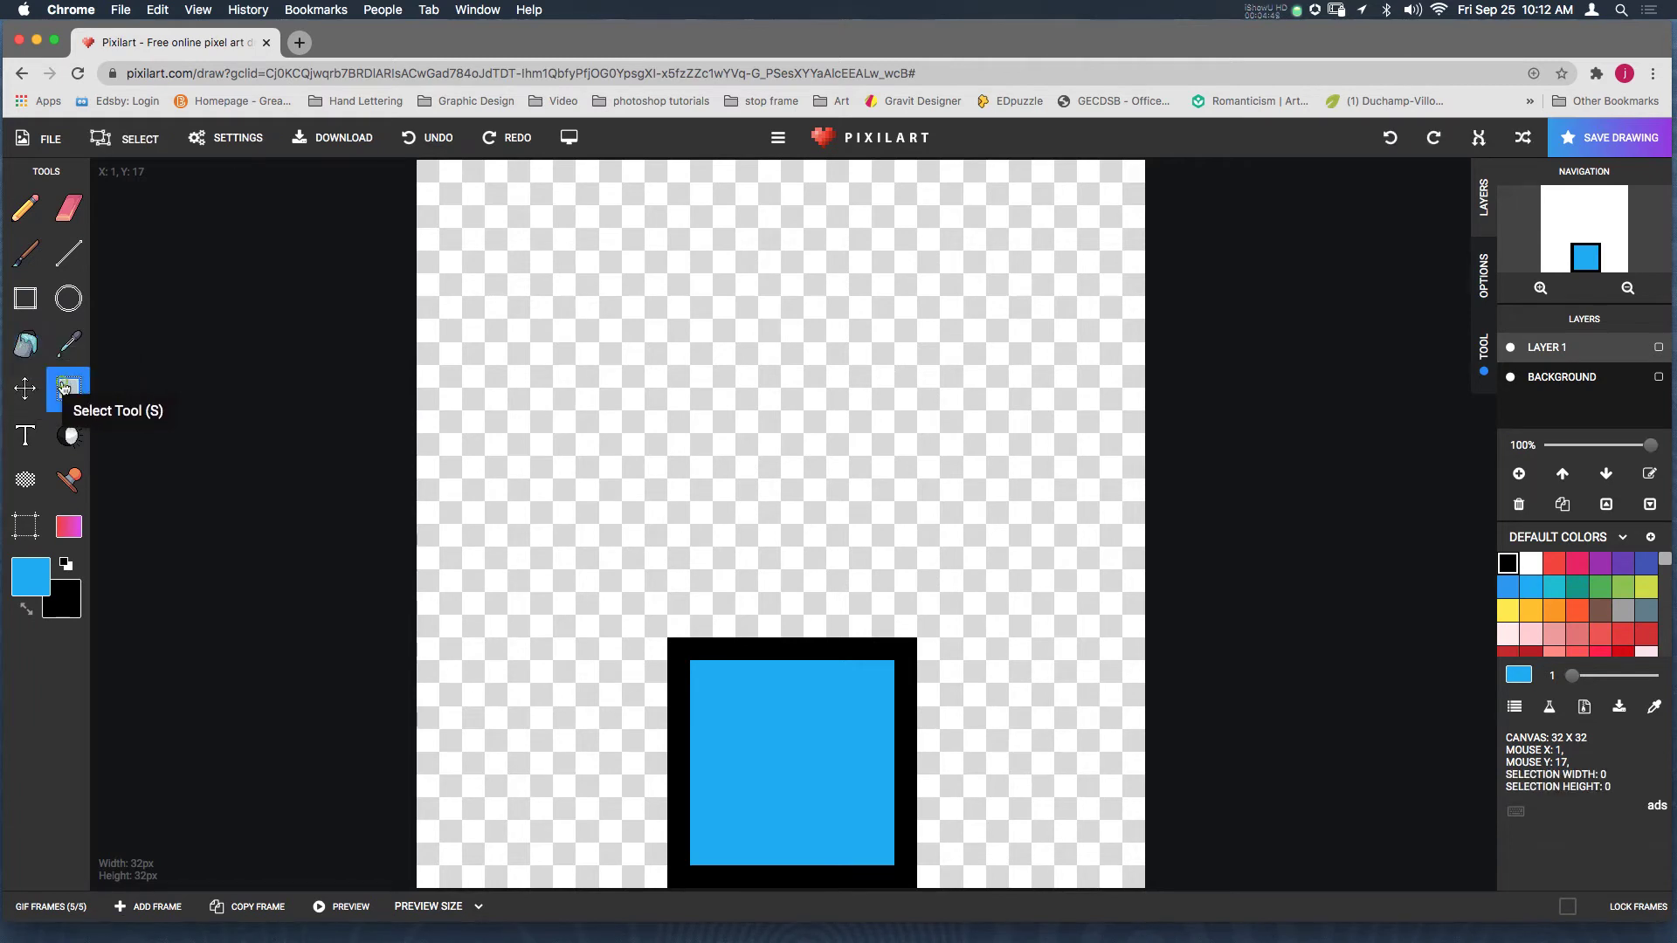
left_click(25, 299)
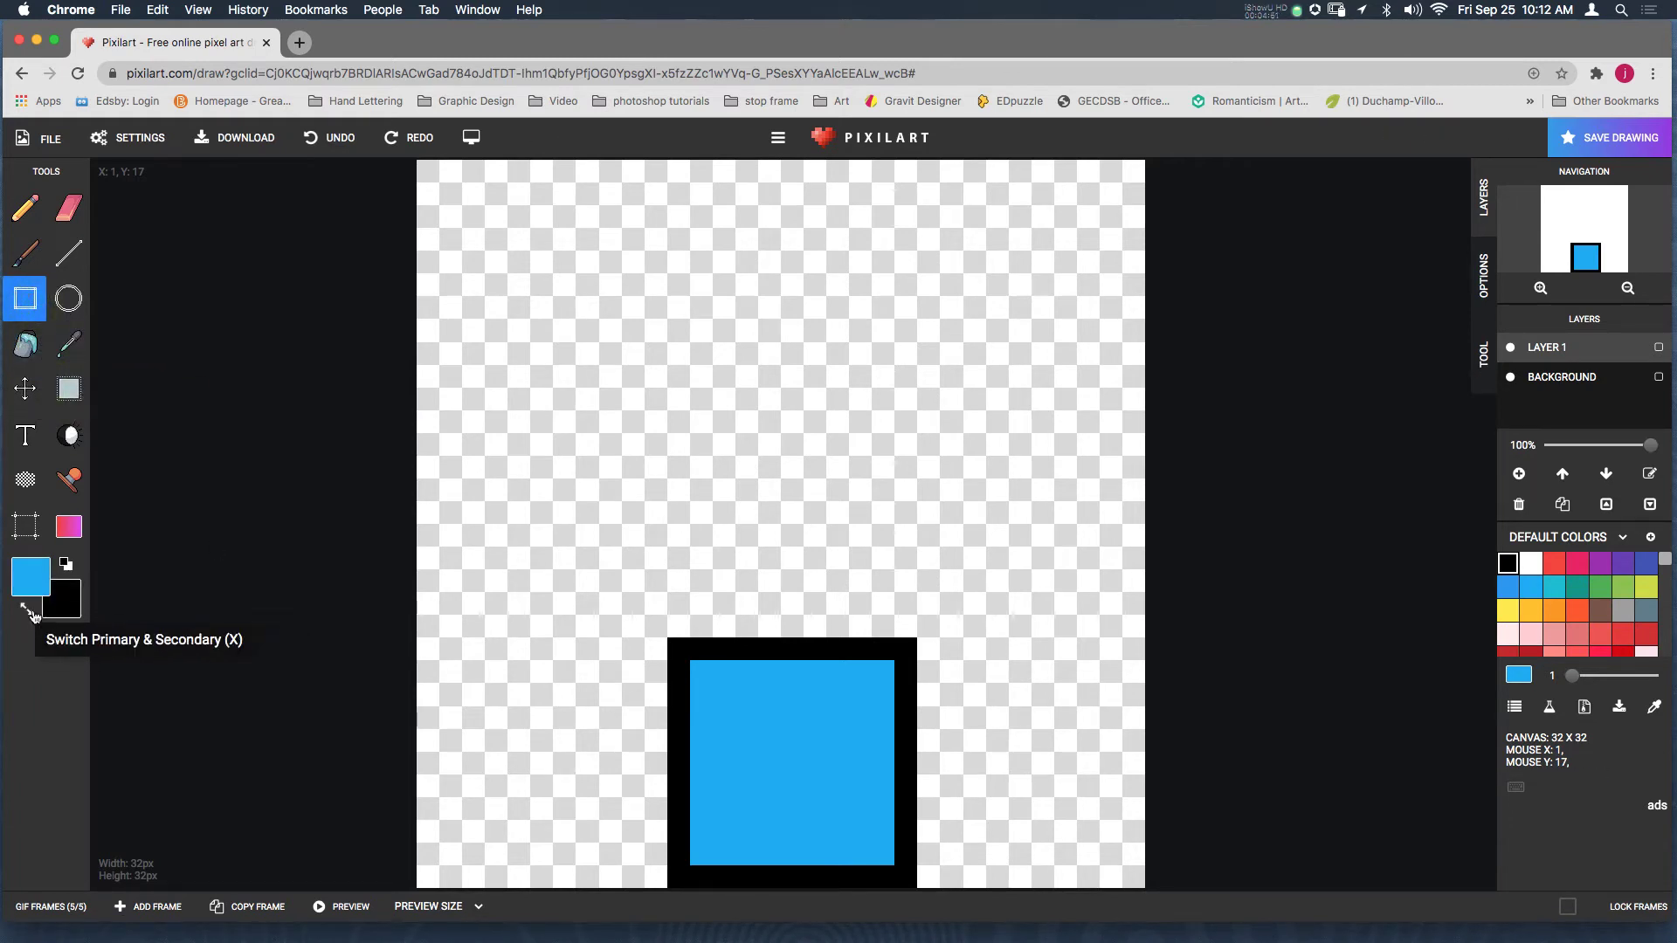
left_click(65, 565)
left_click(1511, 379)
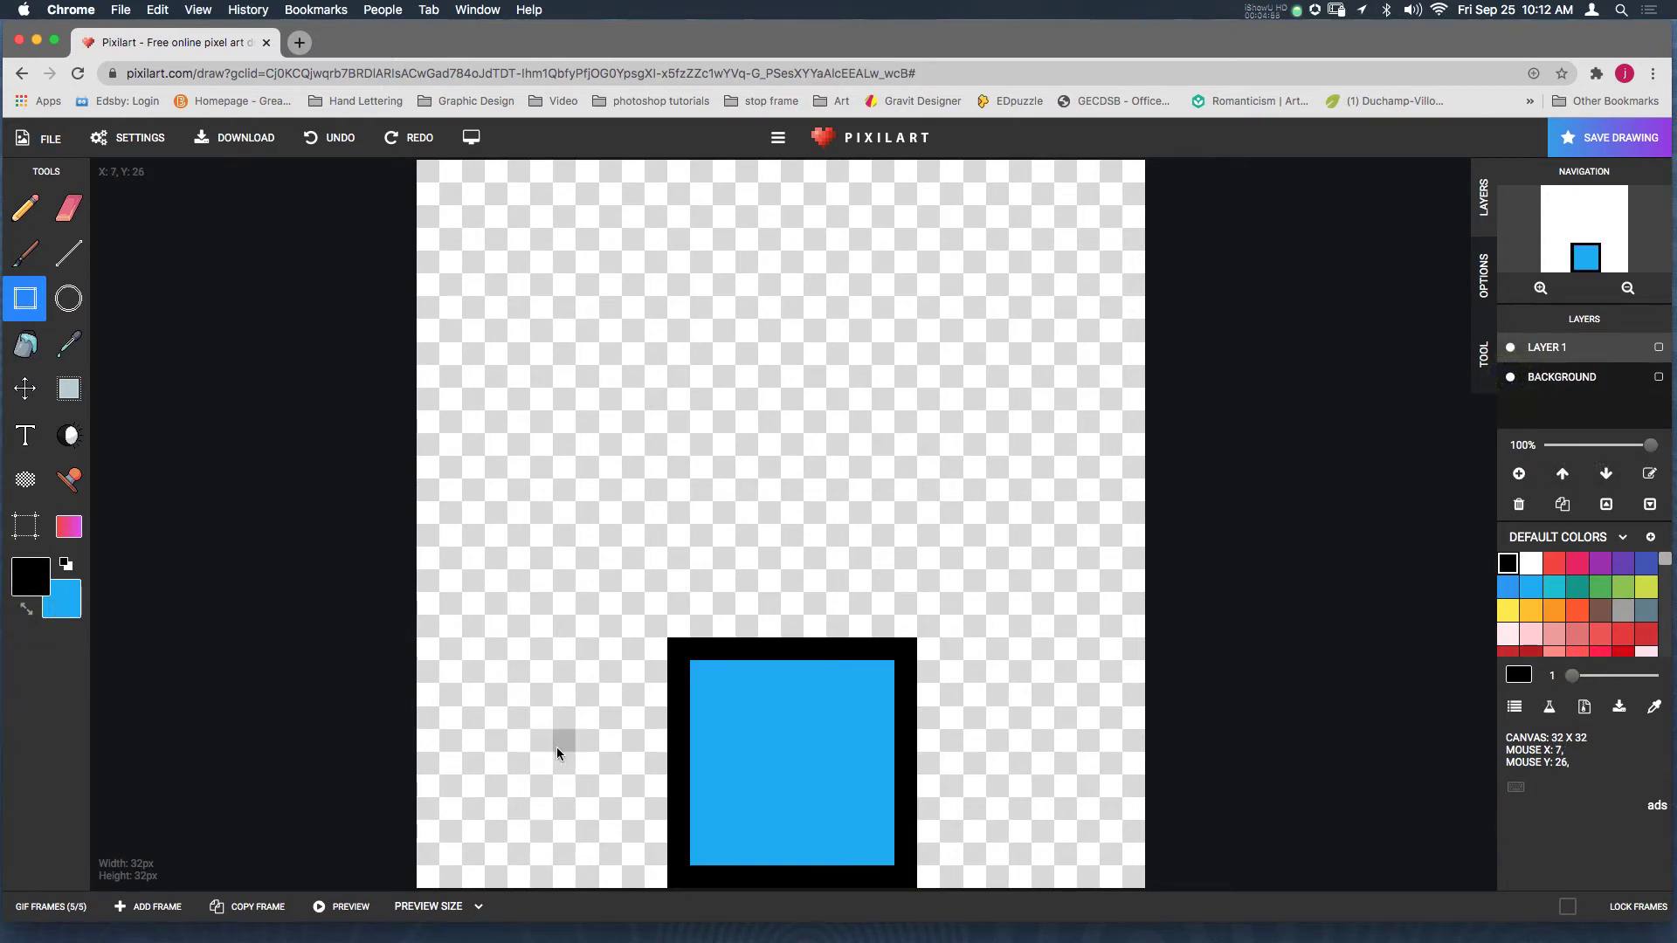
left_click_drag(574, 740, 986, 878)
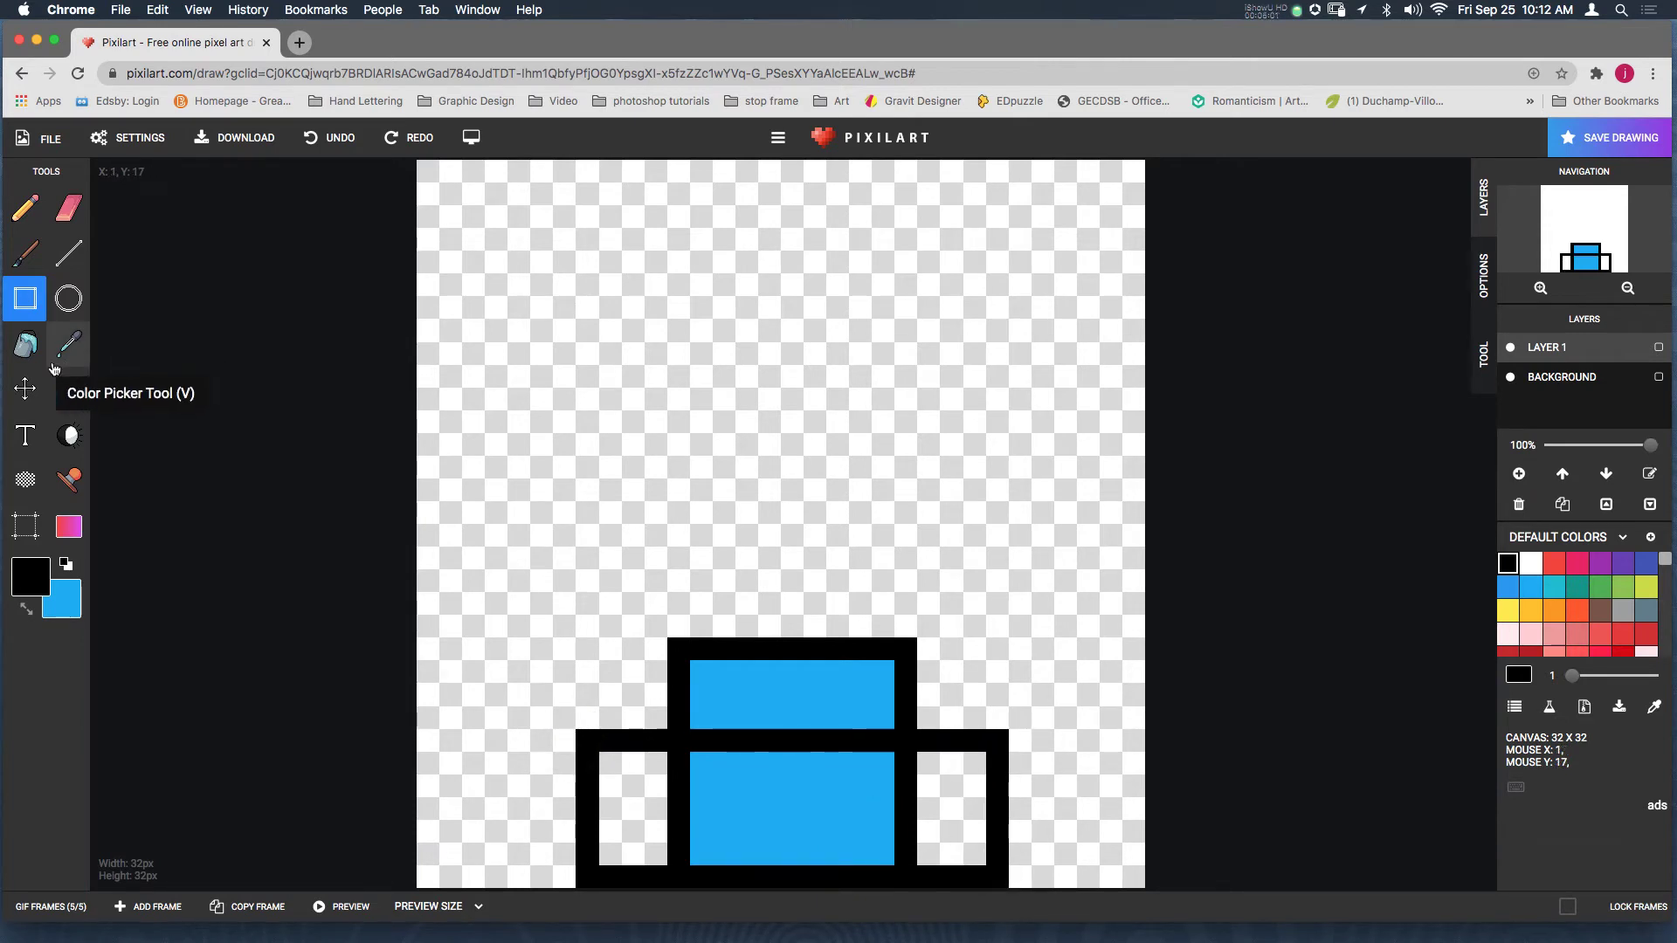
Fill the lower shape with blue, hide the Background layer, and show the frames strip
left_click(25, 345)
left_click(19, 631)
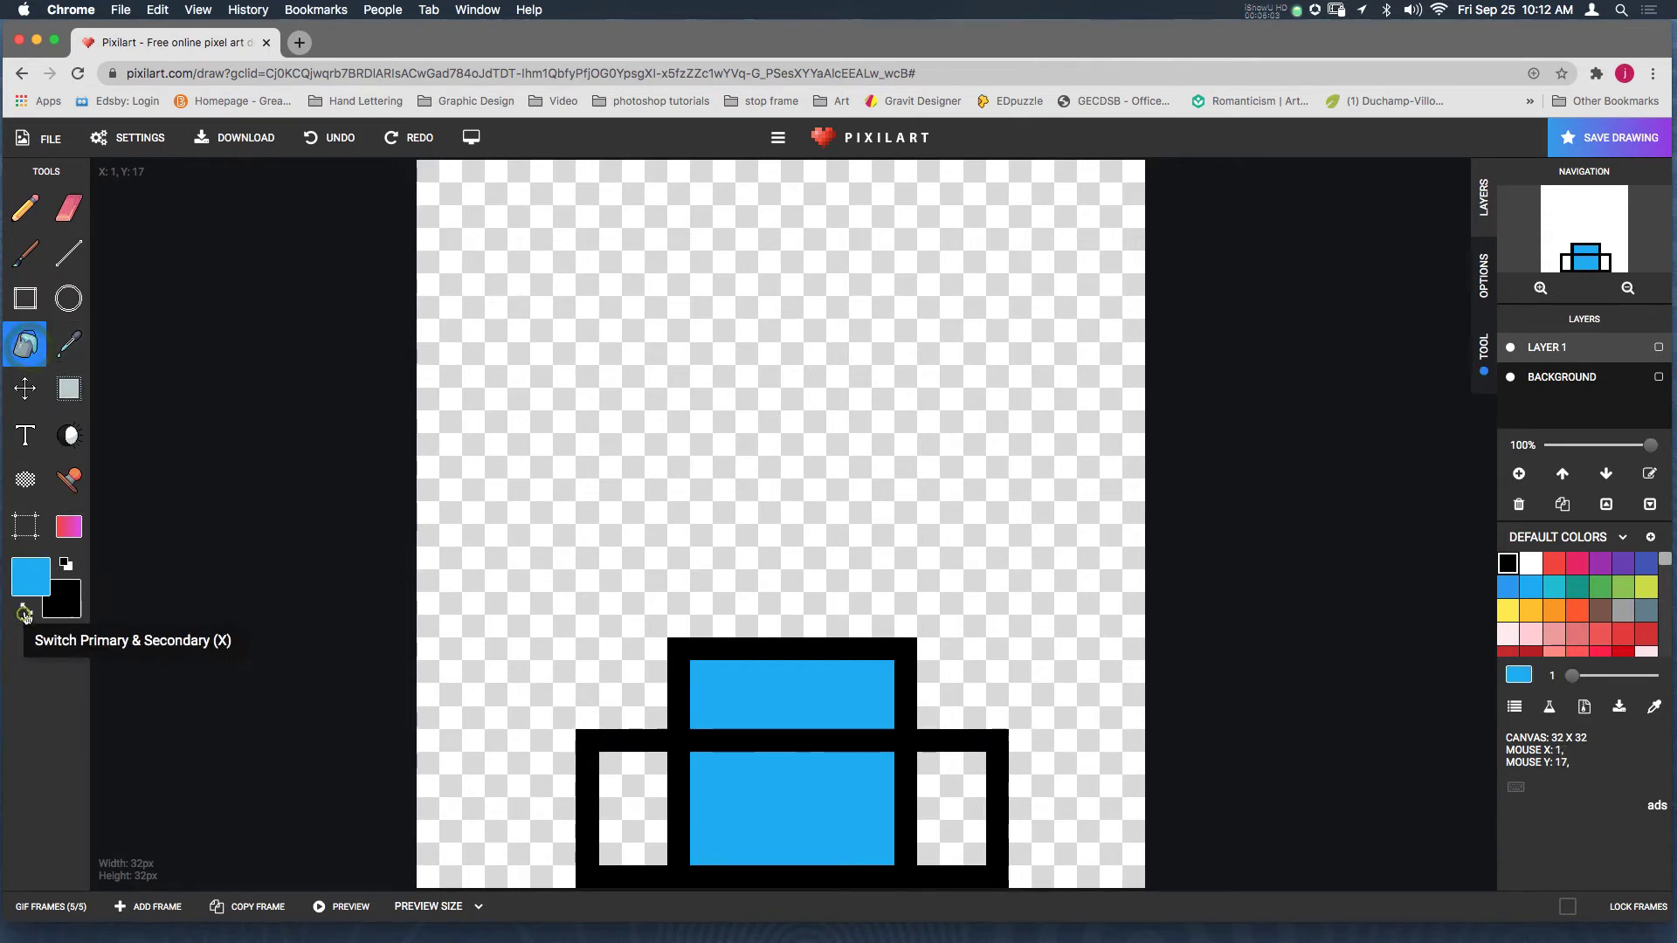
left_click(772, 803)
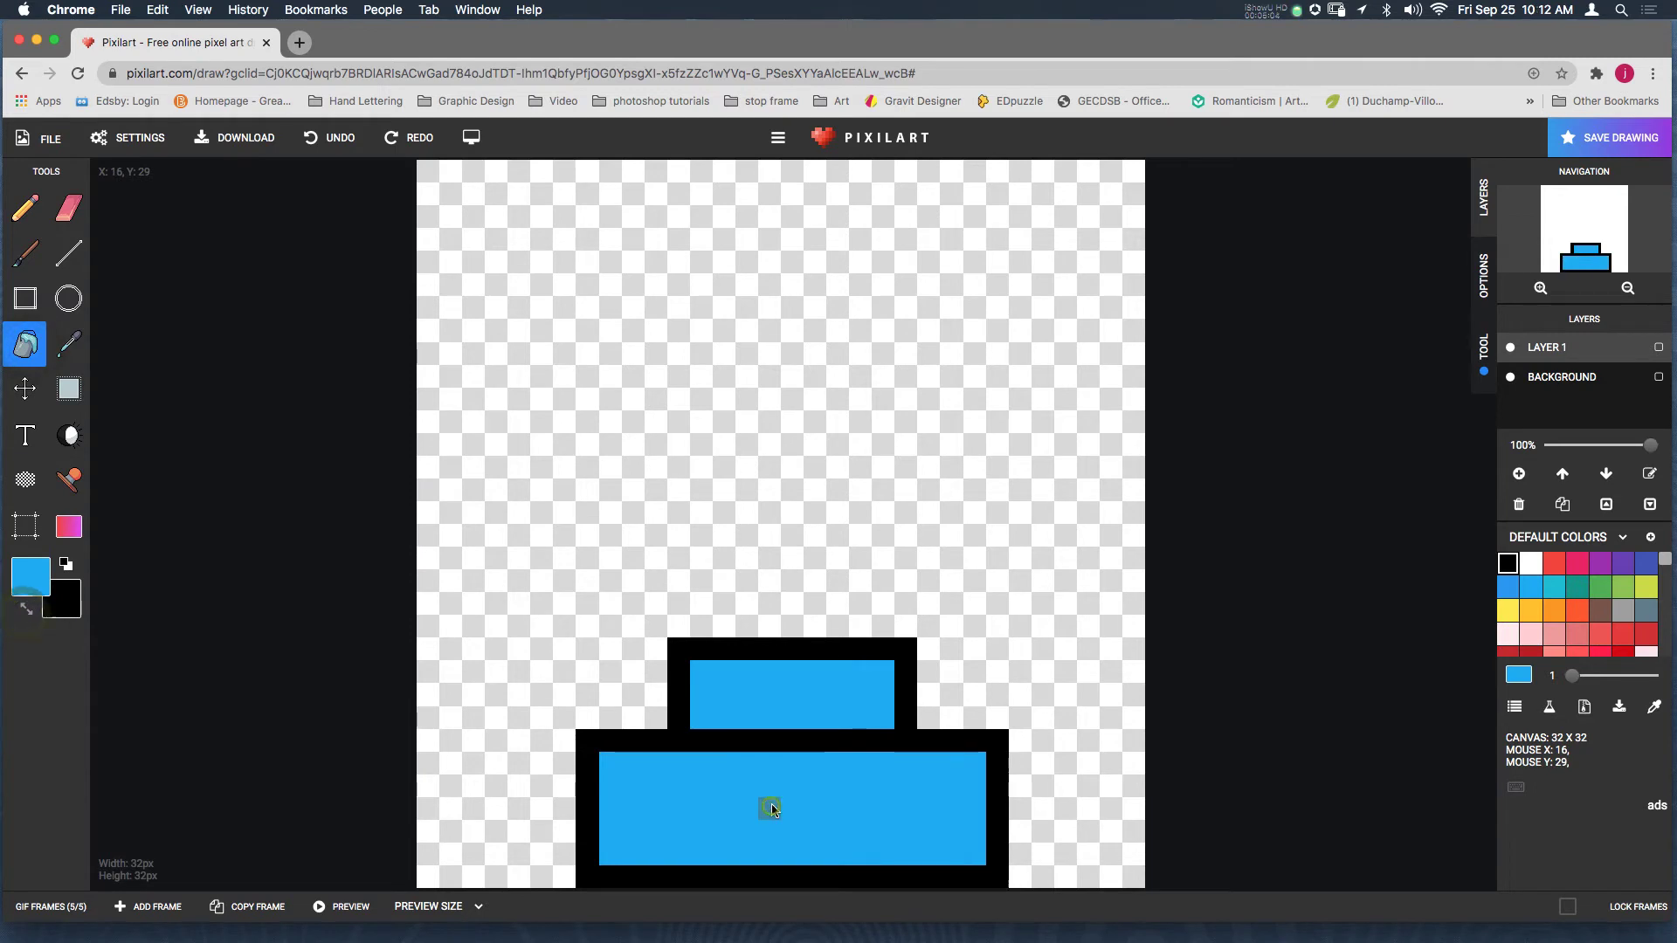
left_click(1511, 378)
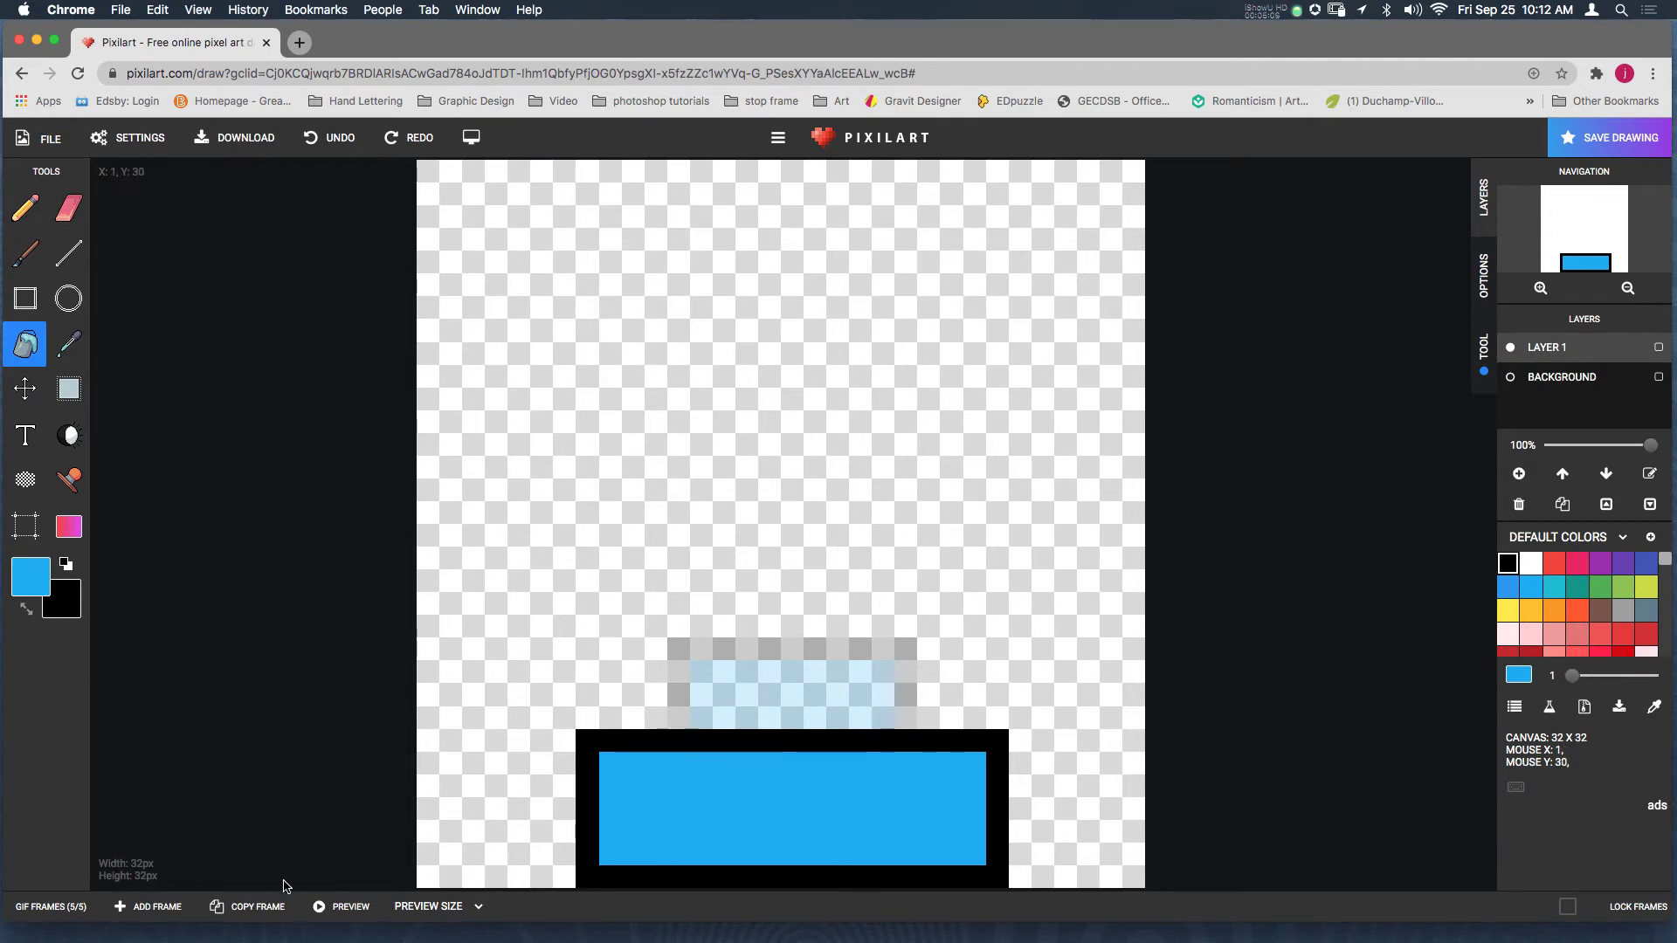
left_click(51, 907)
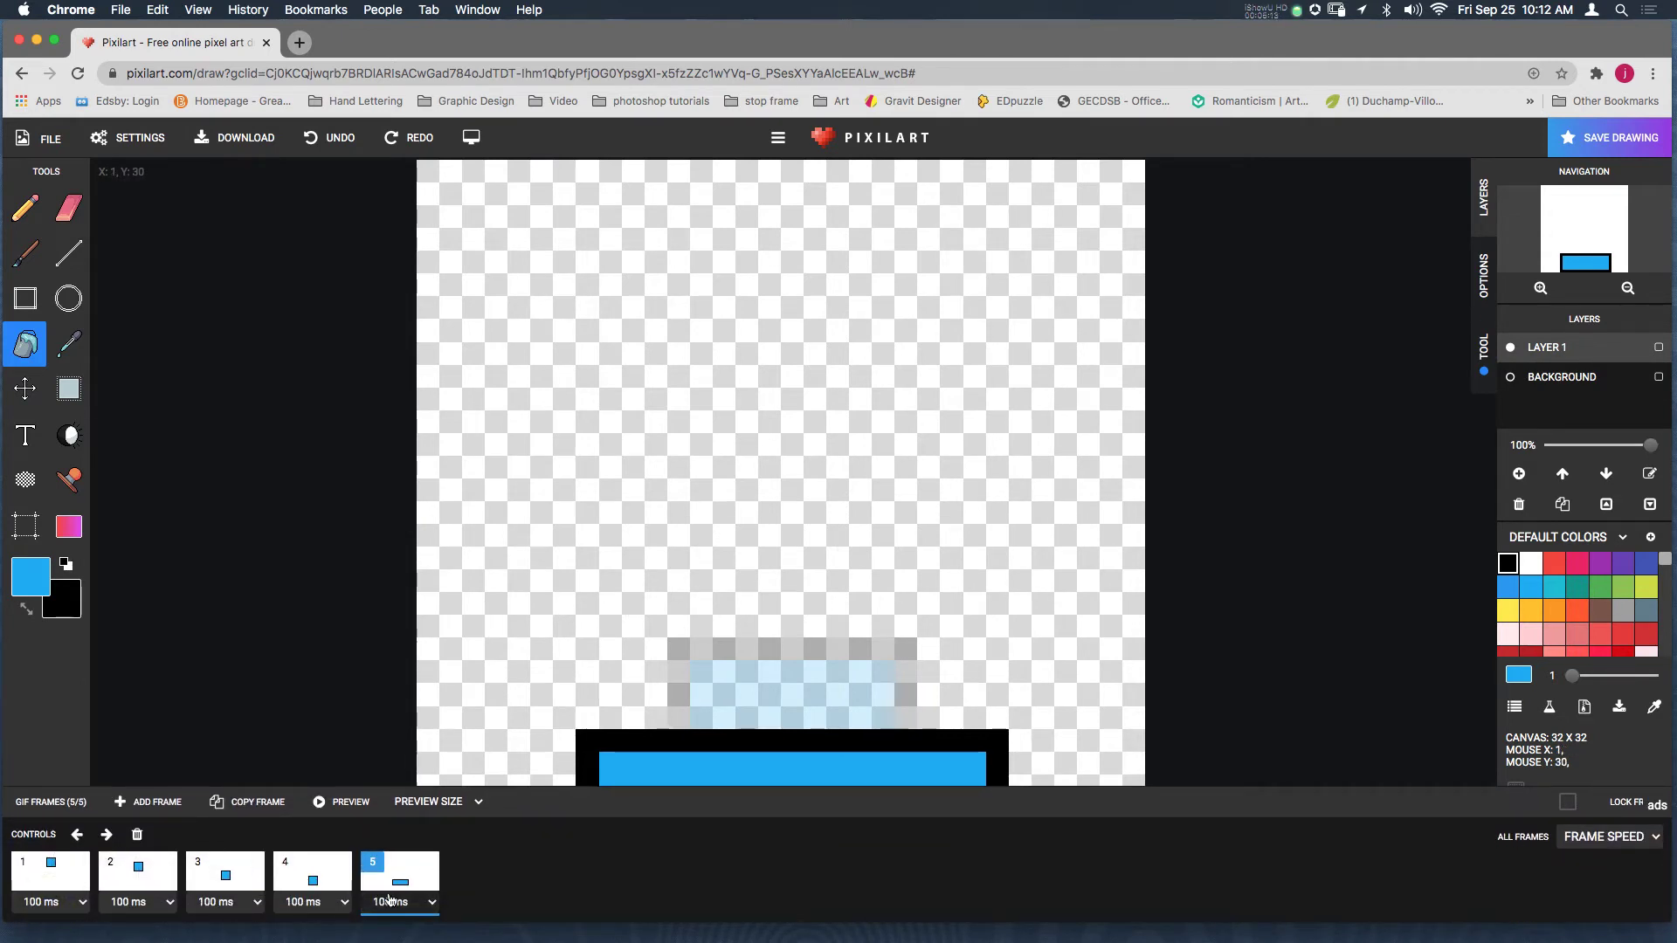
Keep frame 4 at 100 ms, select it, and play then close the animation preview
left_click(296, 900)
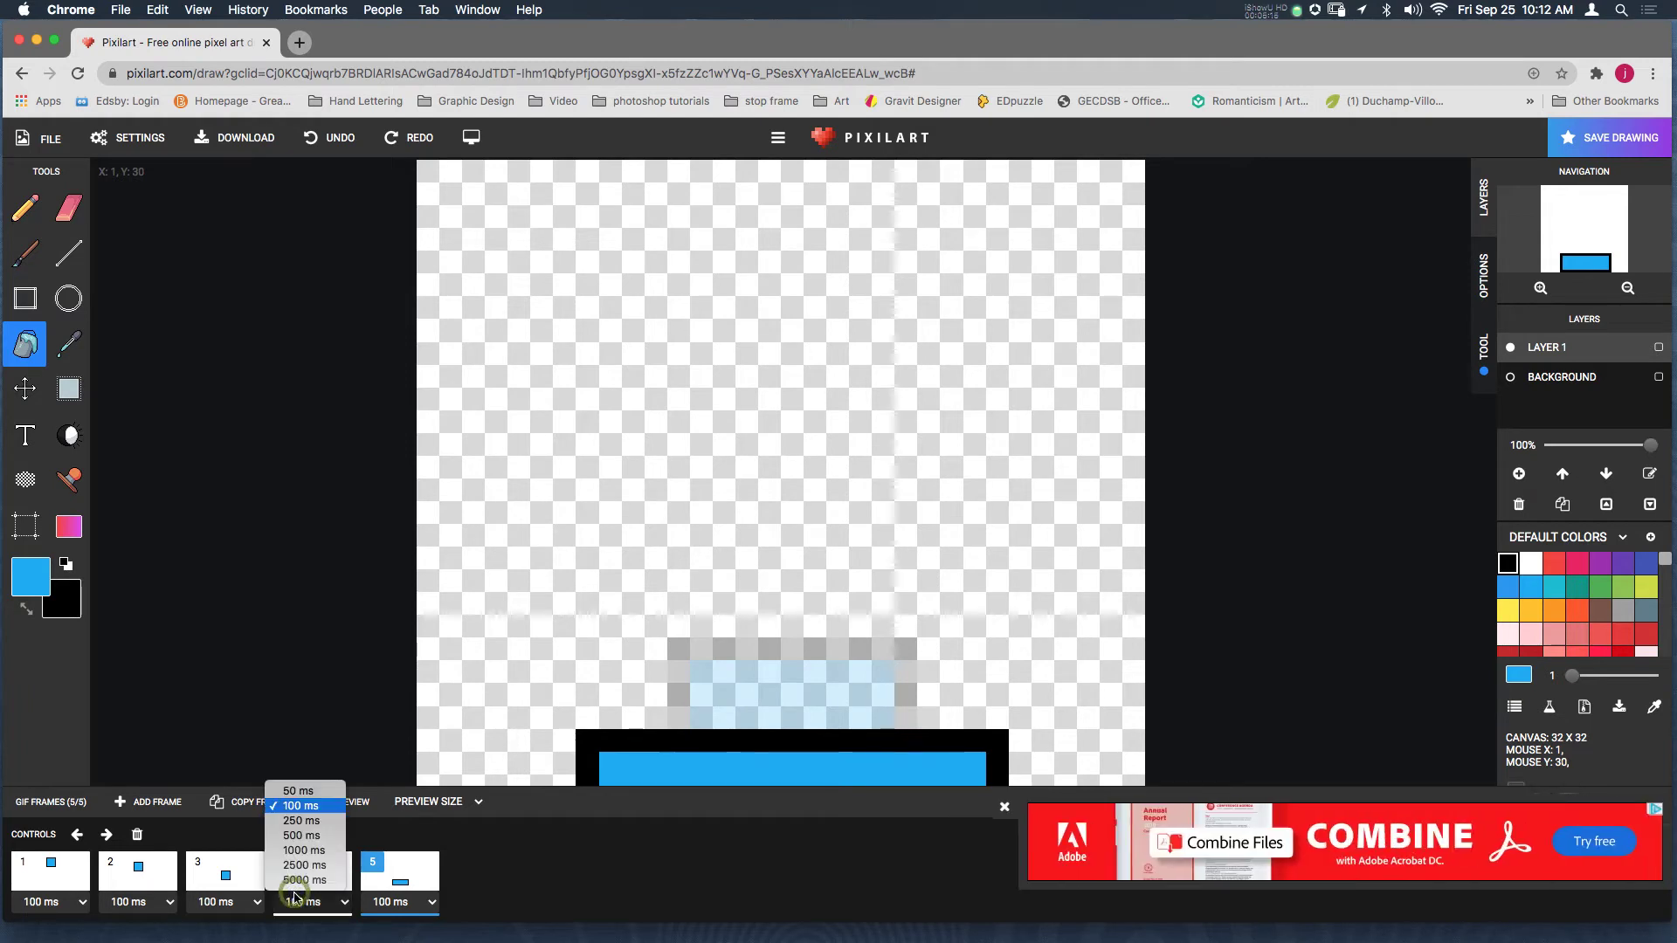
left_click(385, 837)
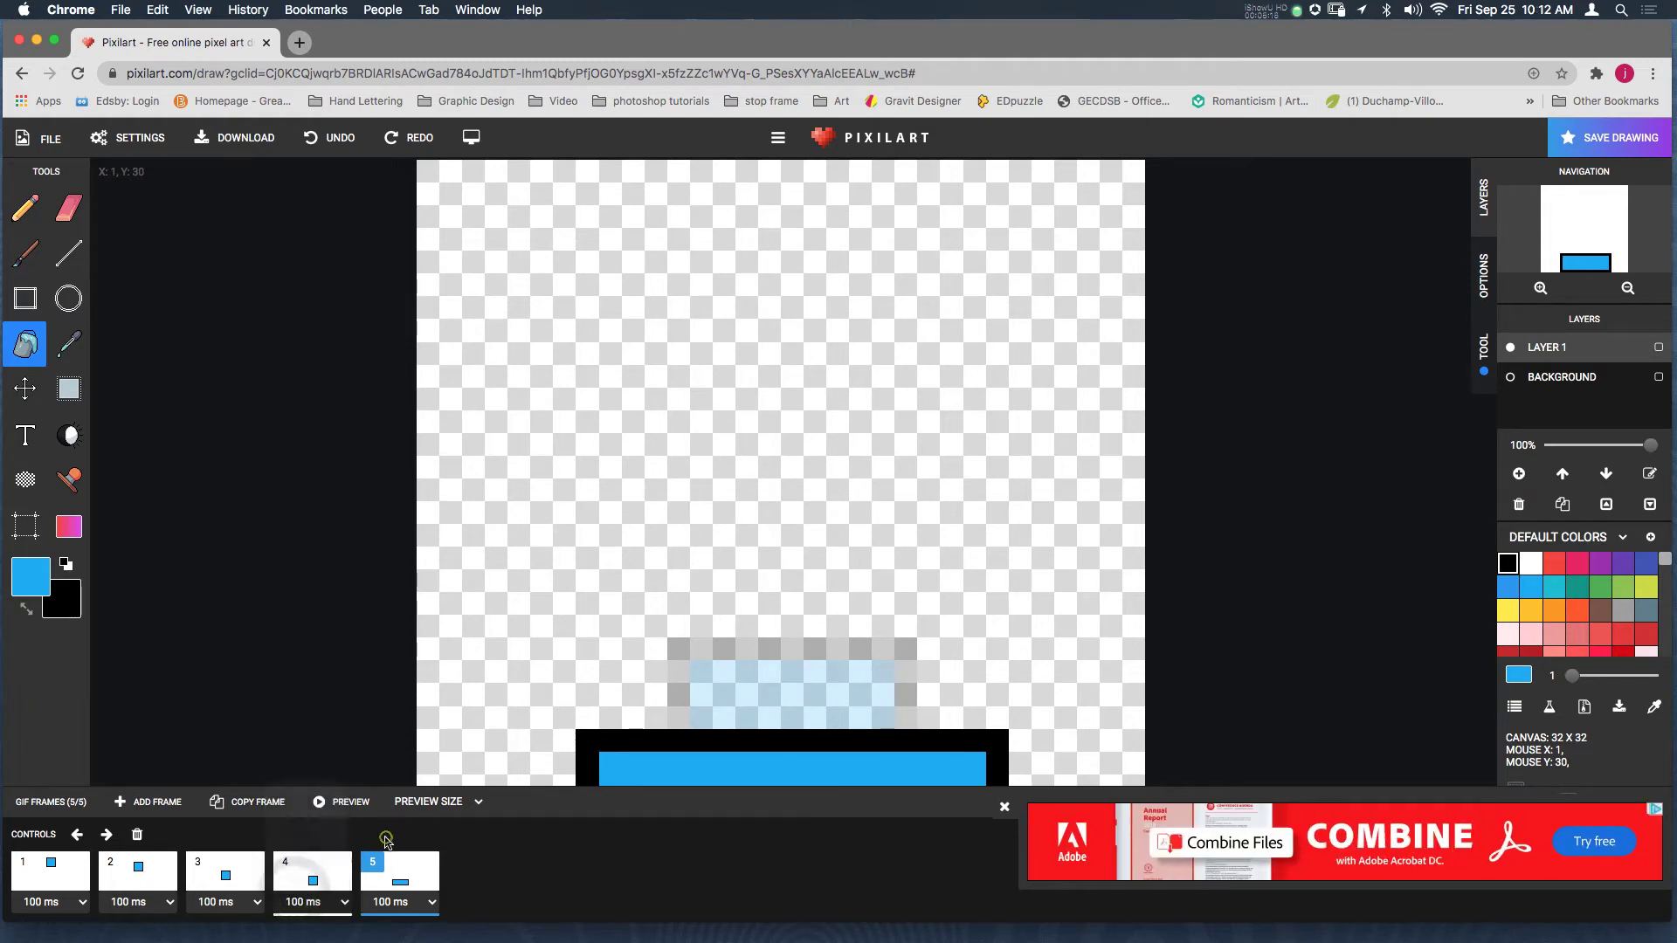
left_click(324, 871)
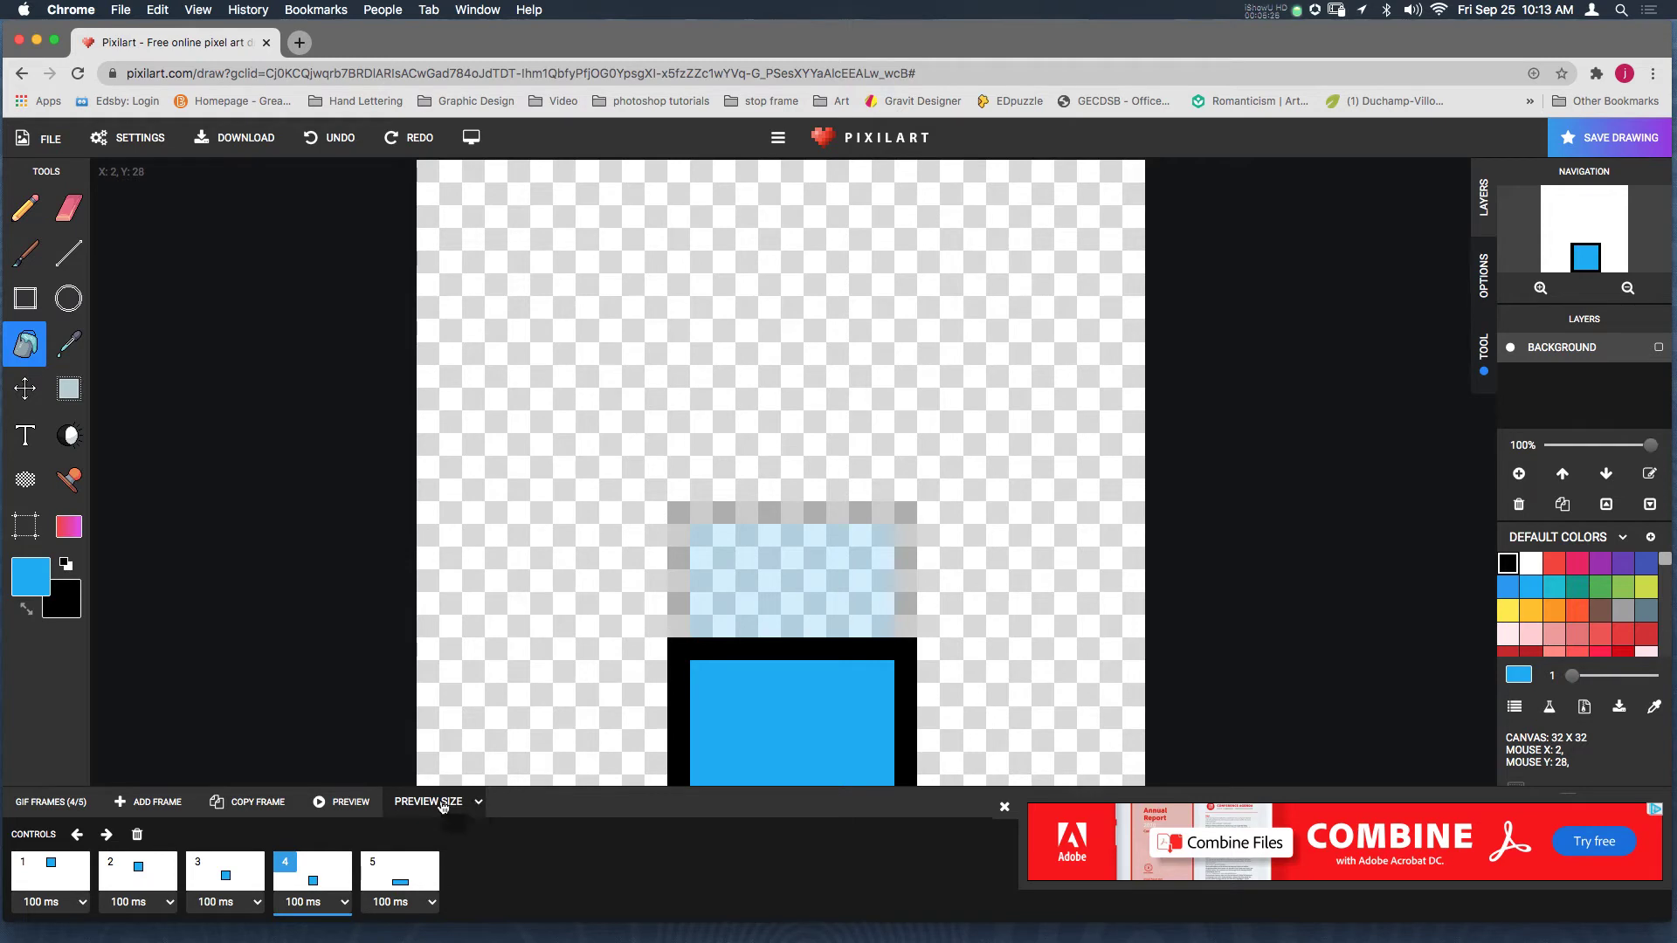
left_click(347, 803)
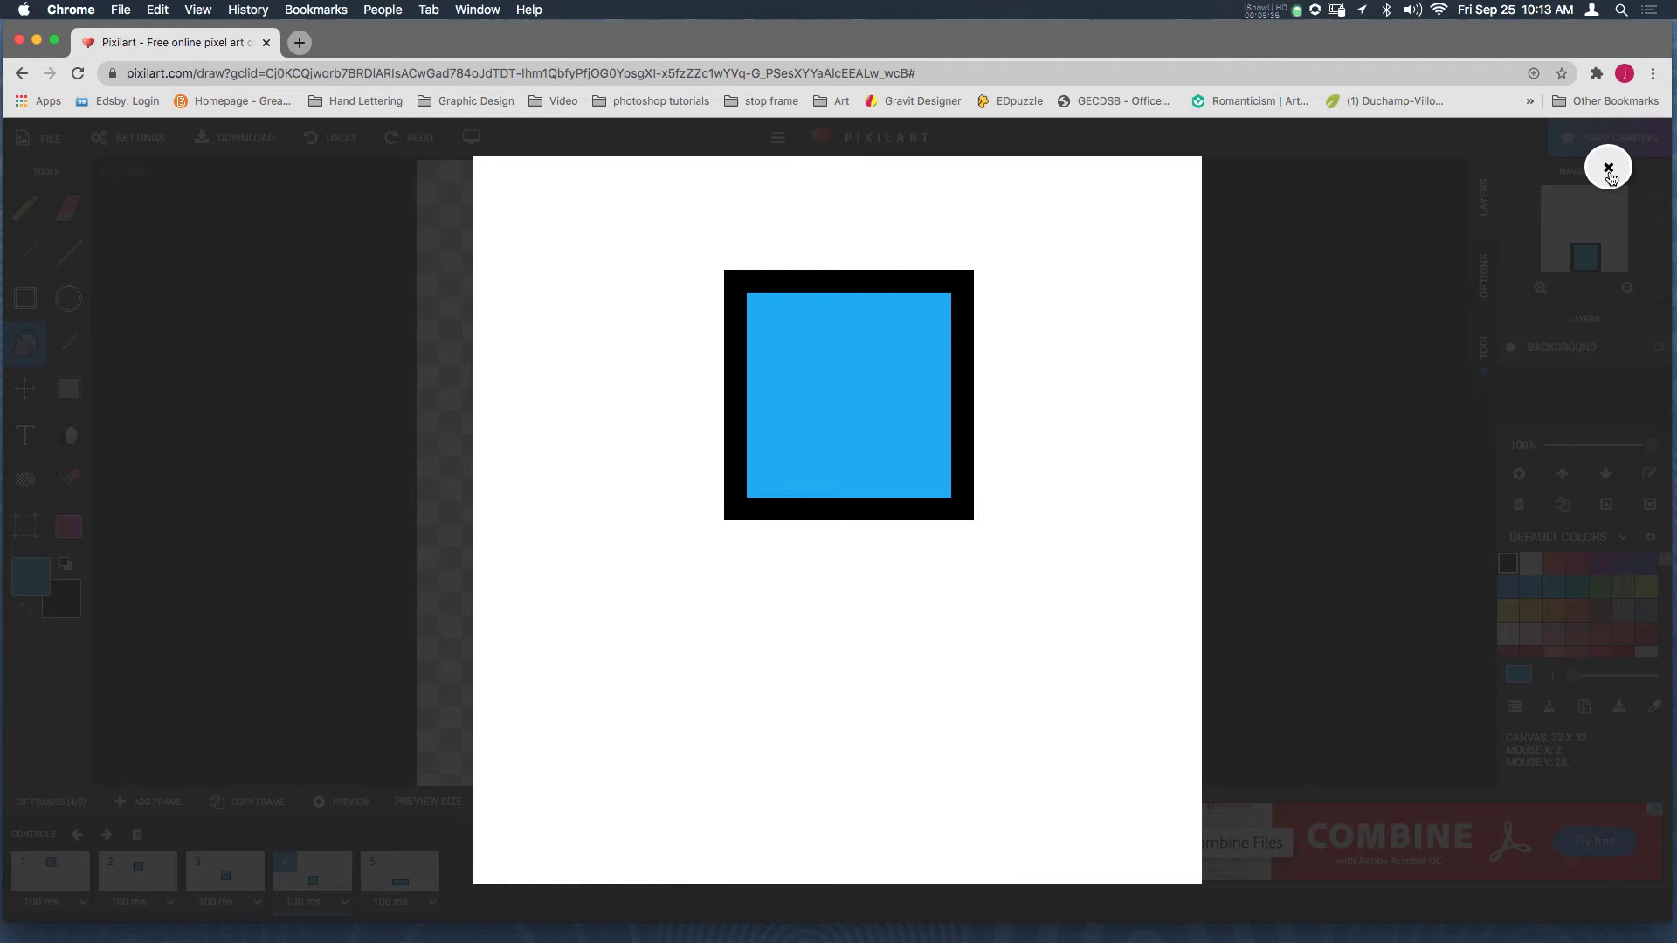
left_click(1609, 172)
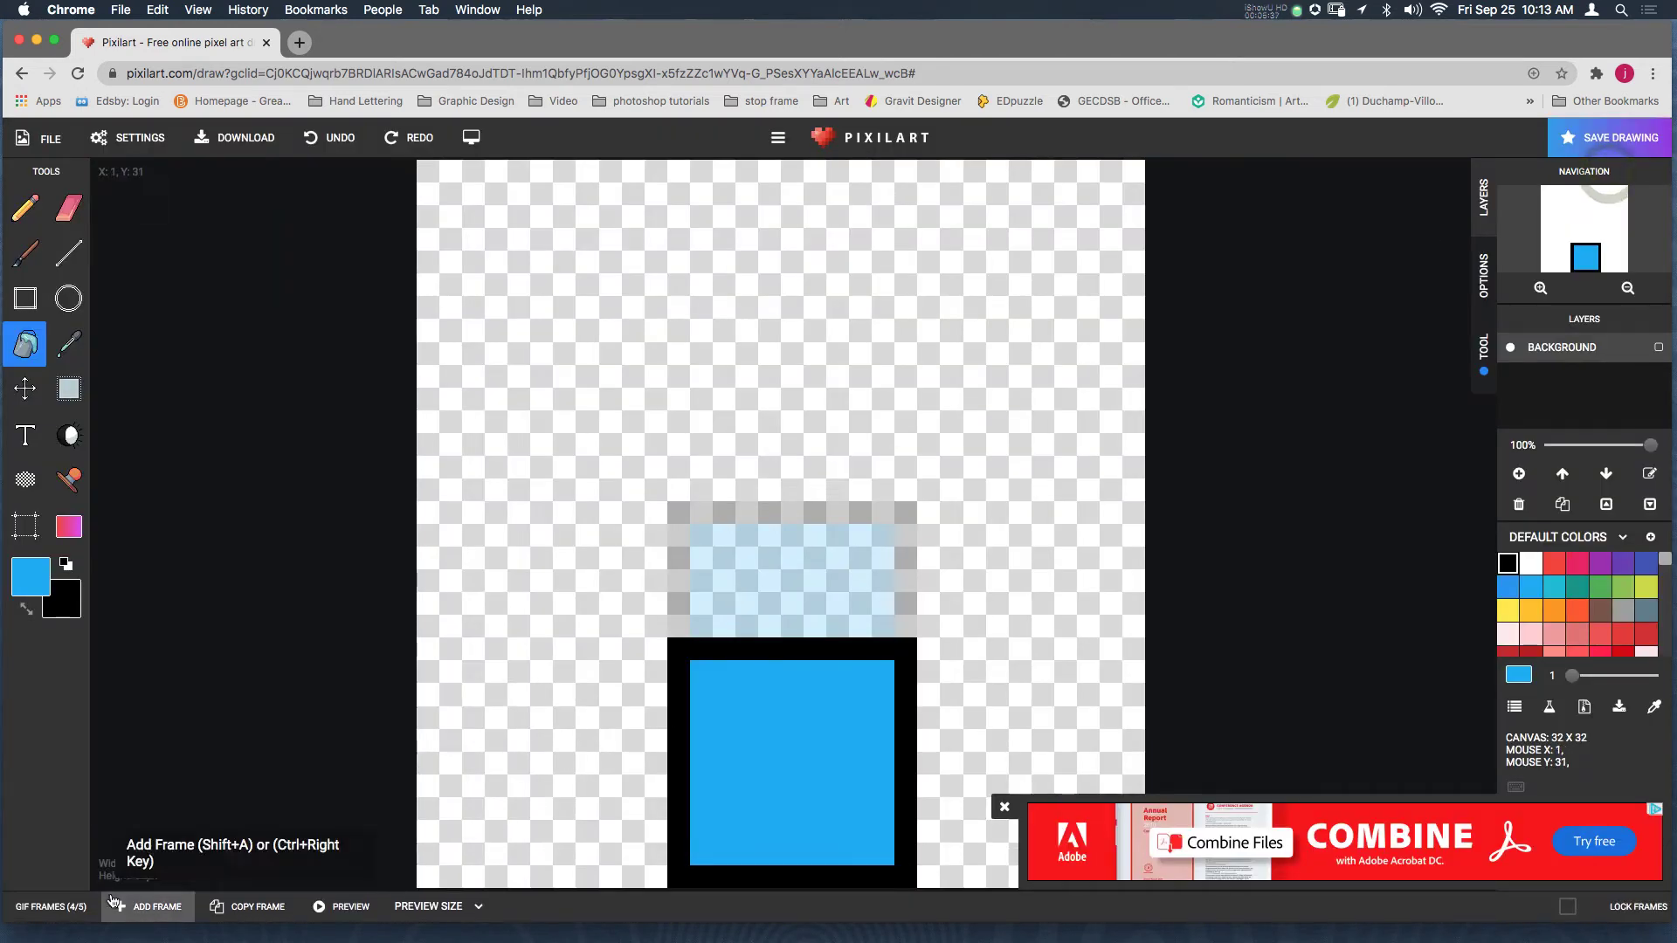
Duplicate frame 4 and move the copy to the end as frame 6
left_click(70, 908)
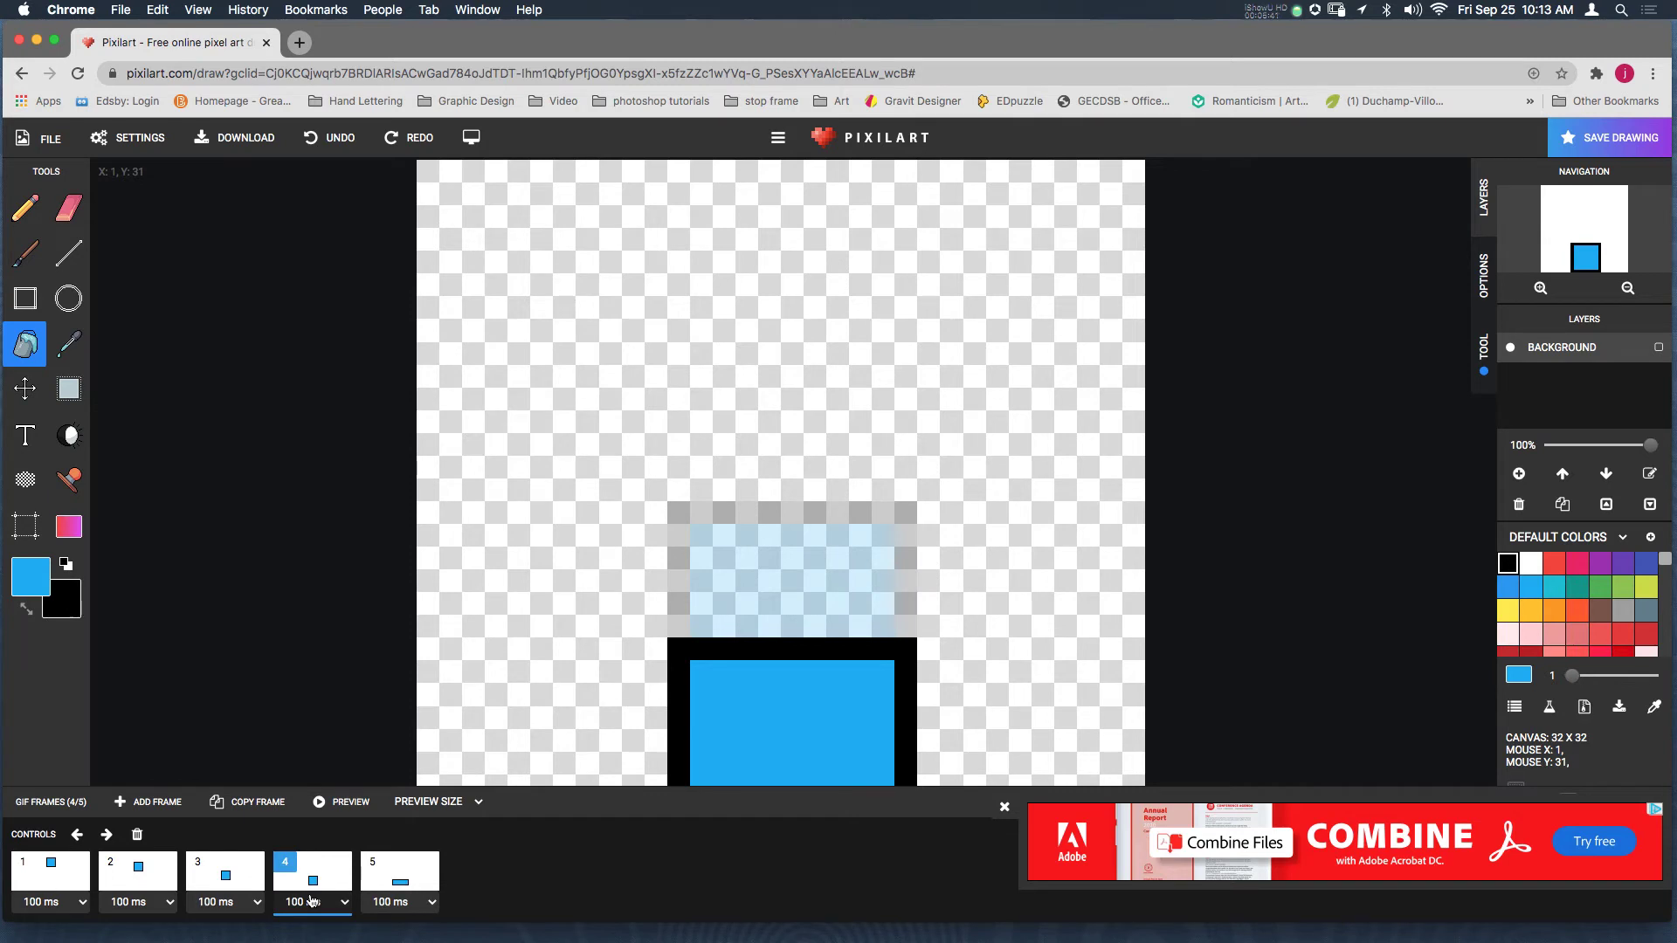
left_click(266, 803)
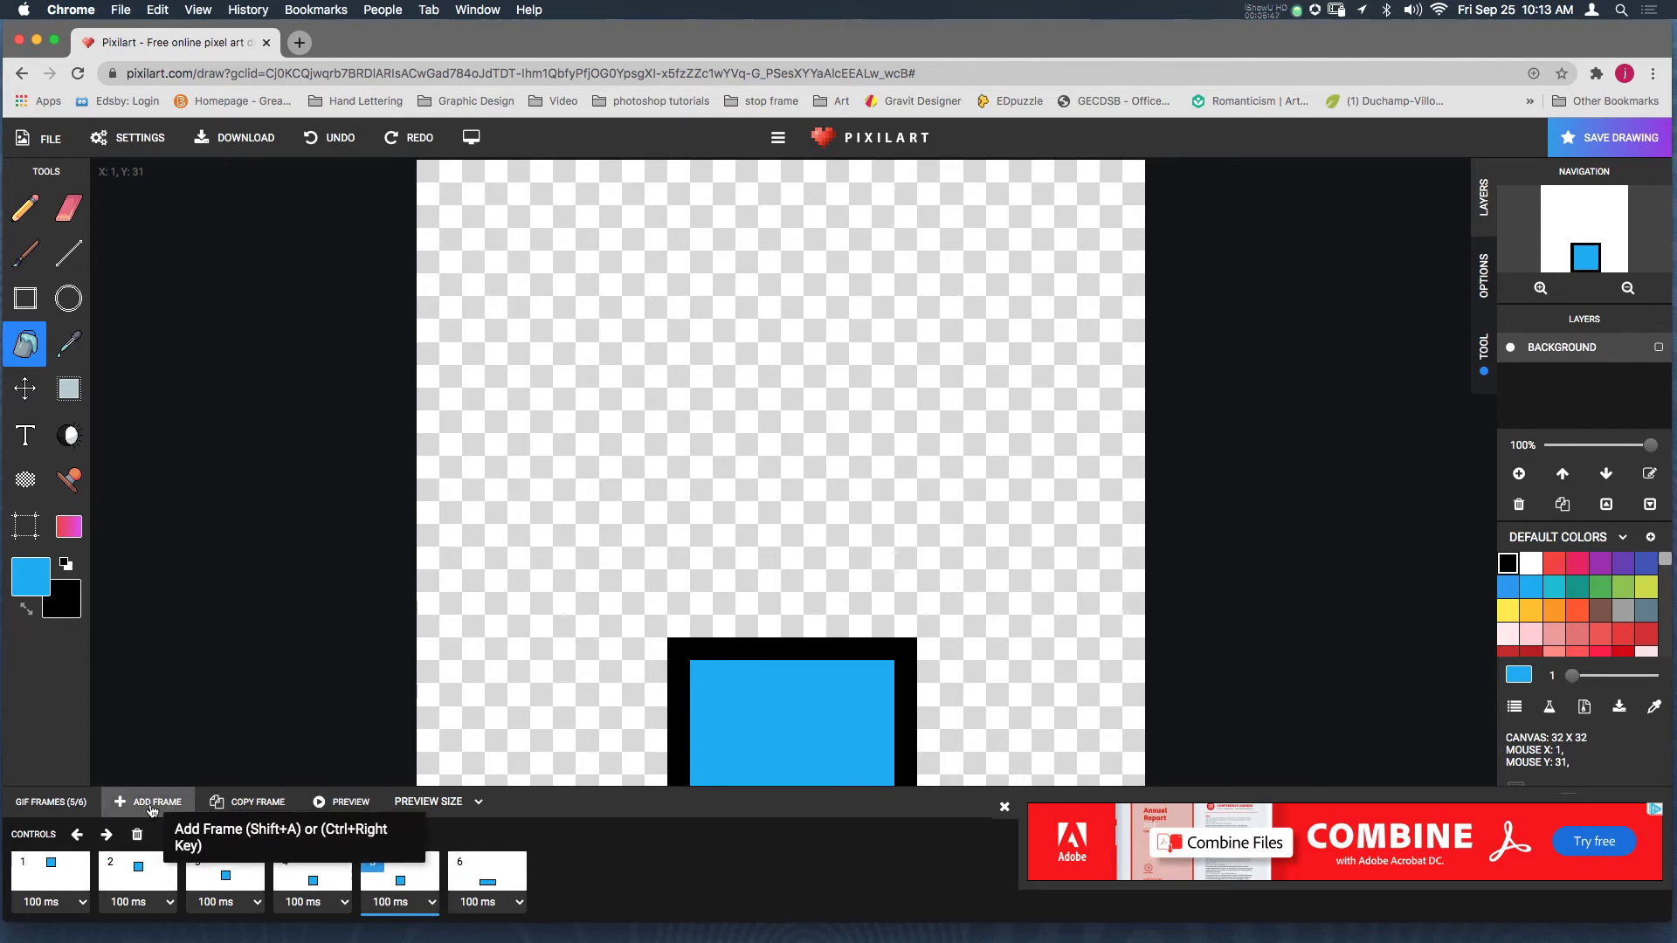
left_click(107, 835)
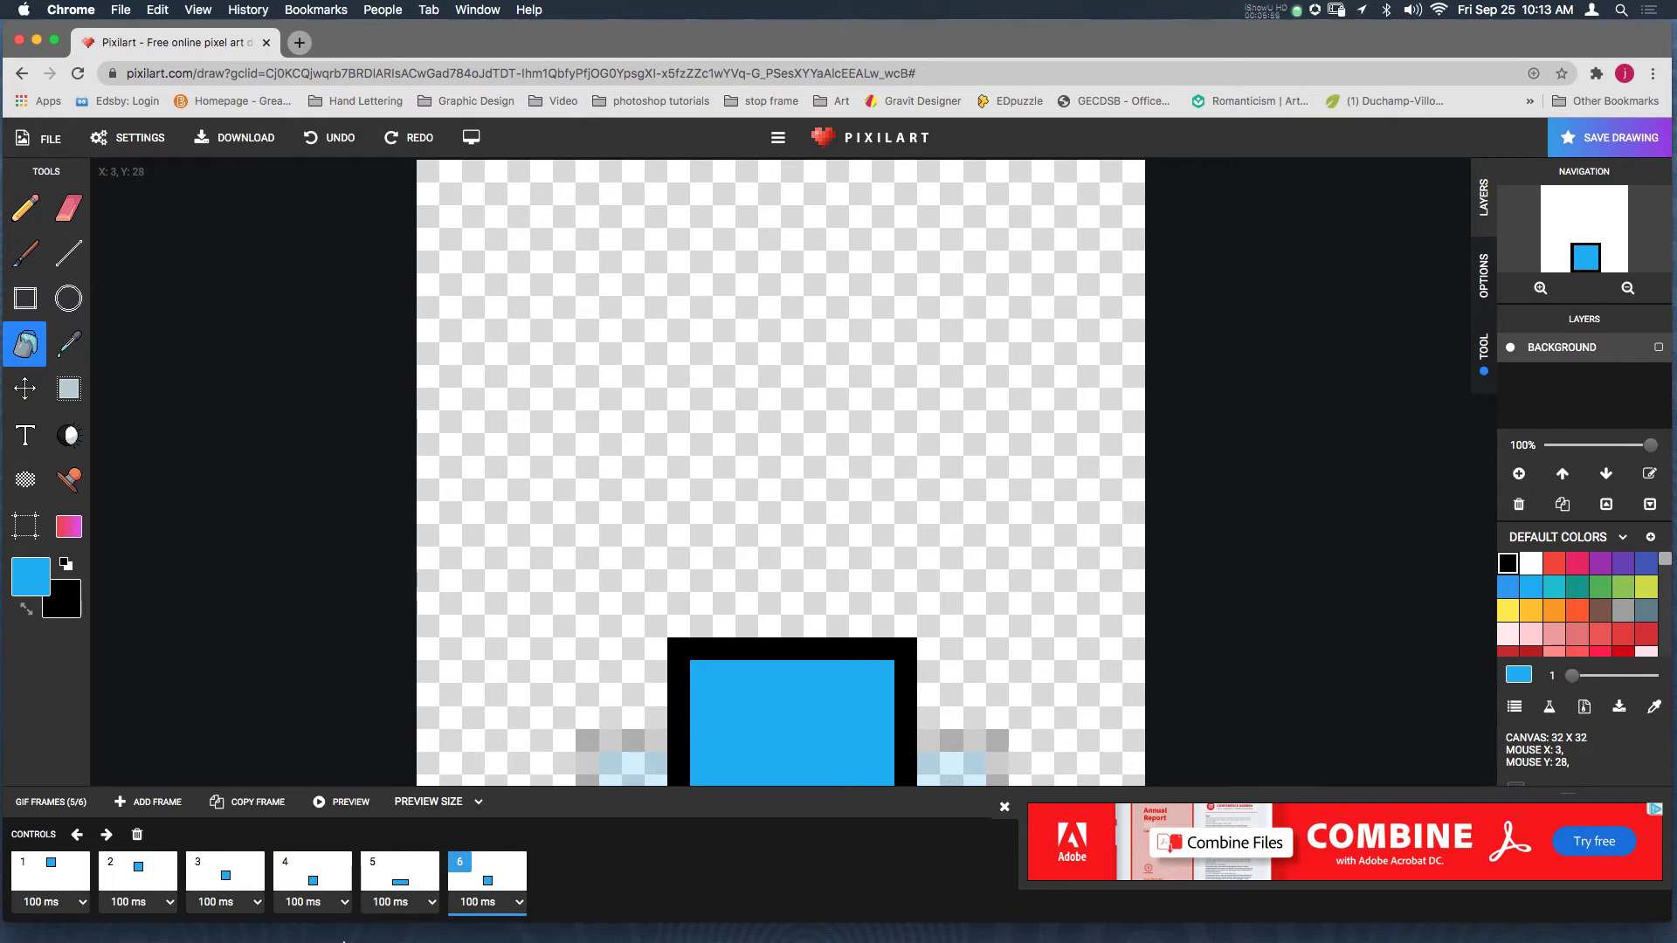
left_click(1004, 807)
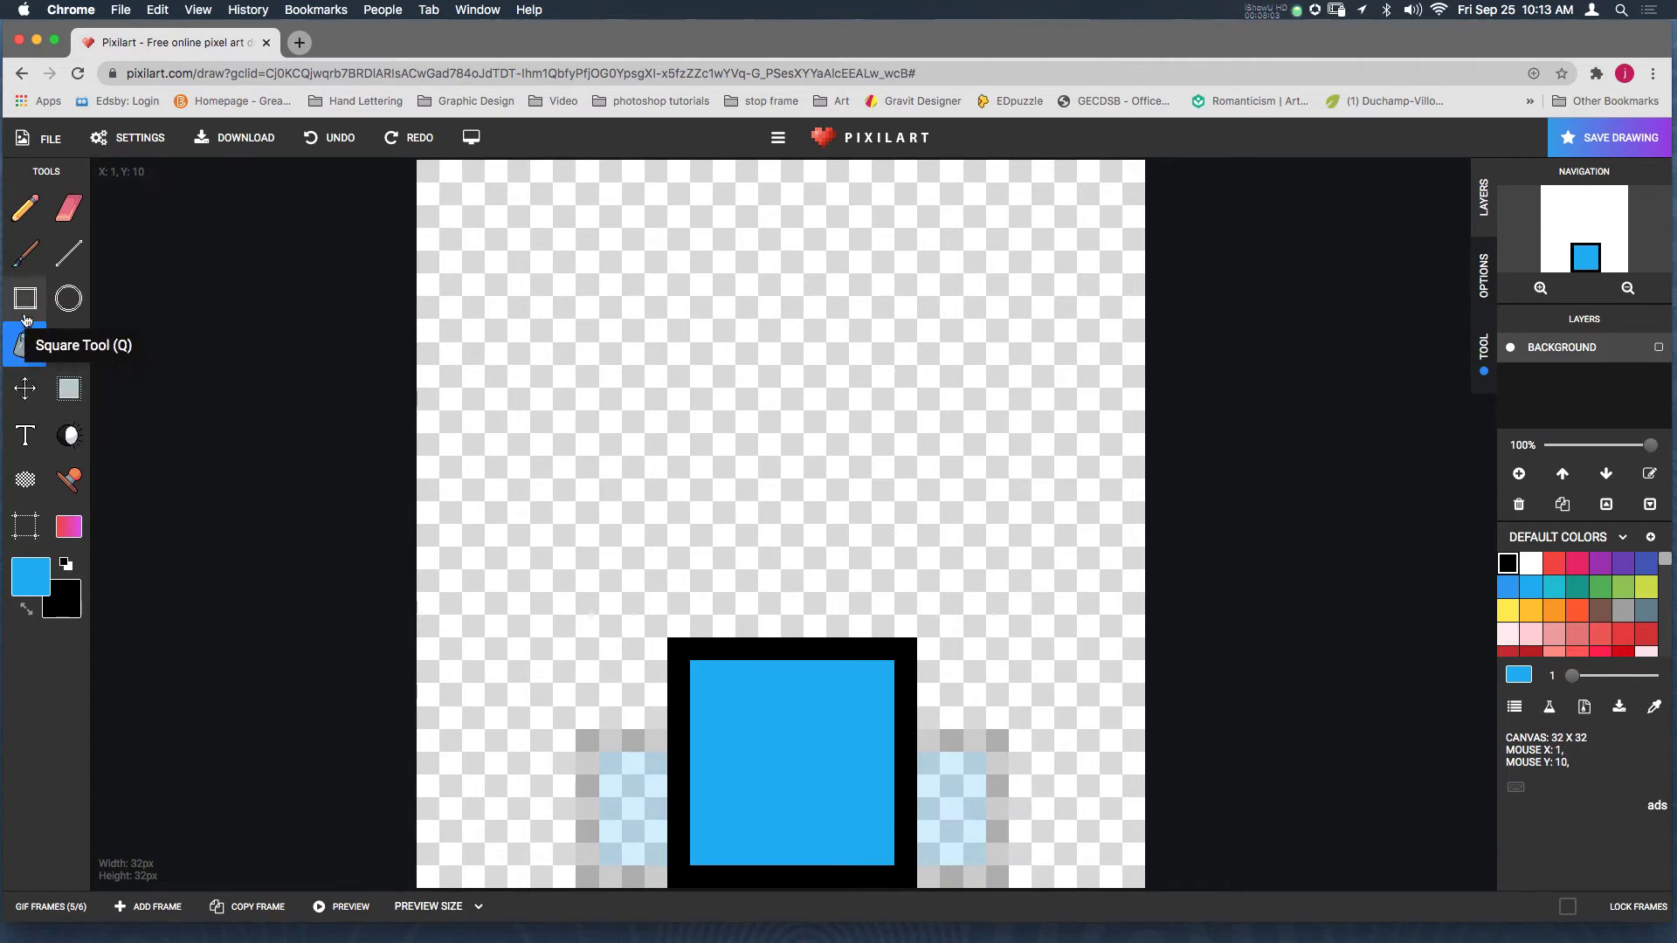
On a new layer, draw a tall, narrow rectangle outline rising from the floor with the Square tool
left_click(1519, 474)
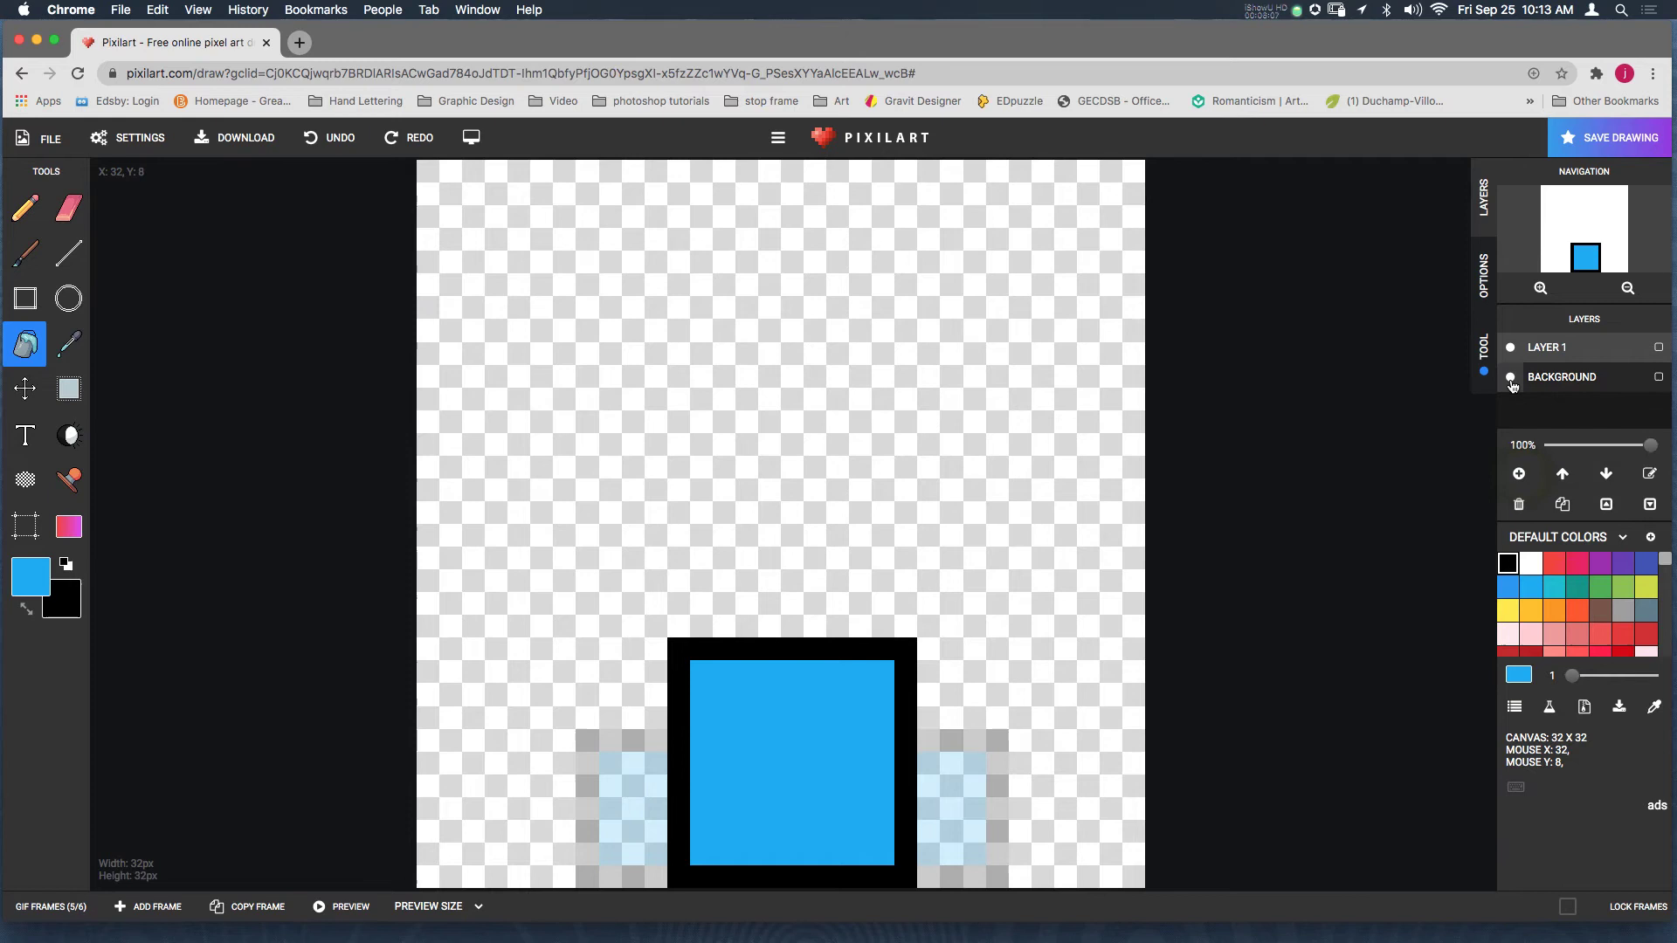
left_click(29, 313)
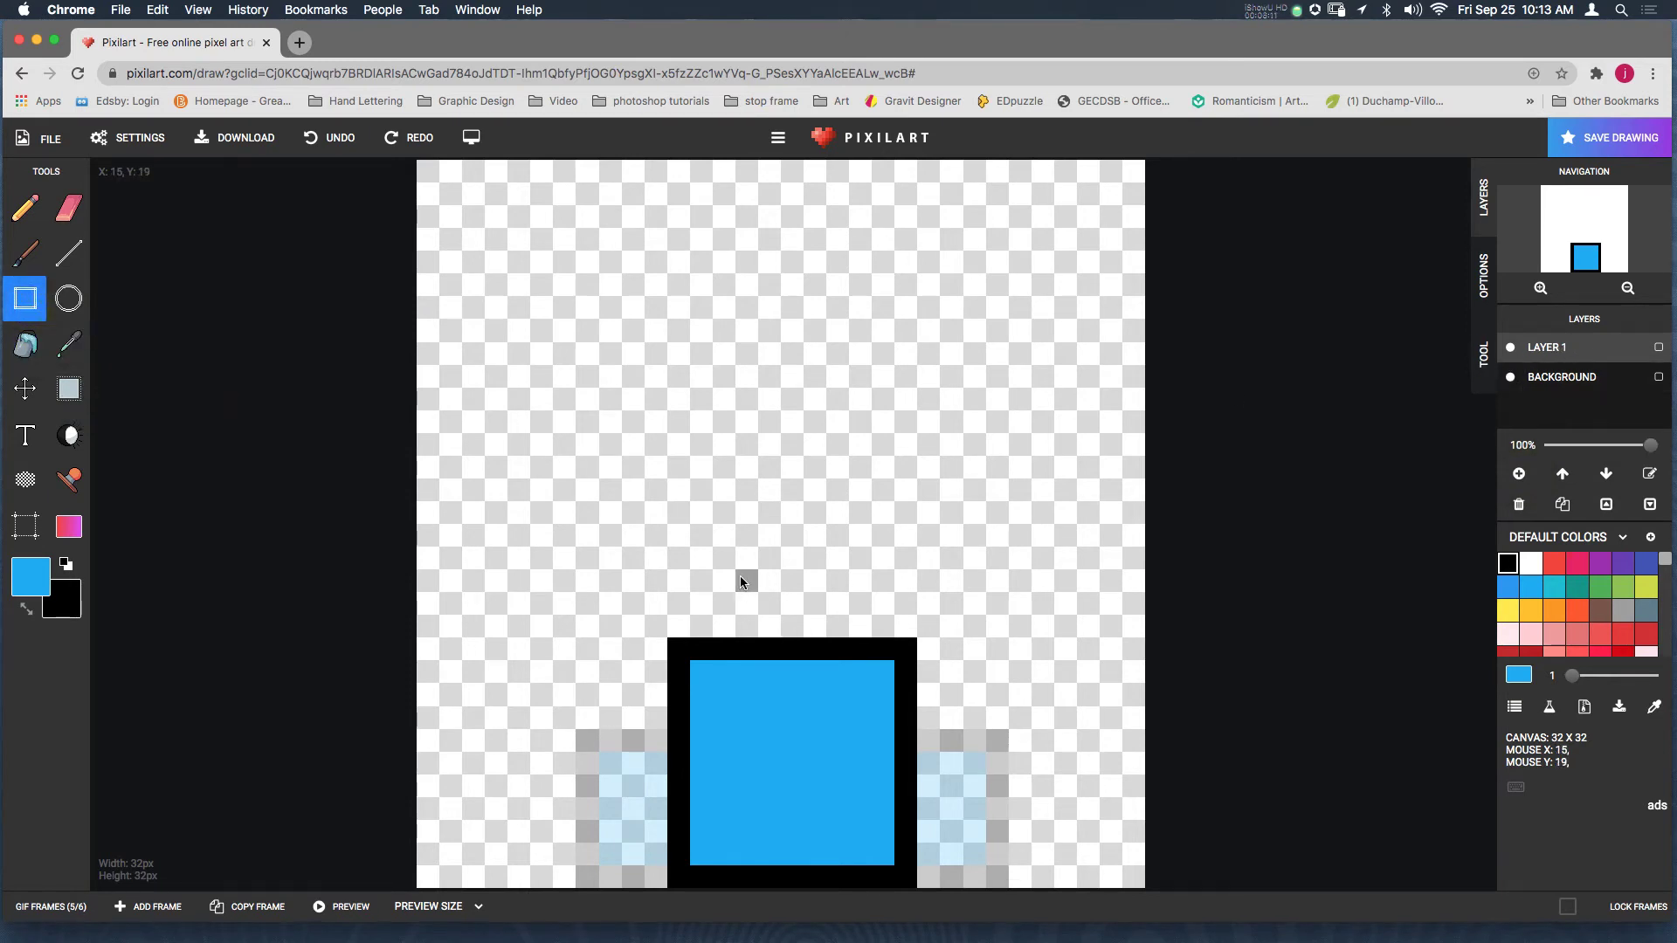
mouse_move(740, 573)
left_mouse_down()
mouse_move(860, 650)
mouse_move(845, 887)
left_mouse_up()
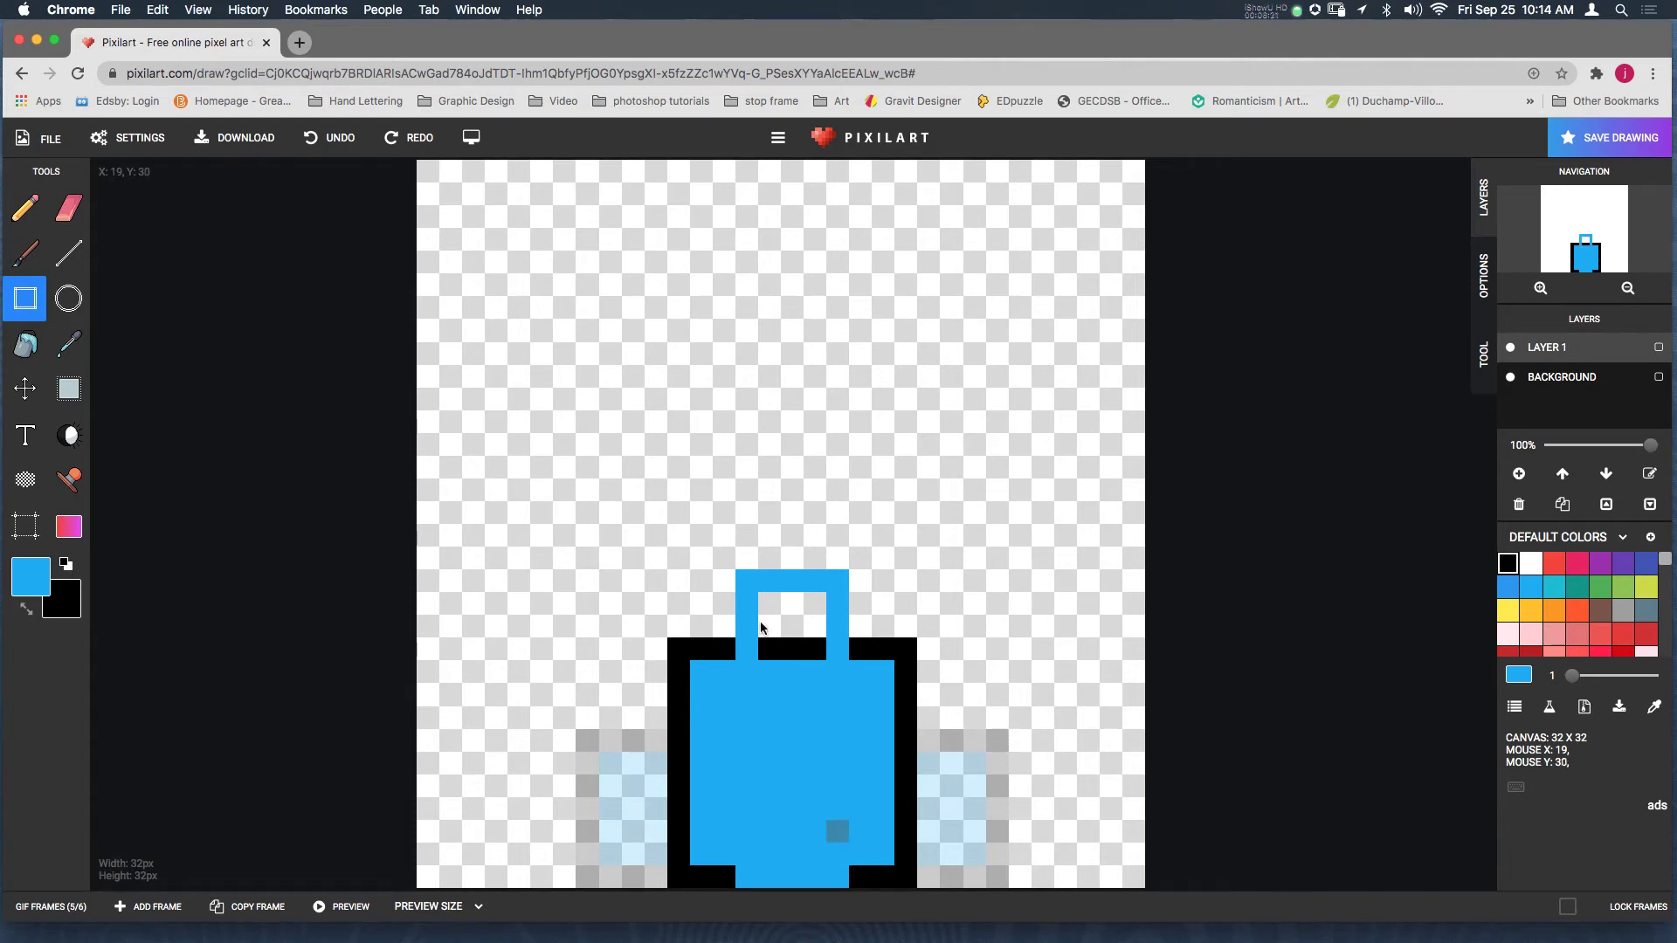
key("ctrl+z")
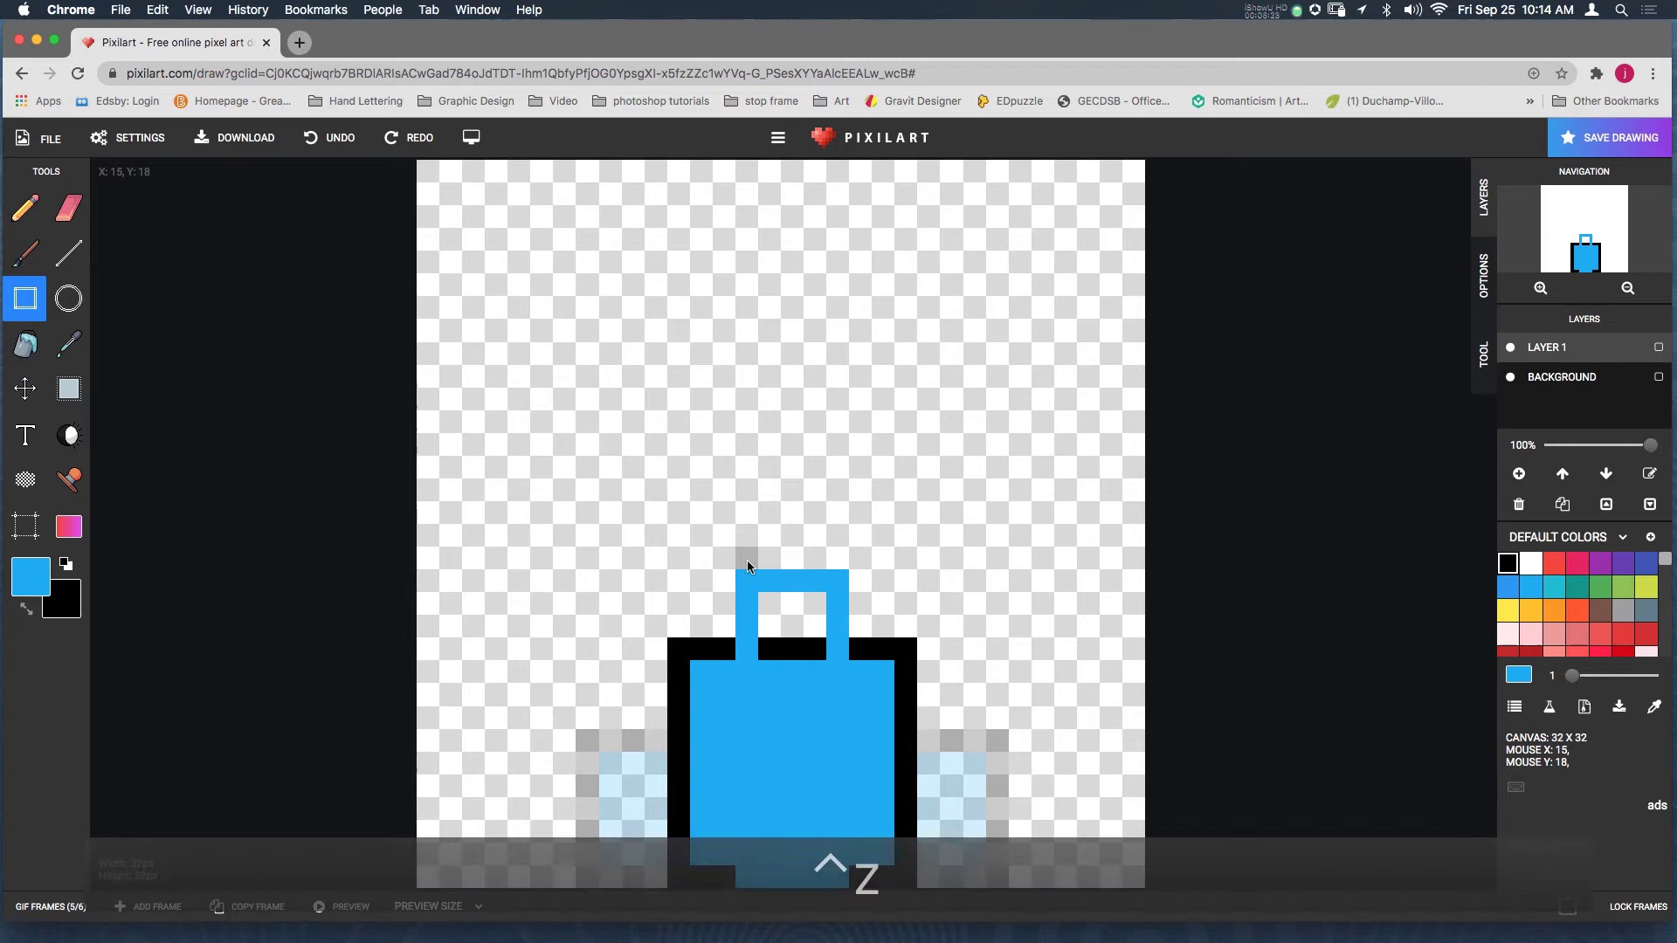
left_click_drag(743, 553, 854, 885)
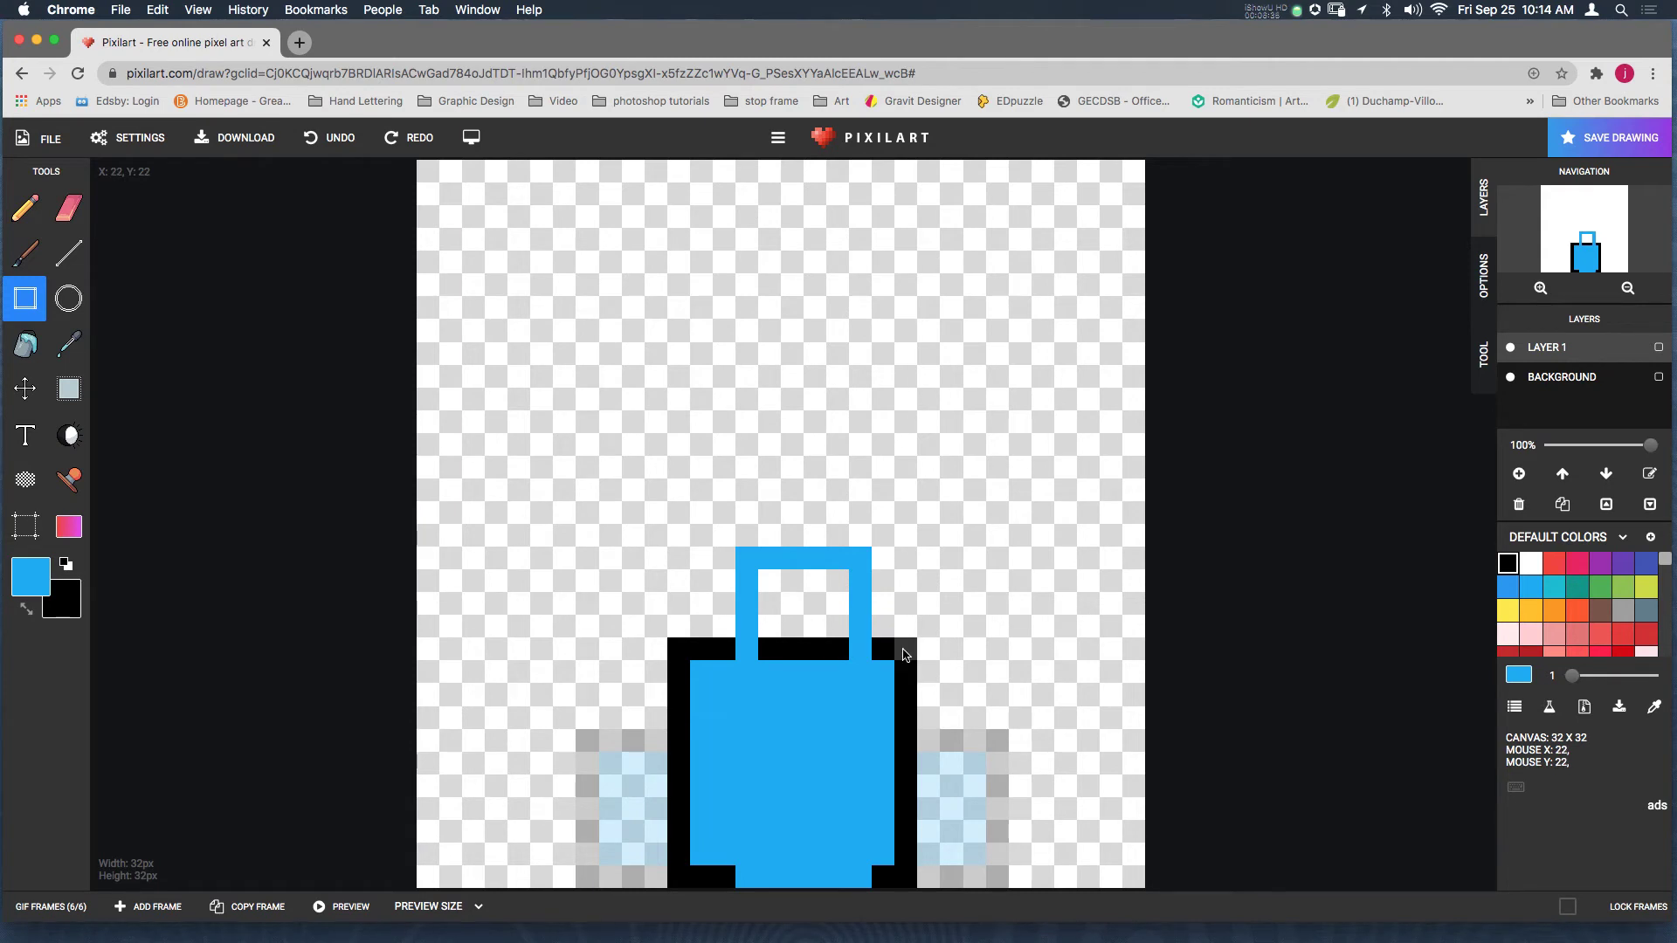
key("ctrl+z")
mouse_move(751, 563)
left_mouse_down()
mouse_move(825, 576)
mouse_move(834, 651)
mouse_move(816, 648)
left_mouse_up()
left_click_drag(824, 841, 834, 859)
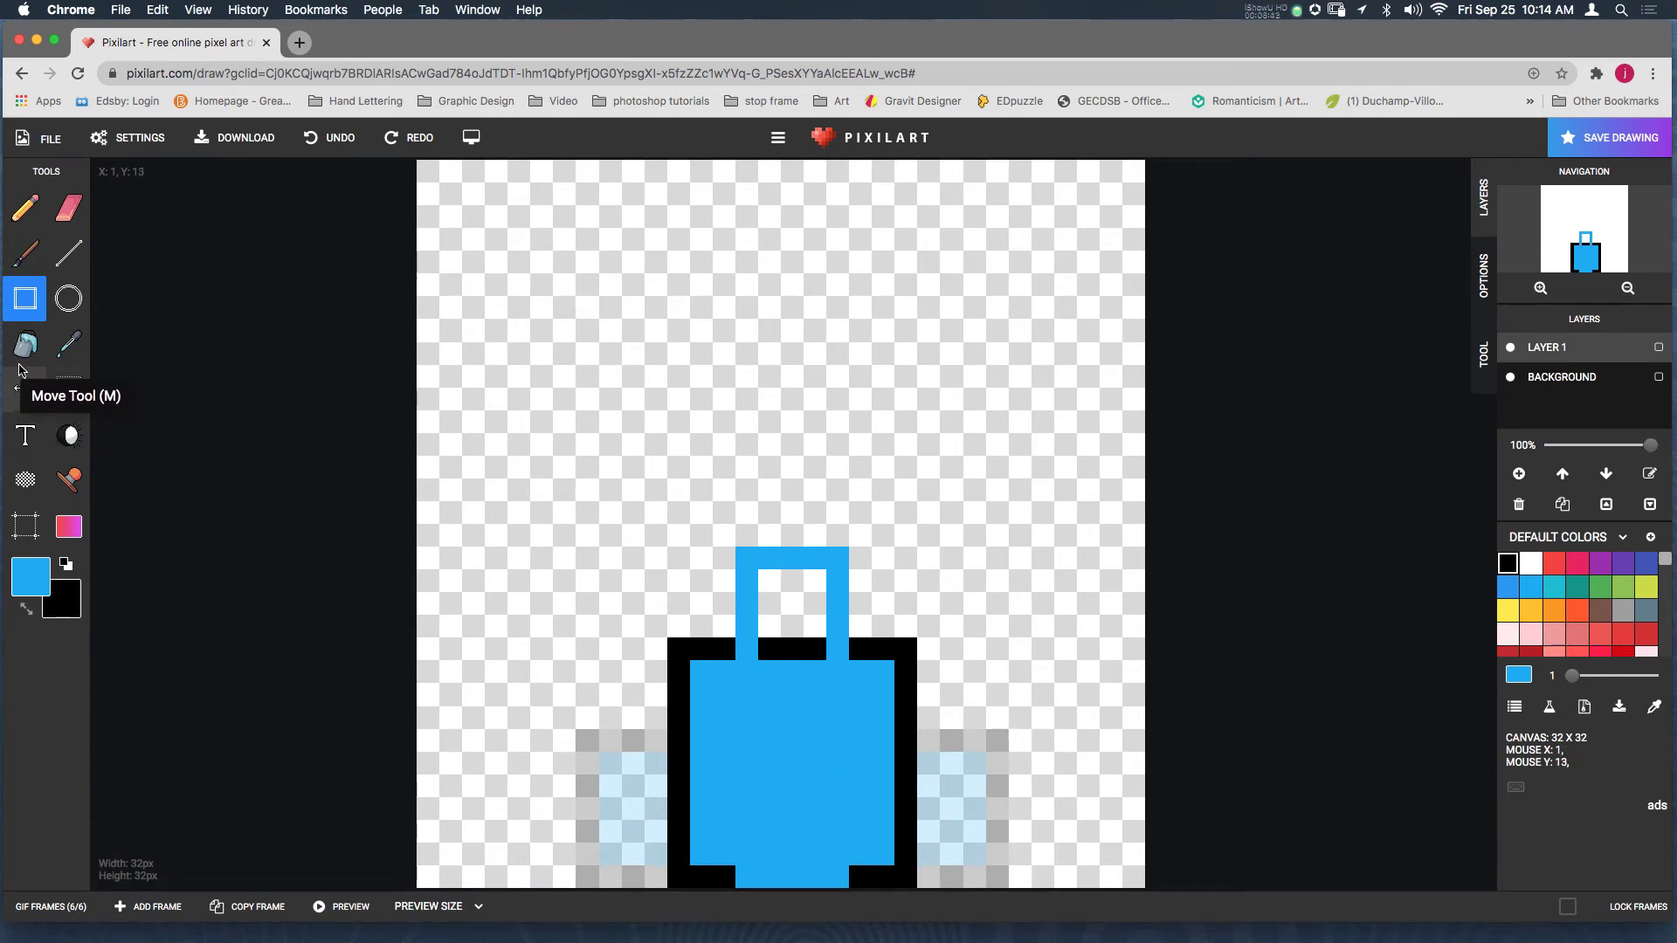
Bucket-fill the bar's outline black and its interior blue, then hide the Background layer
left_click(24, 345)
left_click(26, 609)
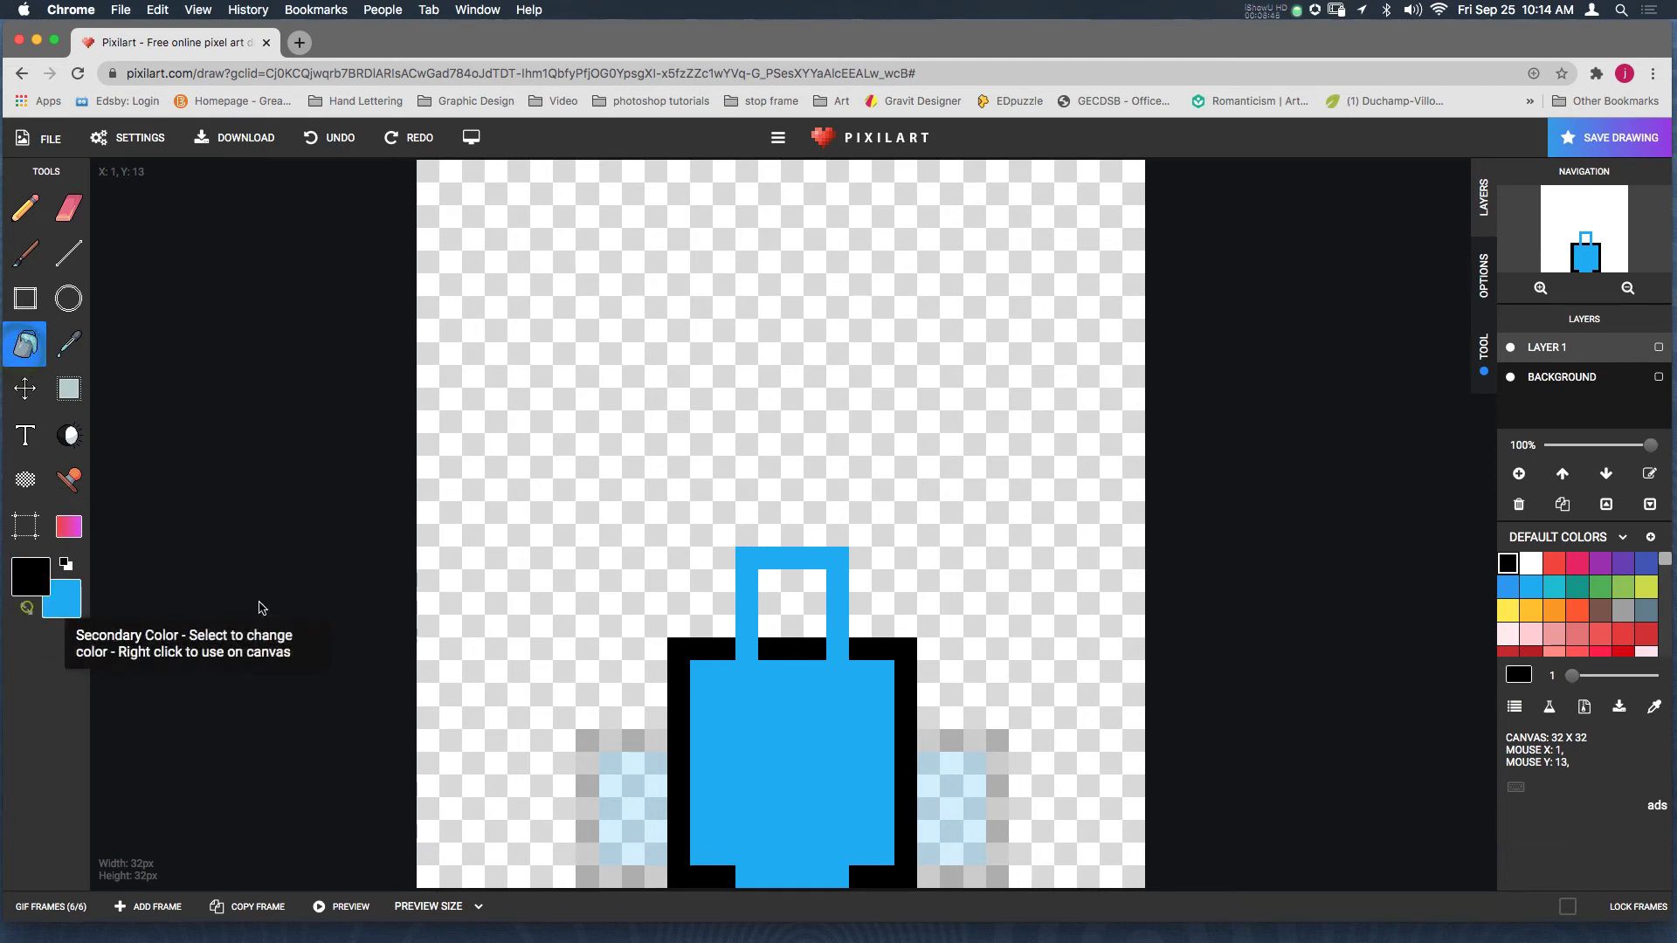
left_click(828, 561)
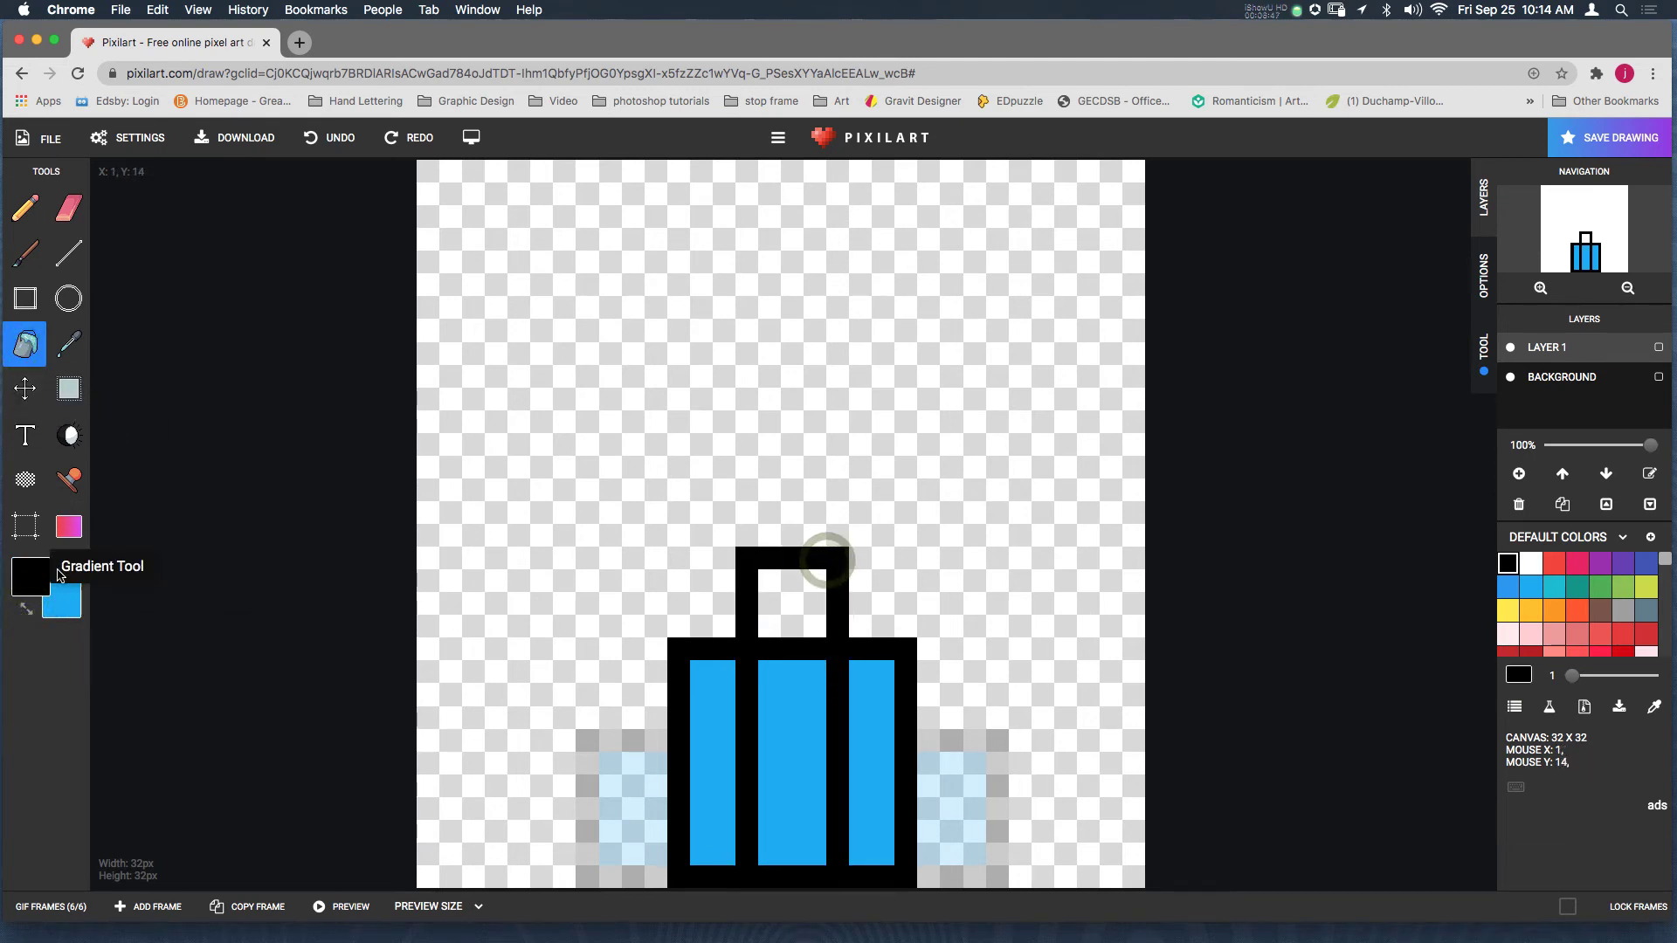
left_click(25, 609)
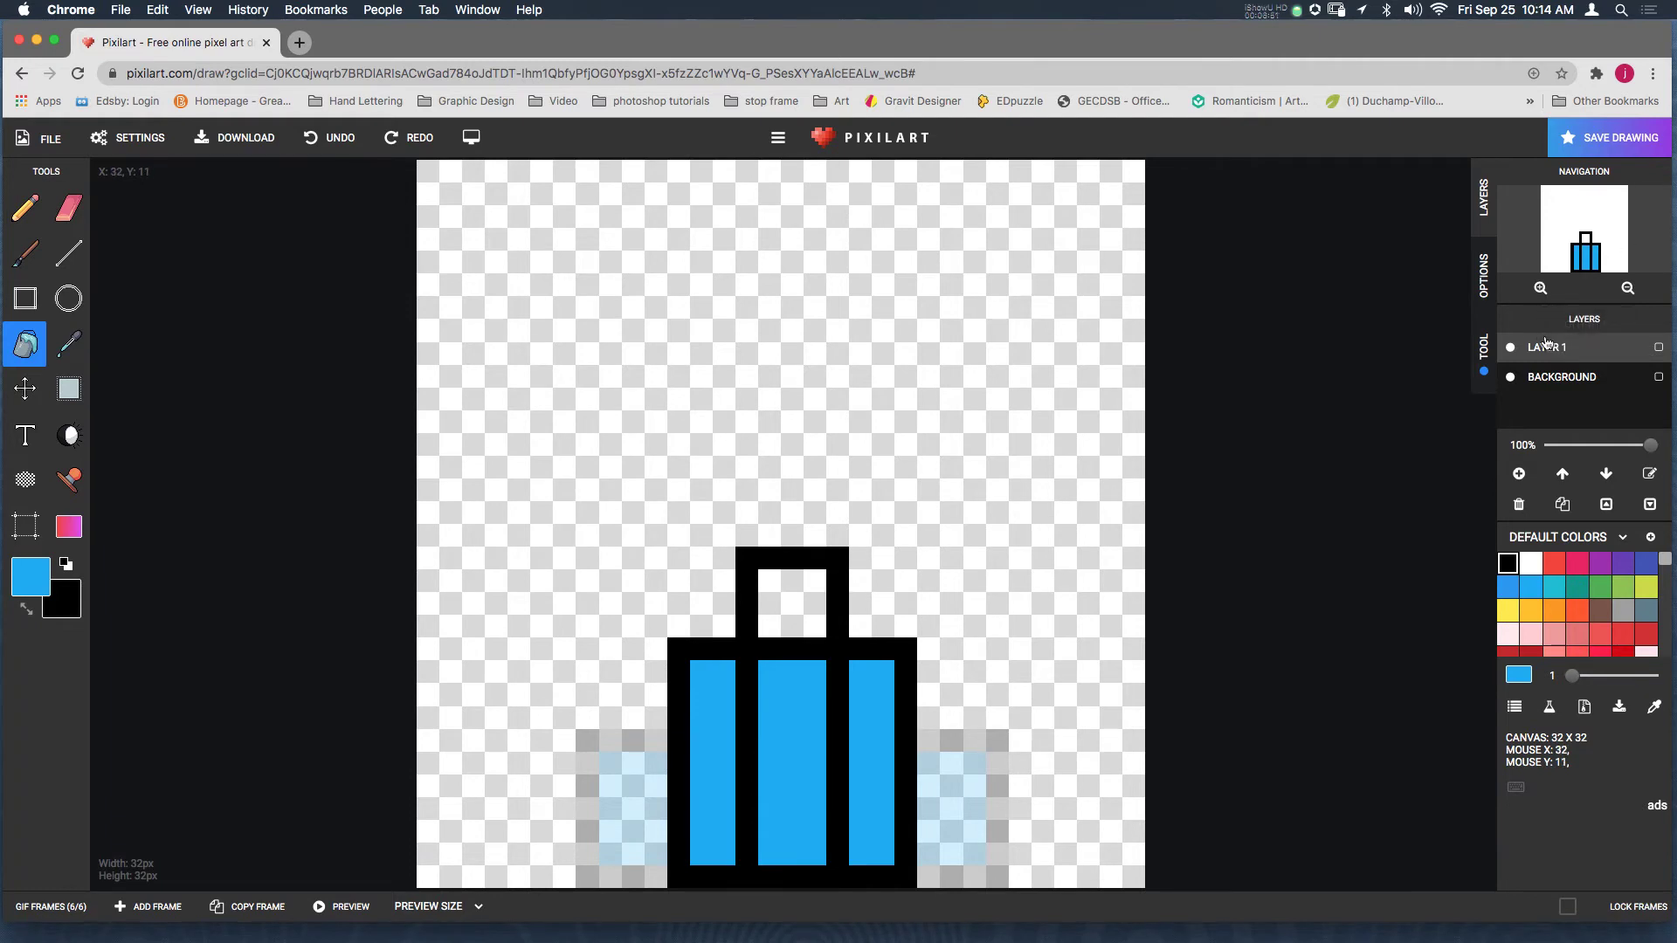
left_click(799, 600)
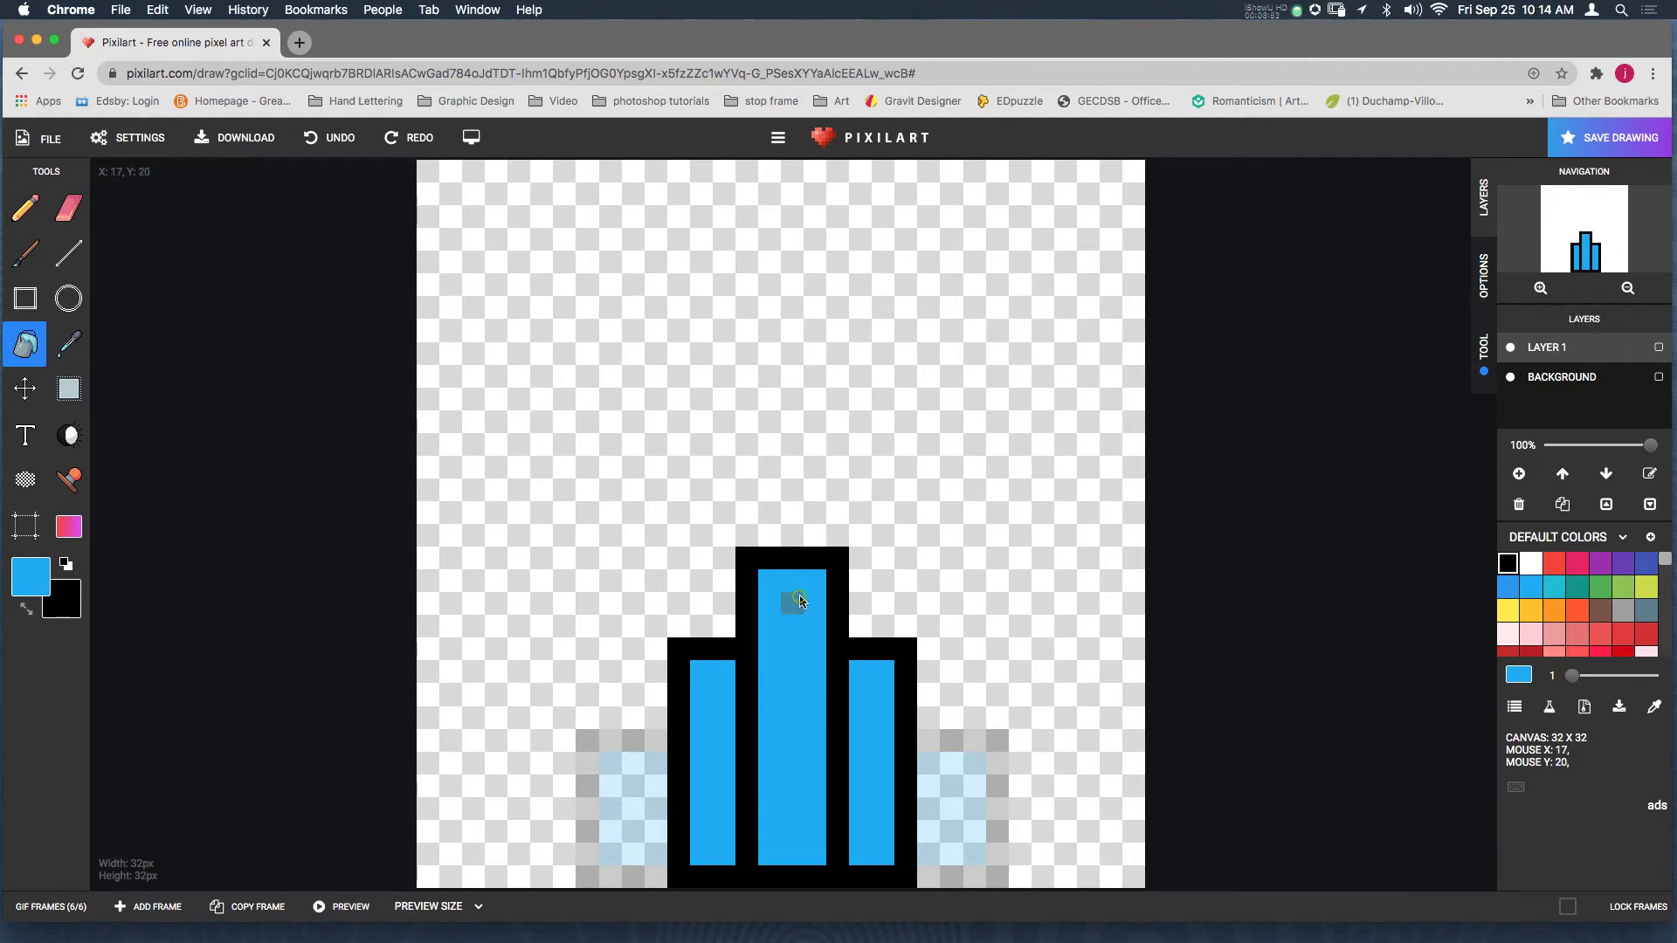
left_click(1511, 377)
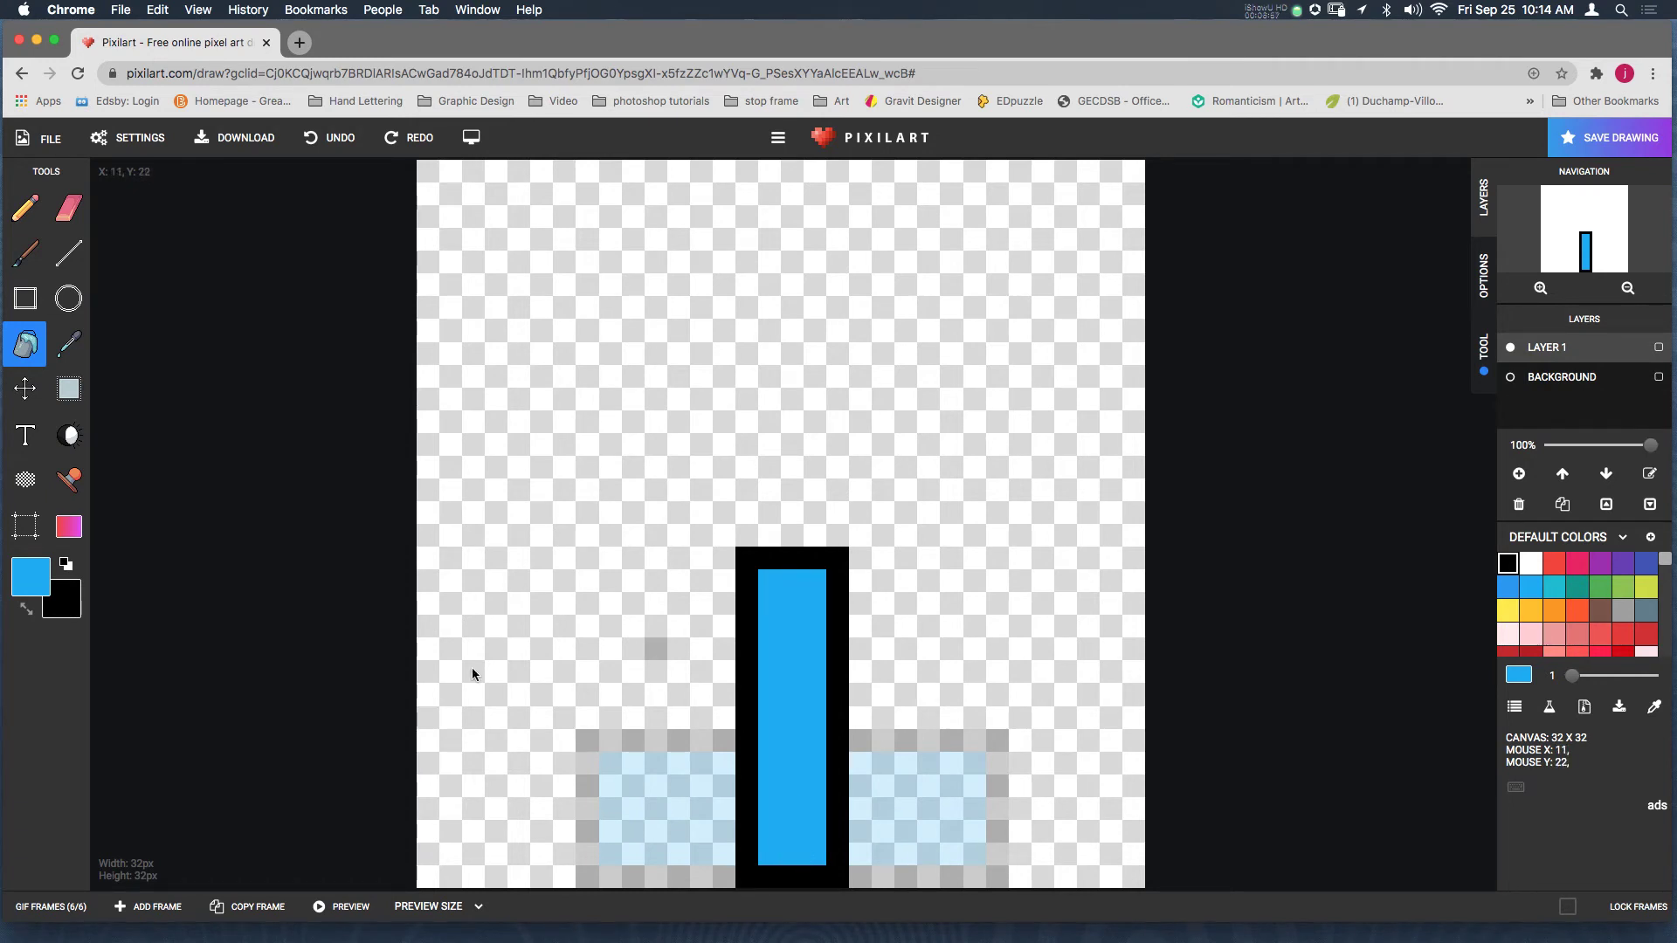
left_click(51, 906)
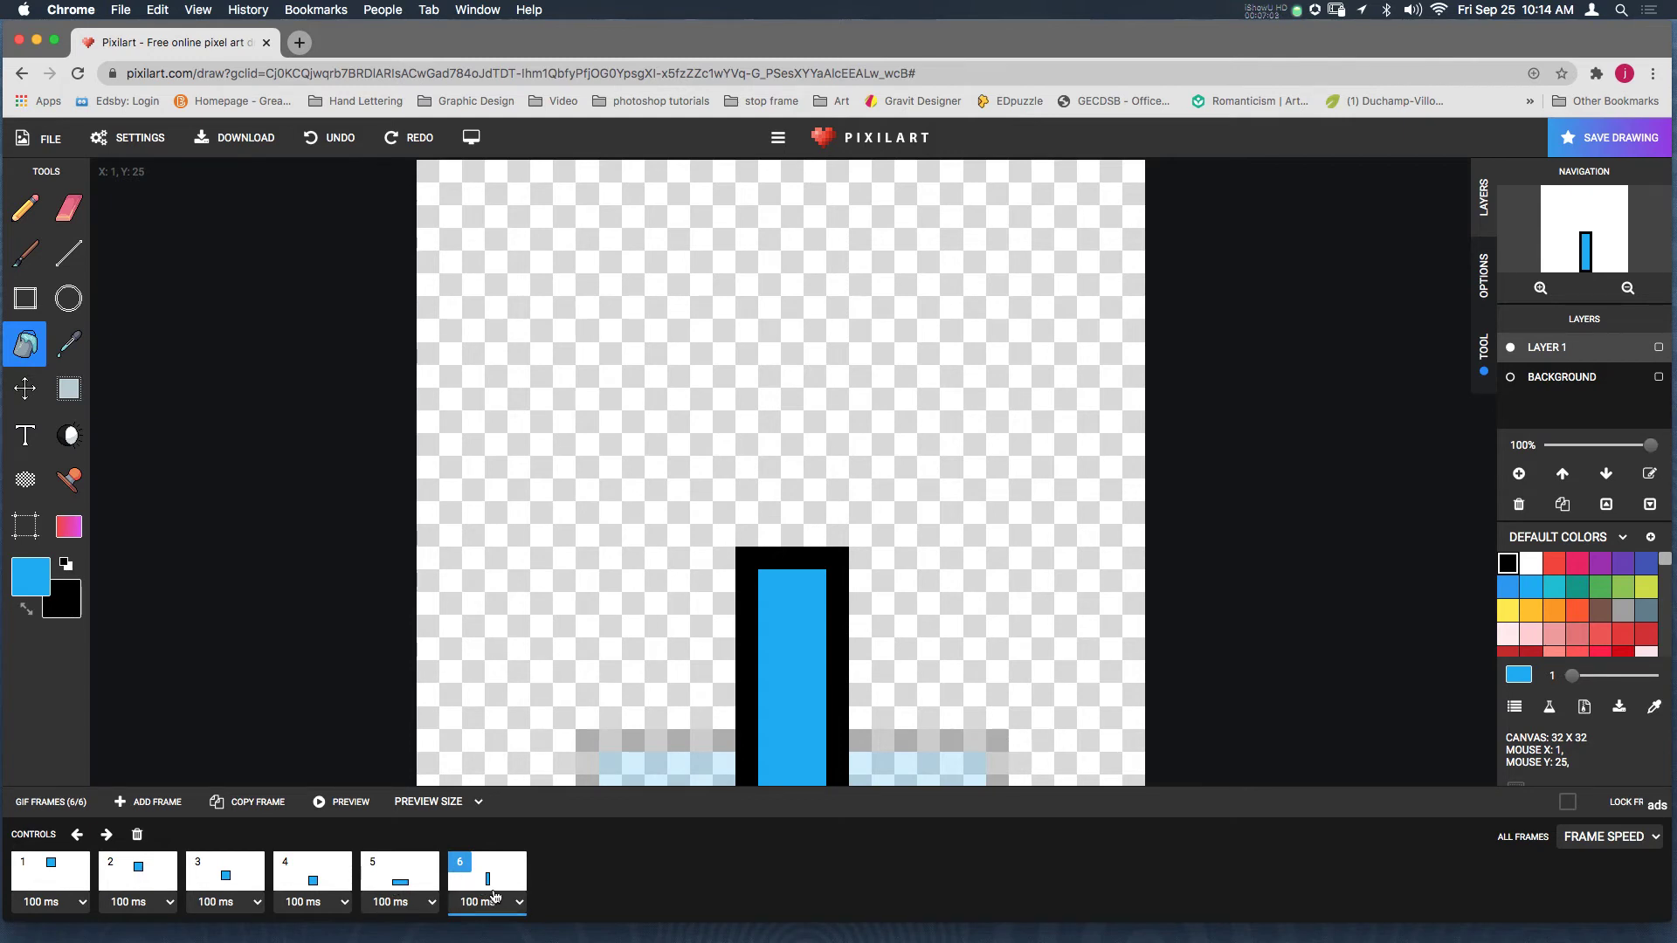
Duplicate frame 4's landed square and move the copy just before the tall-bar frame
left_click(325, 875)
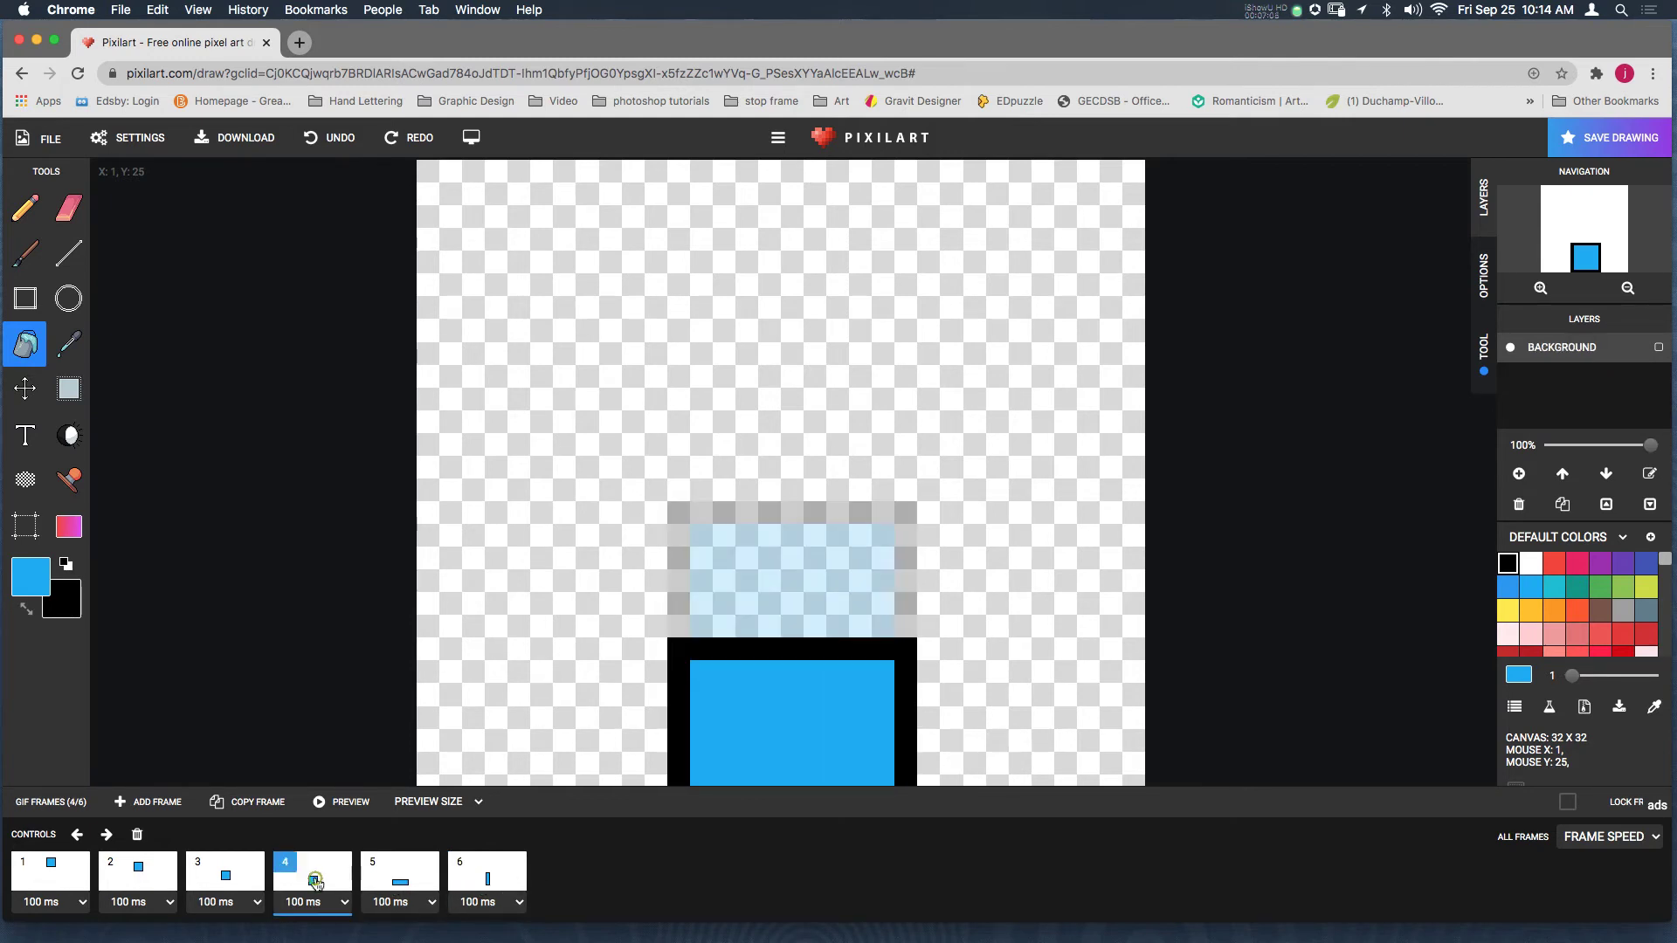
left_click(263, 805)
left_click(105, 836)
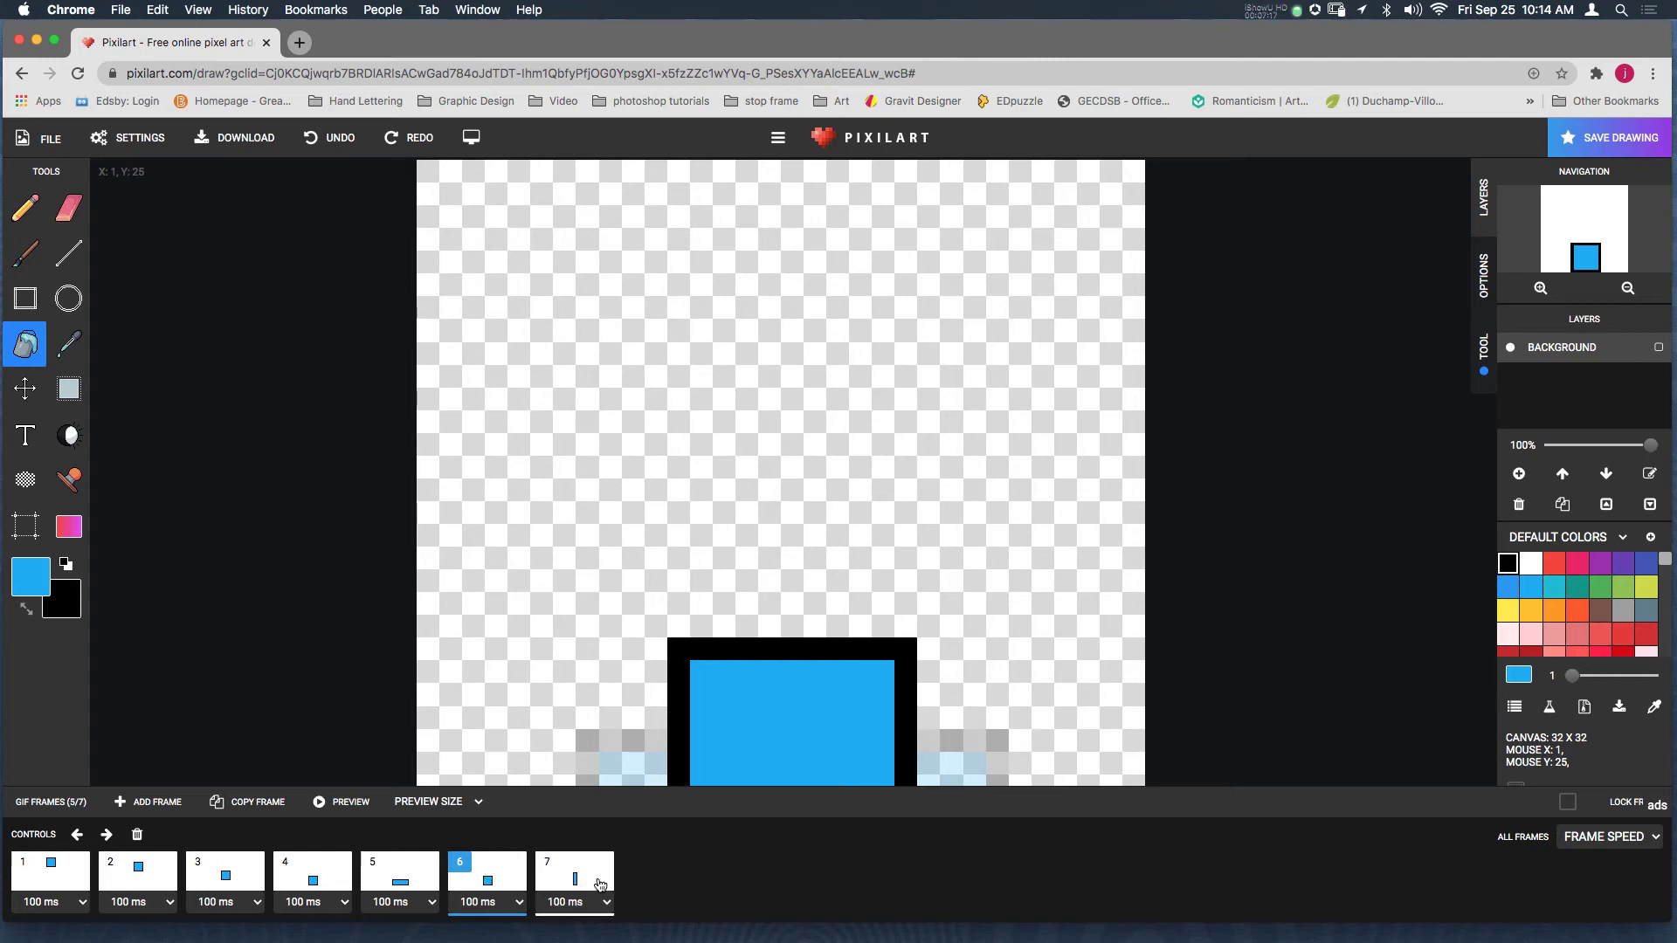
Play the seven-frame animation preview, then close it
left_click(342, 802)
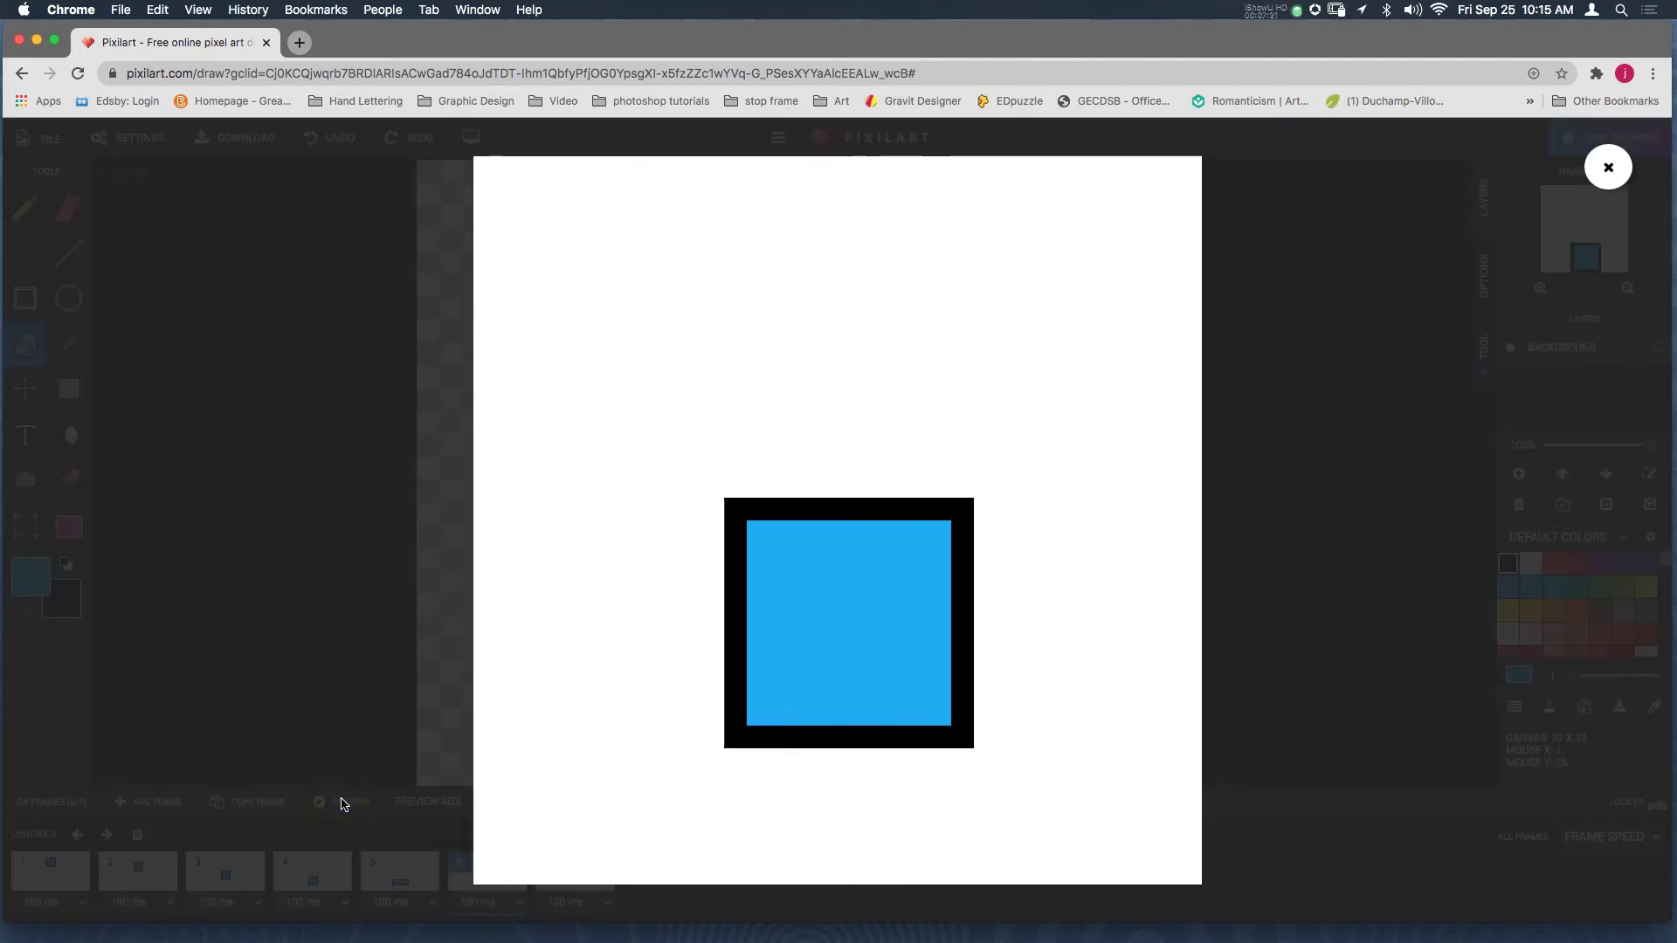
mouse_move(1121, 285)
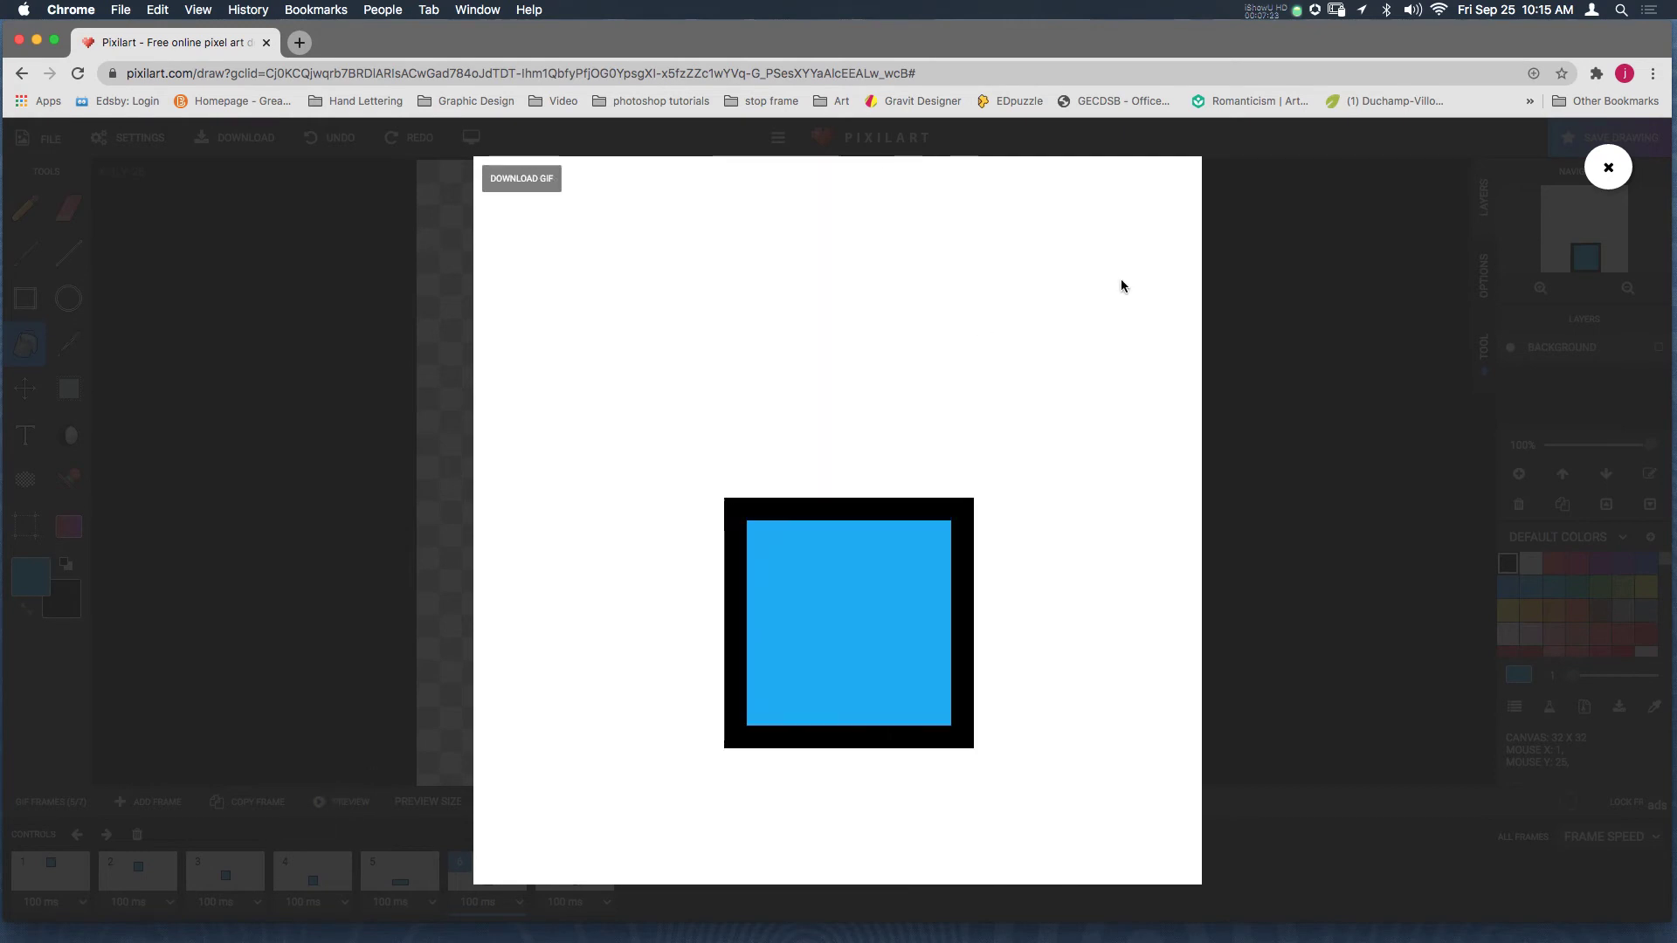
left_click(1608, 166)
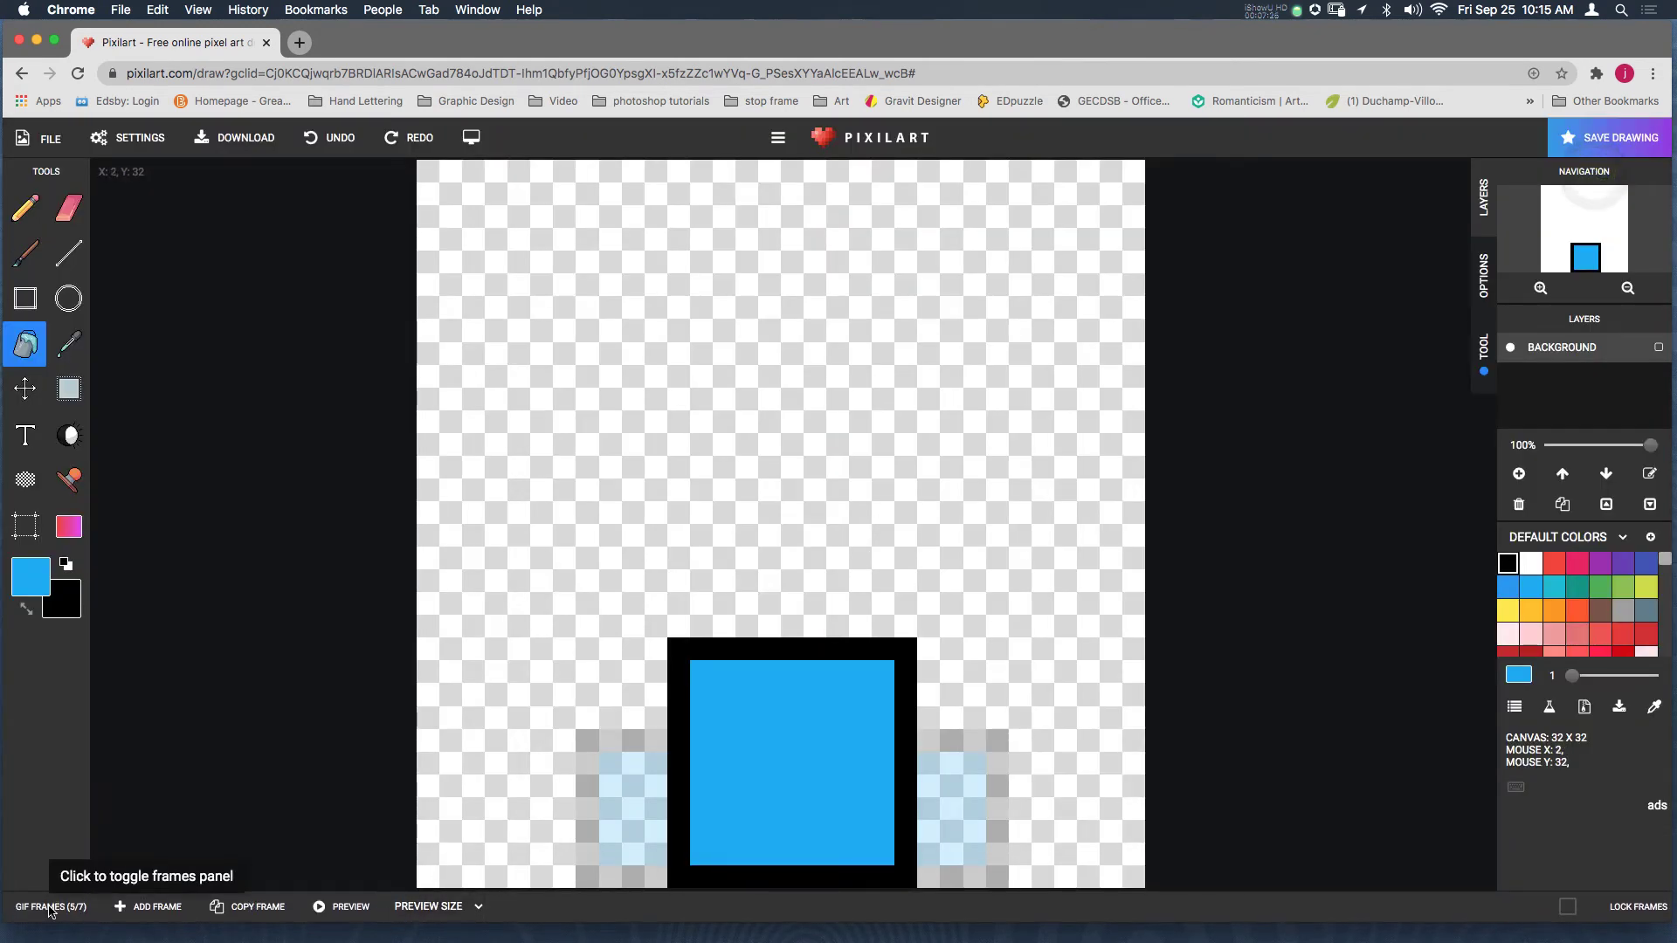
Copy frame 4's landed cube and move the copy to position 8 at the end
left_click(50, 904)
left_click(303, 884)
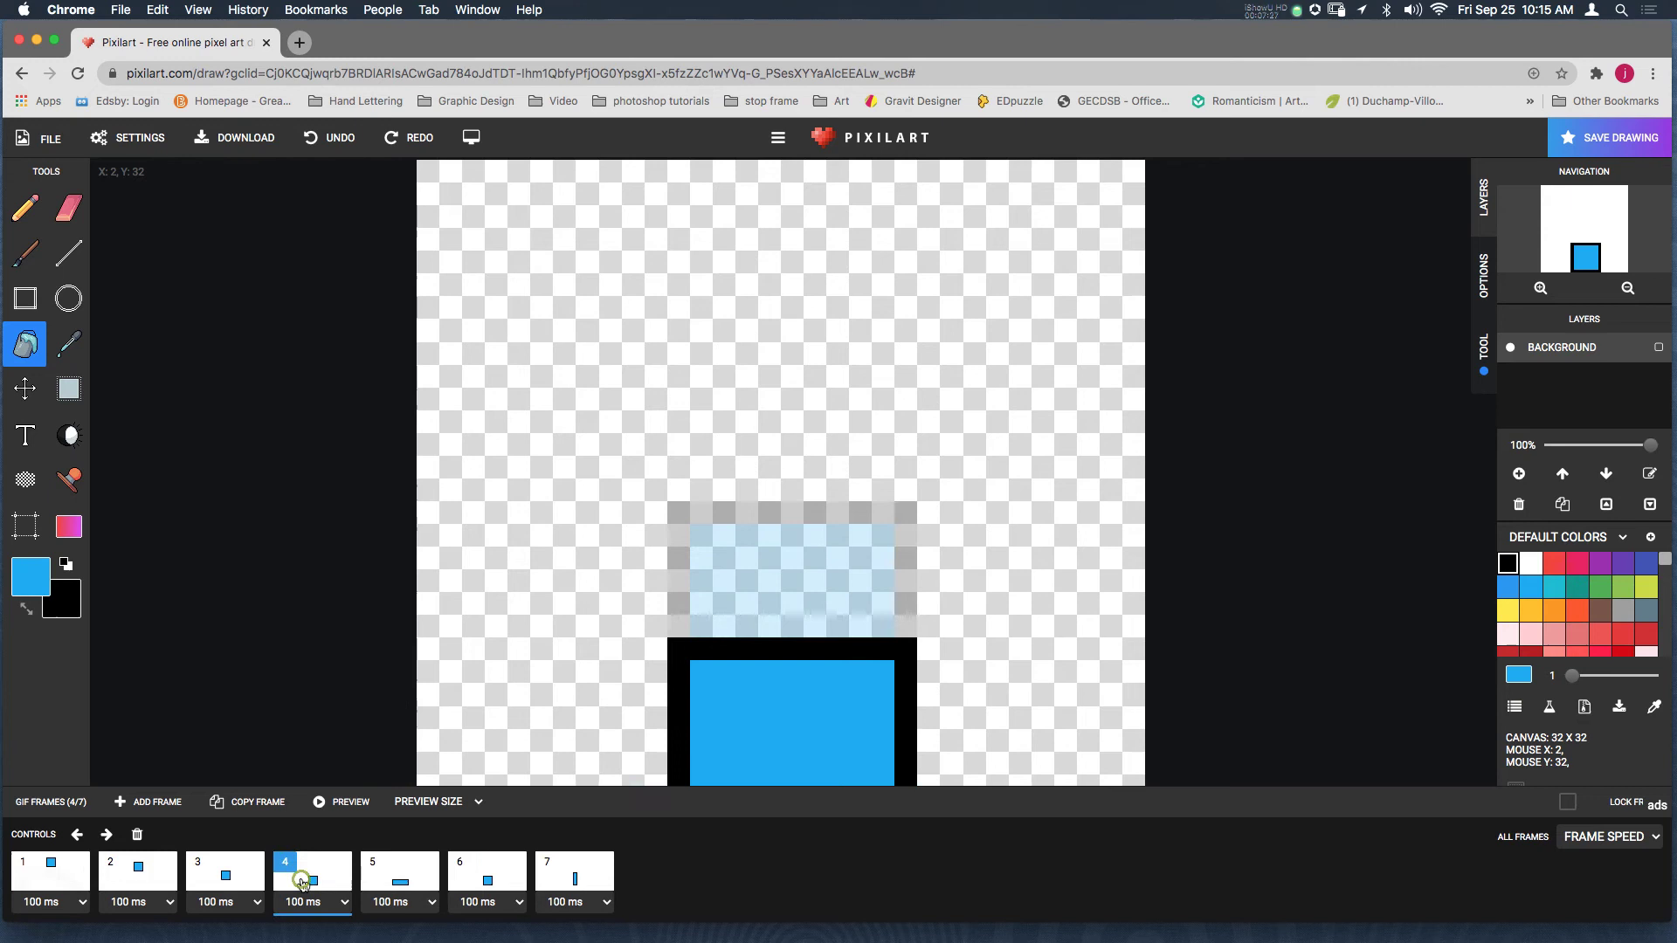
left_click(268, 809)
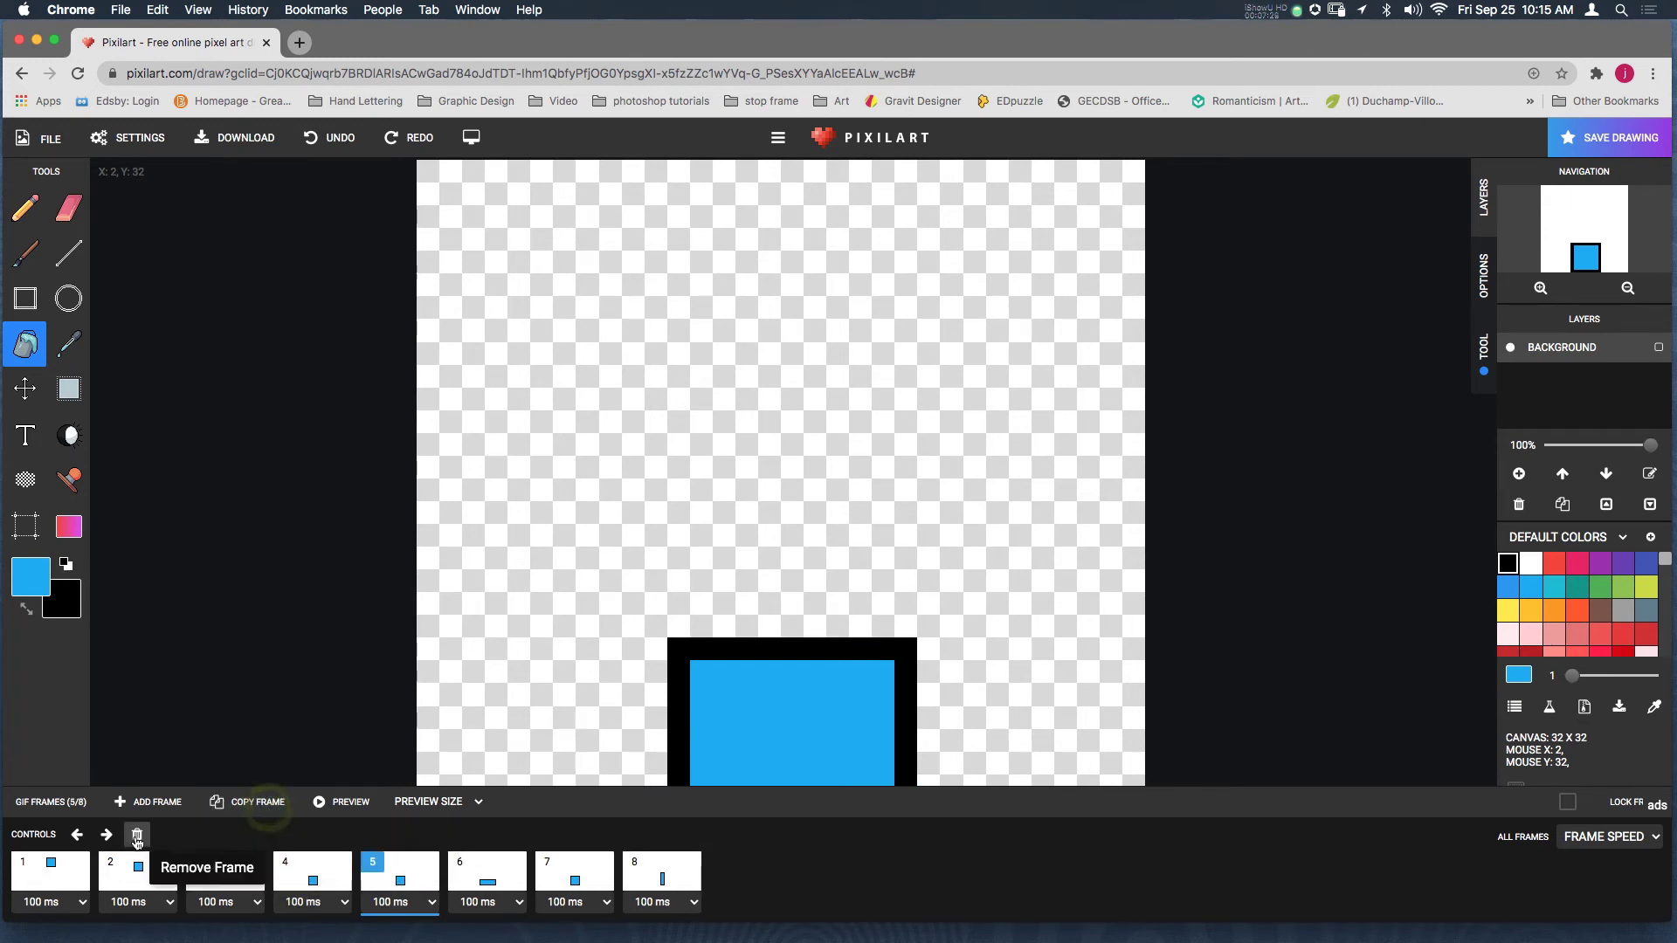
left_click(105, 835)
left_click(106, 835)
left_click(106, 835)
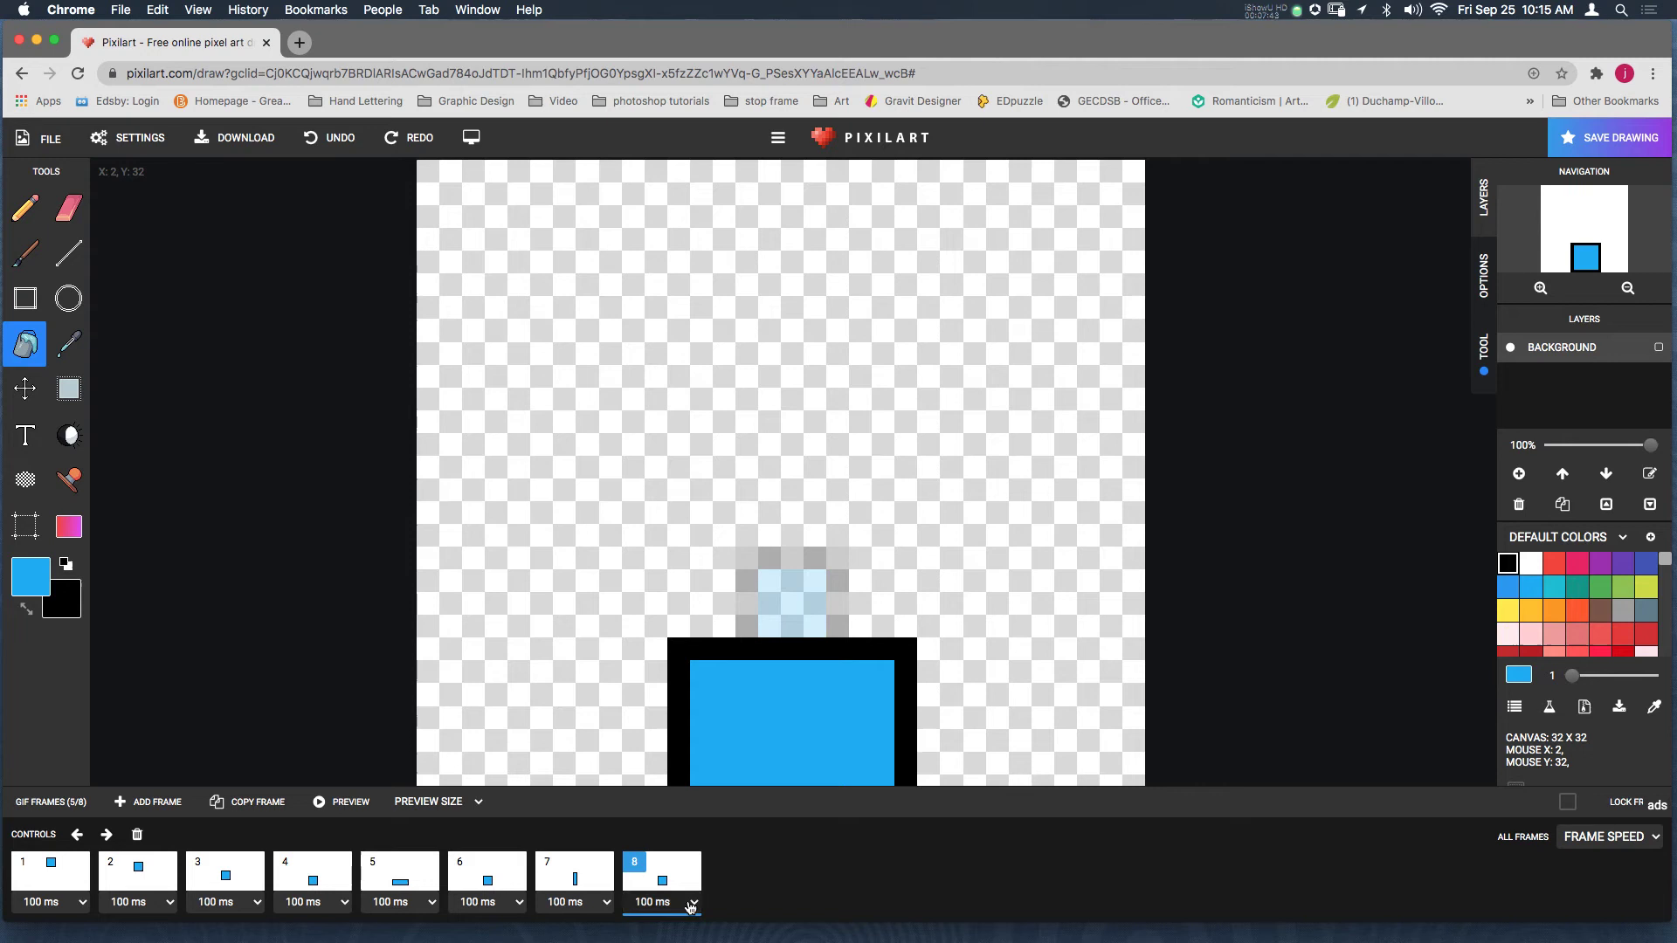
Copy frame 8 into a new frame 9 and set its duration to 500 ms
left_click(249, 802)
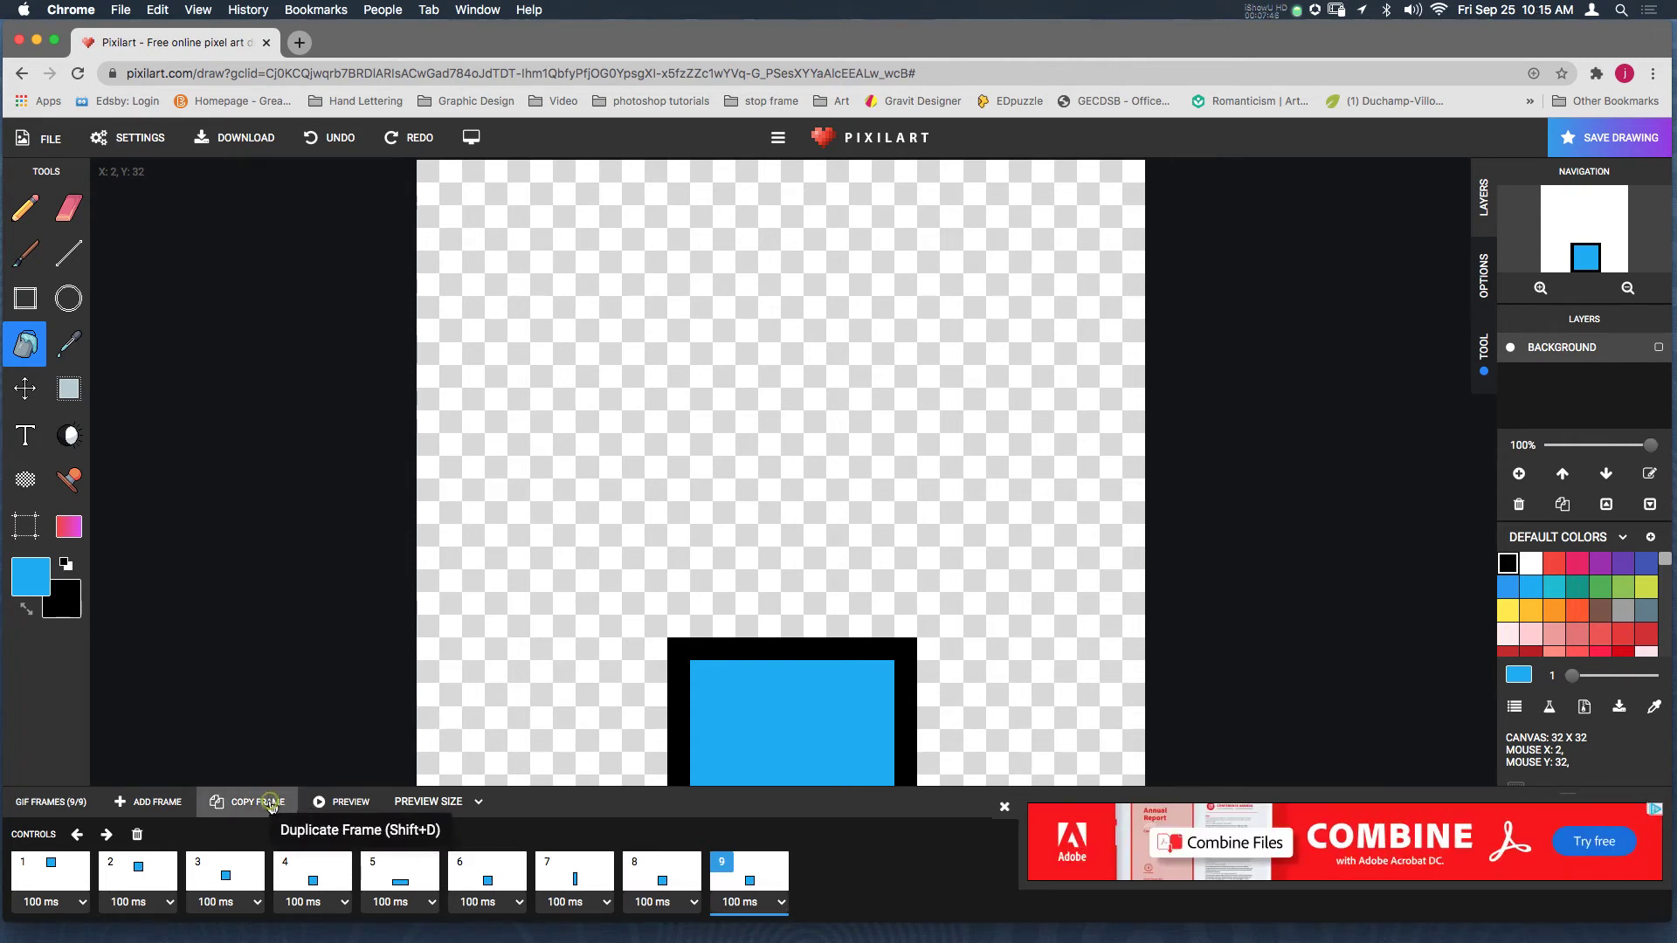
left_click(1001, 806)
left_click(144, 869)
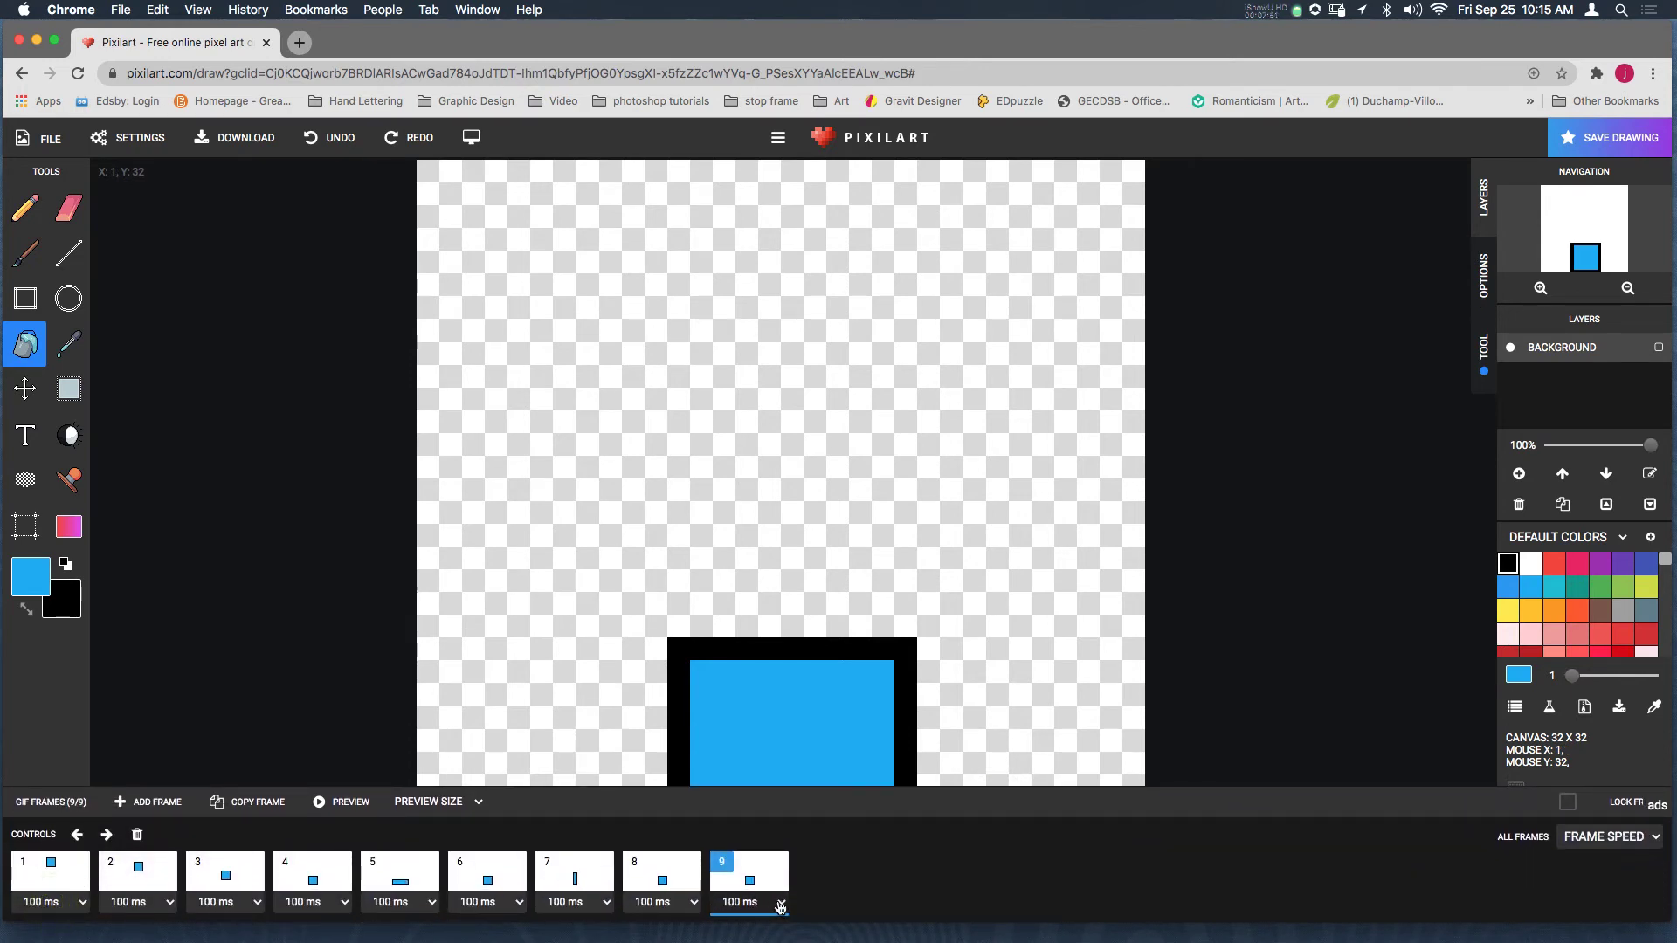
left_click(779, 904)
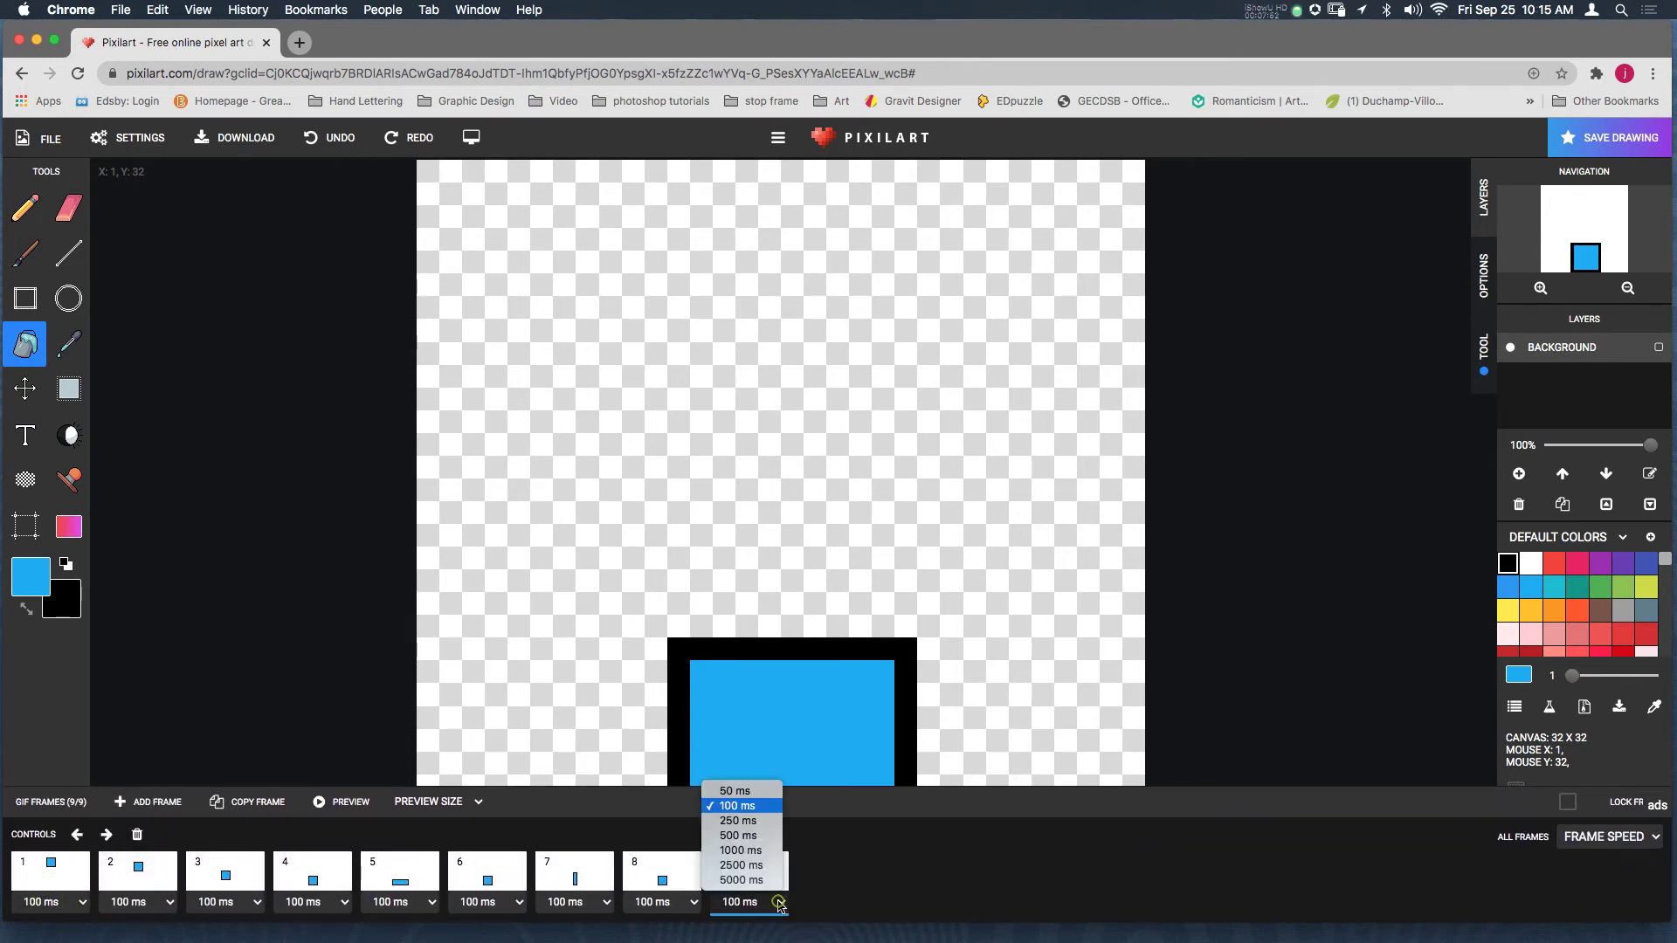
left_click(760, 839)
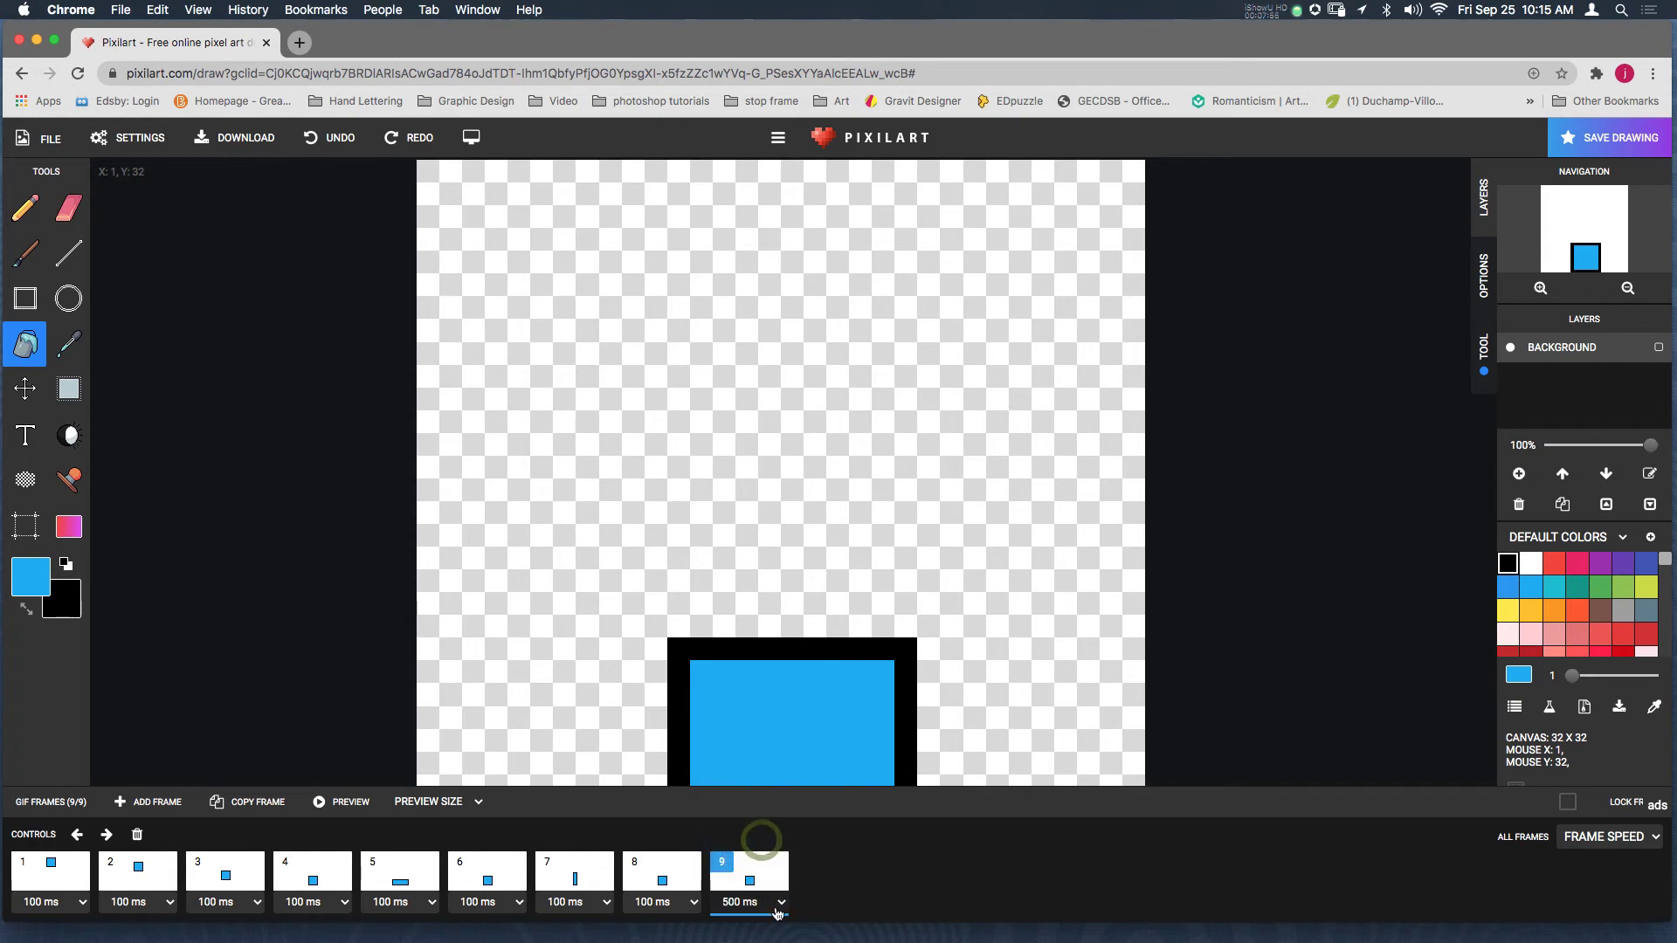
left_click(358, 802)
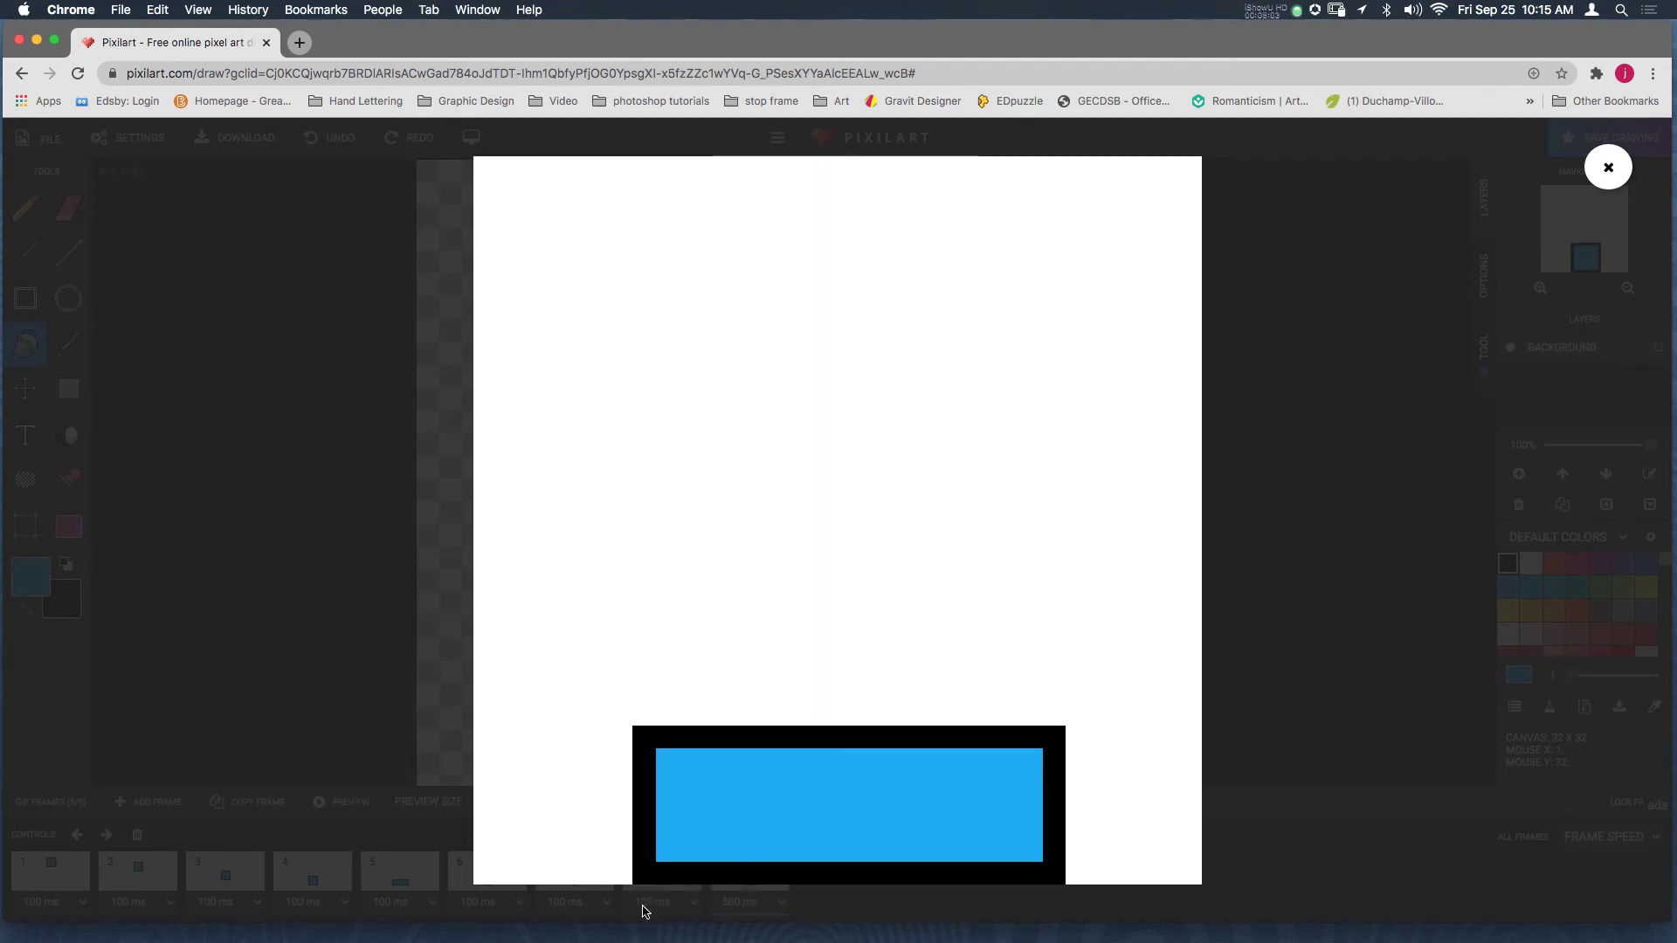
mouse_move(899, 750)
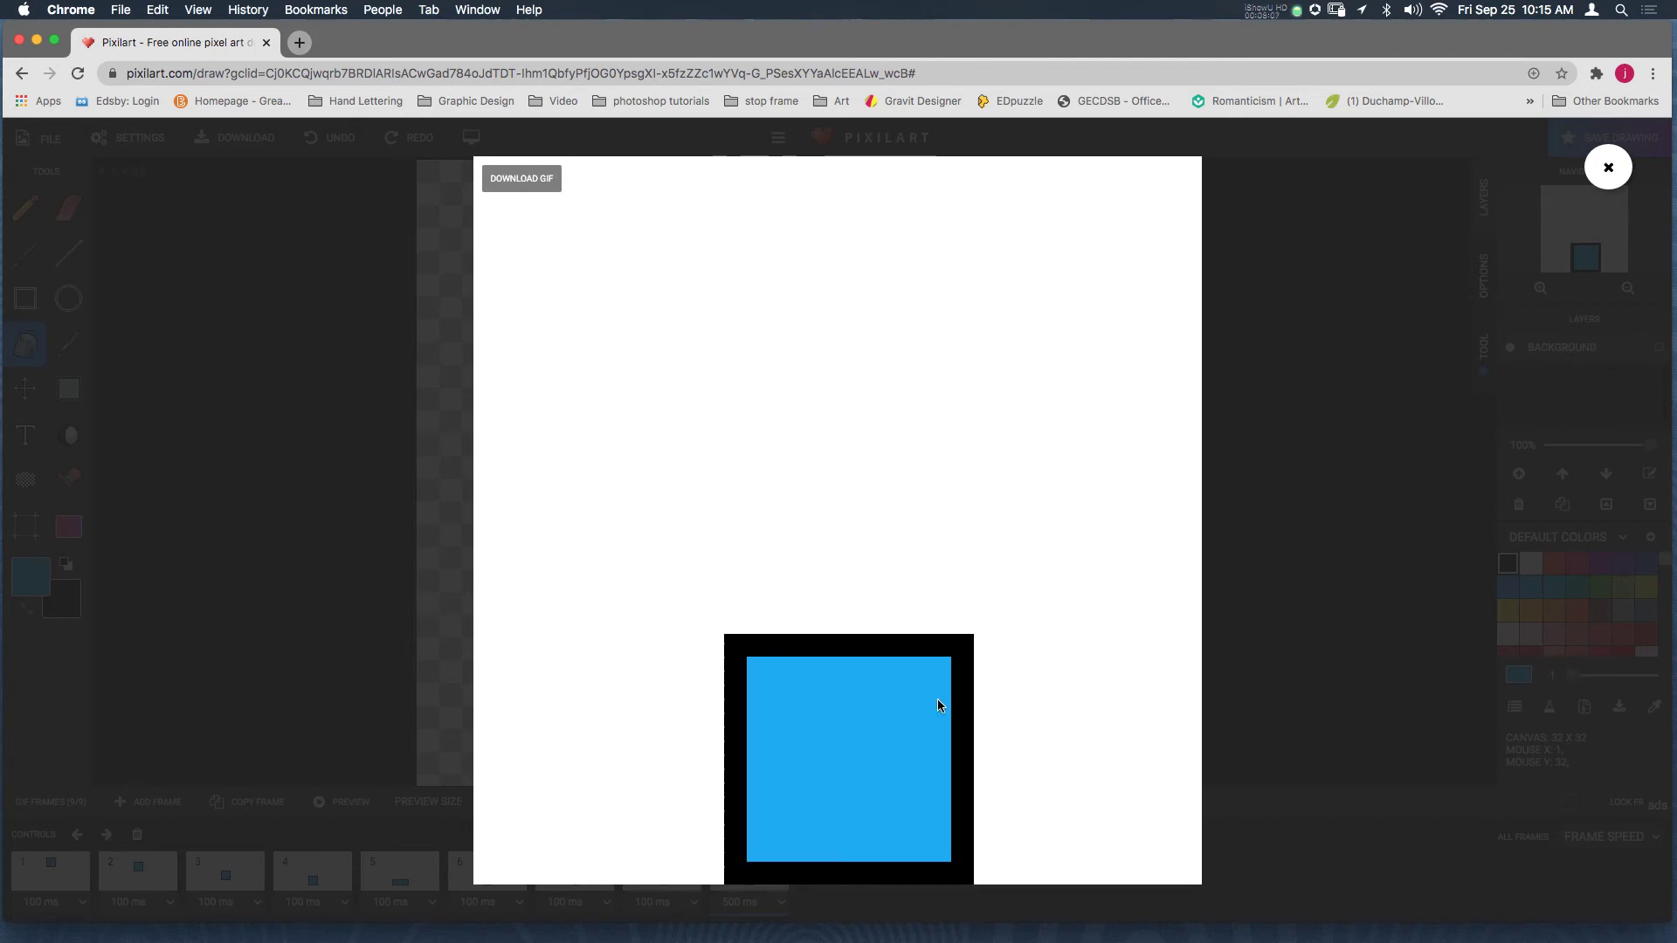
left_click(1608, 167)
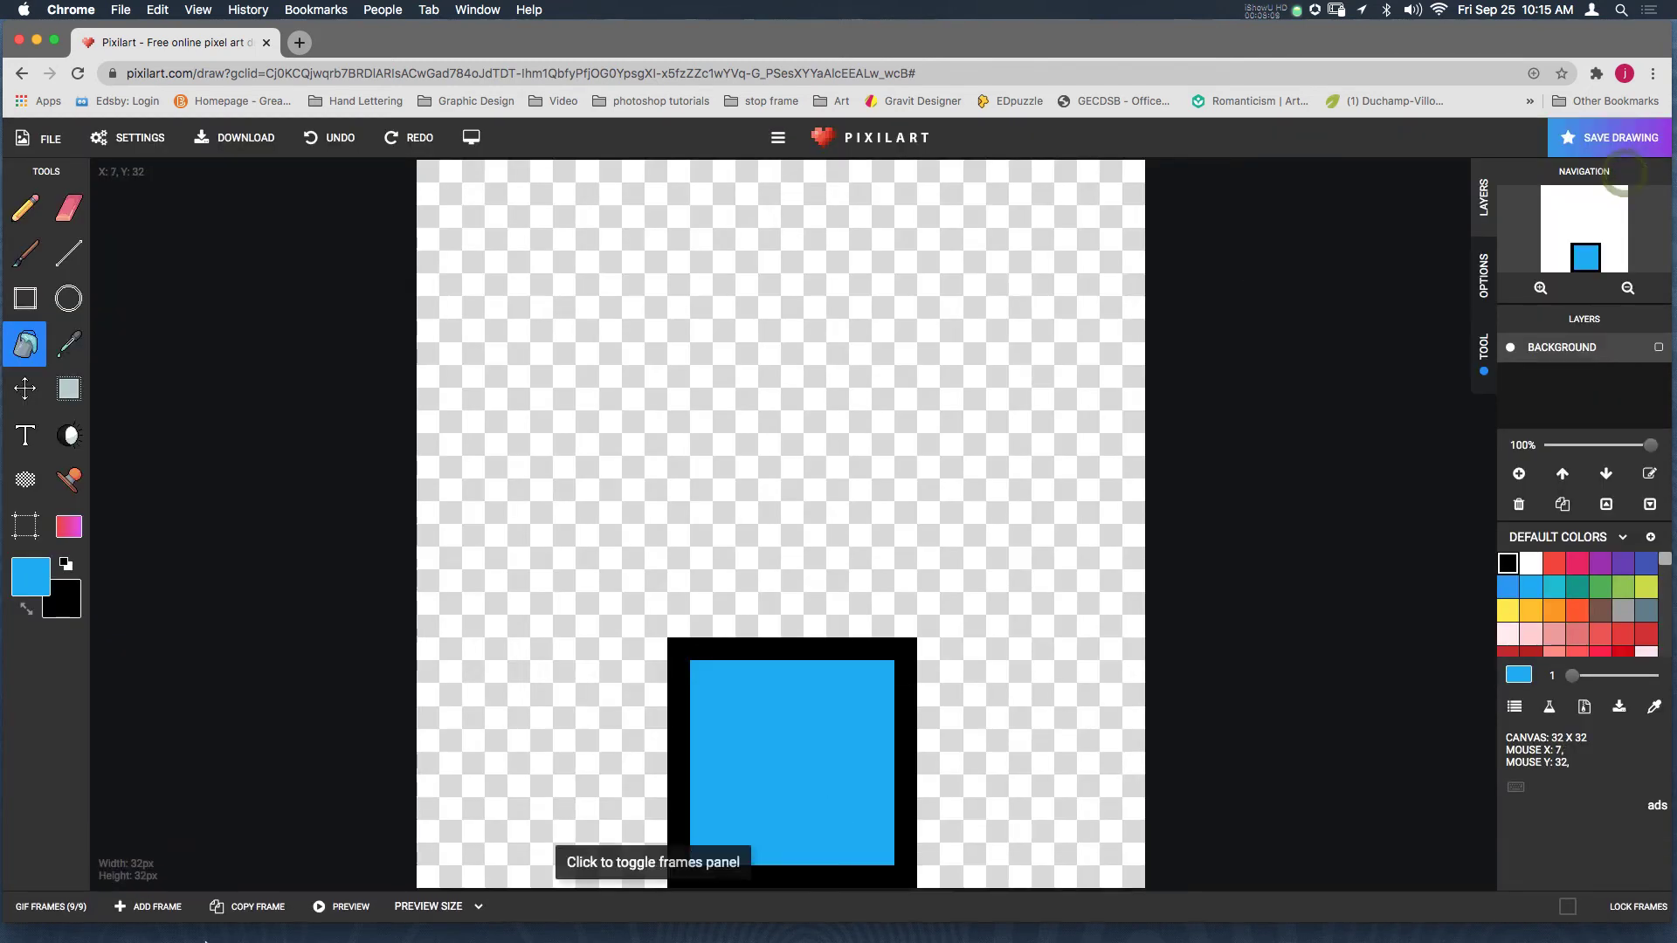
left_click(712, 906)
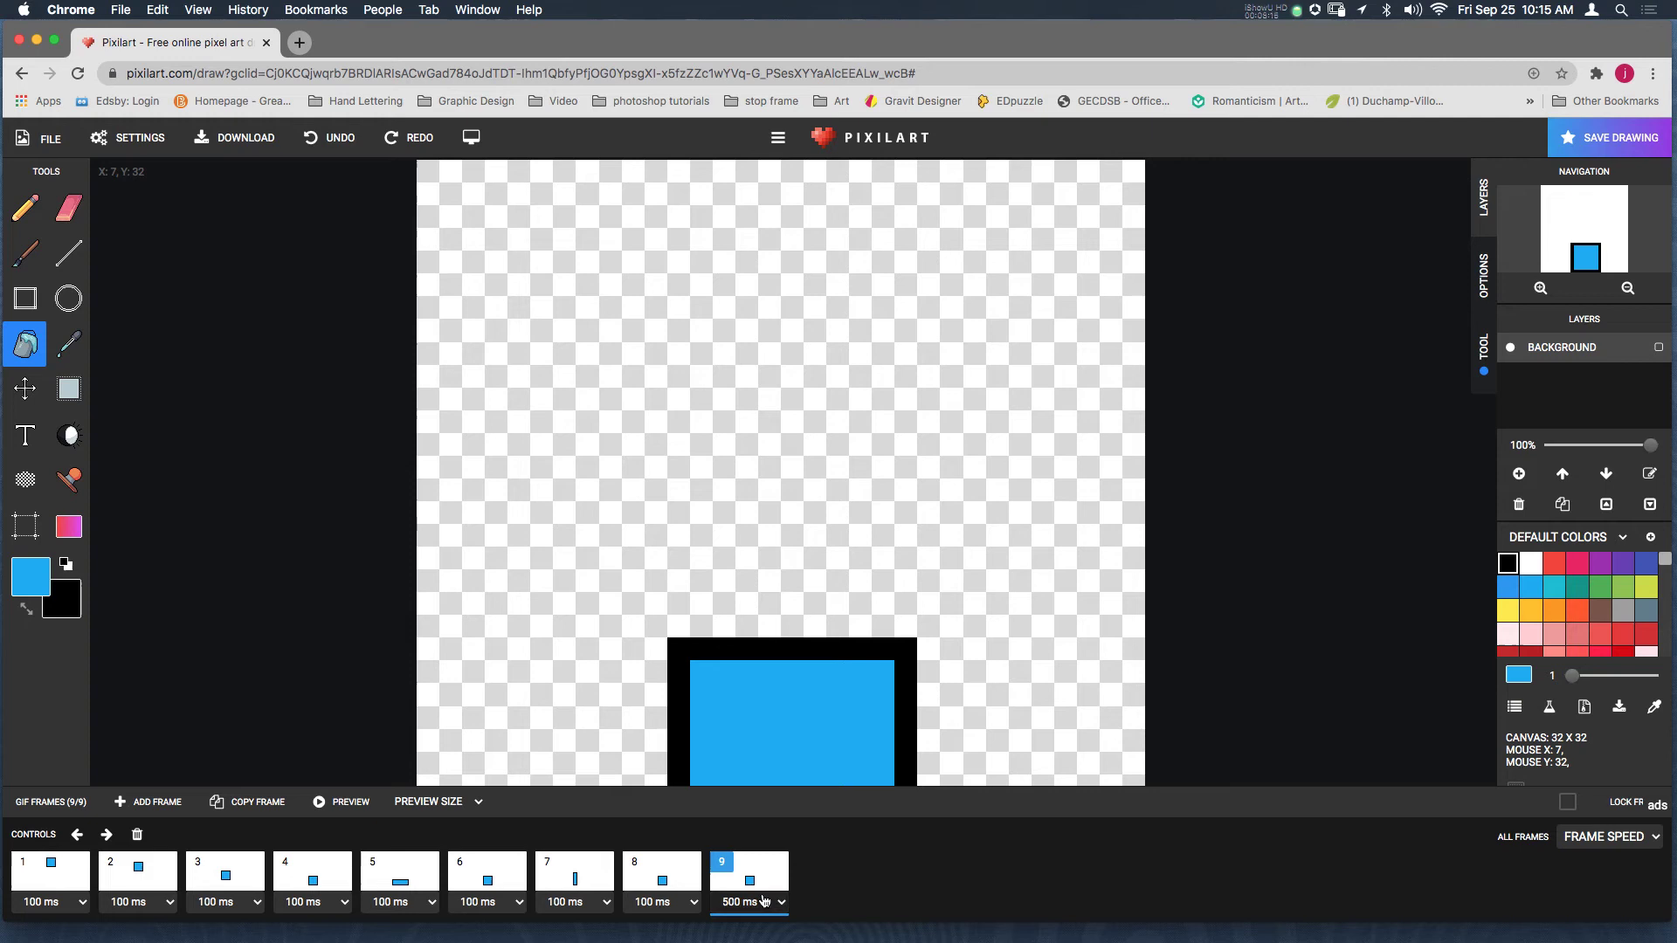
left_click(750, 895)
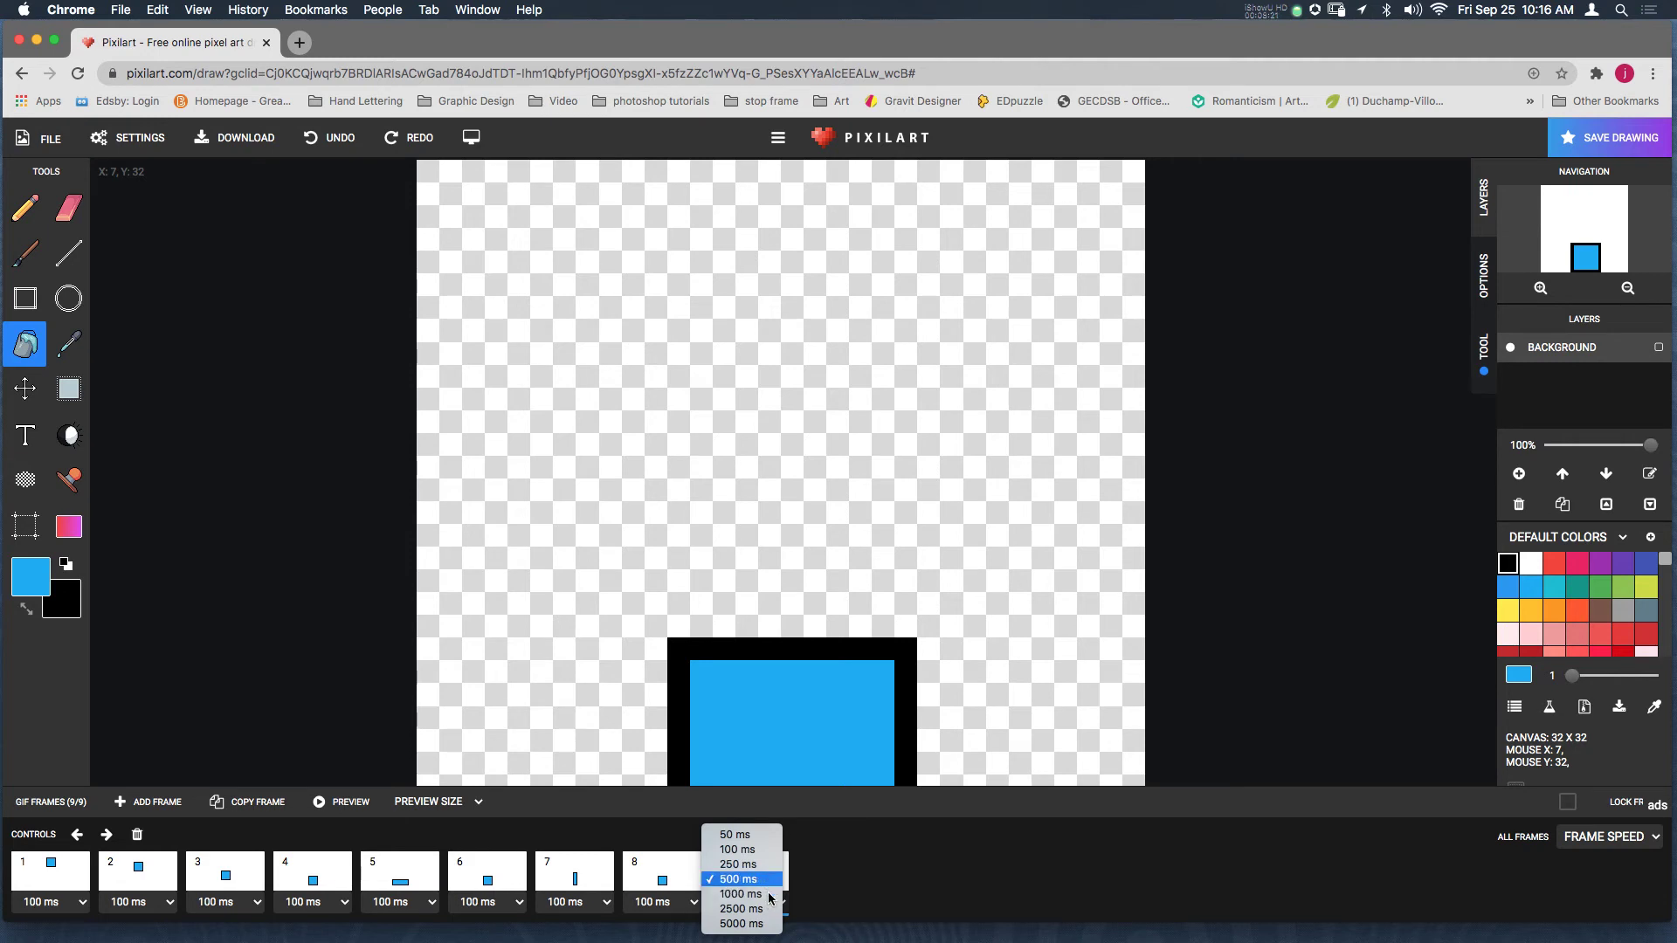
Copy frame 8 twice and frame 11 once, extending the animation to twelve frames
left_click(853, 810)
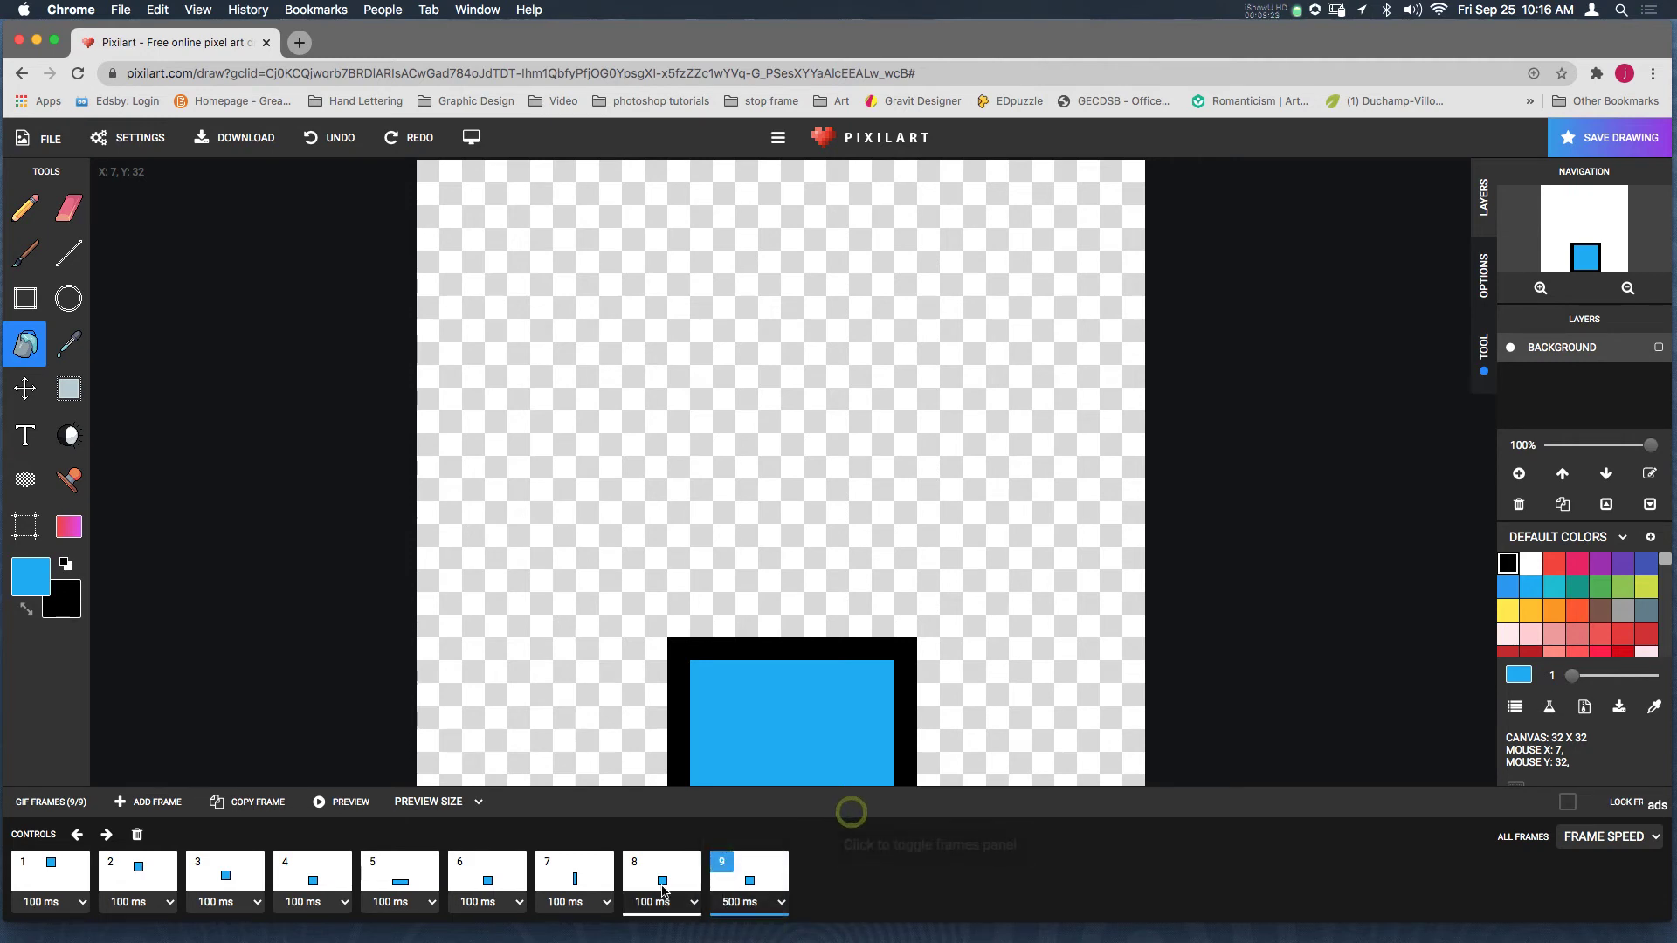
left_click(677, 866)
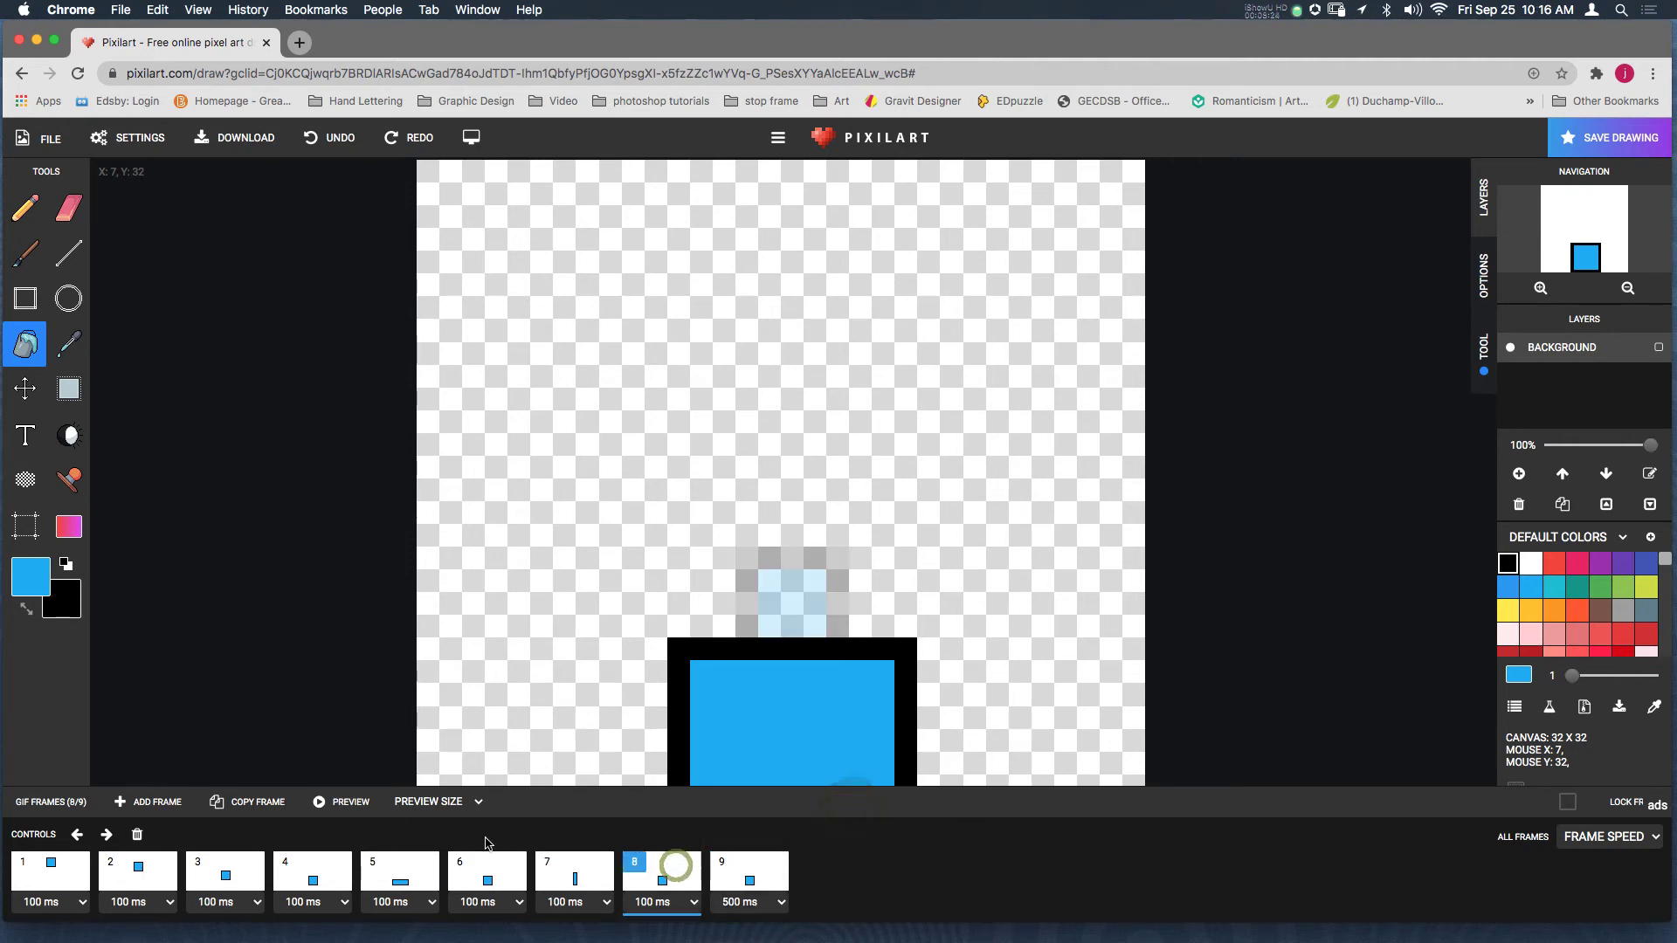
left_click(270, 802)
left_click(276, 803)
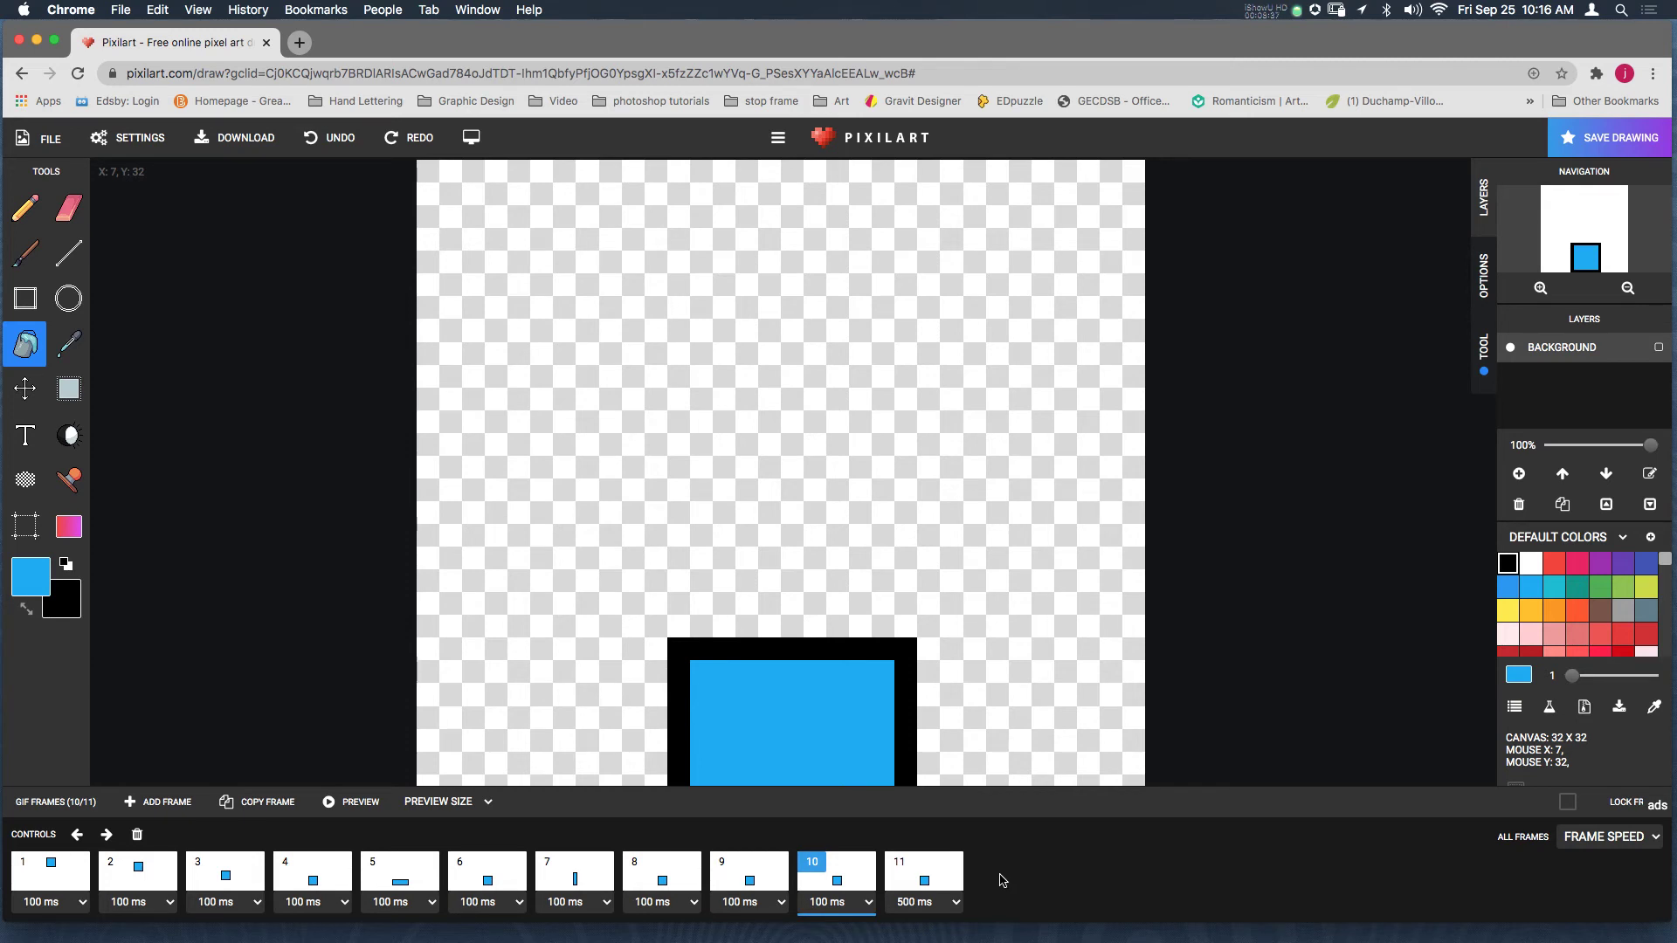
left_click(914, 883)
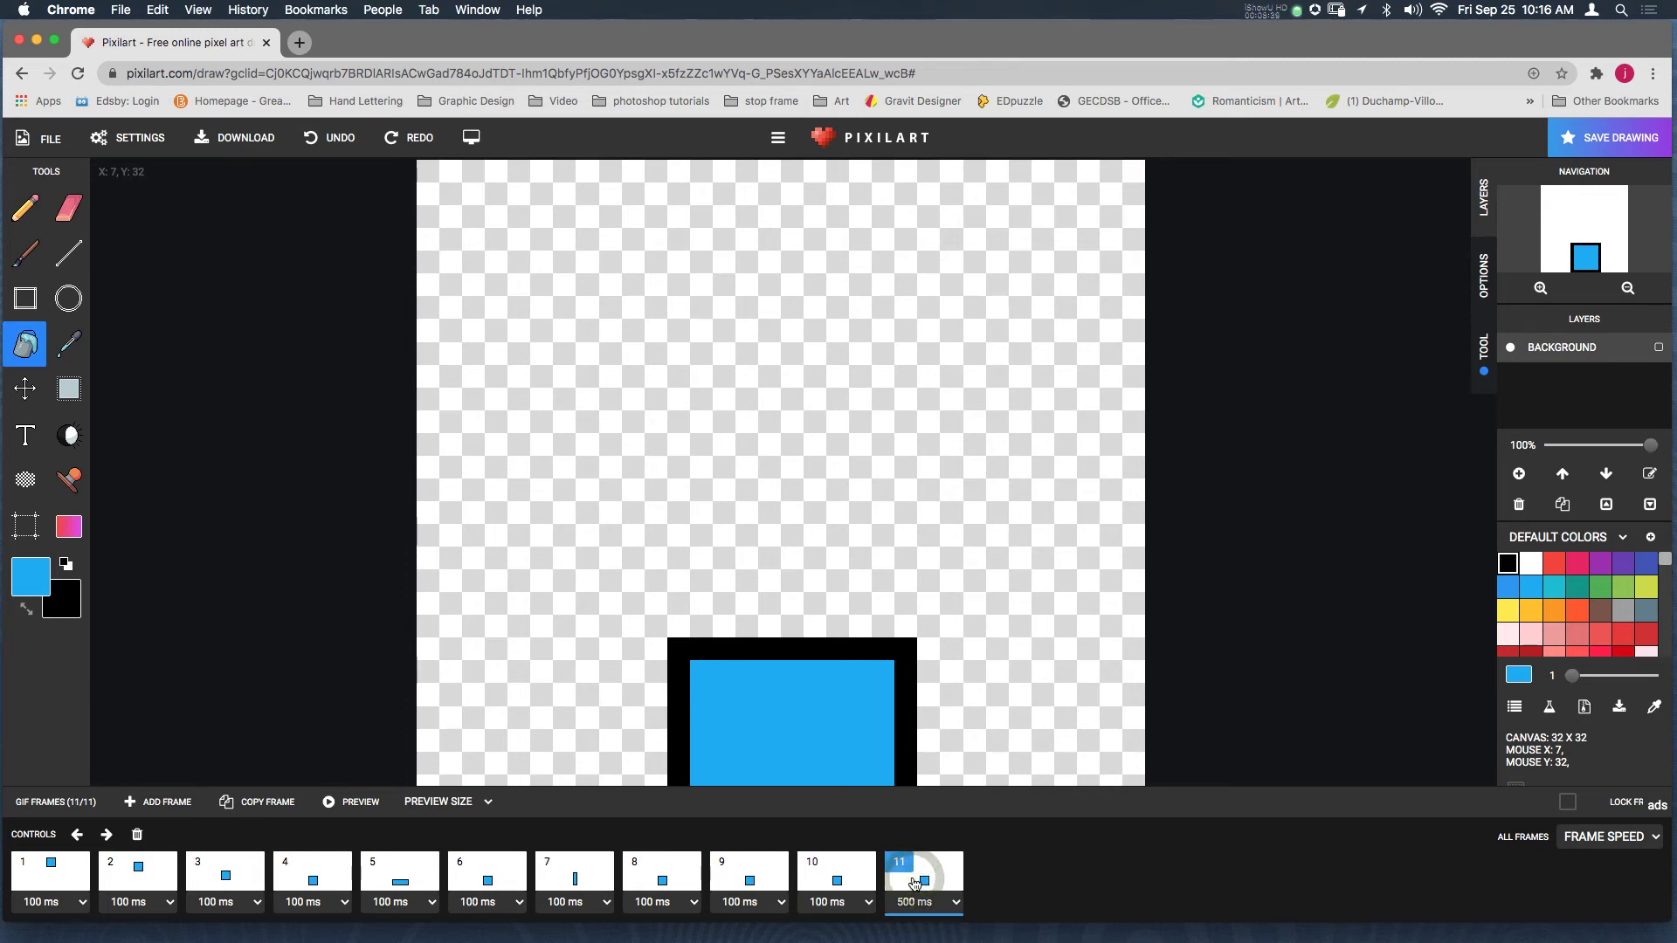
left_click(254, 802)
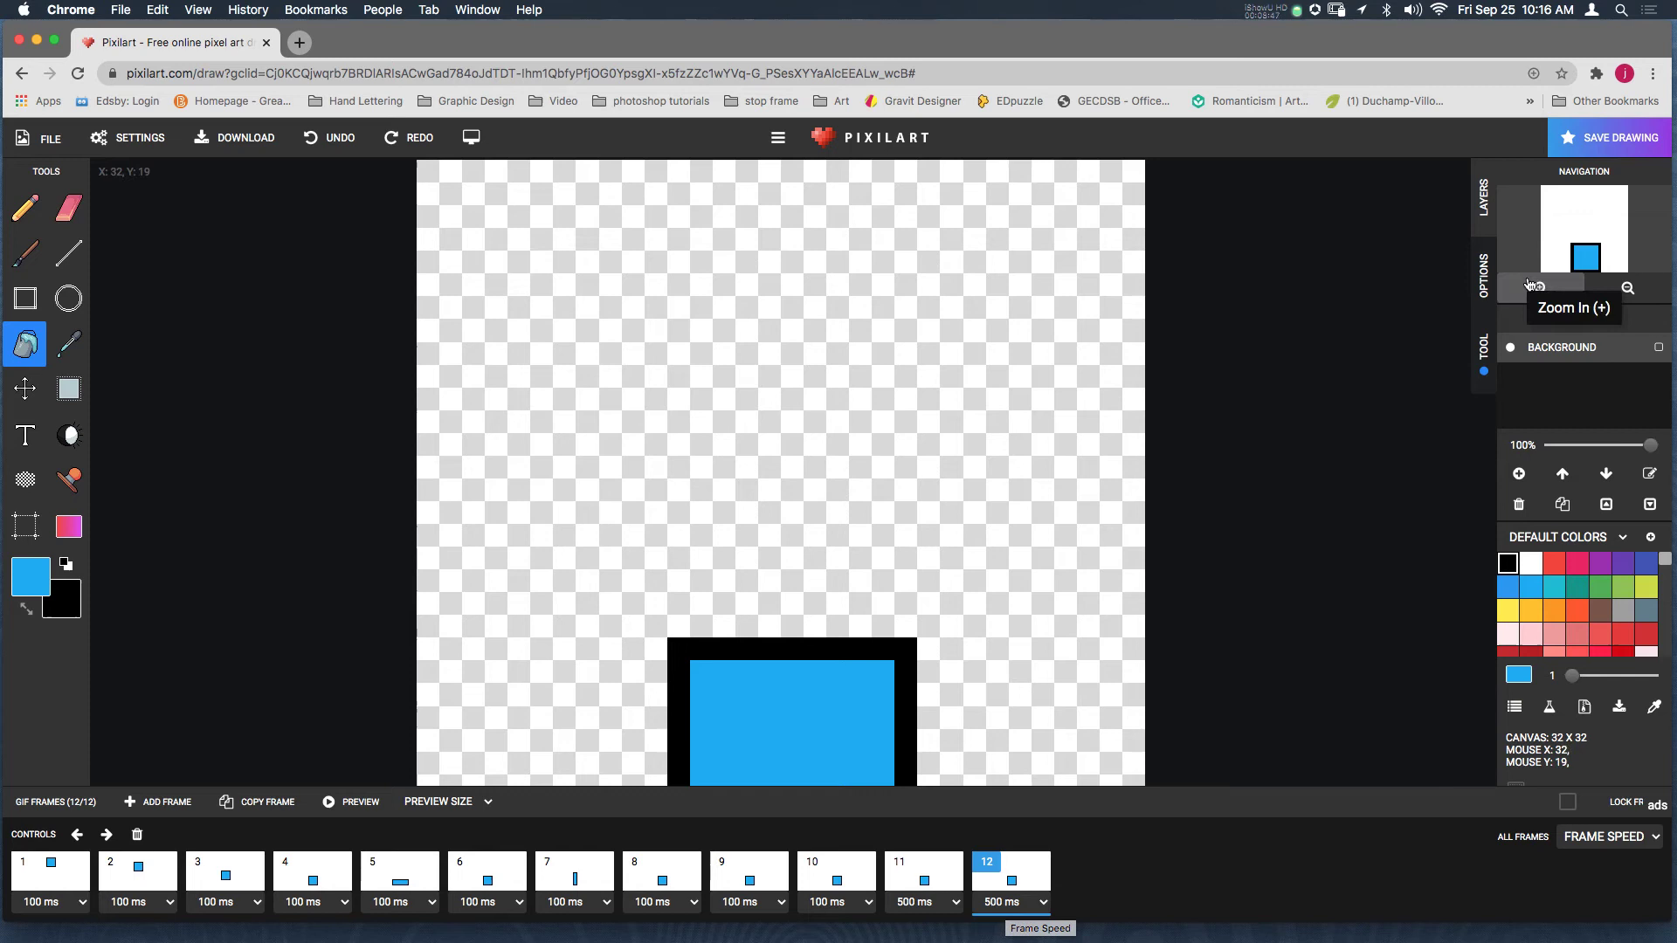
Hide the Background layer and play the twelve-frame animation preview
left_click(1511, 348)
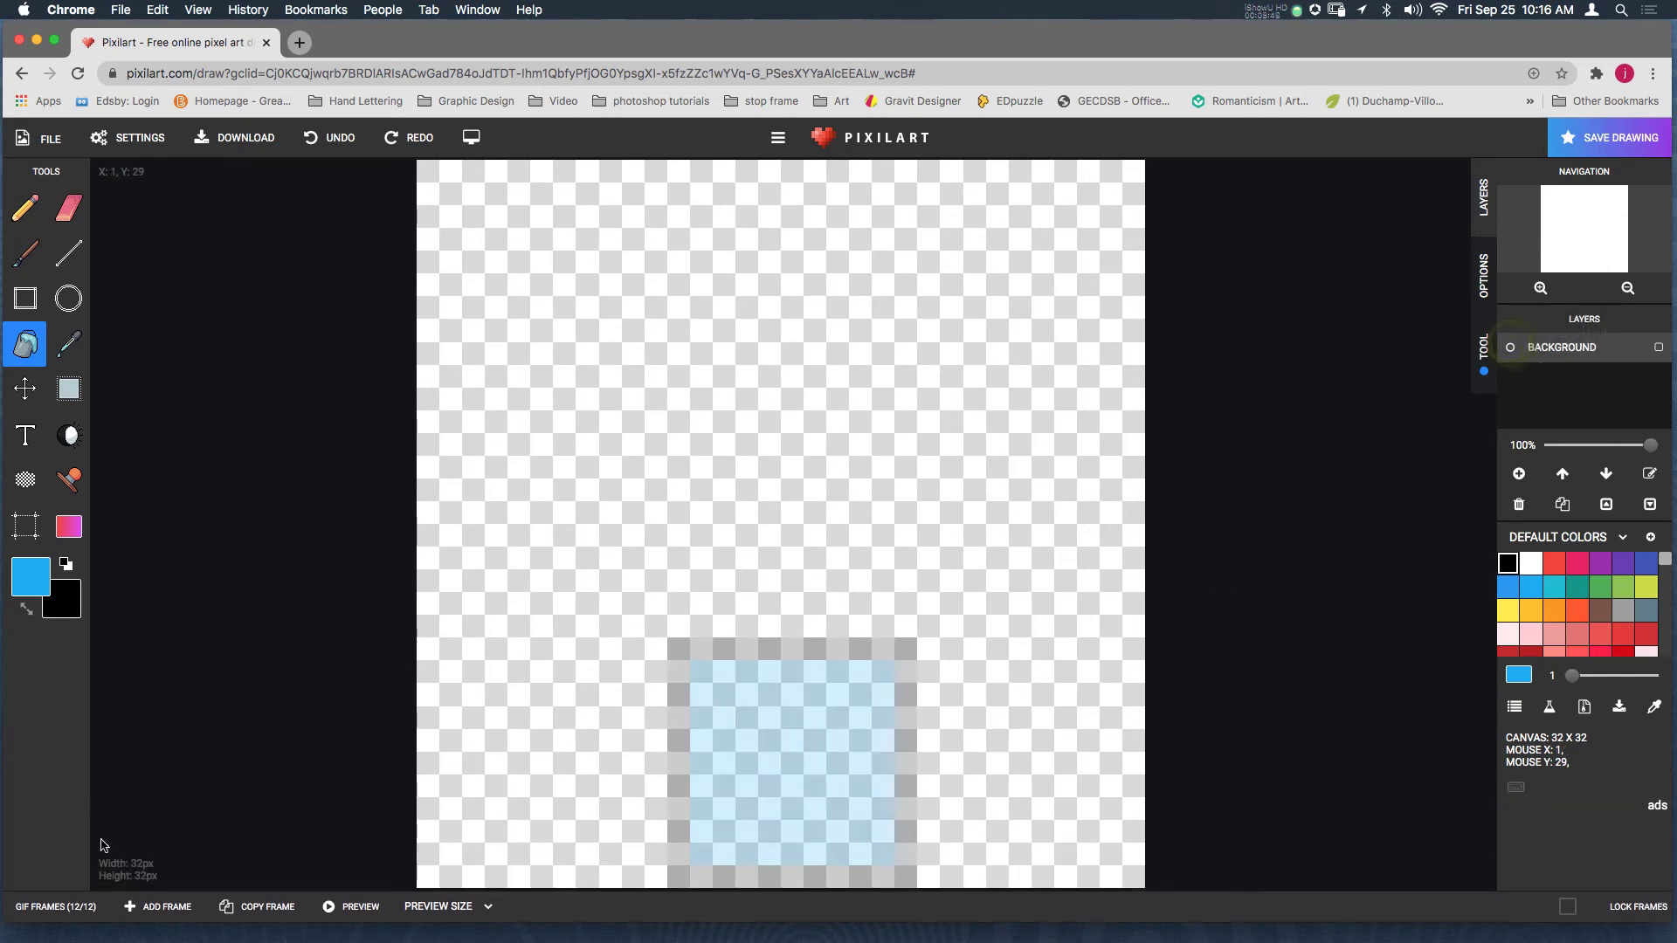
left_click(74, 905)
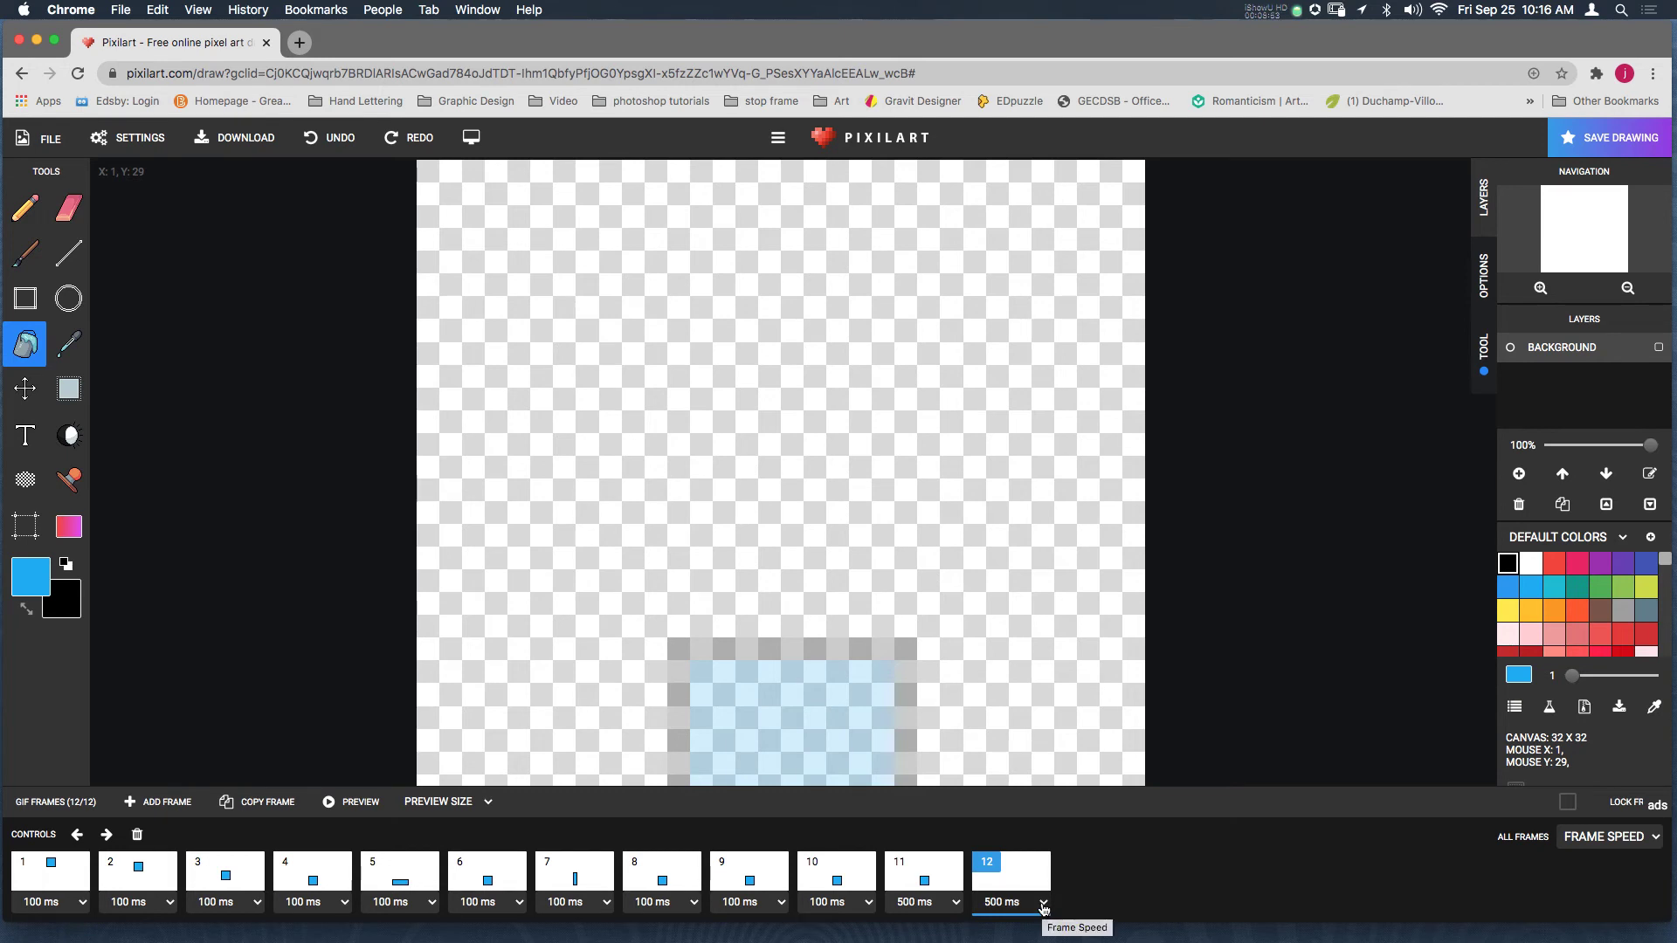
left_click(331, 803)
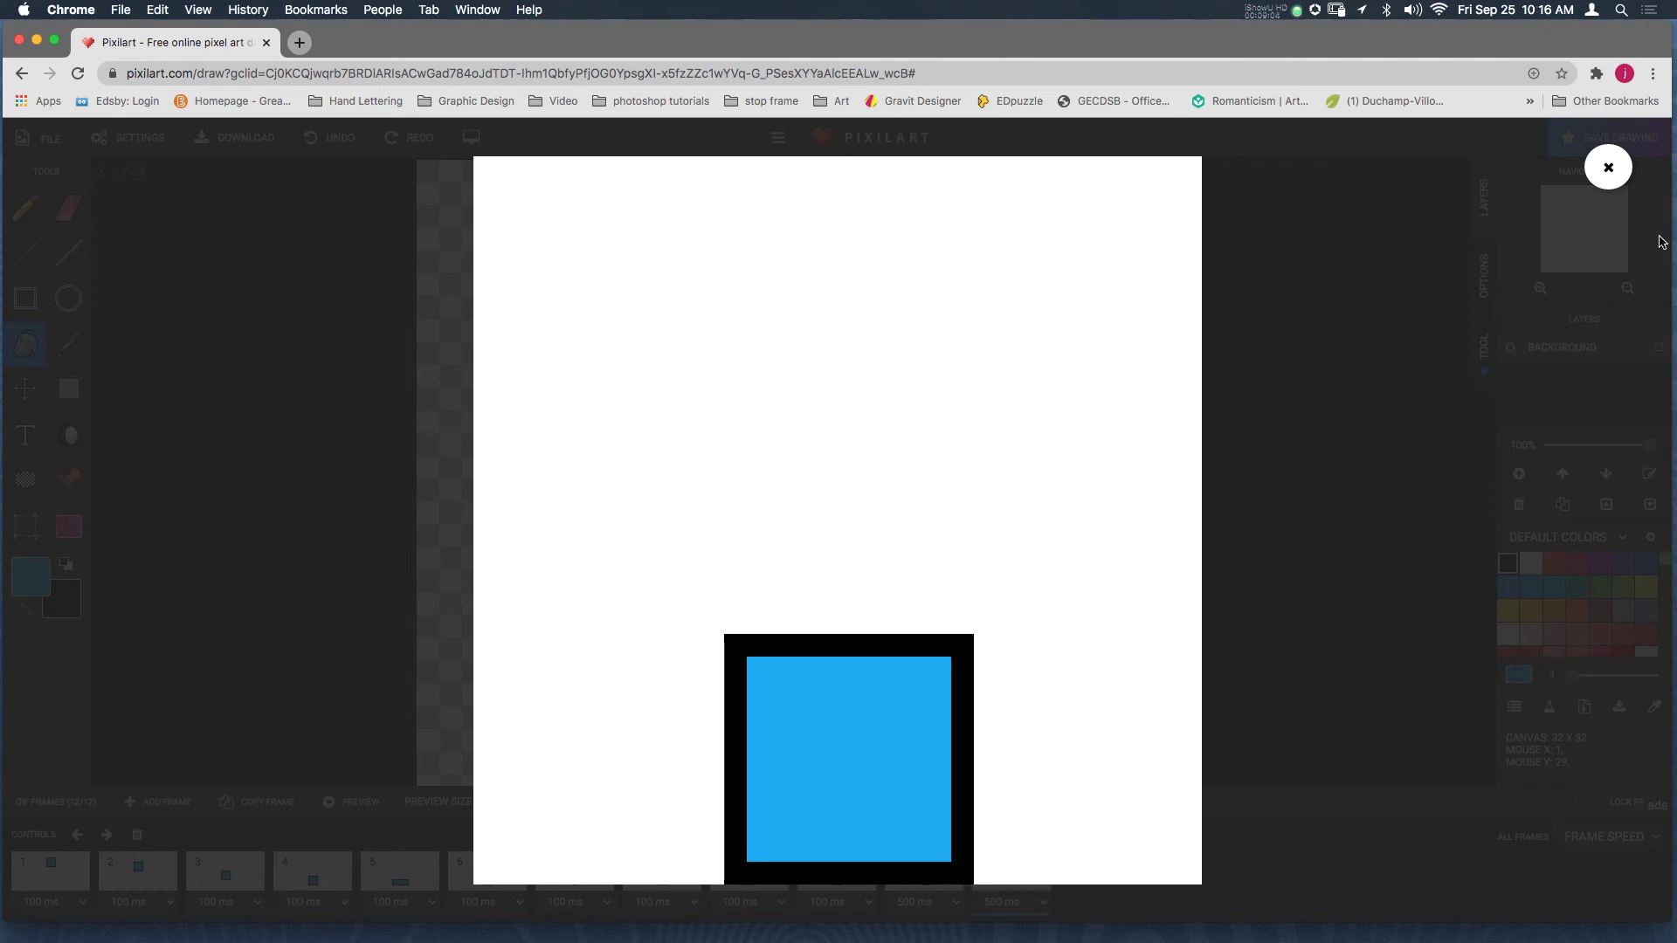
Close the preview and save the drawing as 'blue cube drop animation.pixil'
left_click(1608, 167)
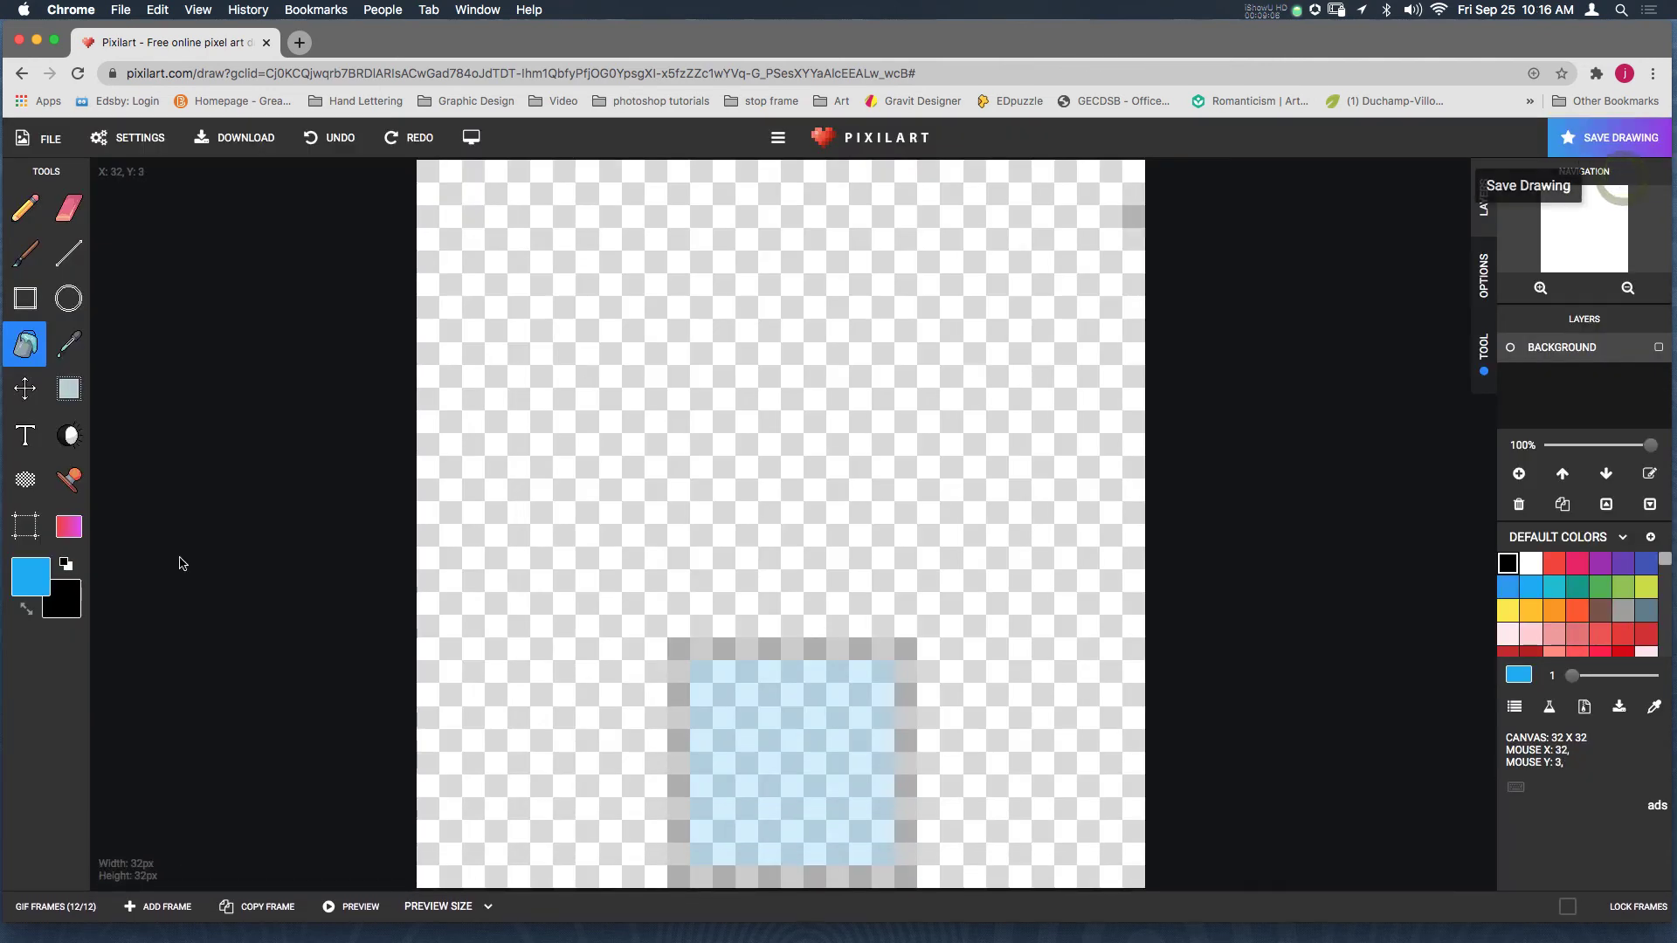
left_click(58, 153)
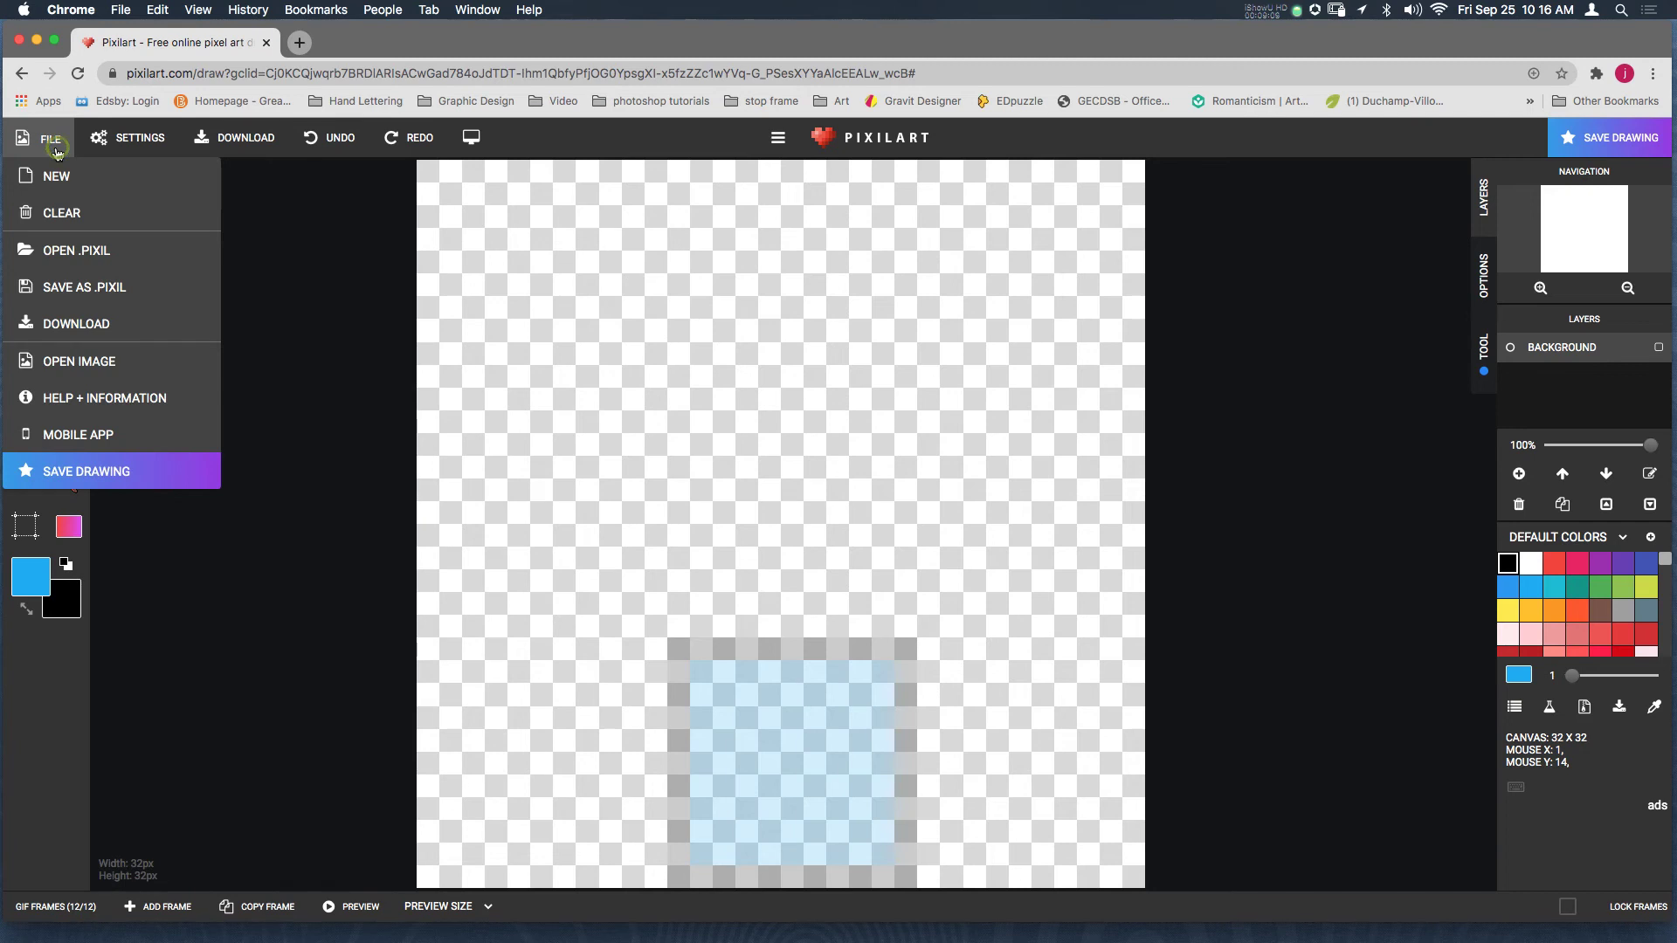
left_click(81, 292)
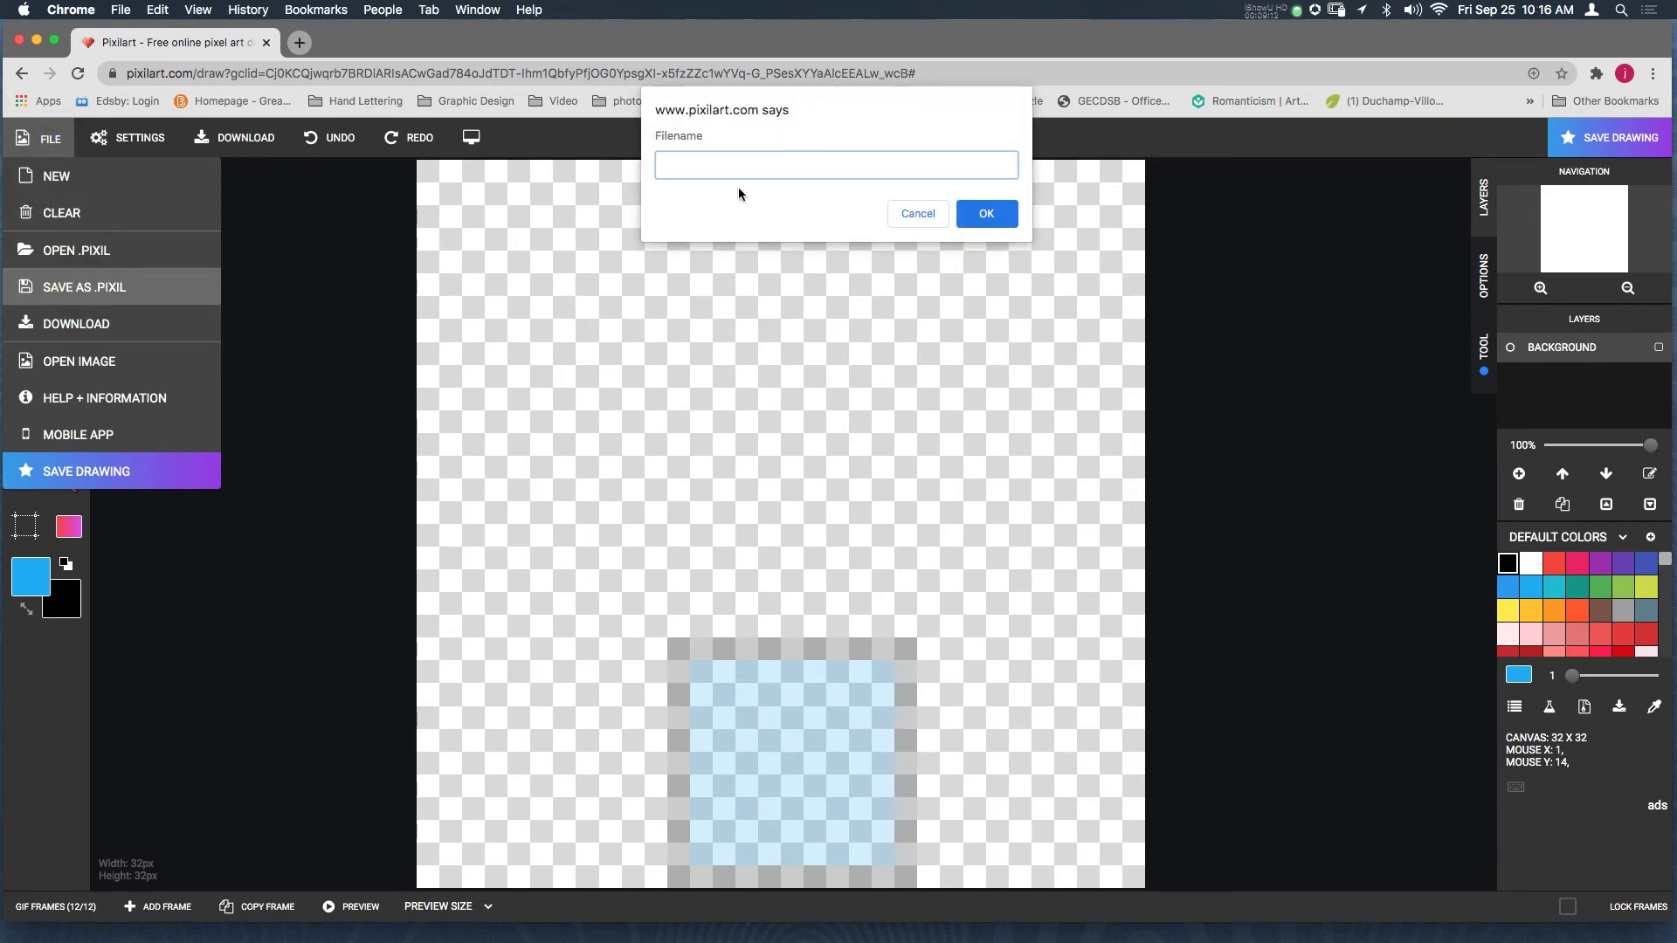
type("blue cube drop")
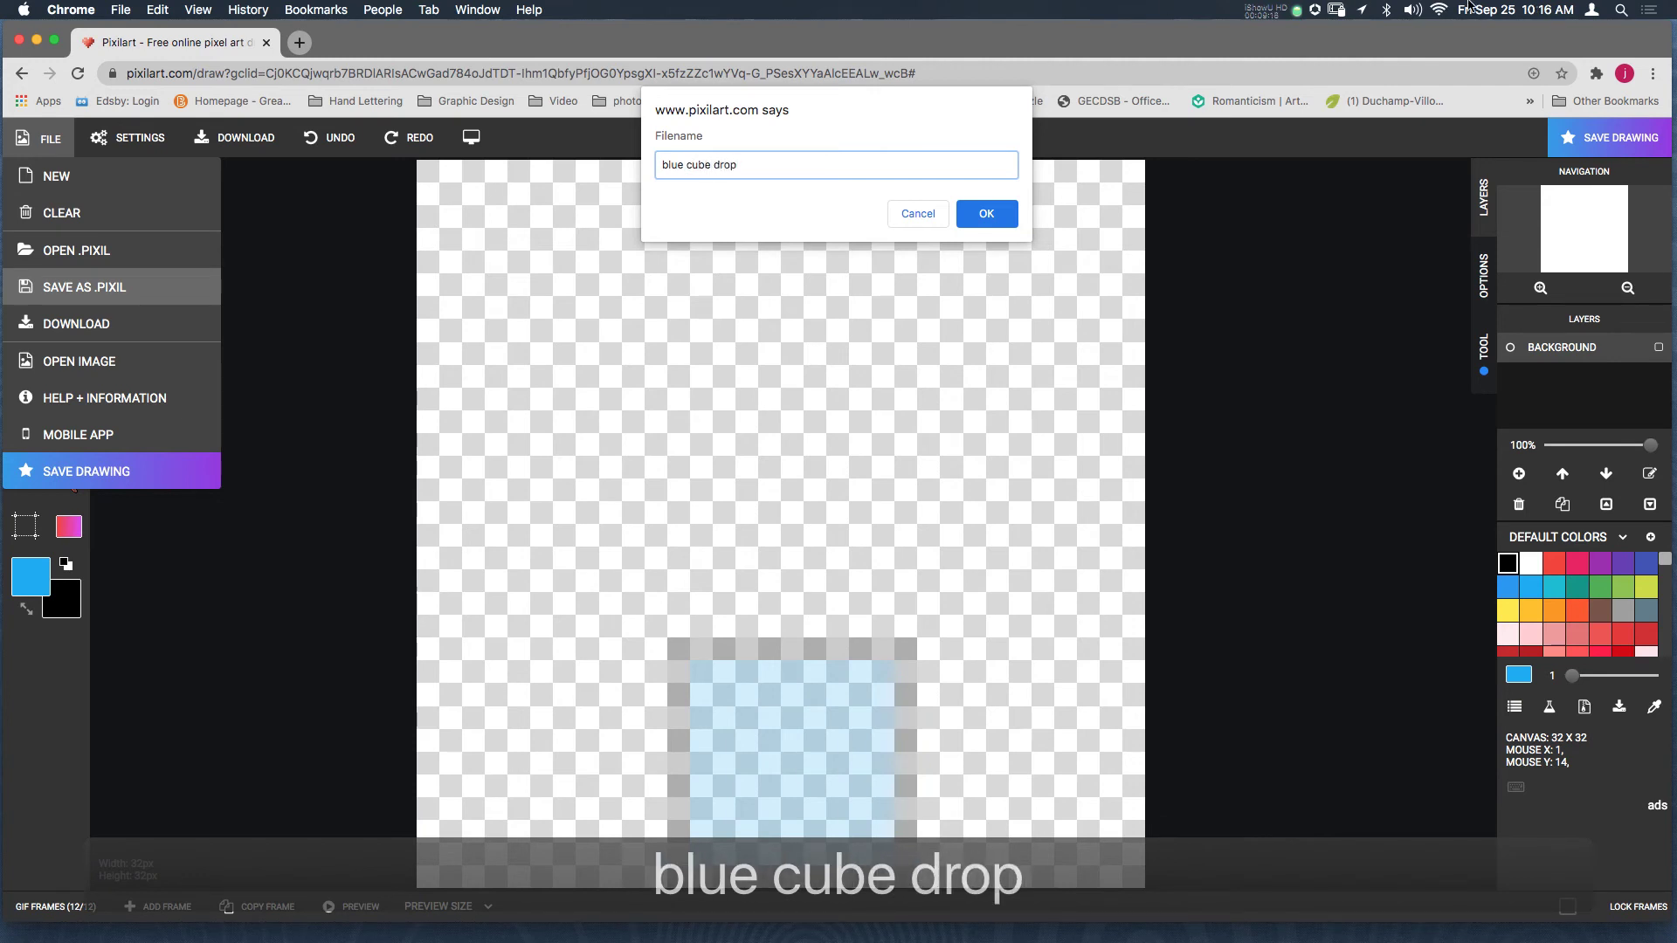
left_click(1262, 10)
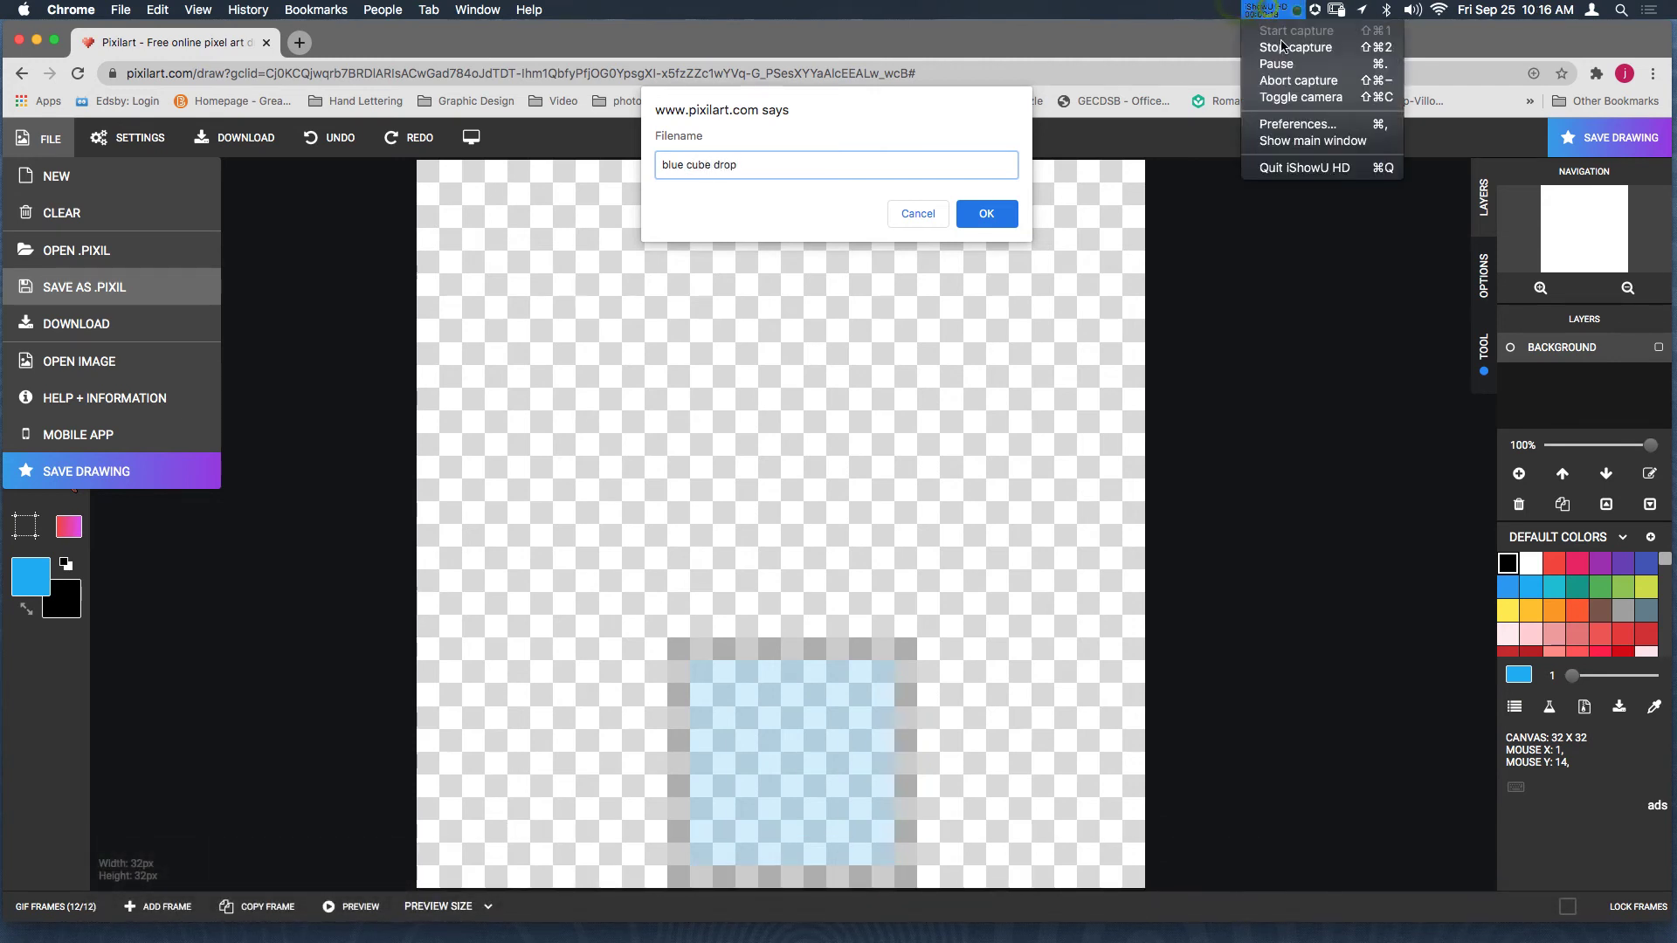
left_click(1317, 67)
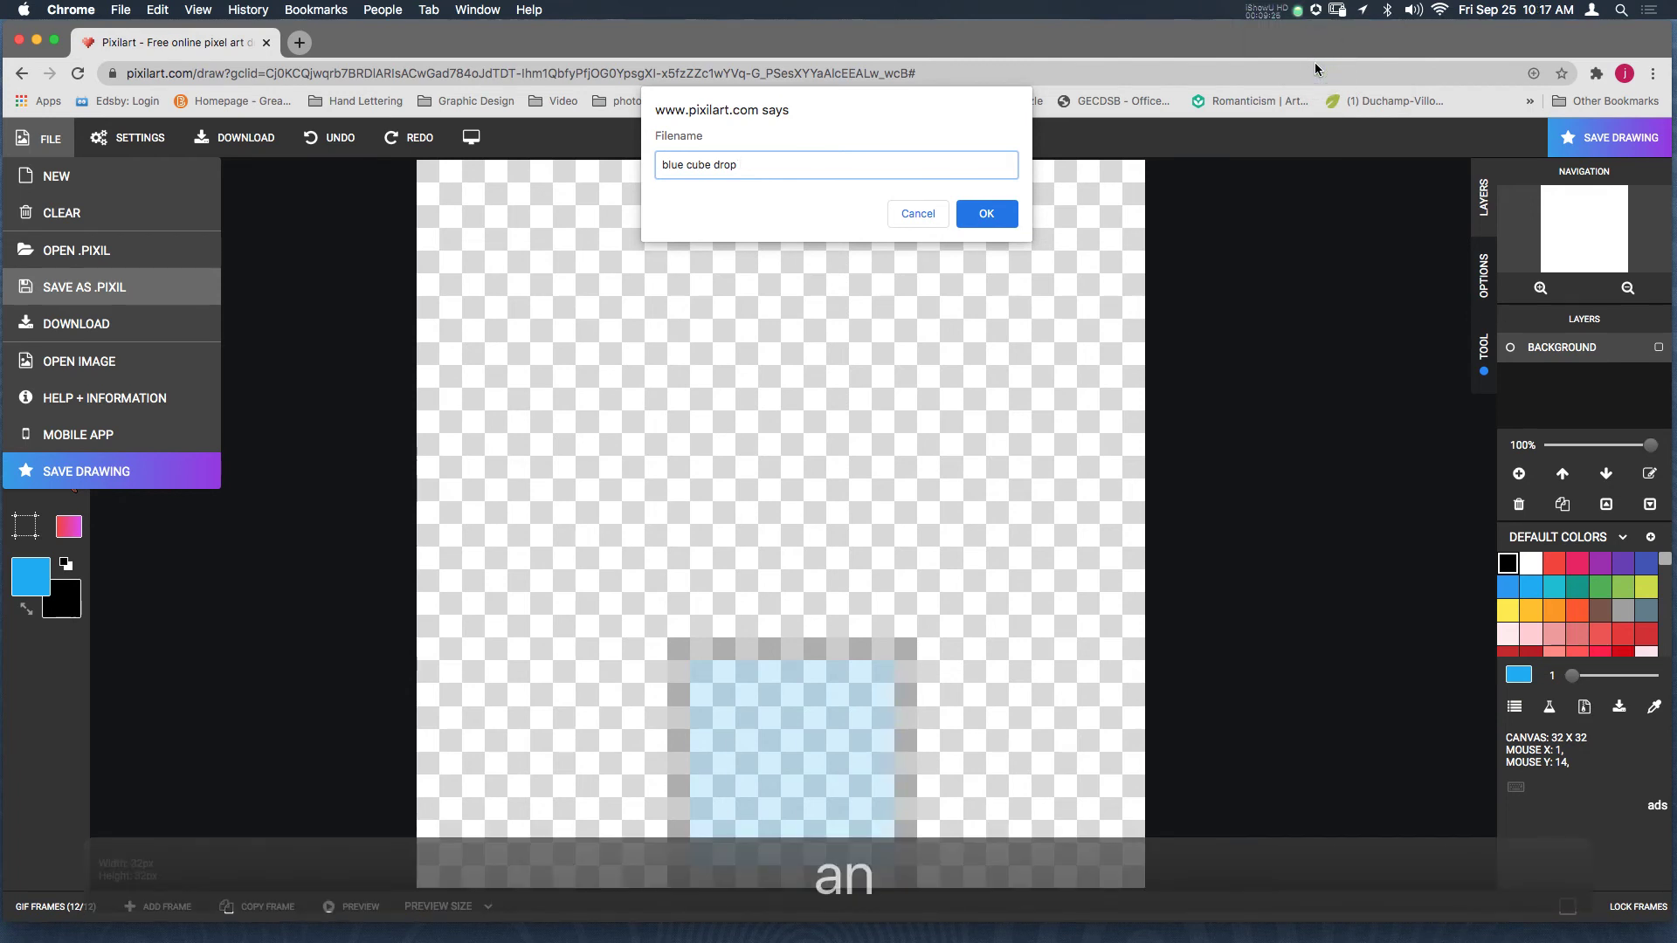
type("animation")
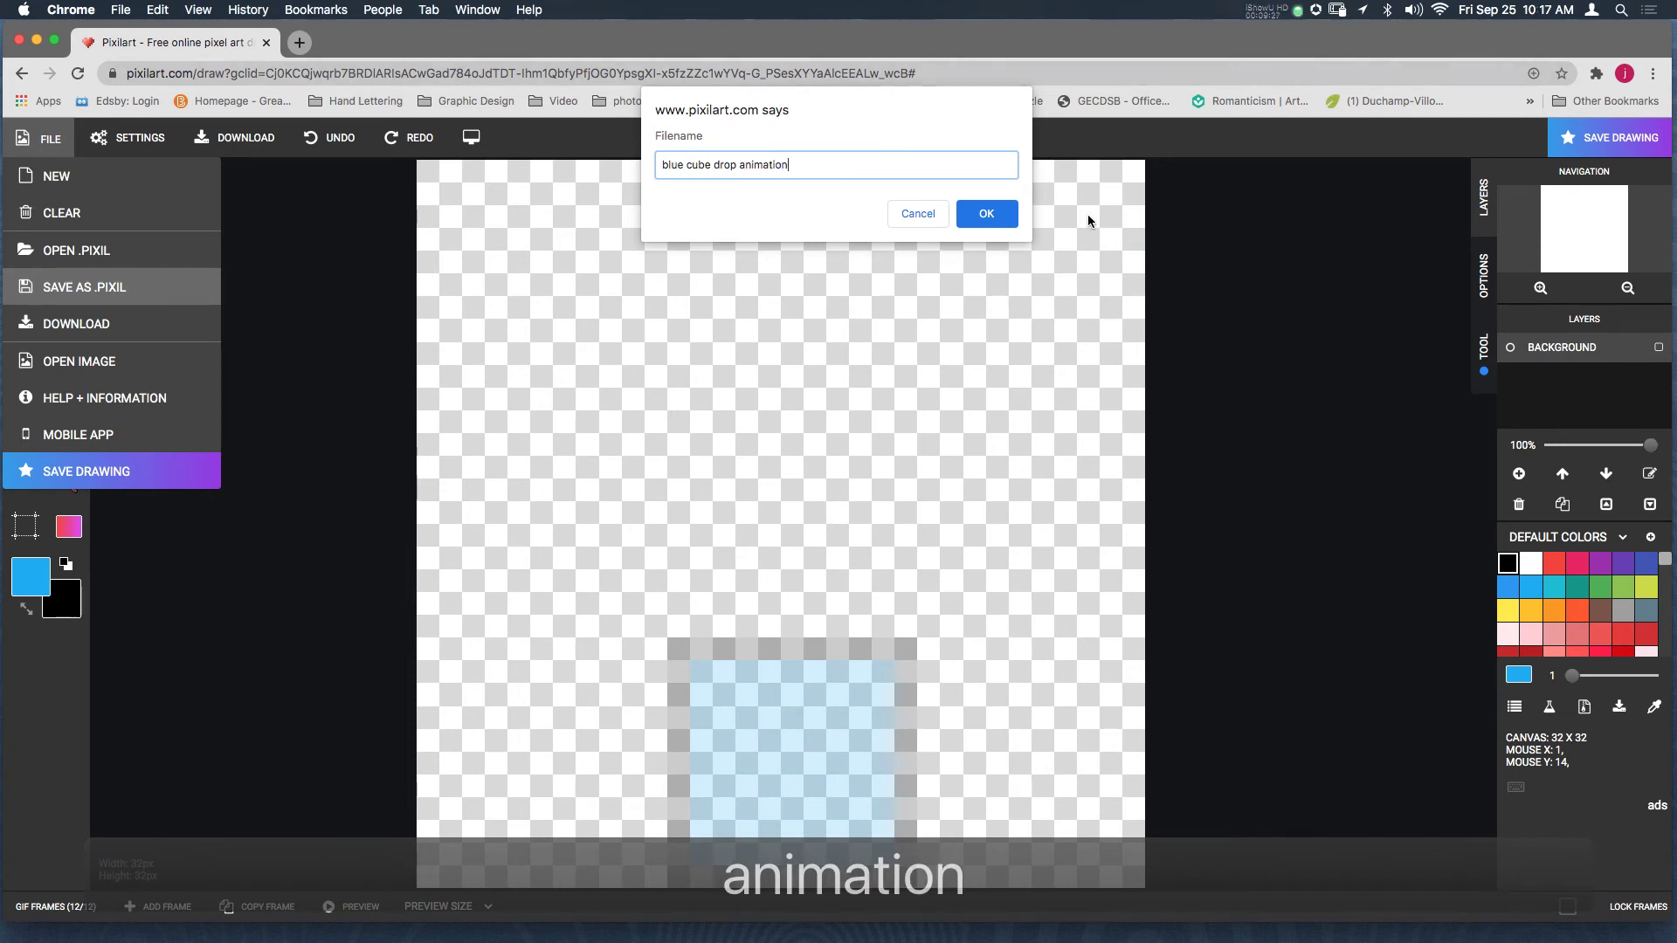
left_click(1004, 215)
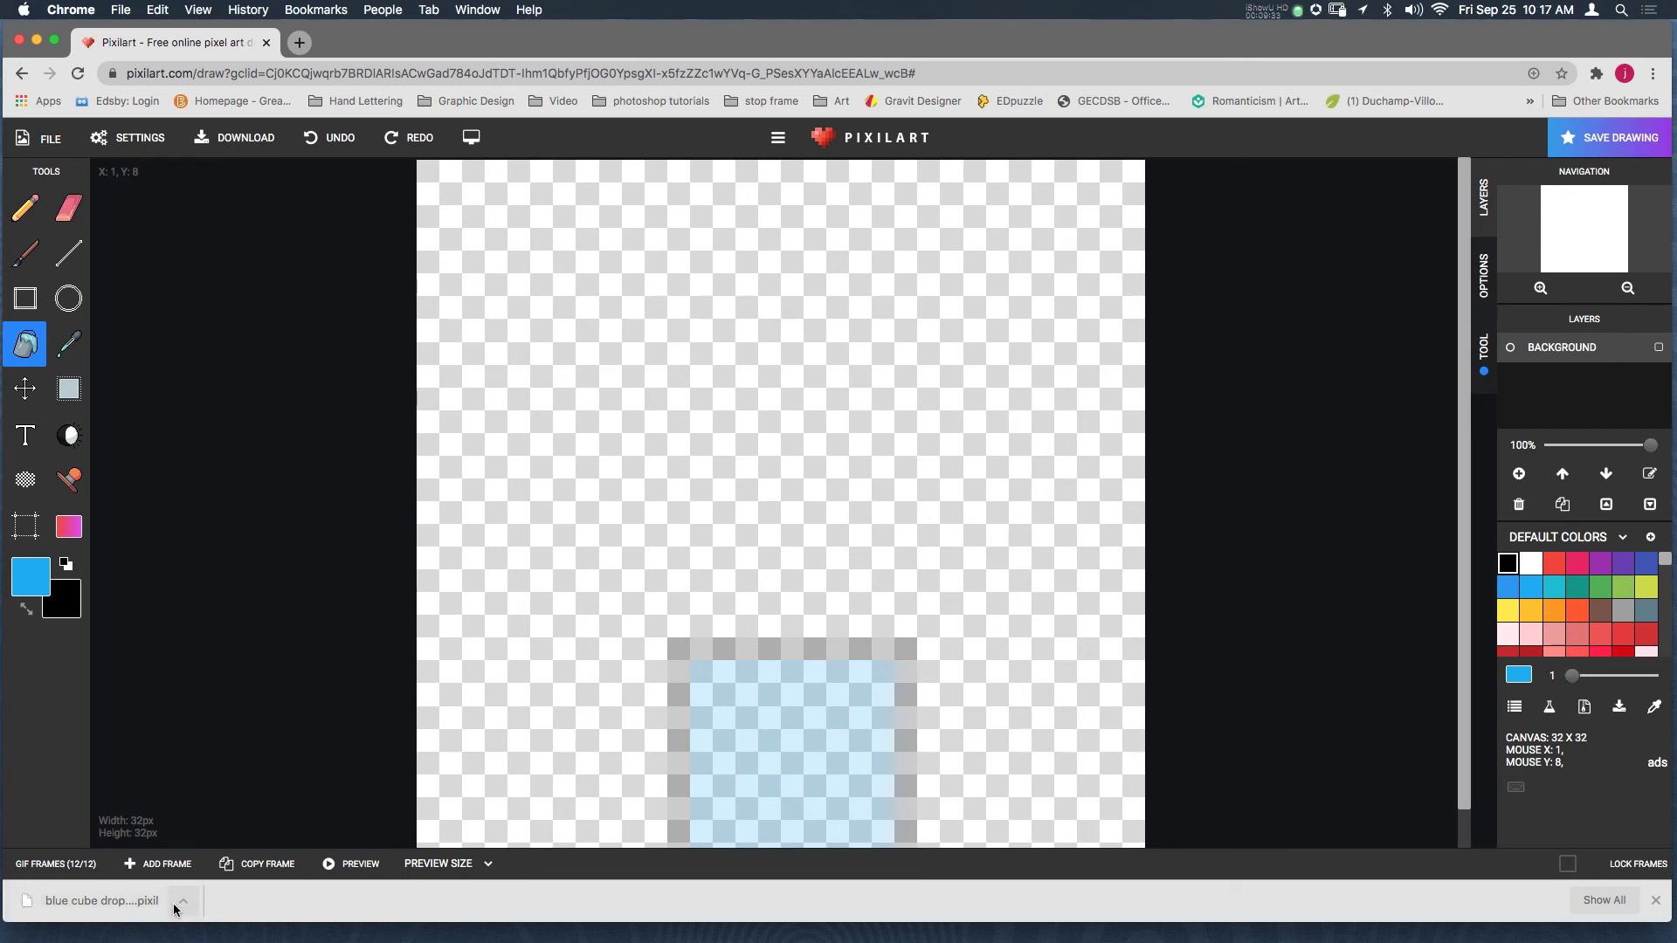
left_click(48, 139)
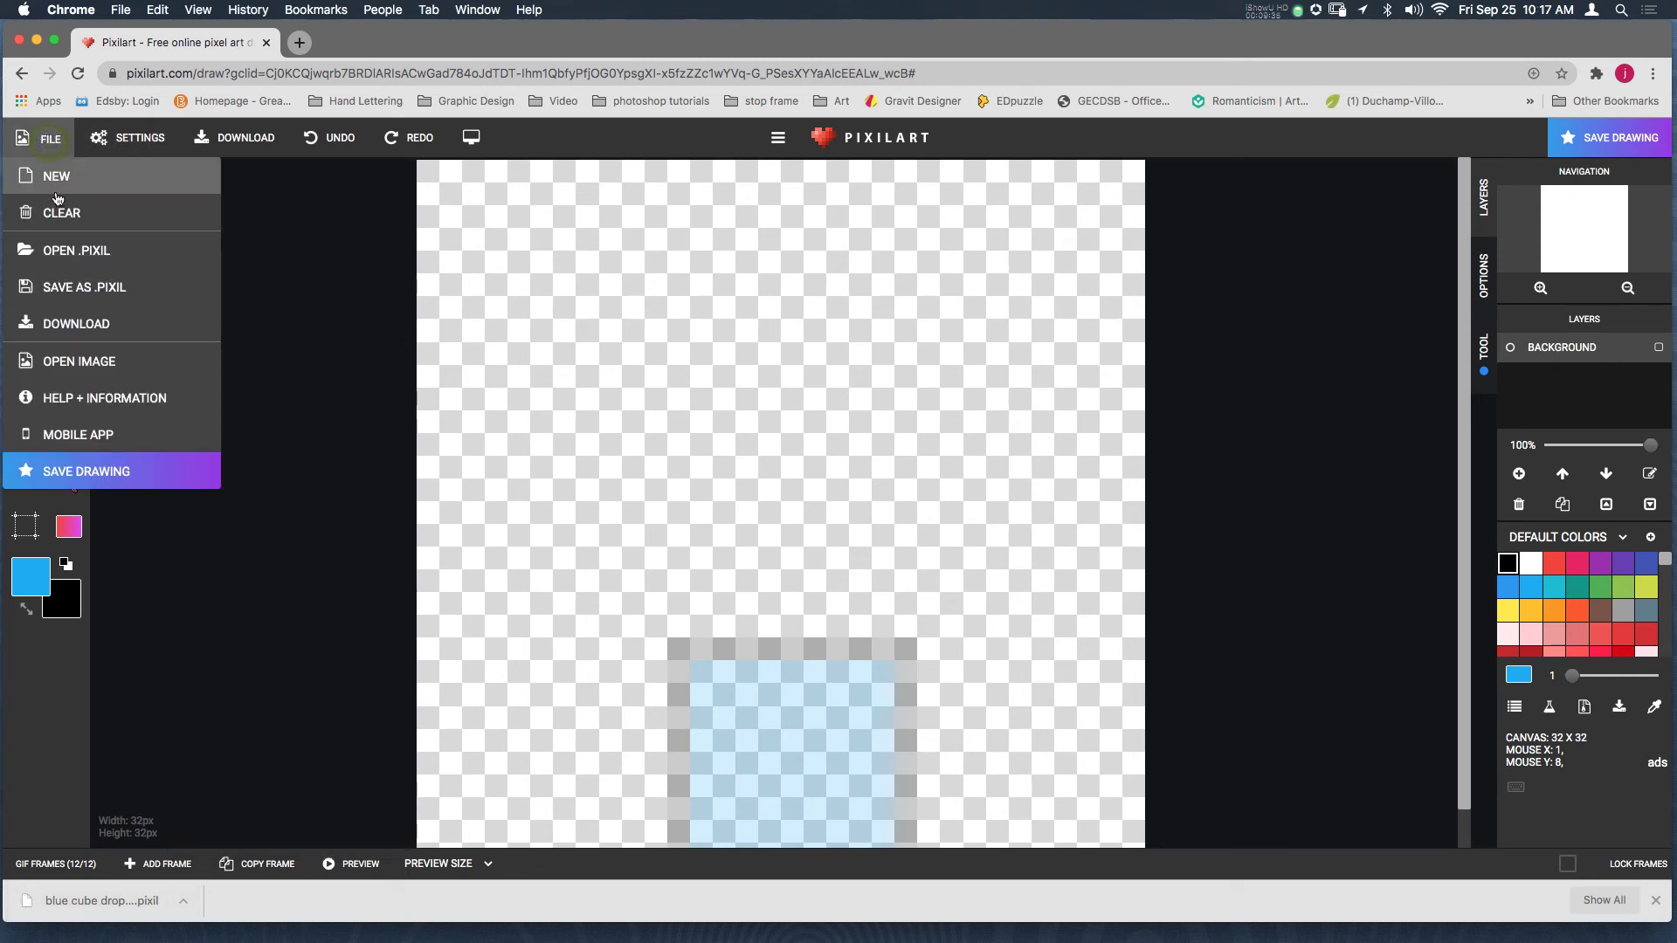
left_click(77, 253)
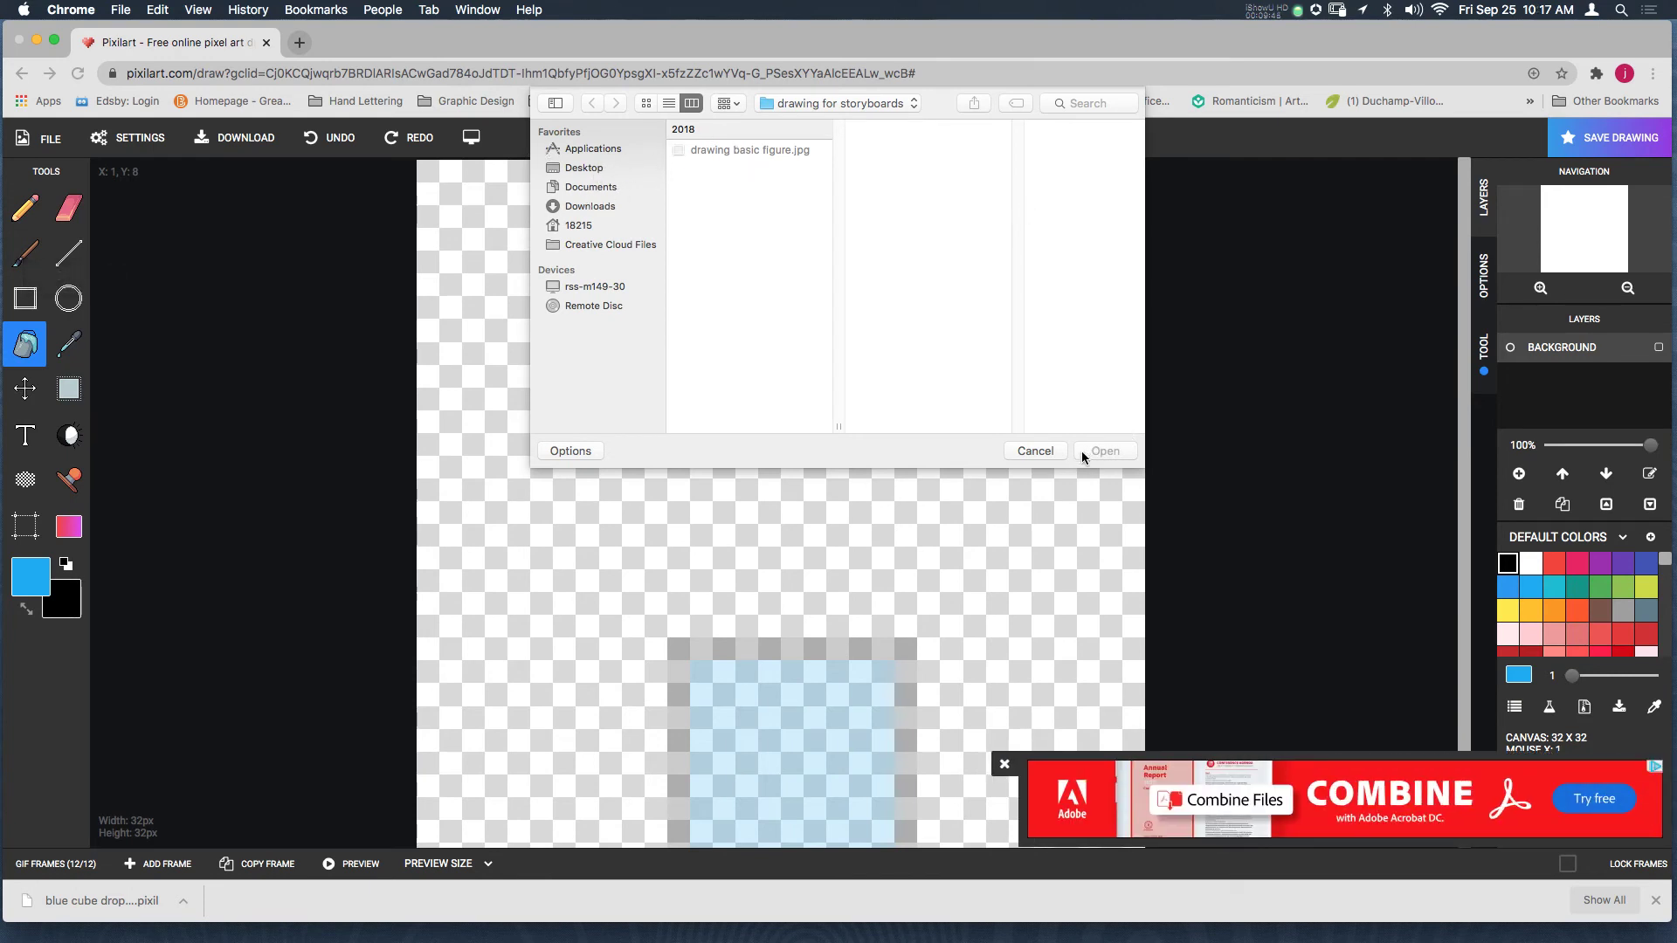
left_click(1036, 452)
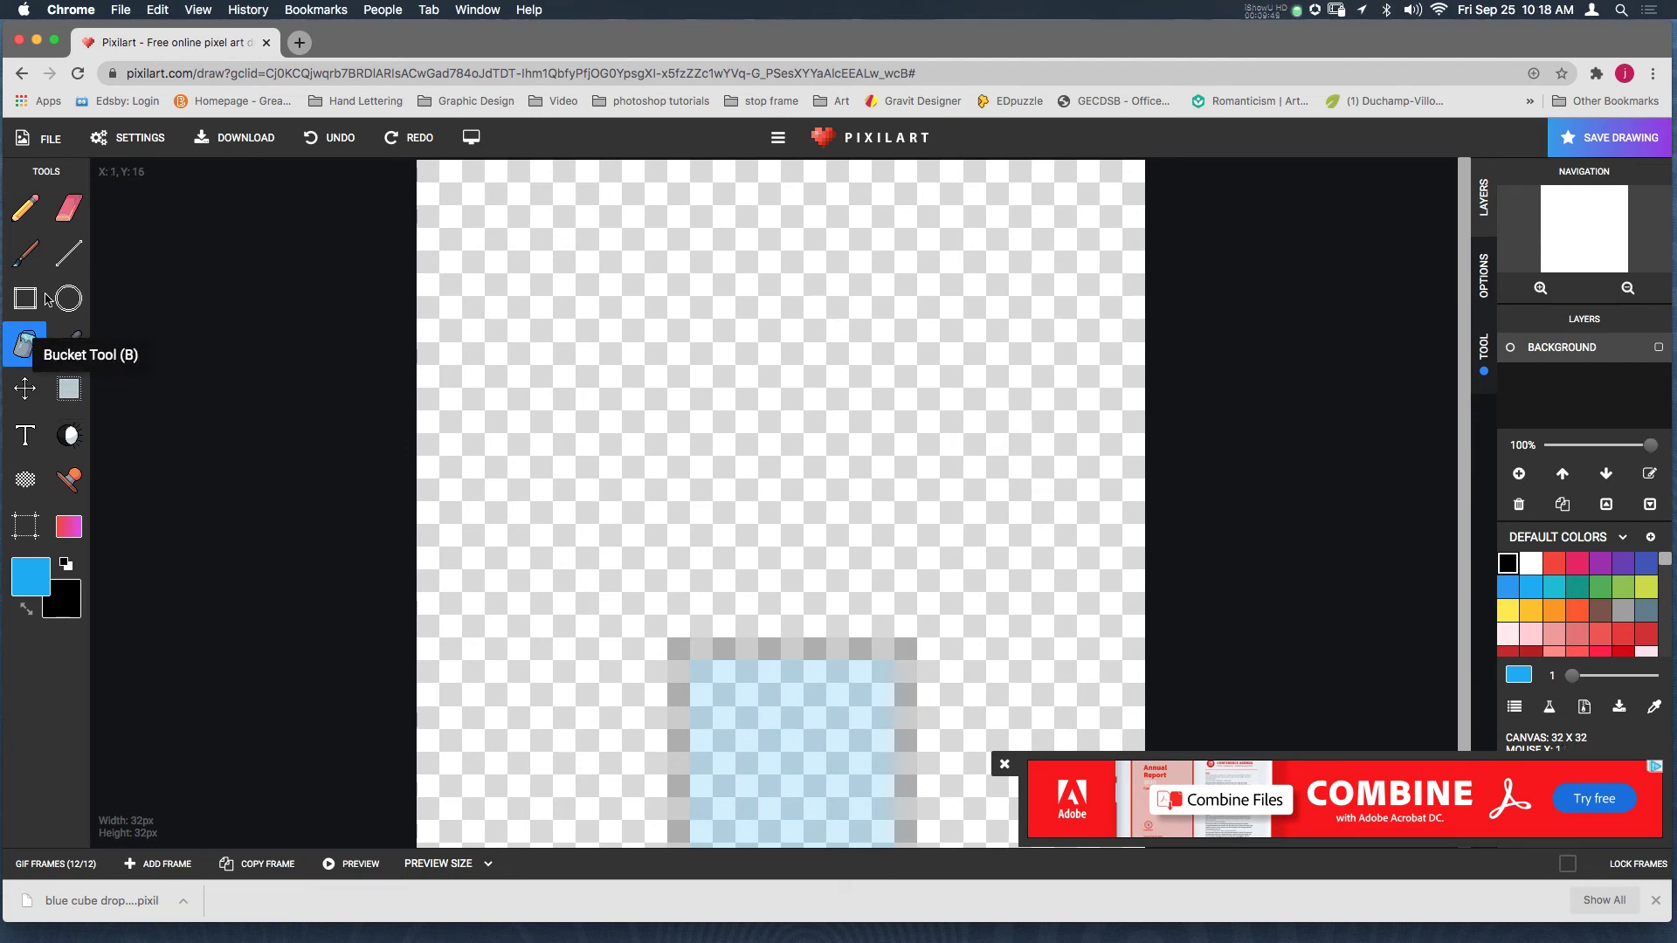
Open File > Download and set the GIF export size to 672x672
left_click(50, 137)
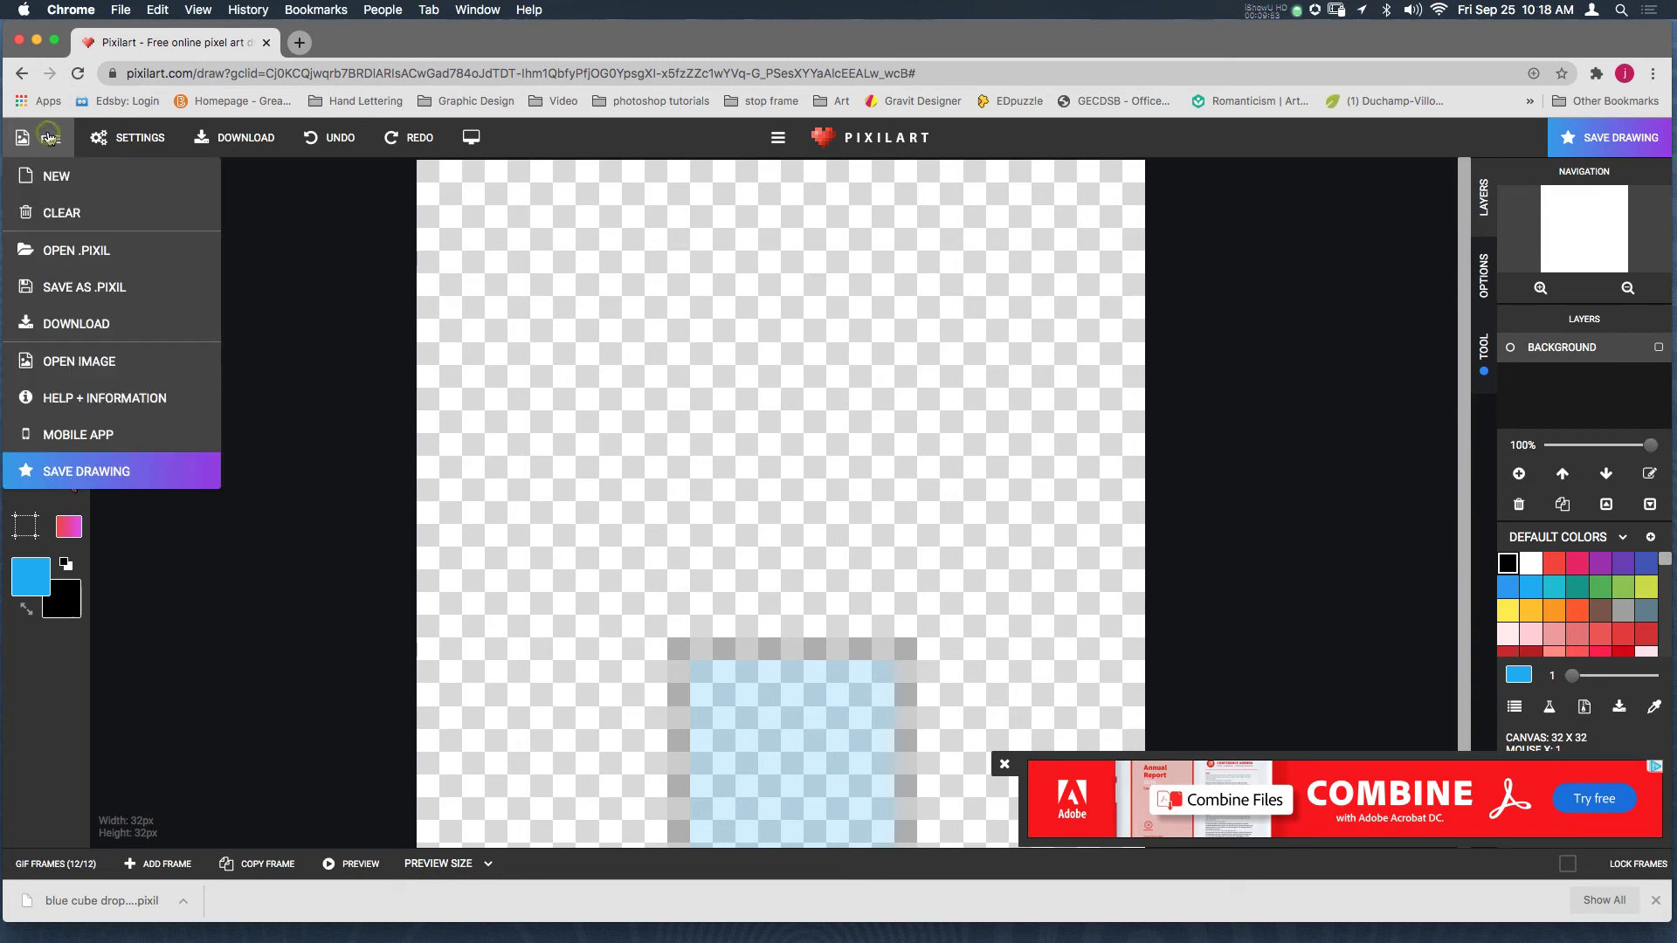
left_click(106, 335)
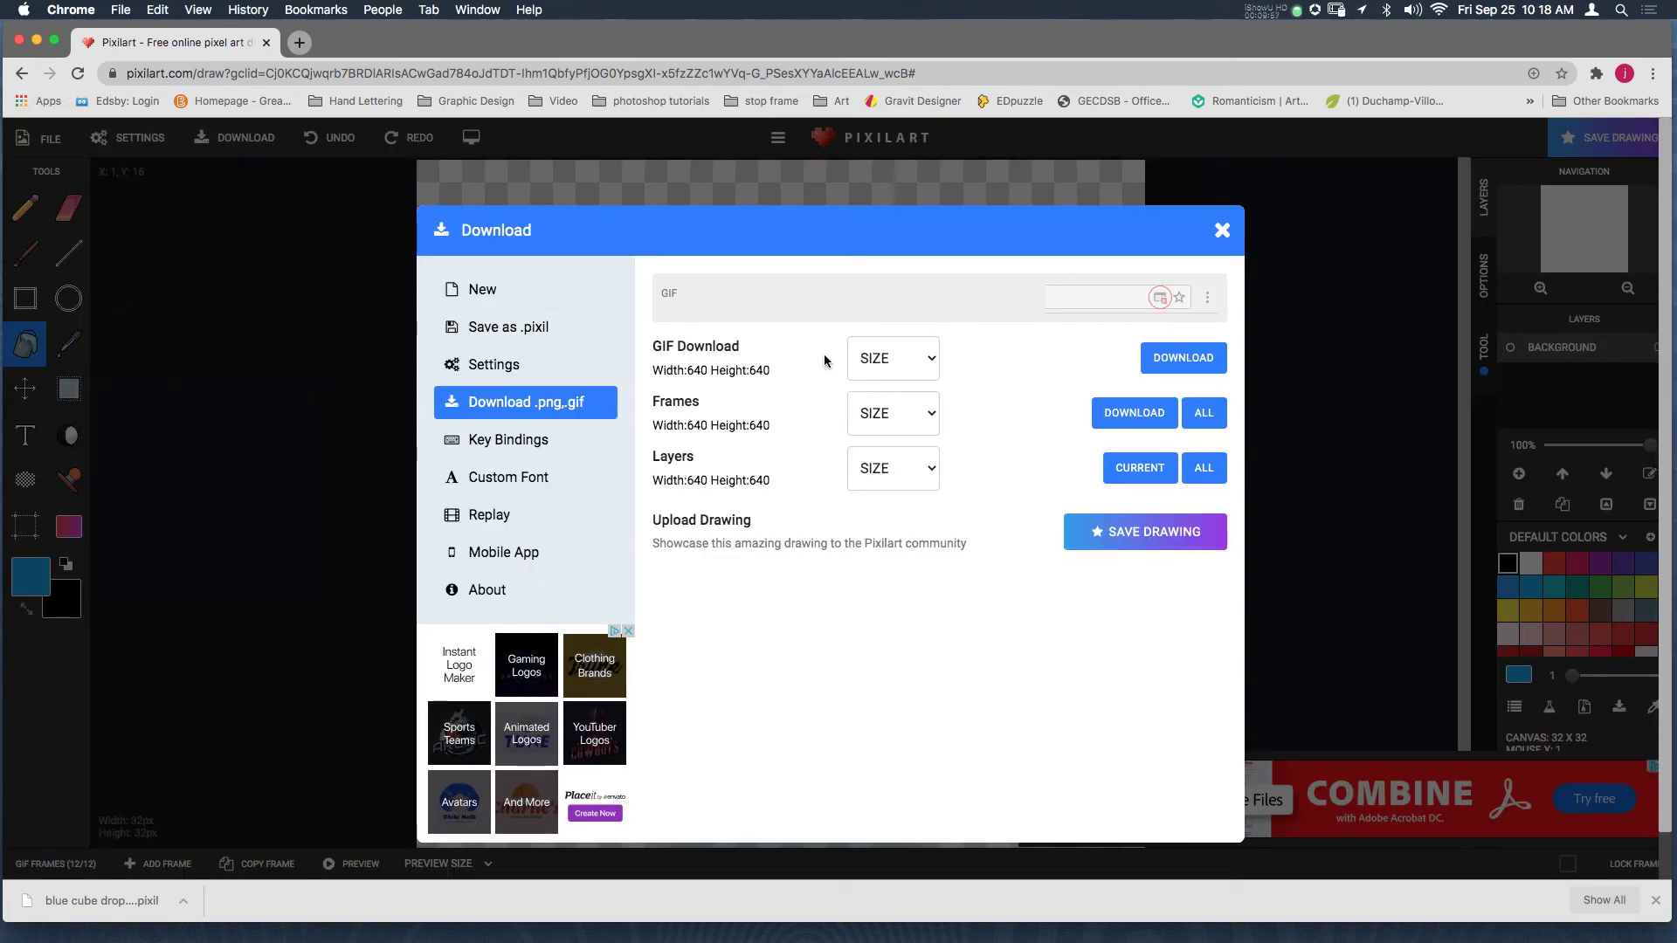
left_click(906, 358)
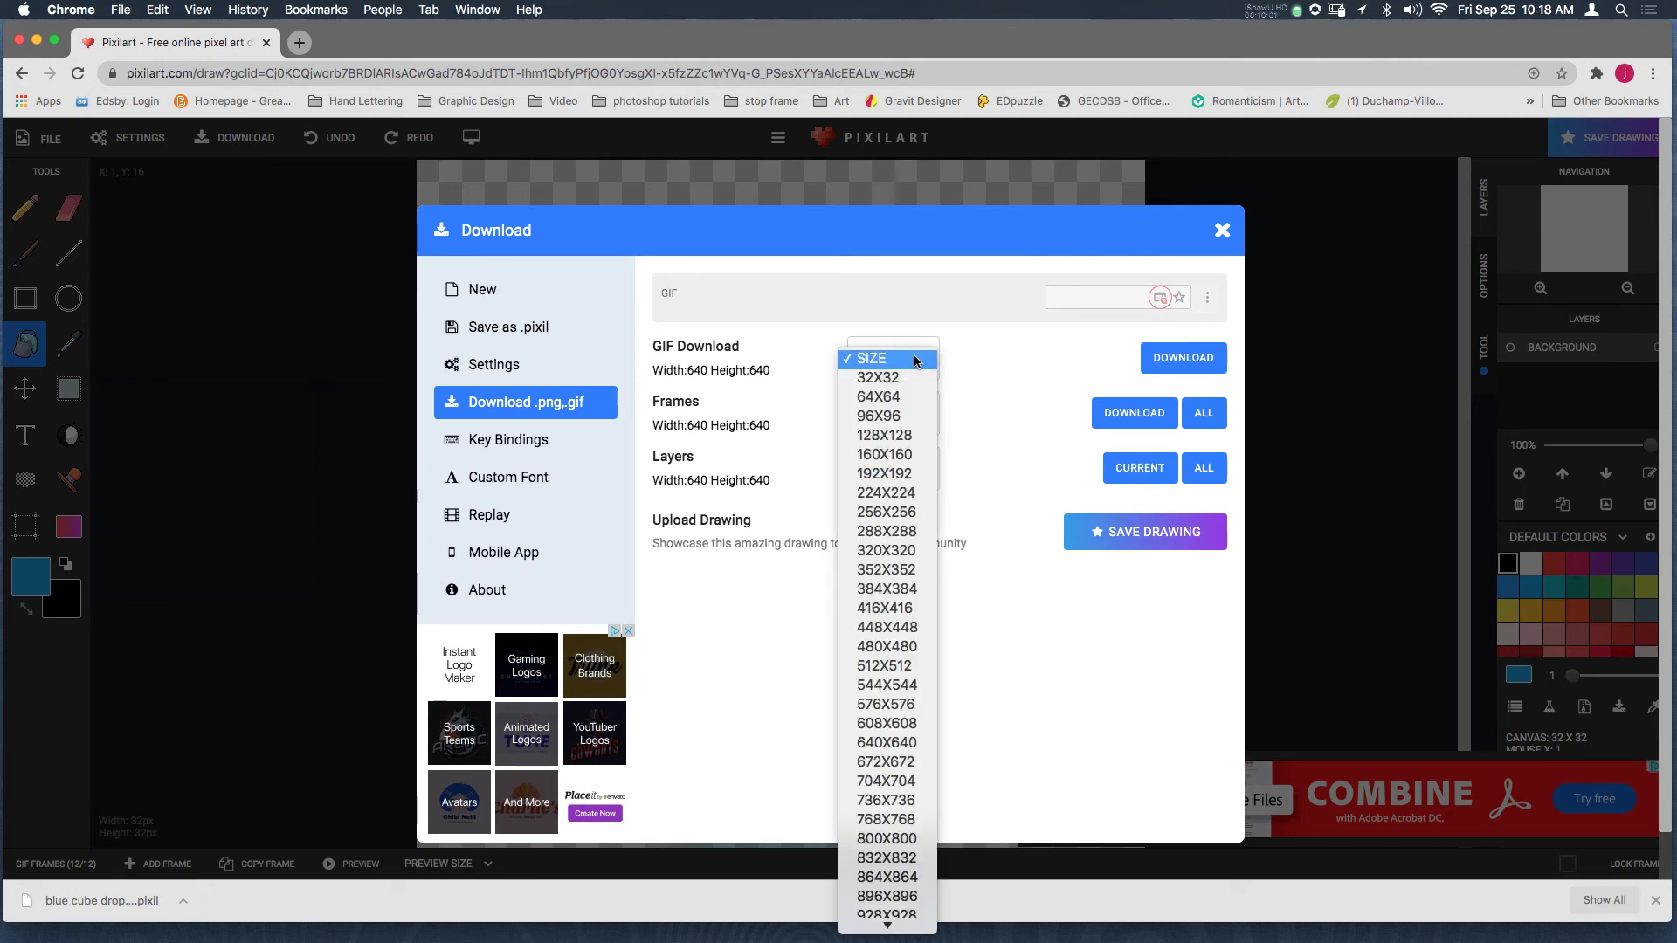
left_click(989, 350)
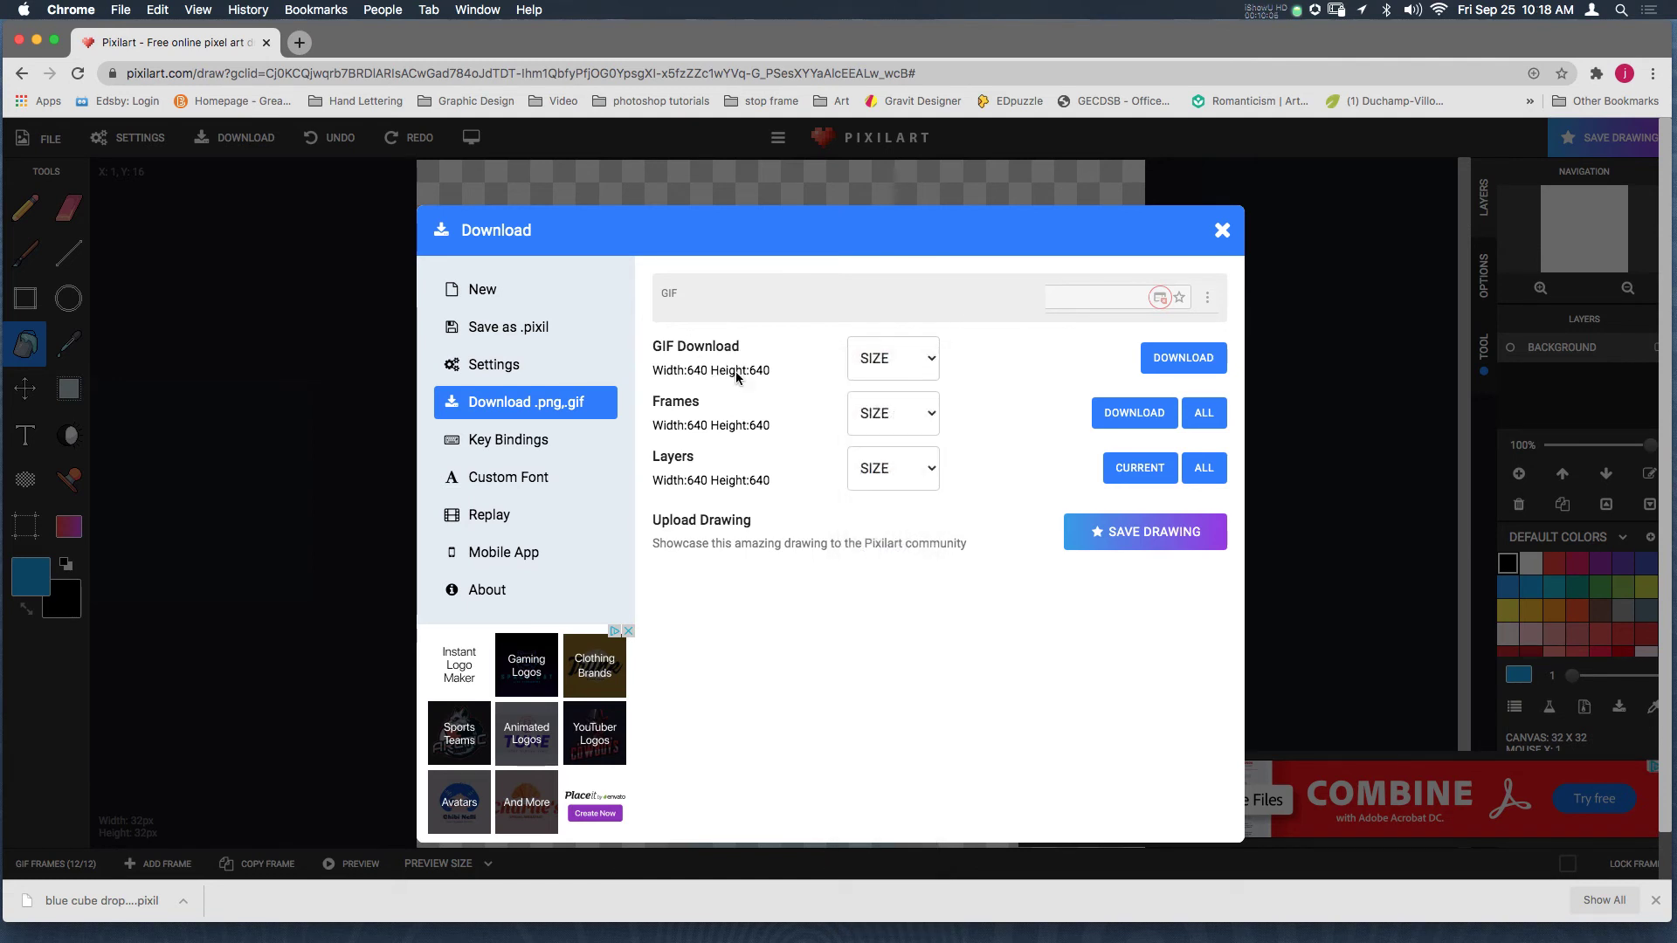
left_click(697, 218)
left_click(925, 358)
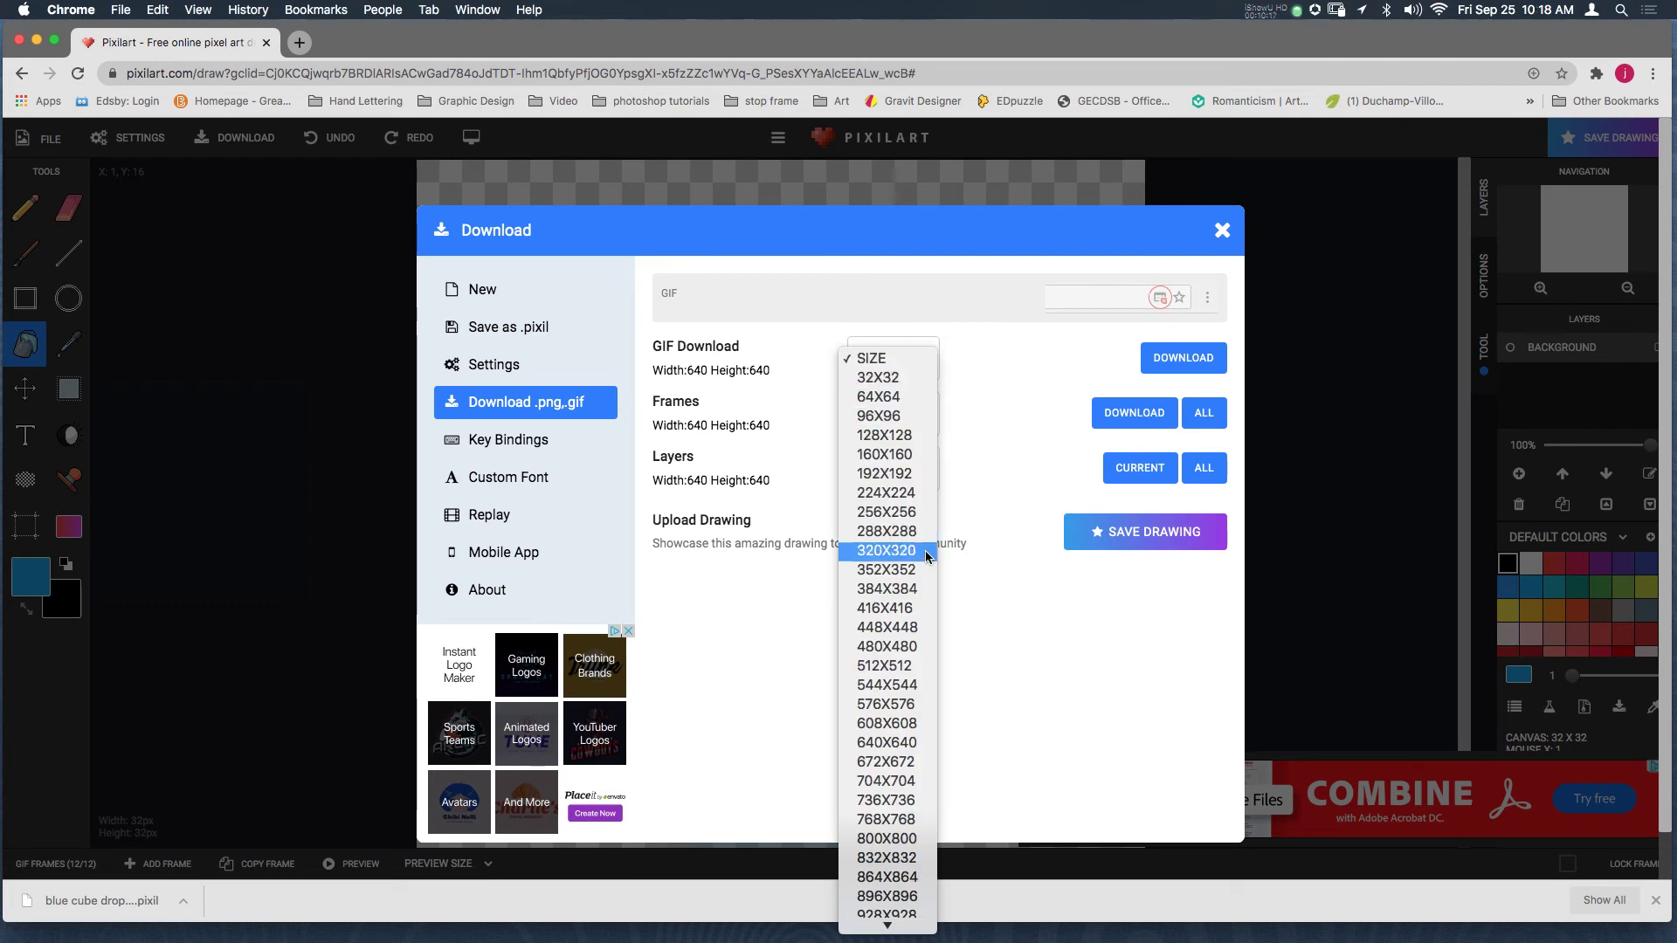
left_click(887, 742)
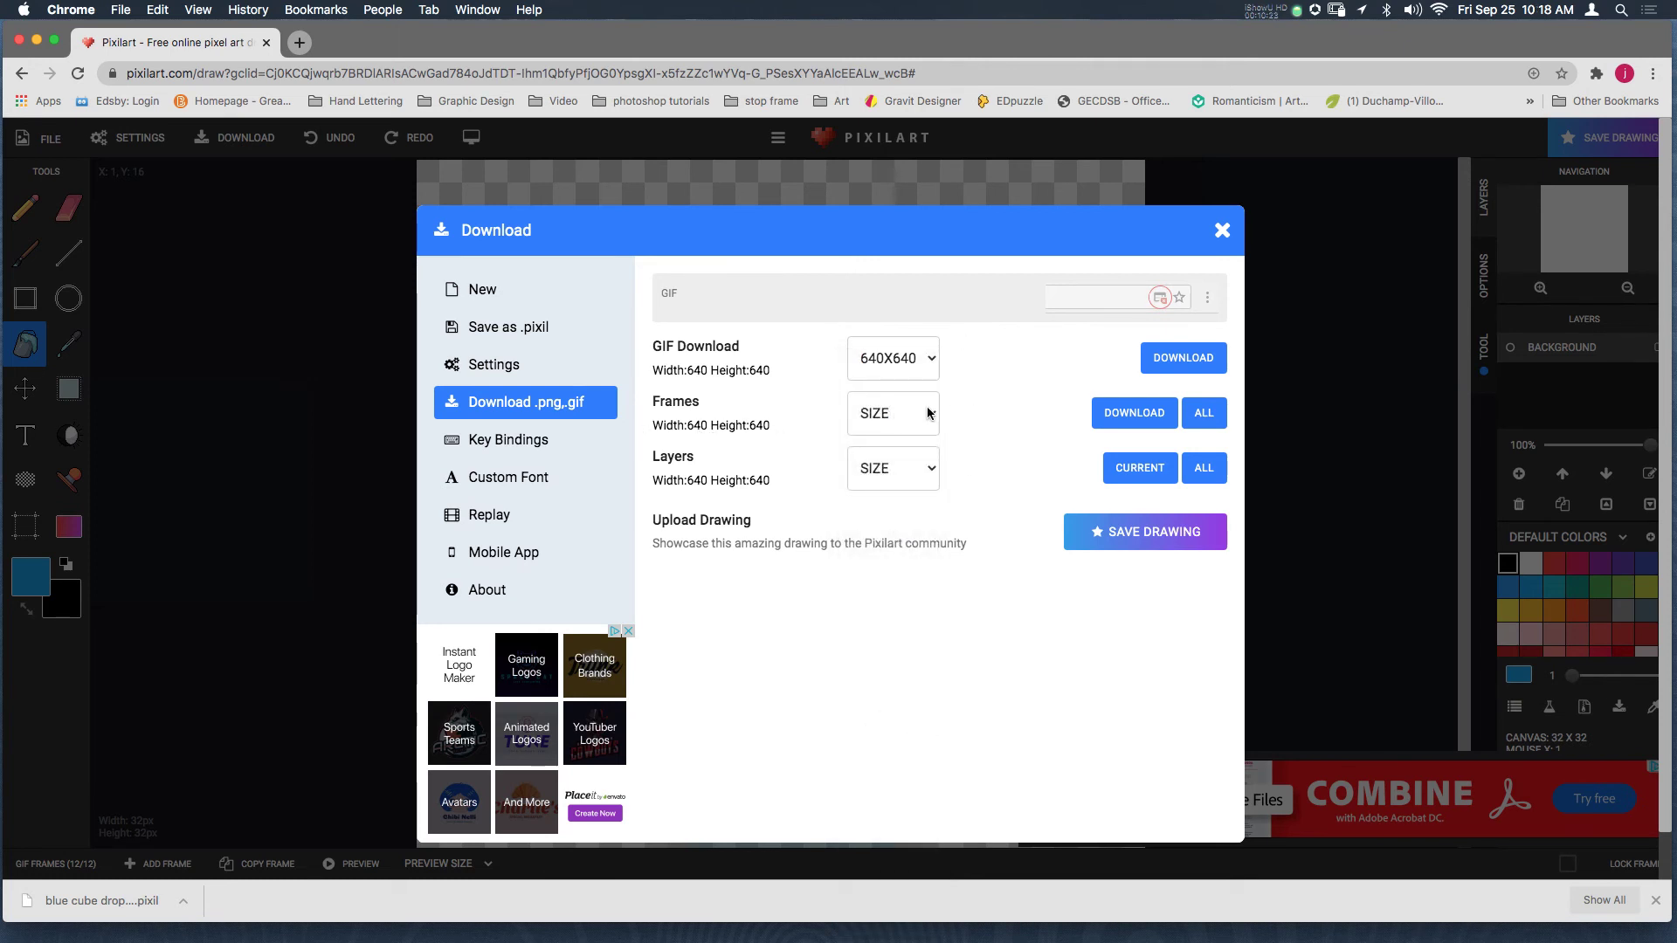
left_click(934, 364)
left_click(890, 378)
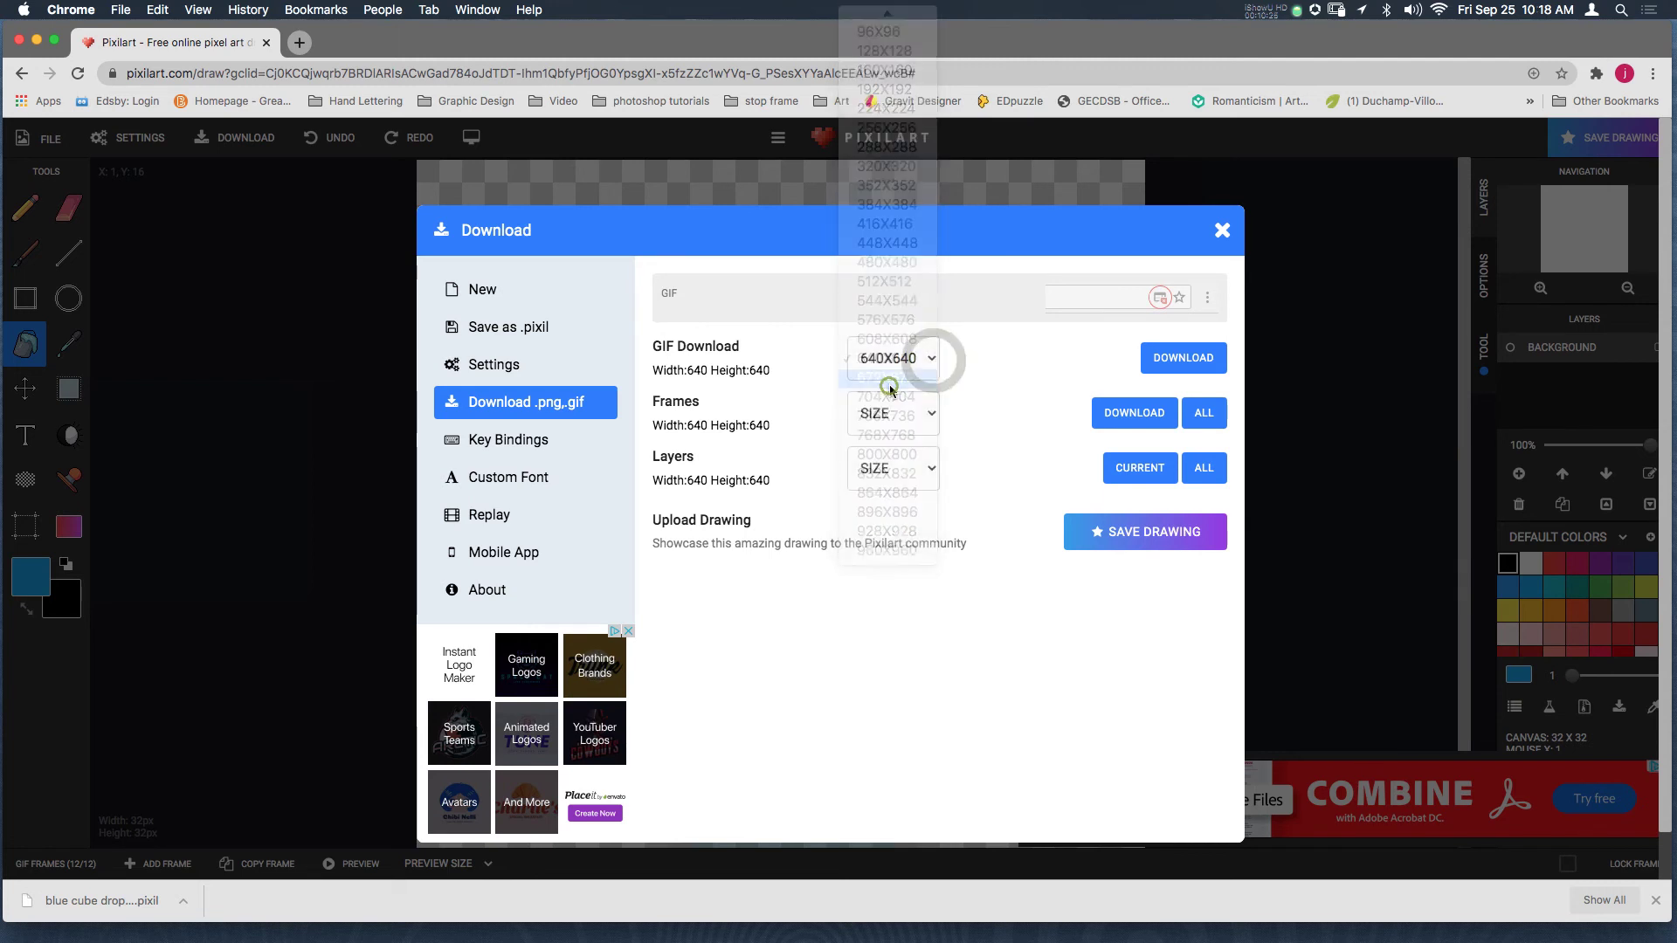
Set the Frames and Layers export sizes to 672x672 as well
left_click(919, 413)
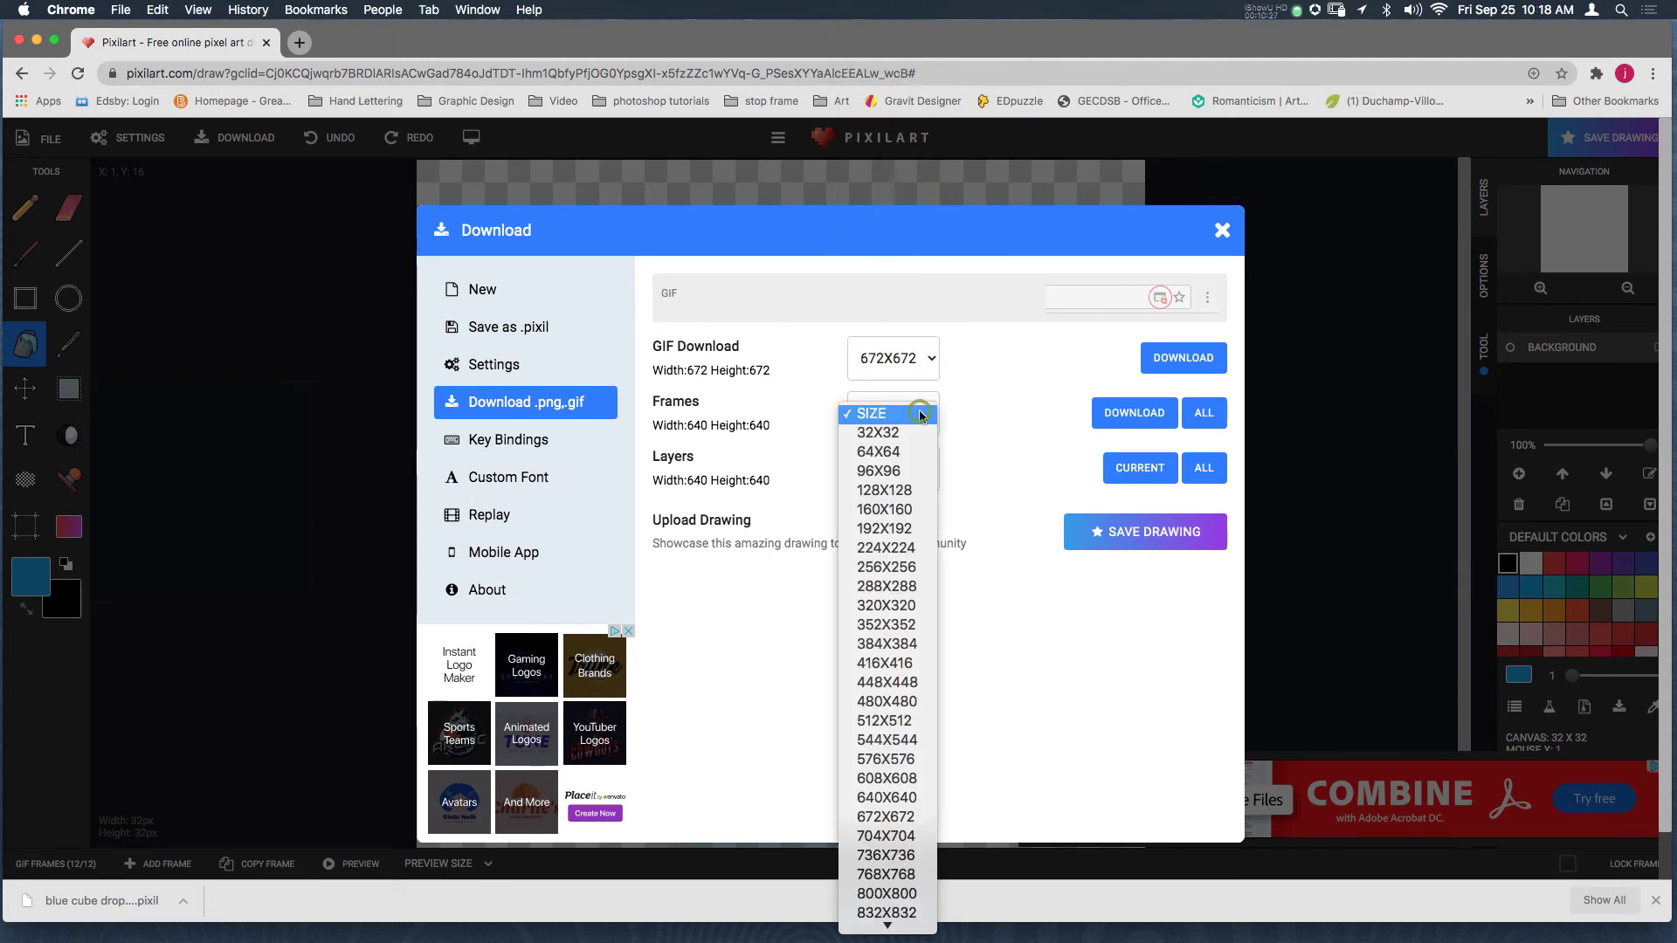
left_click(909, 824)
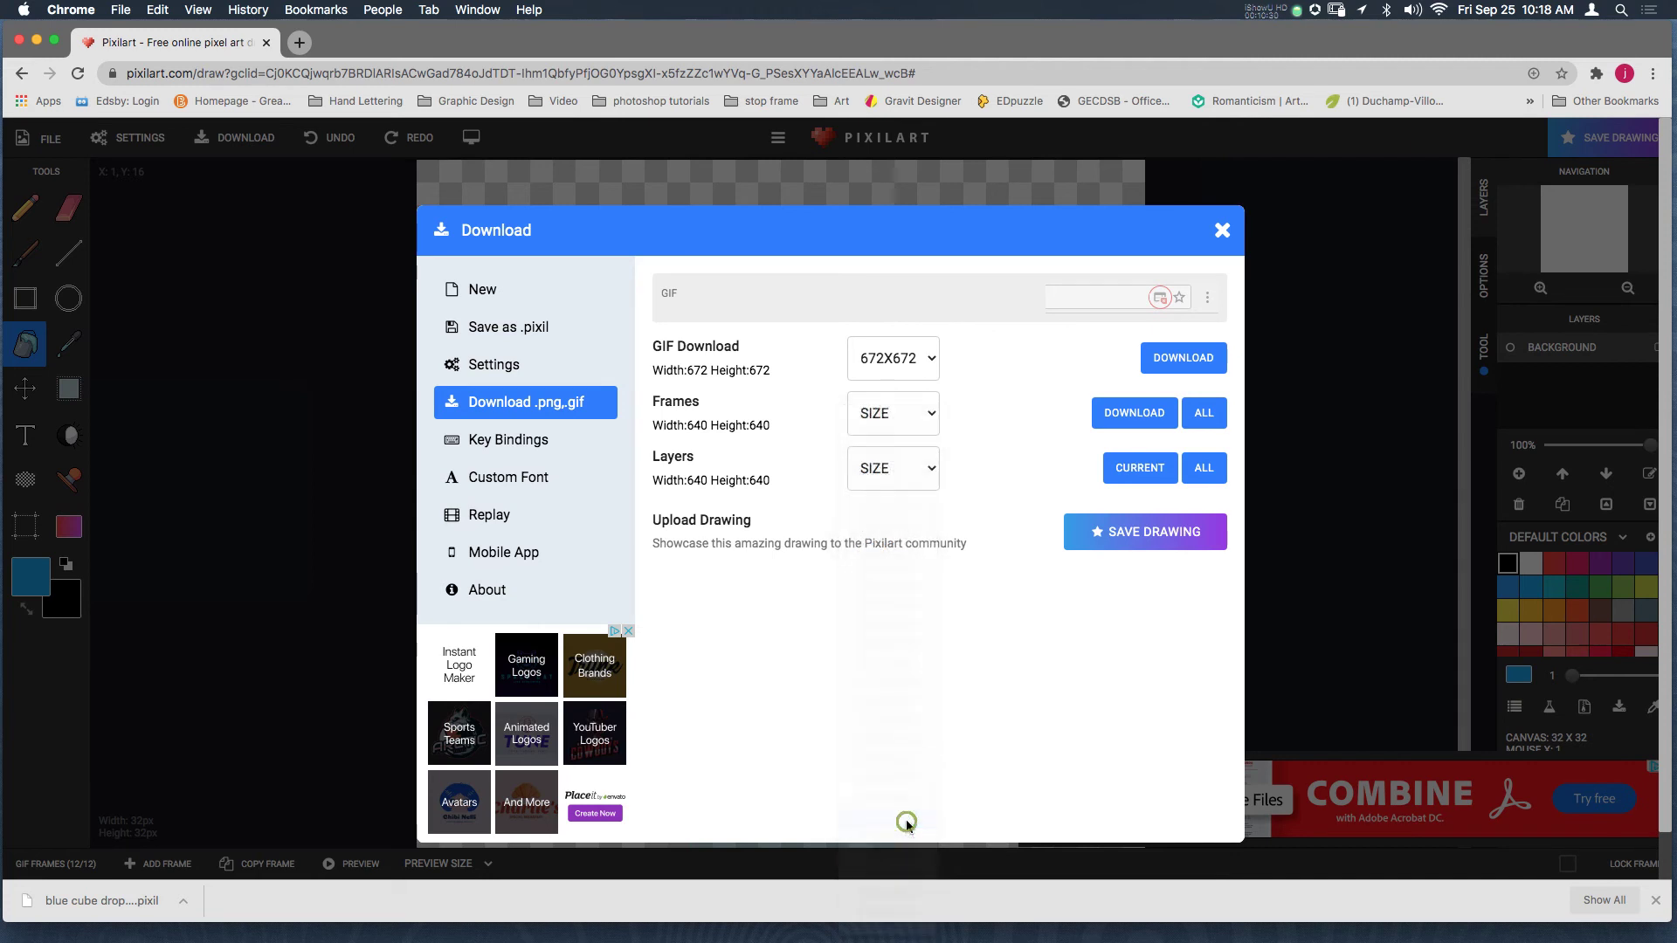
left_click(926, 471)
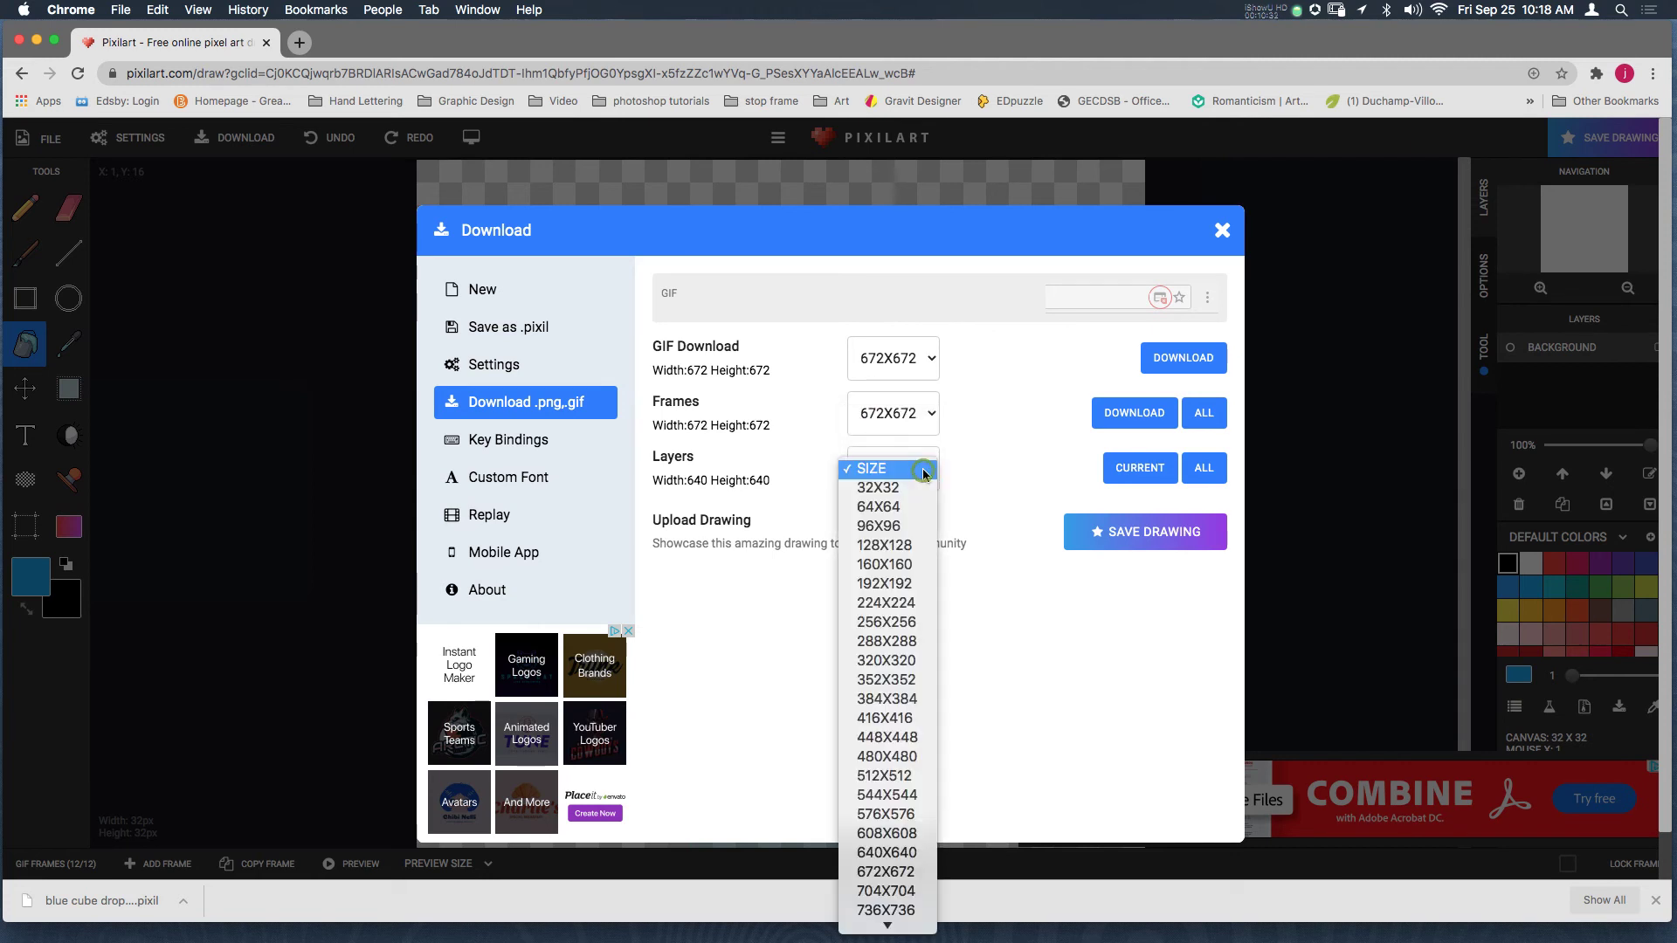
left_click(909, 870)
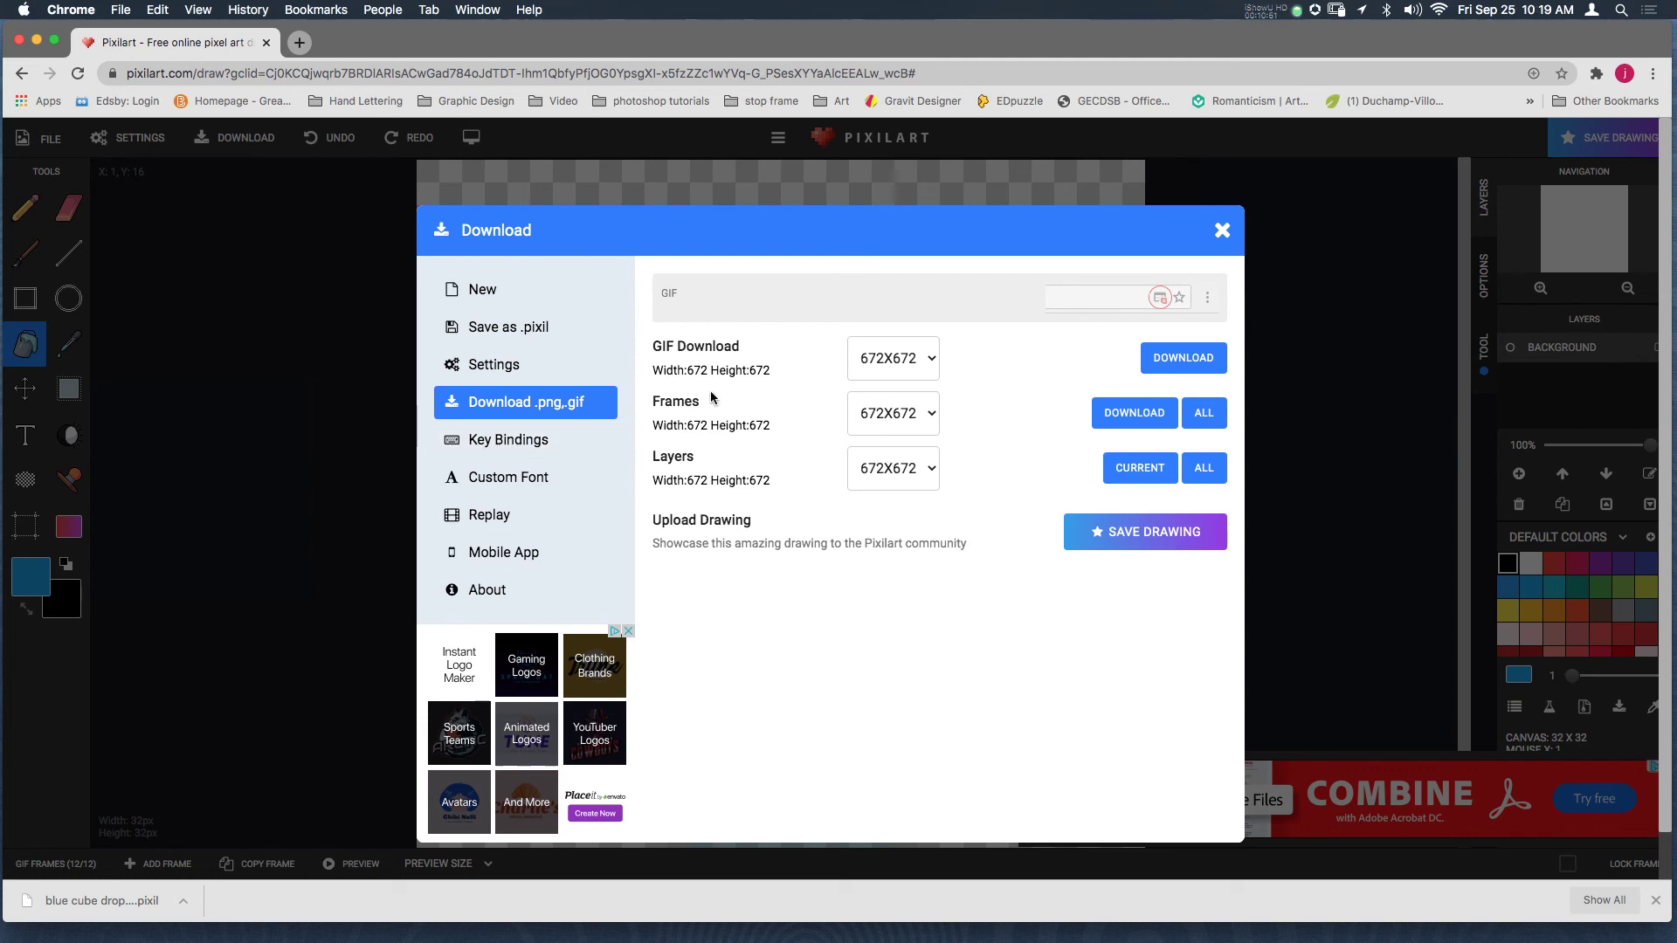
Download the animation as a 672x672 GIF, pixil-gif-drawing (2).gif
left_click(1176, 357)
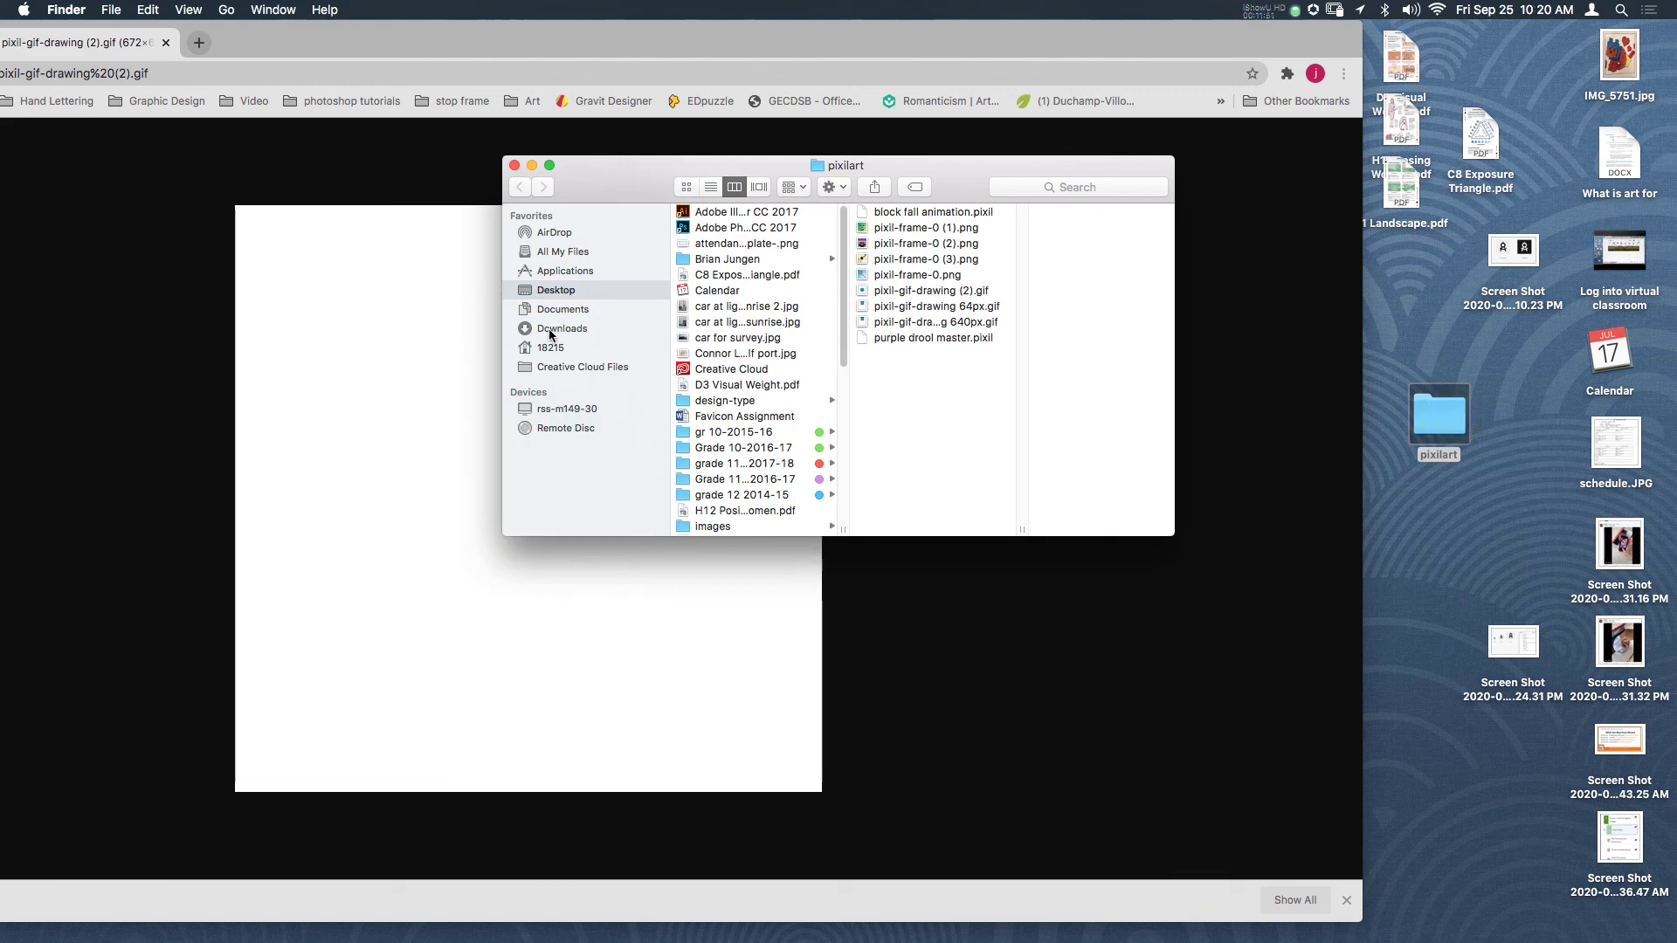
In Finder's Downloads folder, select the .pixil file, then the GIF, and enlarge the window
left_click(550, 328)
left_click(786, 234)
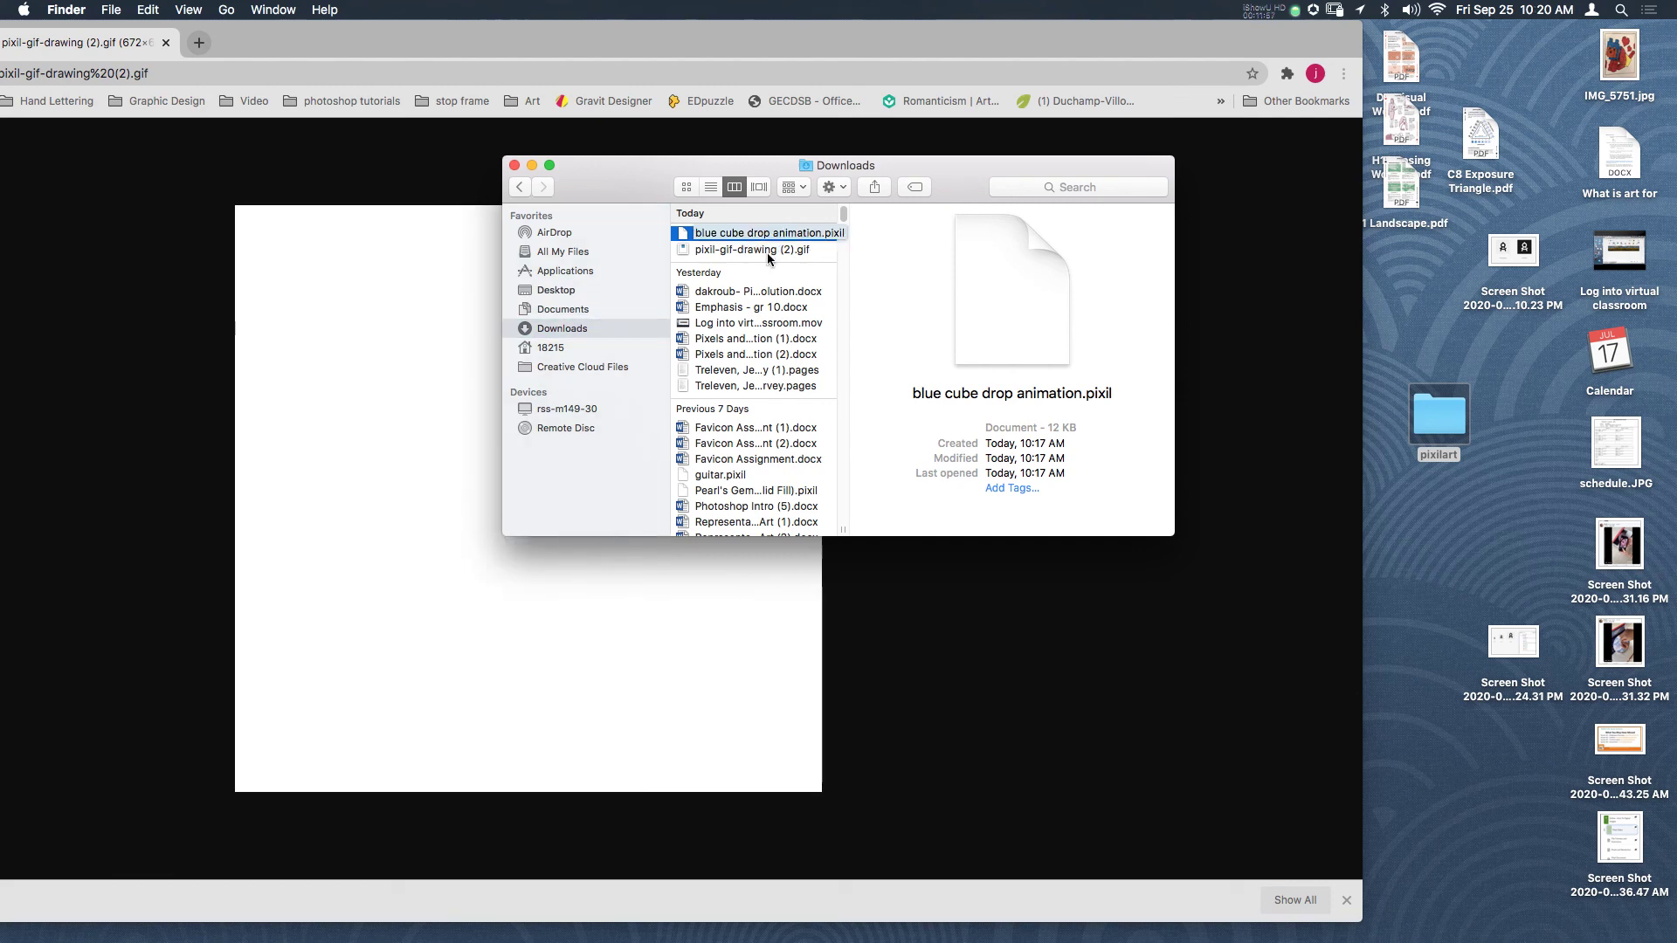
left_click(769, 252)
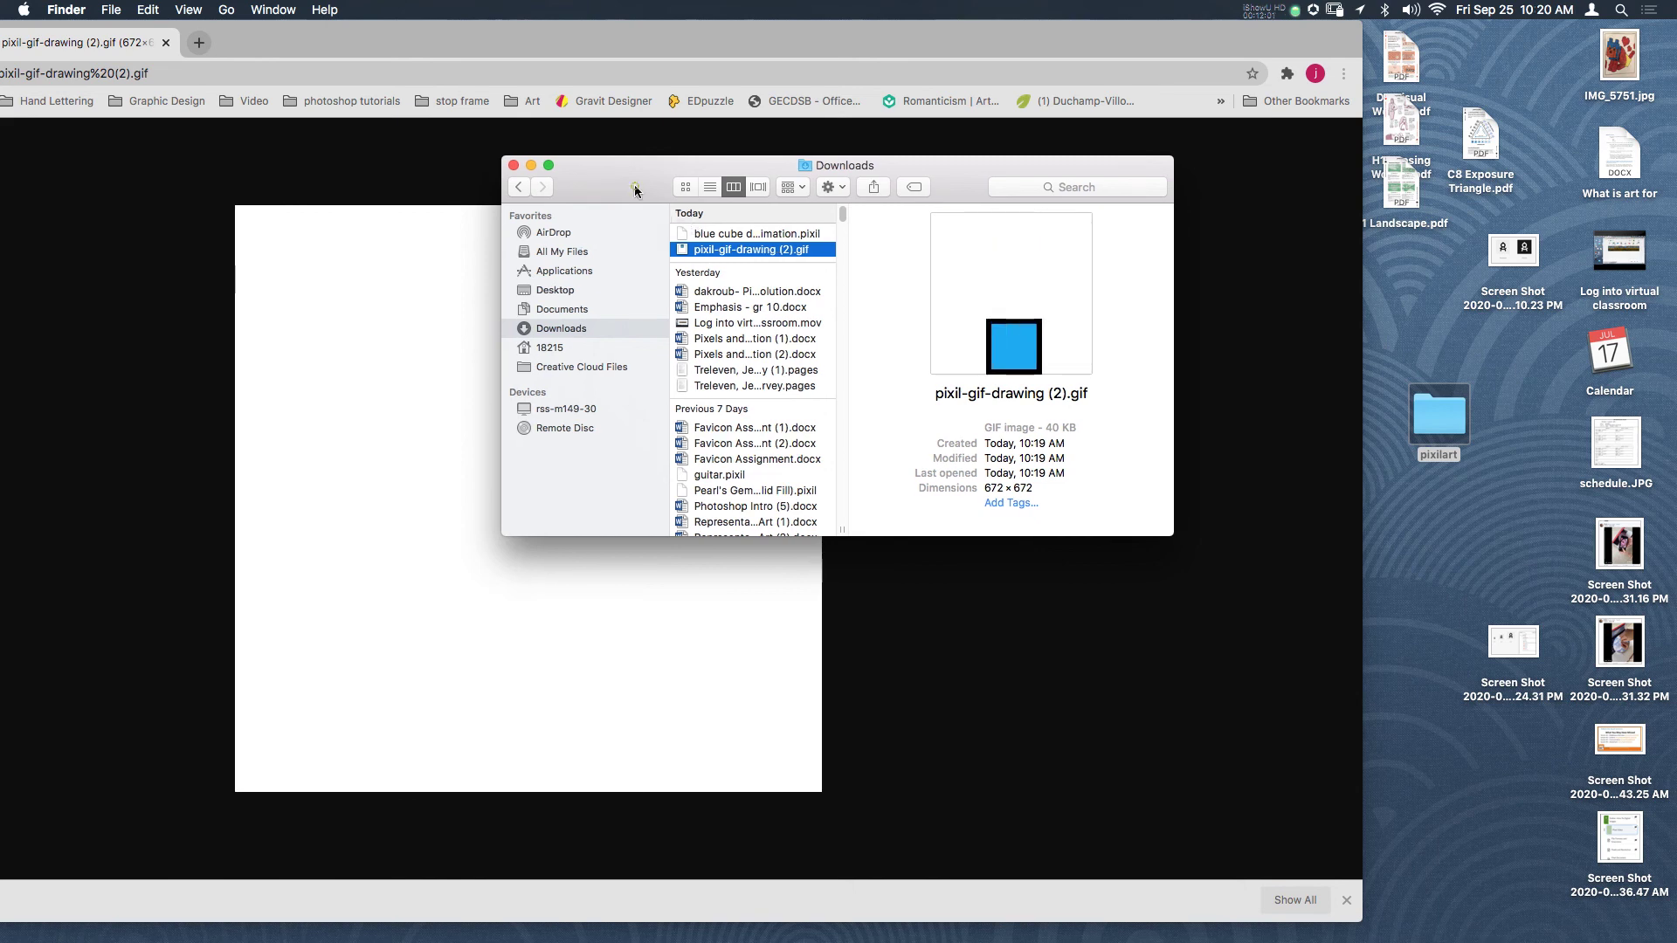
left_click_drag(635, 185, 342, 351)
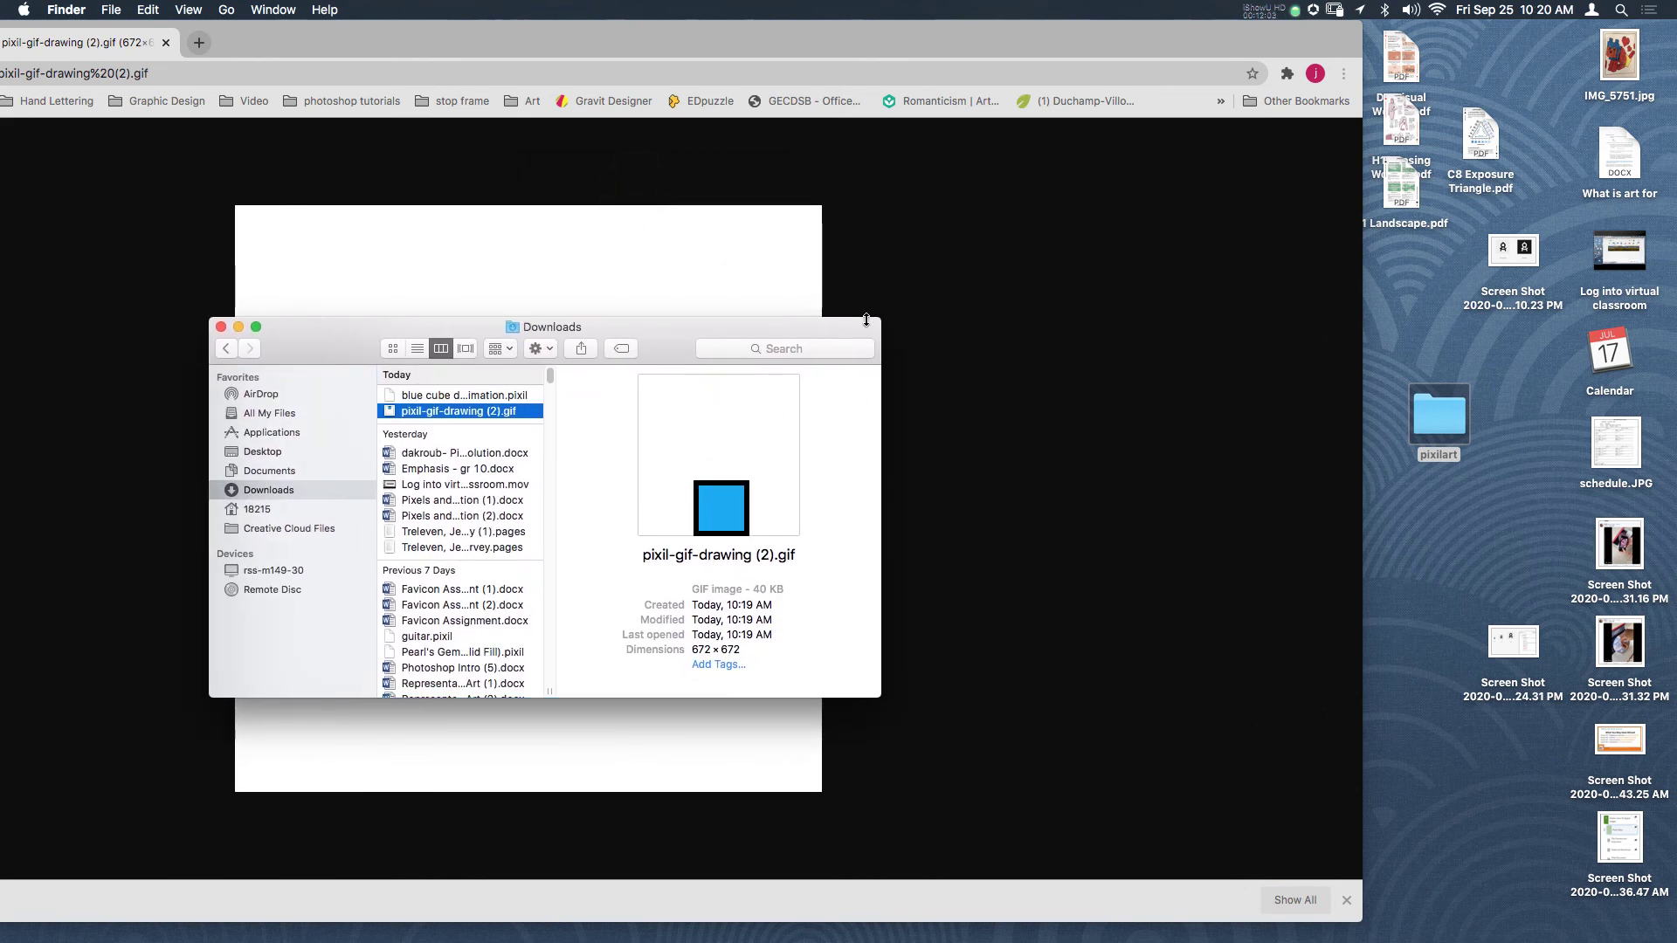
left_click_drag(880, 318, 1165, 126)
left_click_drag(768, 166, 668, 247)
double_click(668, 246)
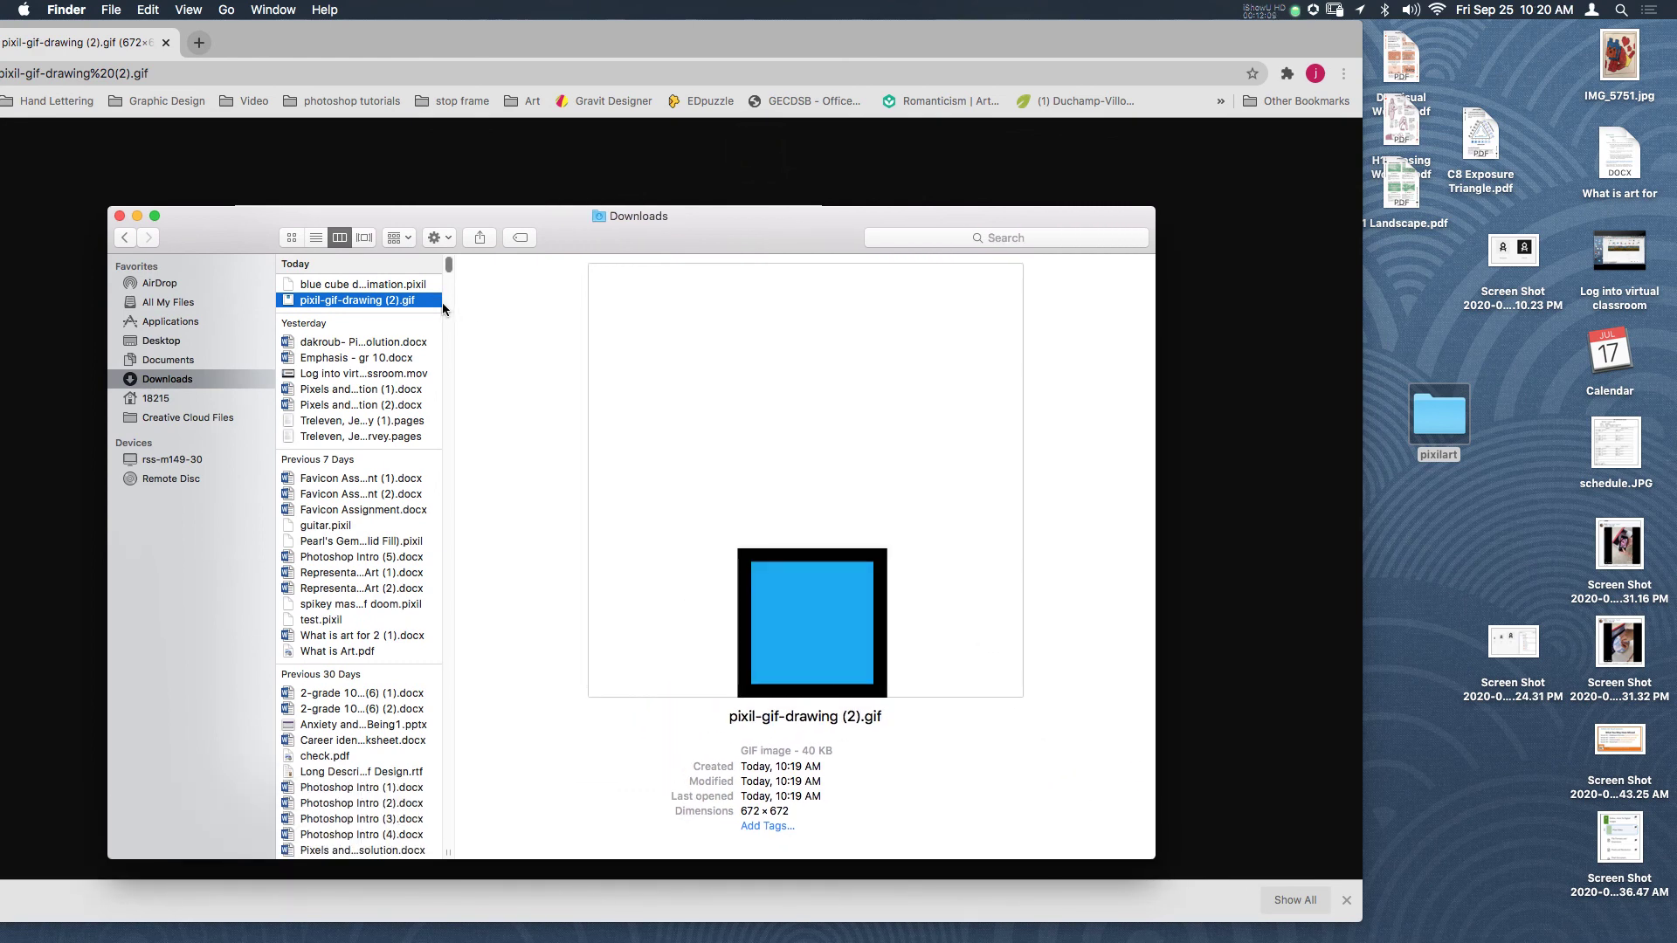
Quick Look the 672×672 blue cube GIF, then close the preview
key("space")
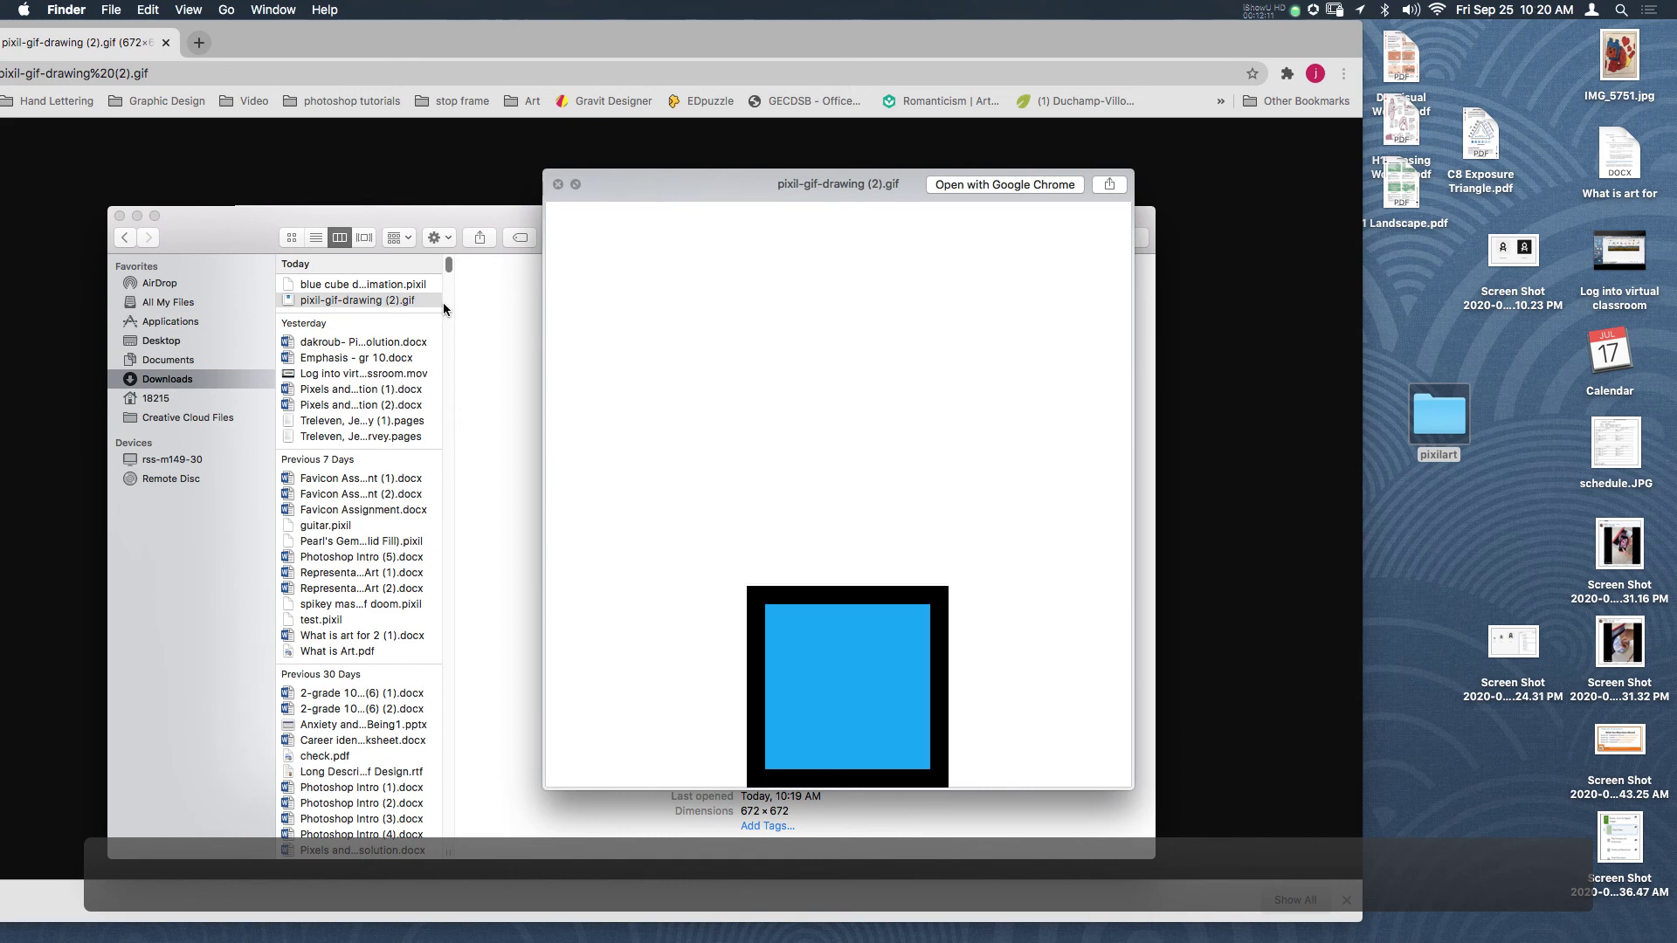
left_click_drag(805, 188, 1254, 114)
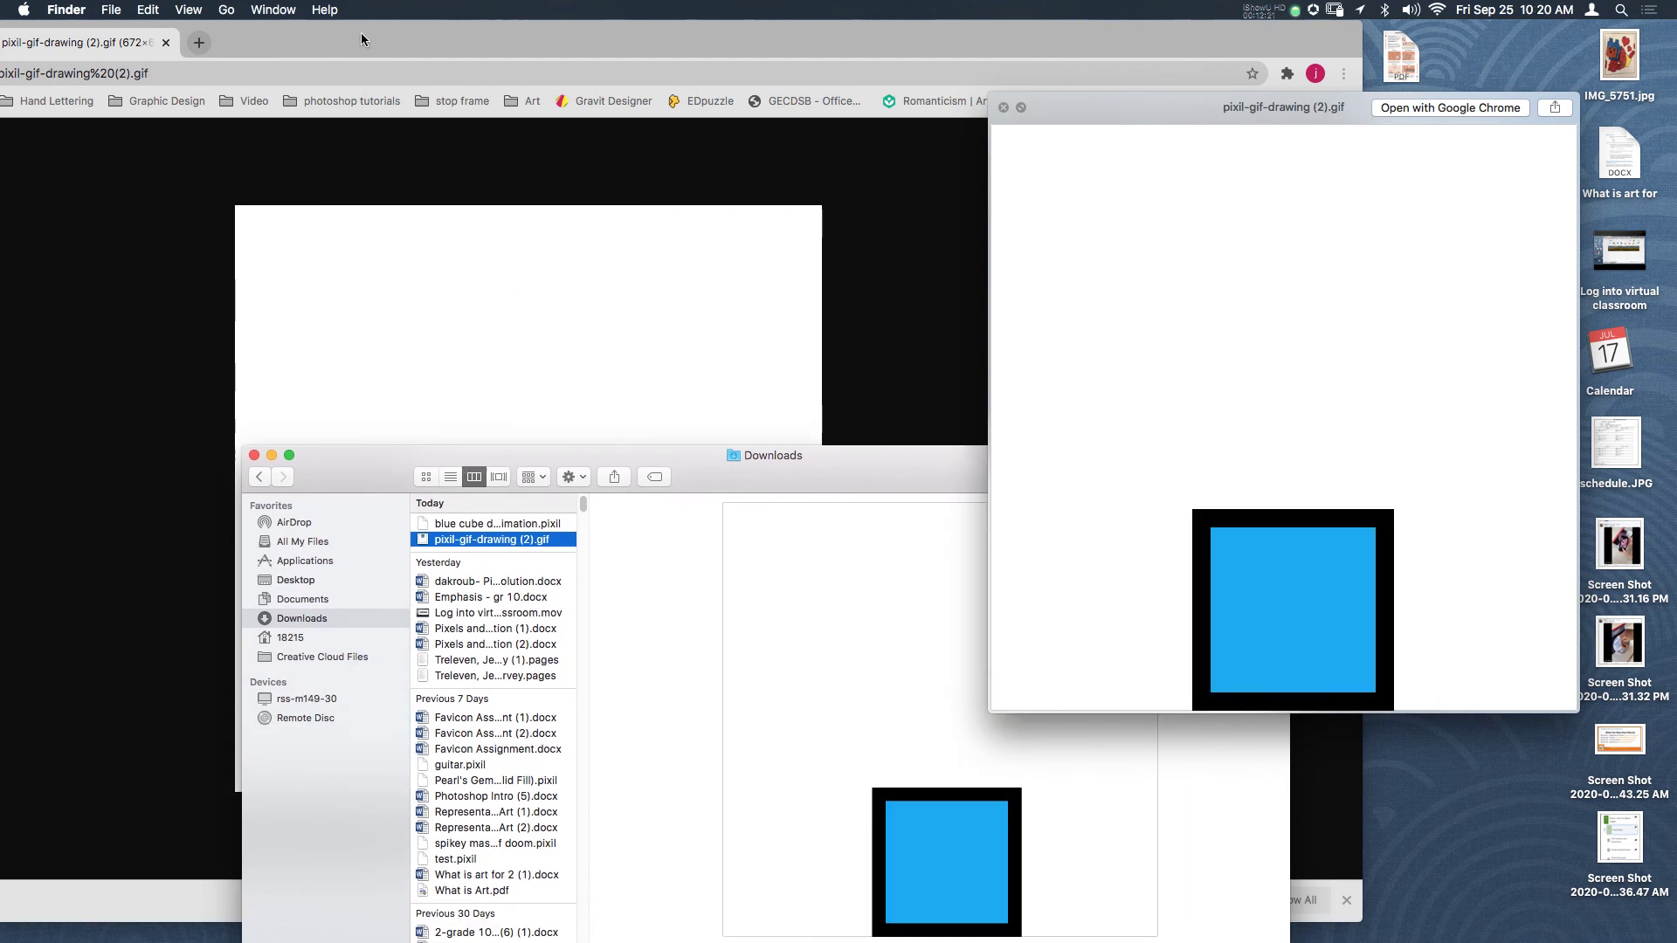
left_click(1004, 108)
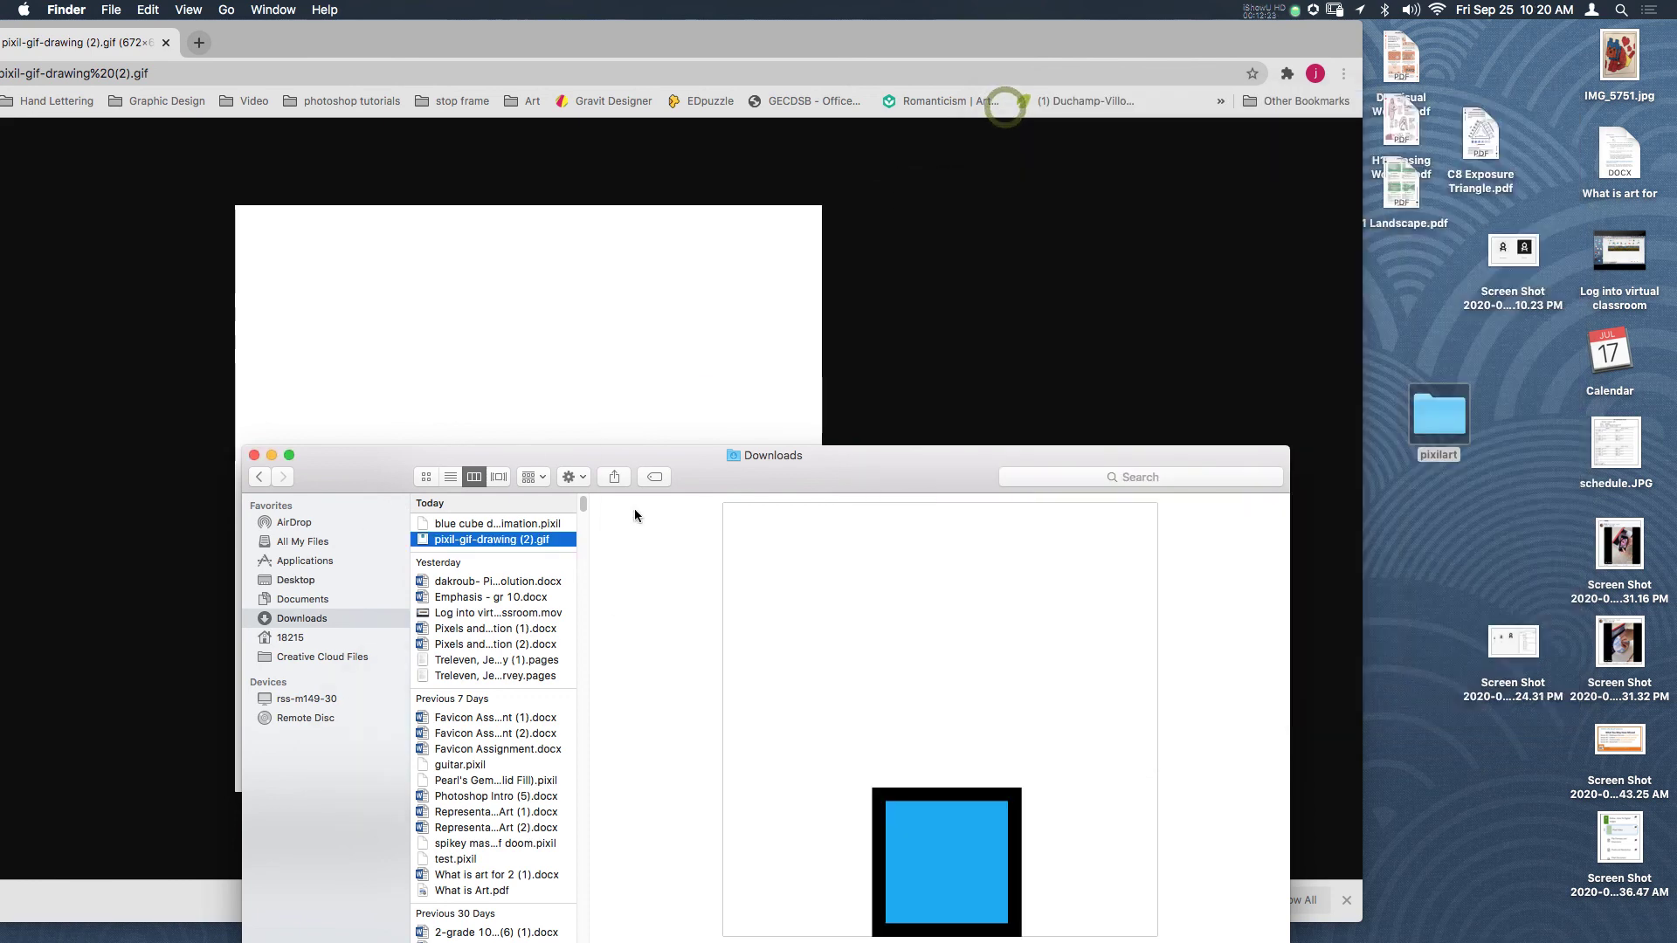
left_click_drag(717, 477, 977, 250)
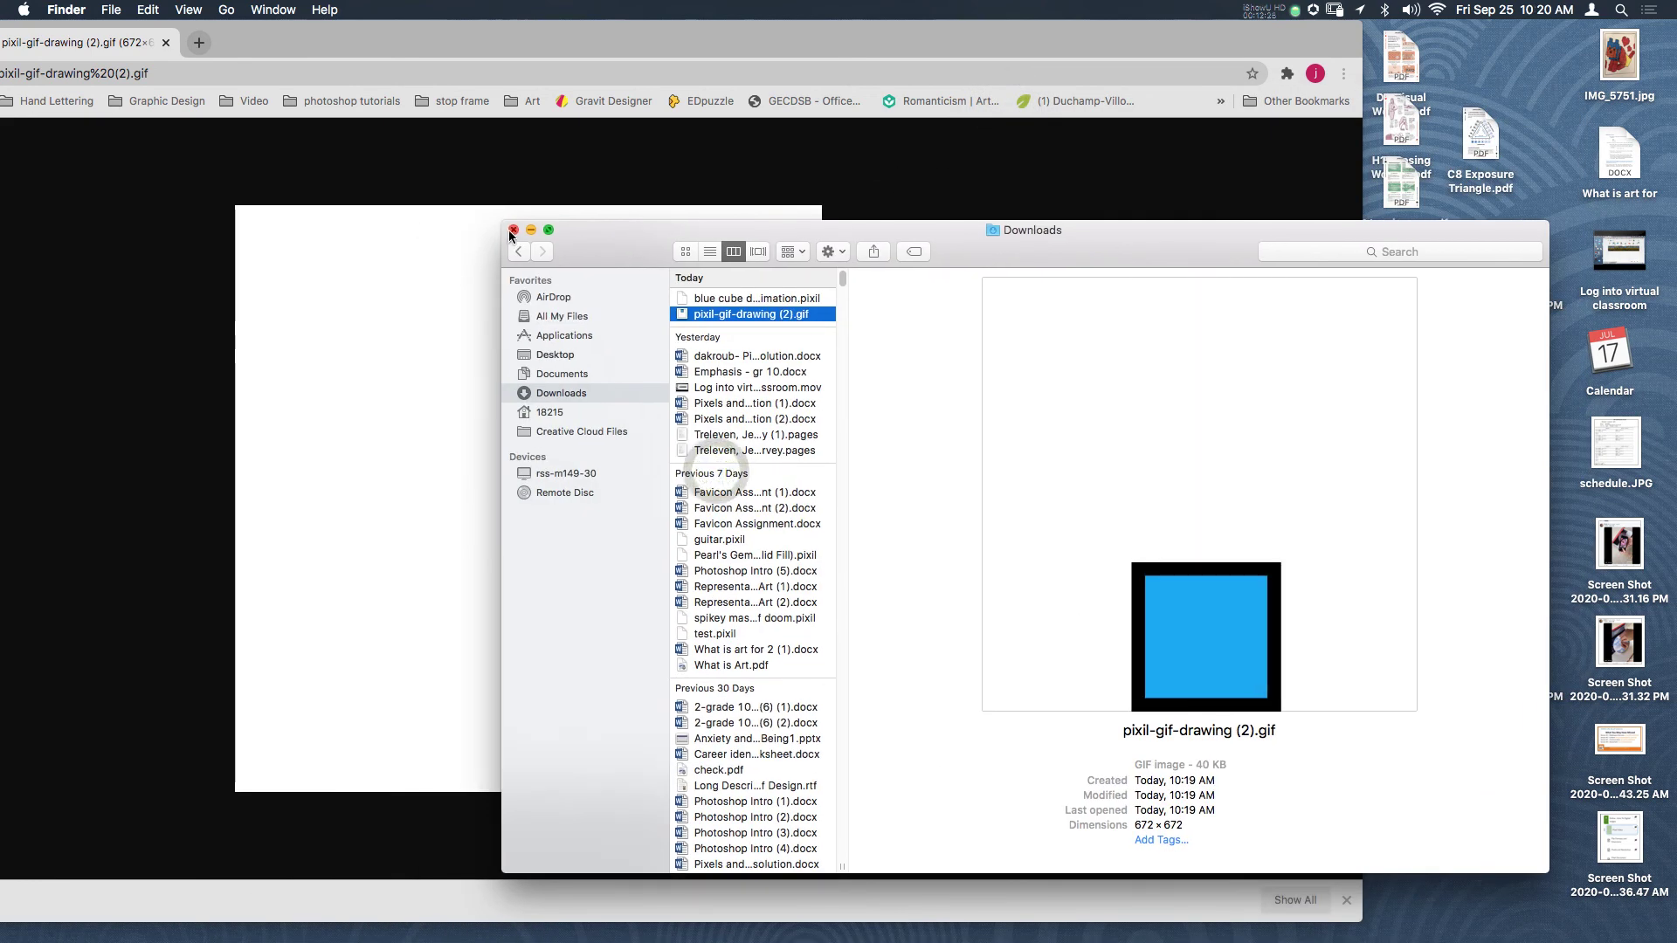